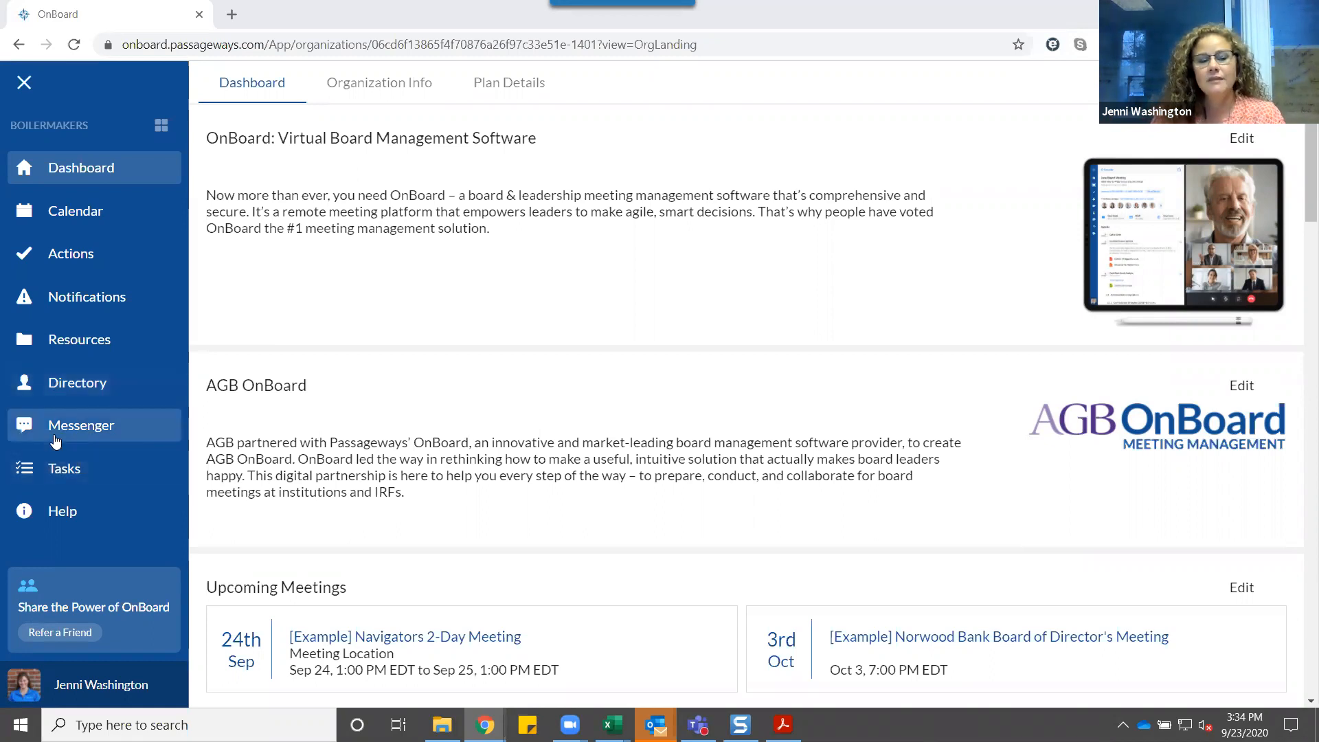
- Start a new Messenger conversation with the Testing group, expanding its member list before selecting it
click(56, 440)
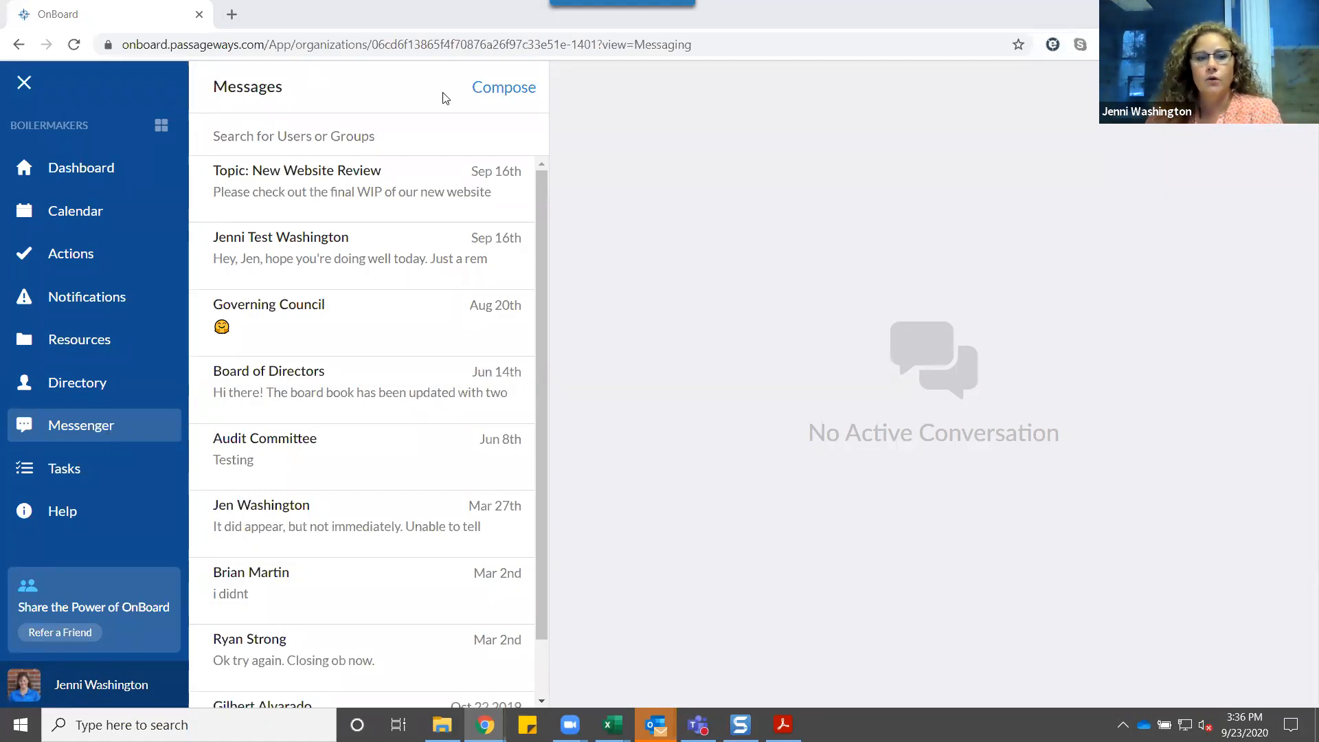
click(510, 91)
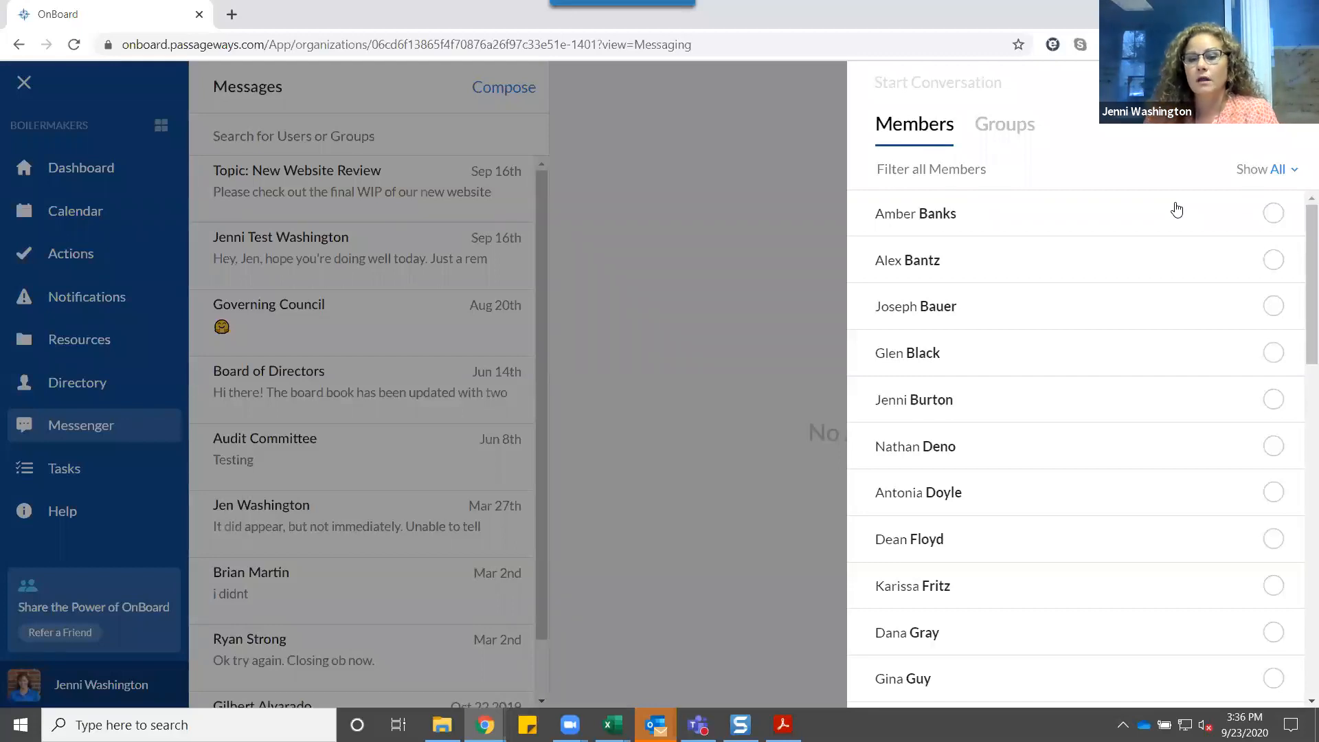
click(1022, 132)
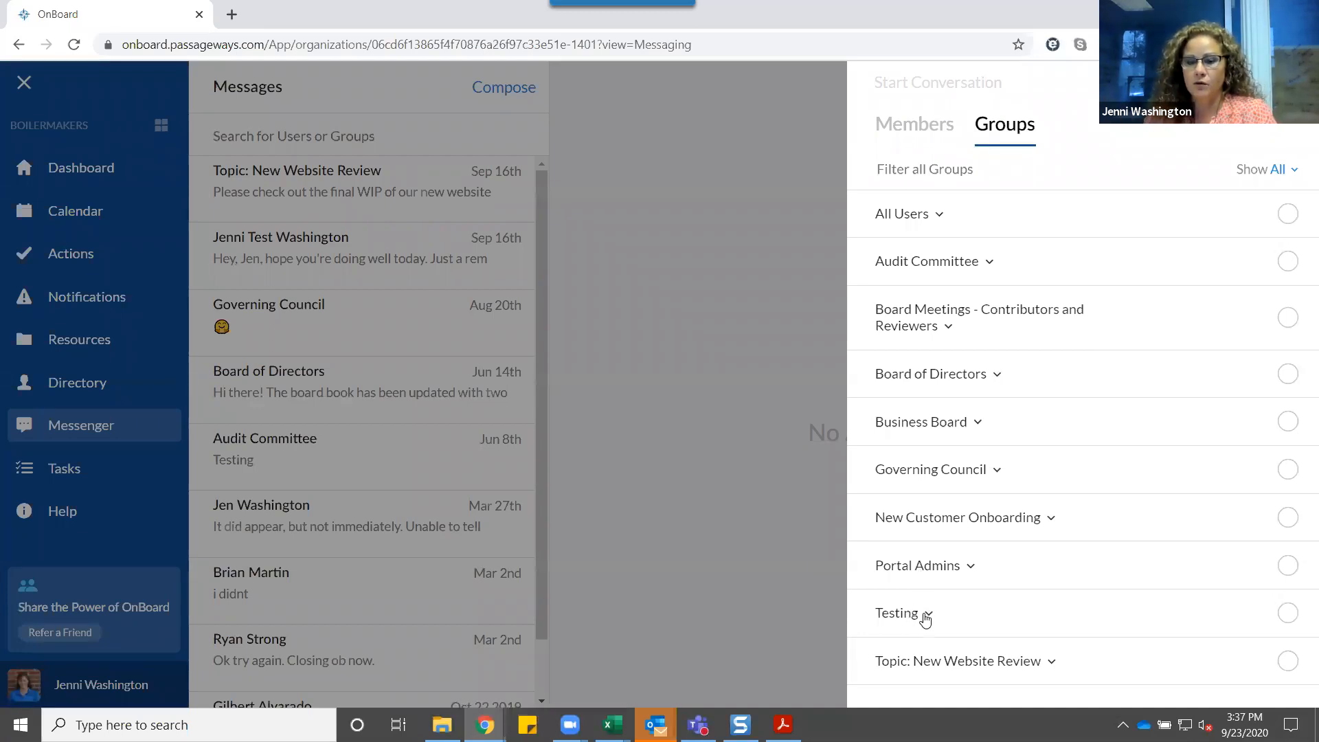
click(925, 615)
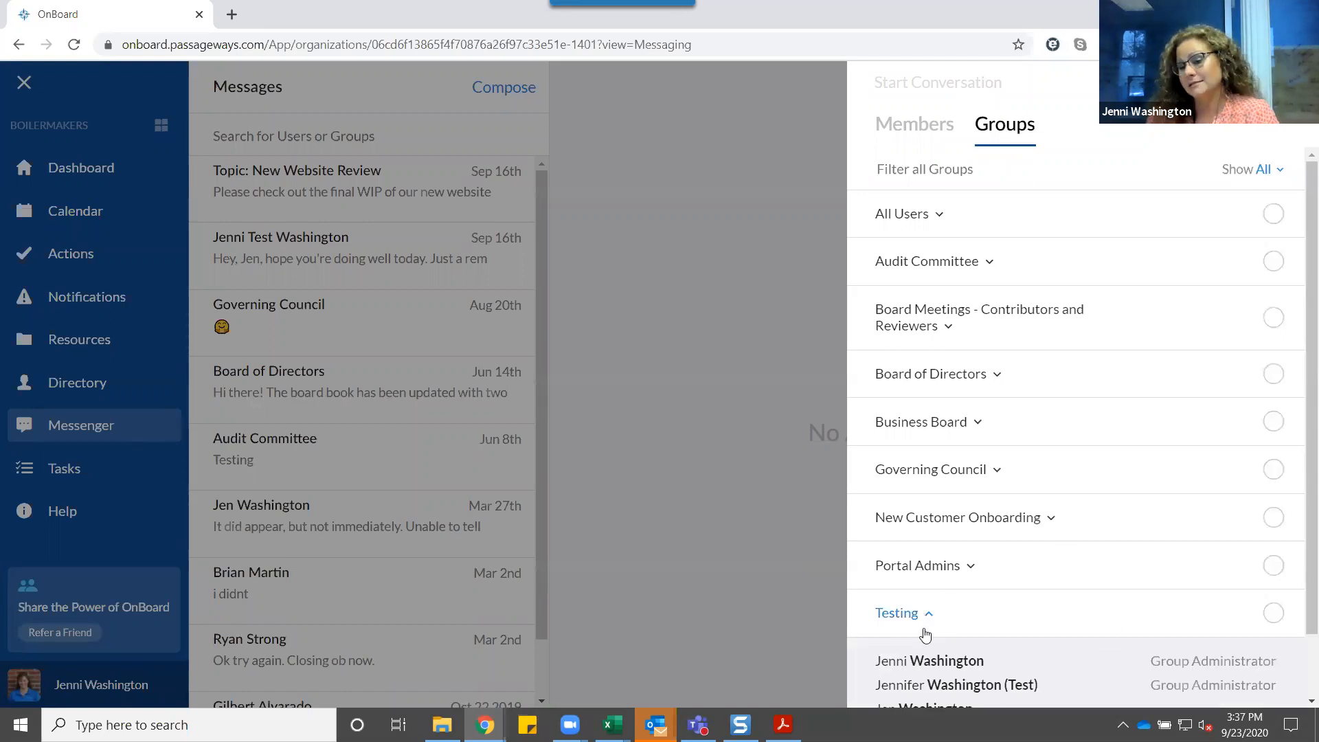
click(1277, 618)
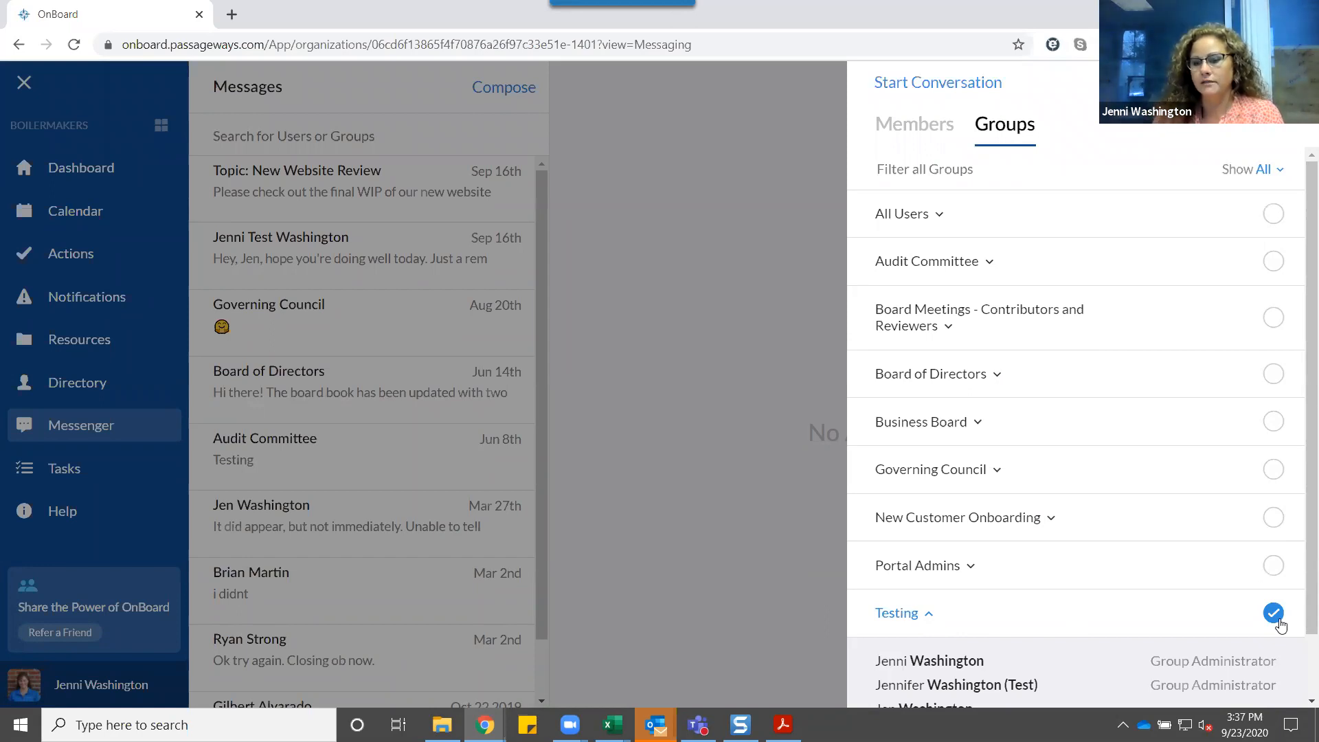
click(938, 84)
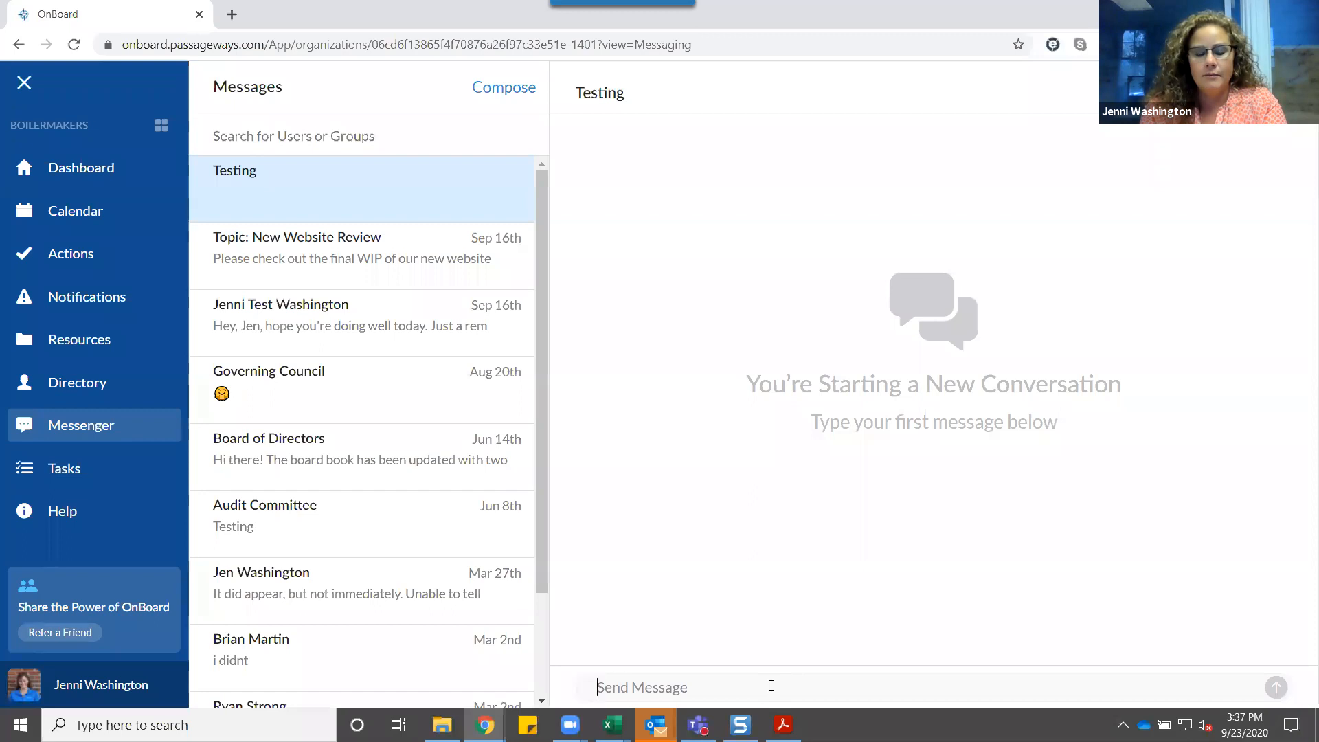
- Send the message "This is me testing out the Messenger tool." to the Testing group
text(This is)
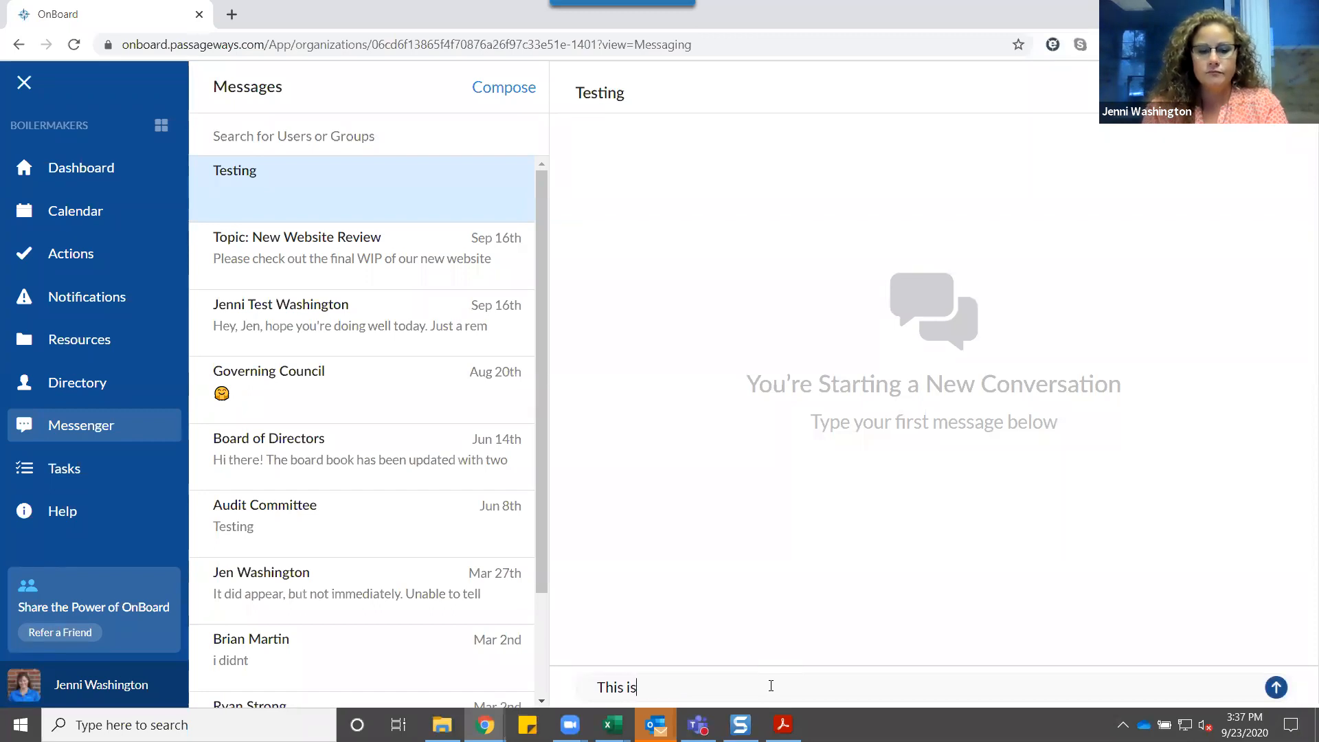
text( me testing out t)
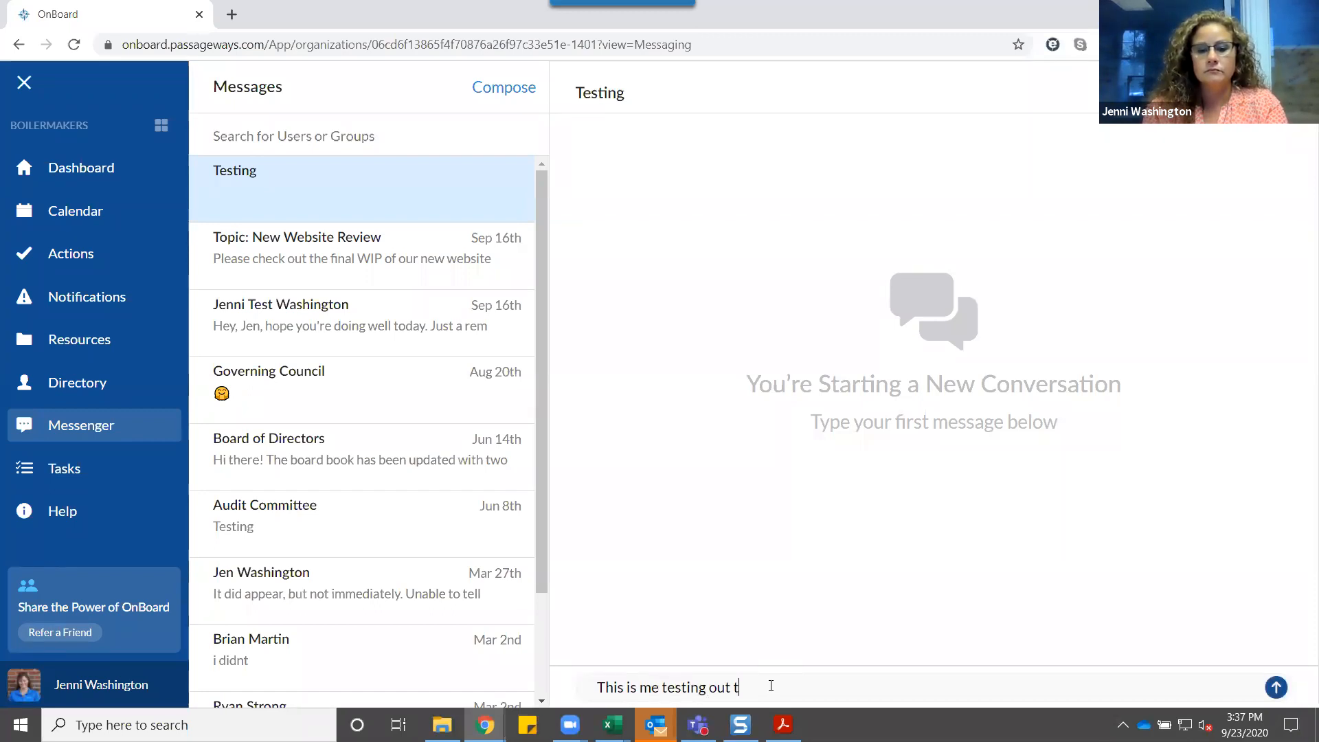
text(he Messenger tool.)
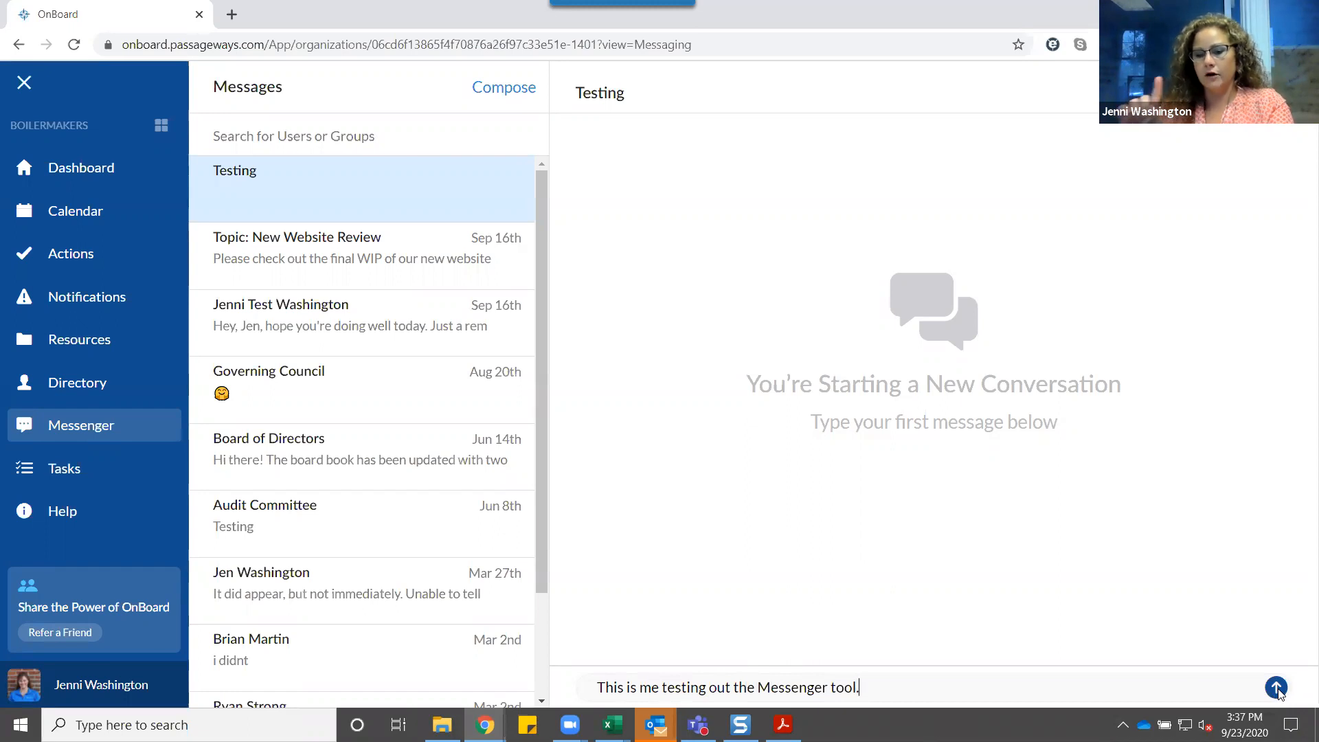
click(1277, 688)
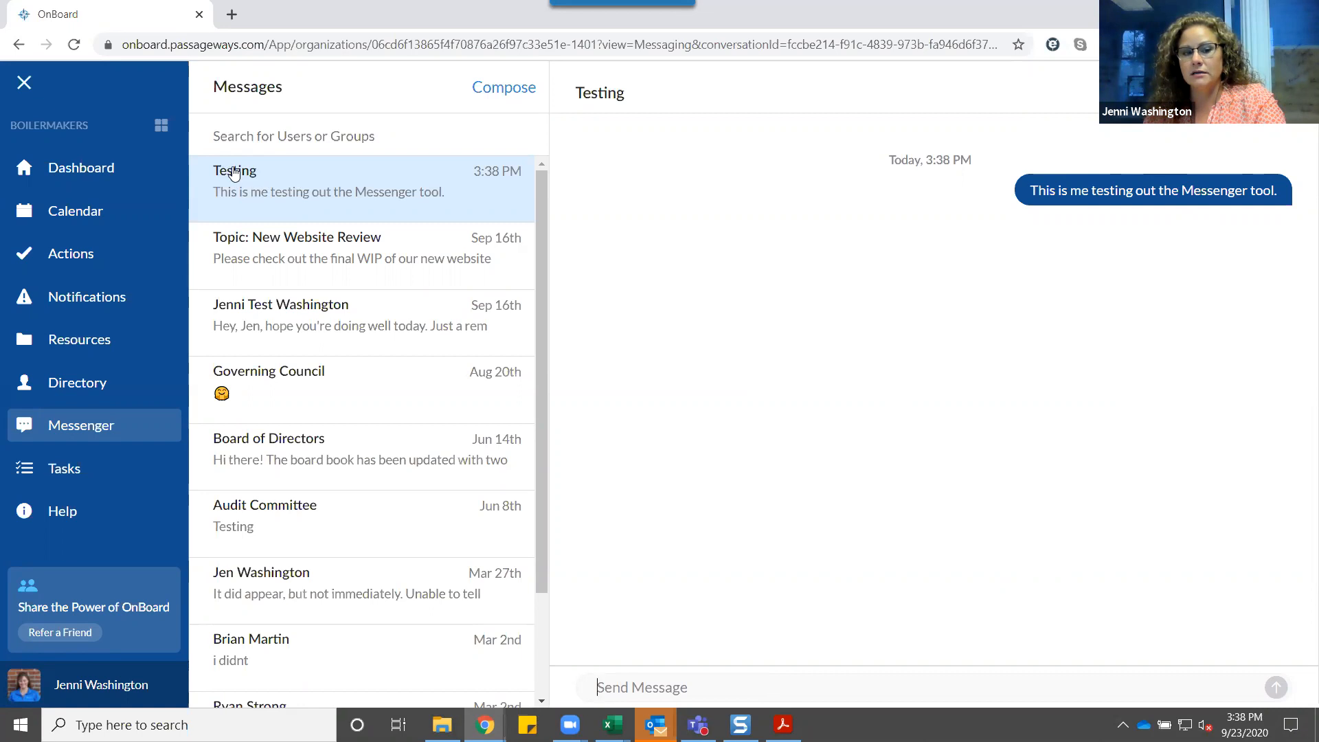
- Look through the message list and view the Board of Directors conversation
scroll(365, 282, down, 2)
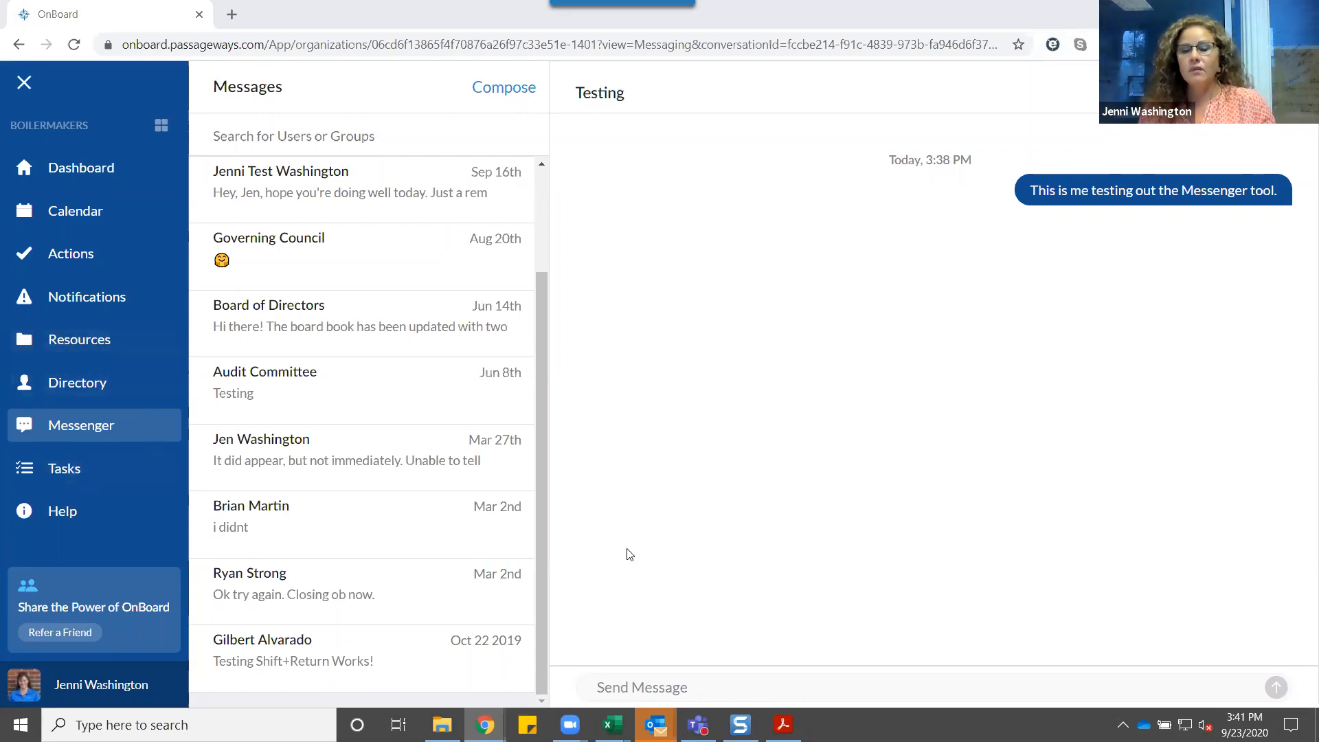
click(881, 683)
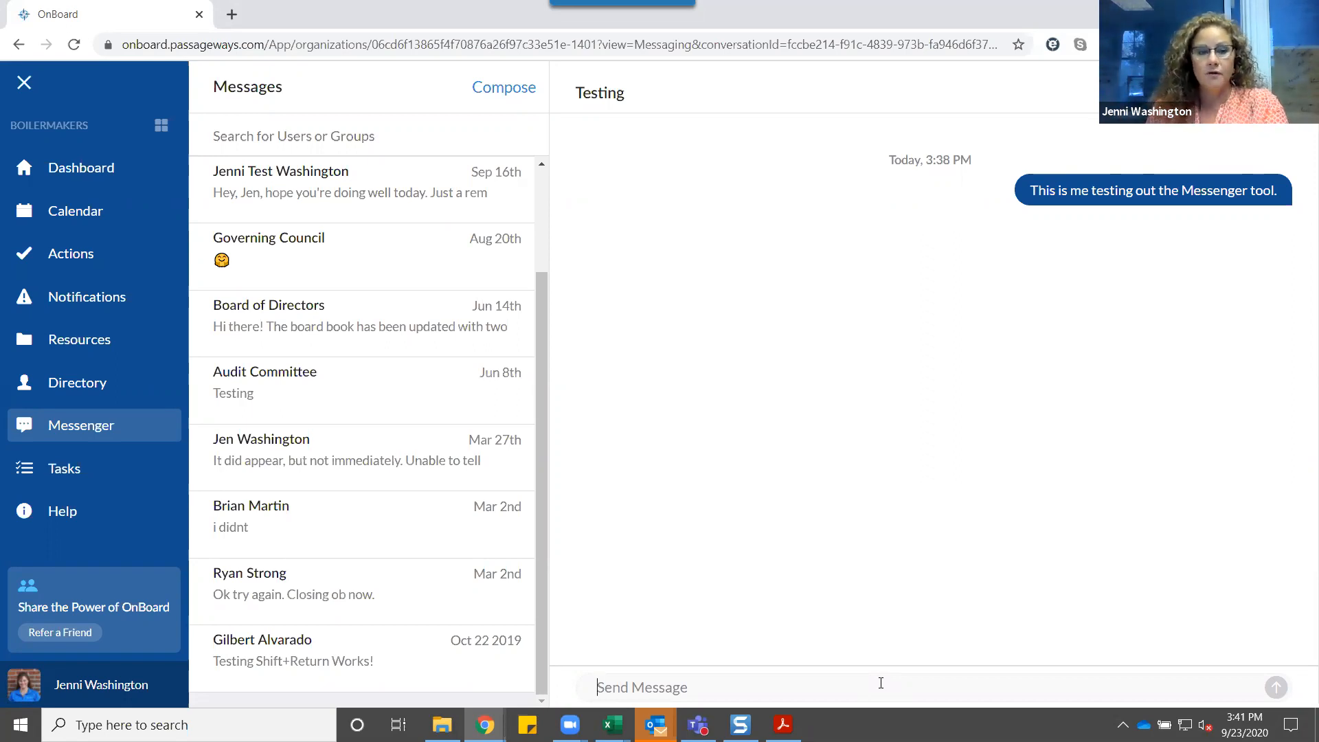
click(391, 327)
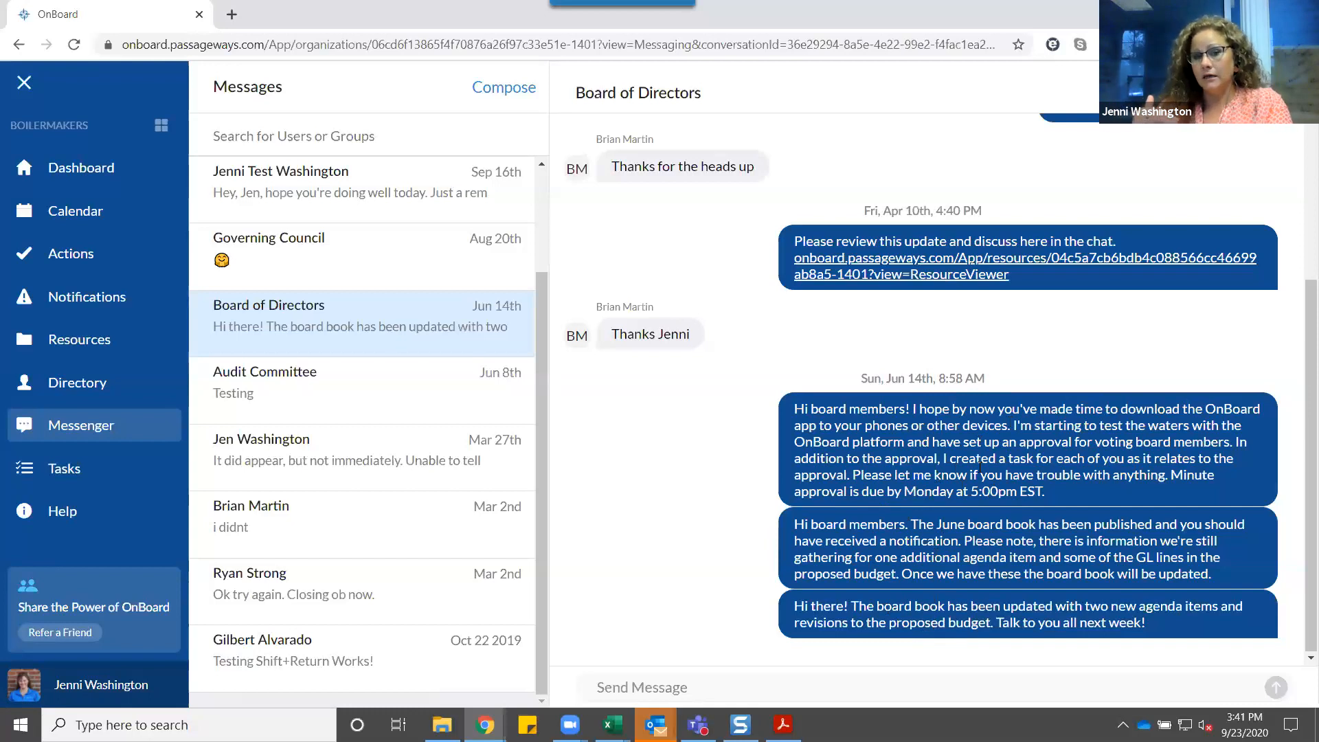
click(719, 692)
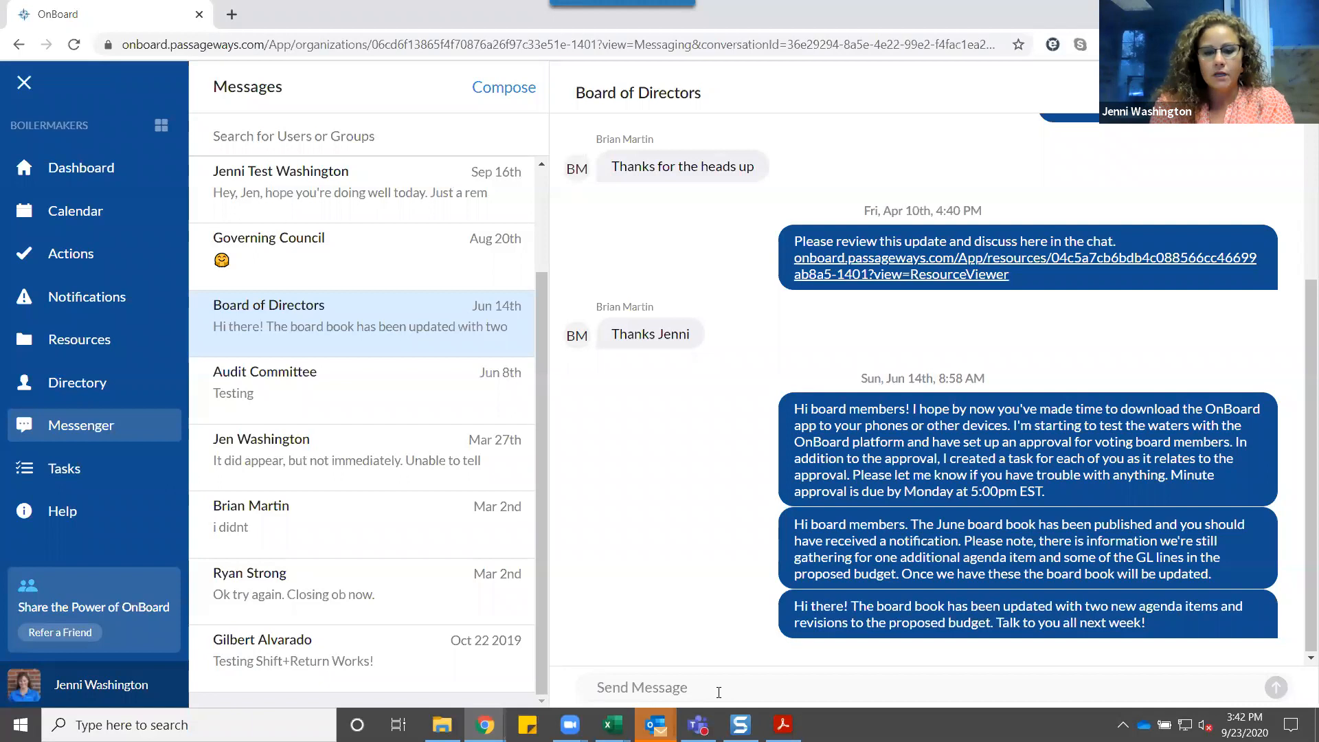
text(type)
key(BackSpace)
key(BackSpace)
key(BackSpace)
key(BackSpace)
- Return to the Testing conversation and write "Here is how to create a line break =>" as a new message without sending it
scroll(326, 228, up, 1)
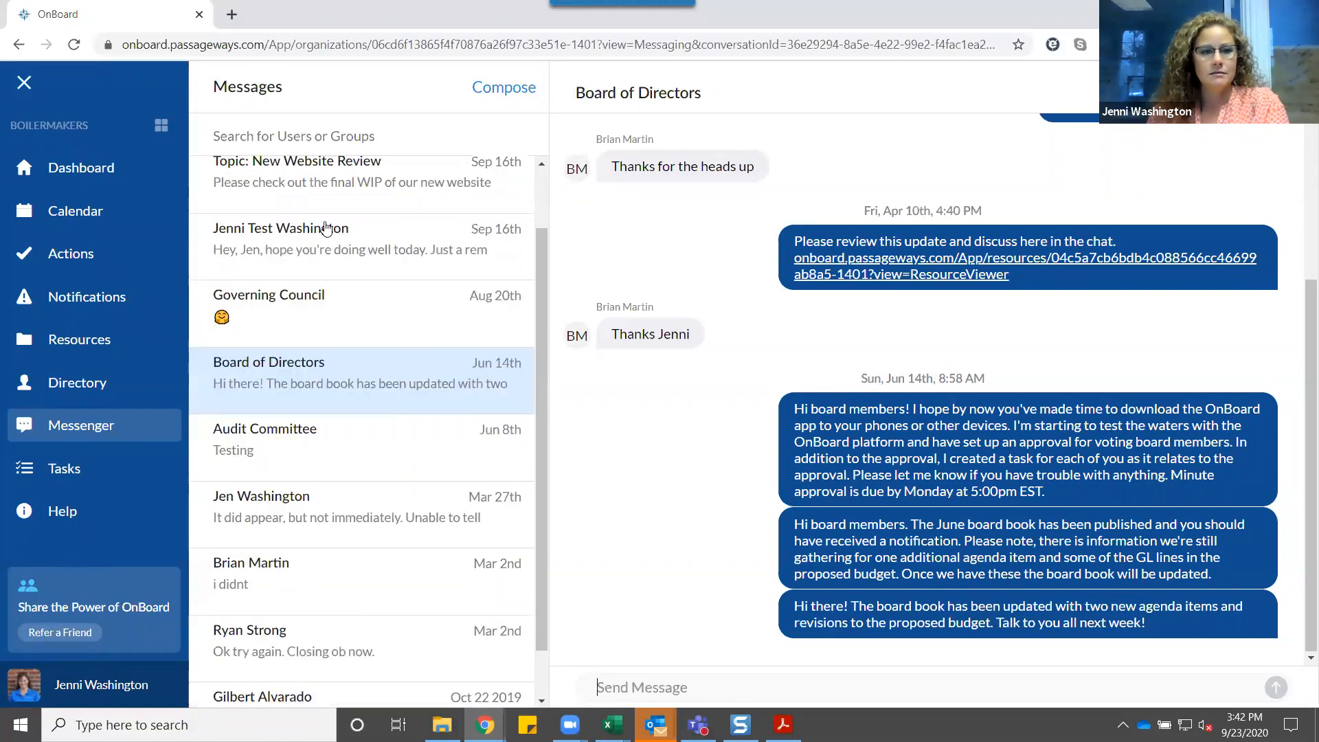
scroll(326, 228, up, 1)
click(330, 217)
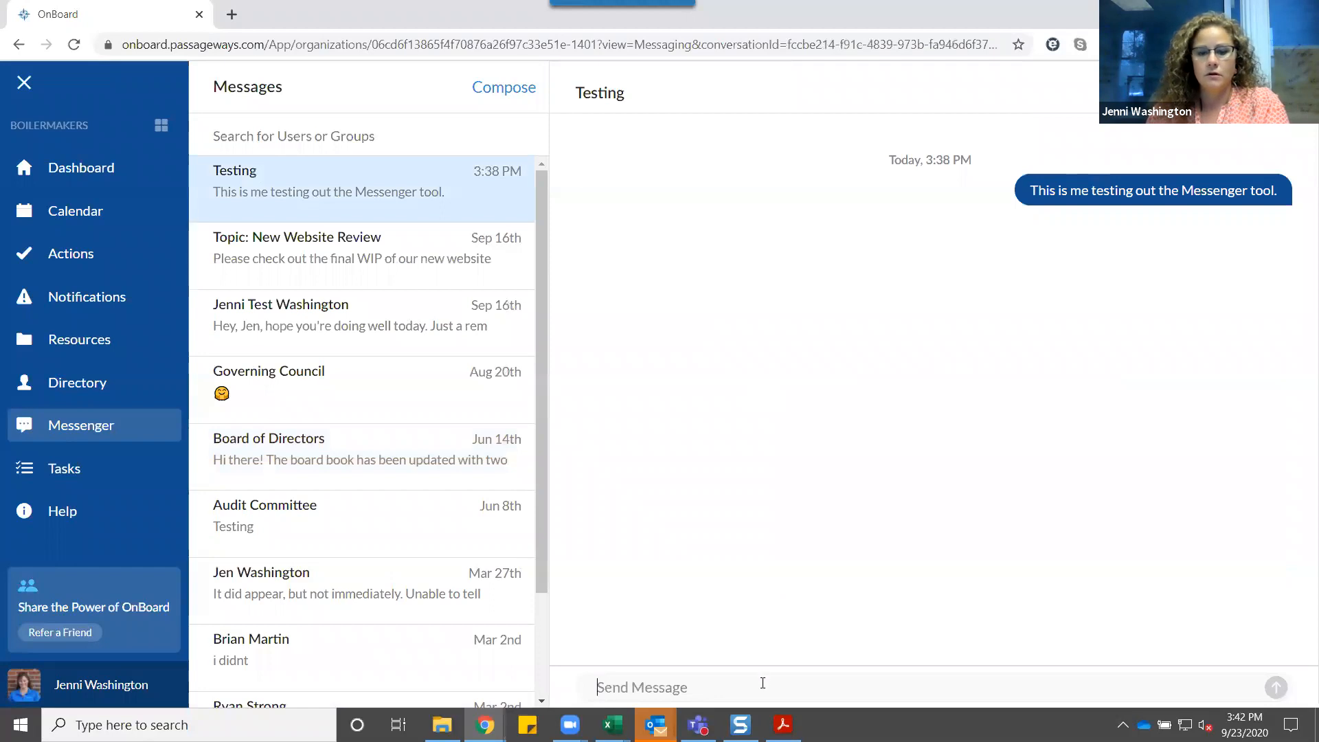
text(Here is how to cr)
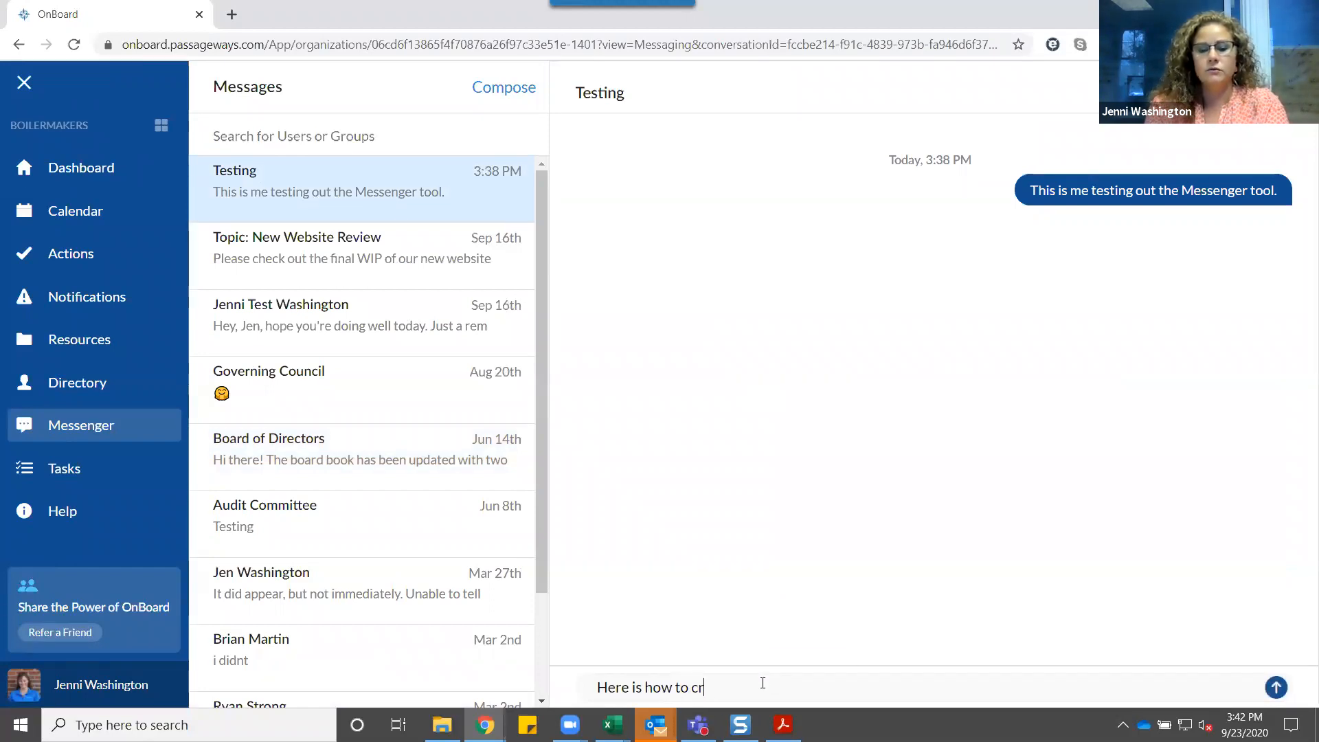
text(eate a line)
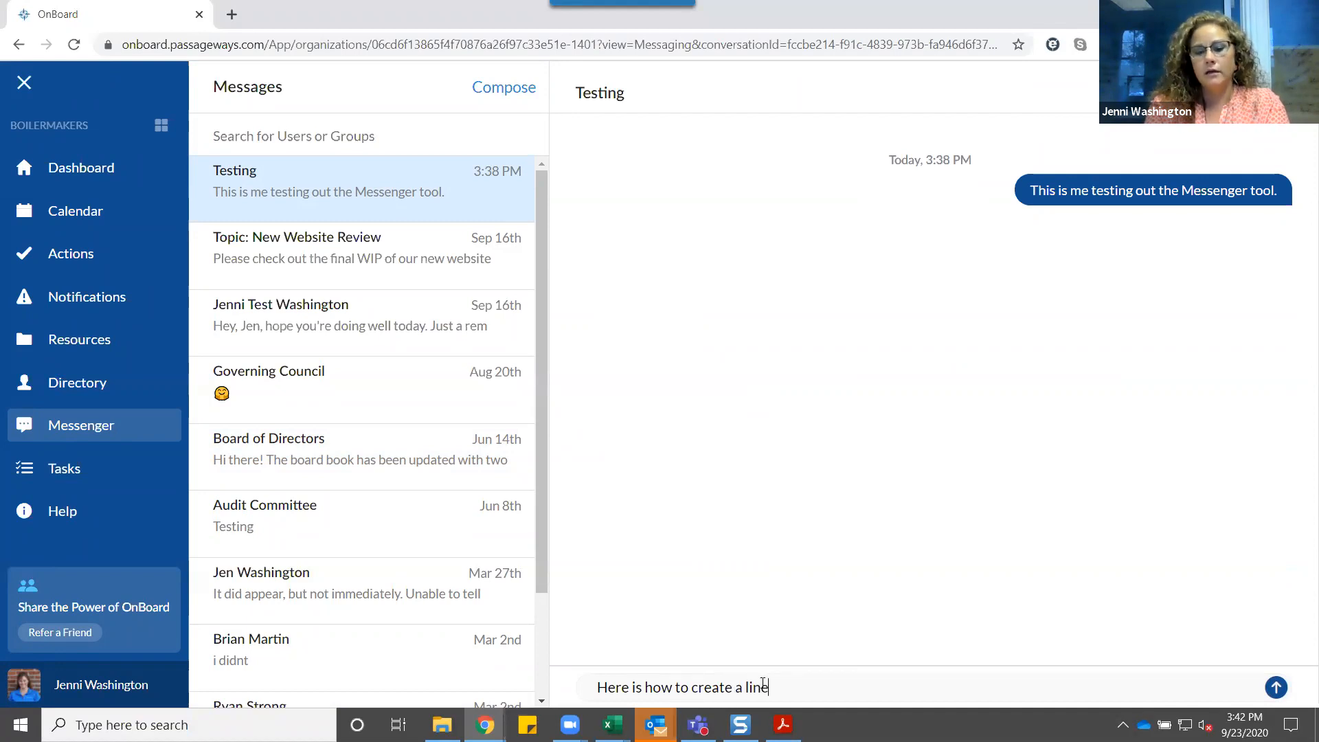
text( breatk)
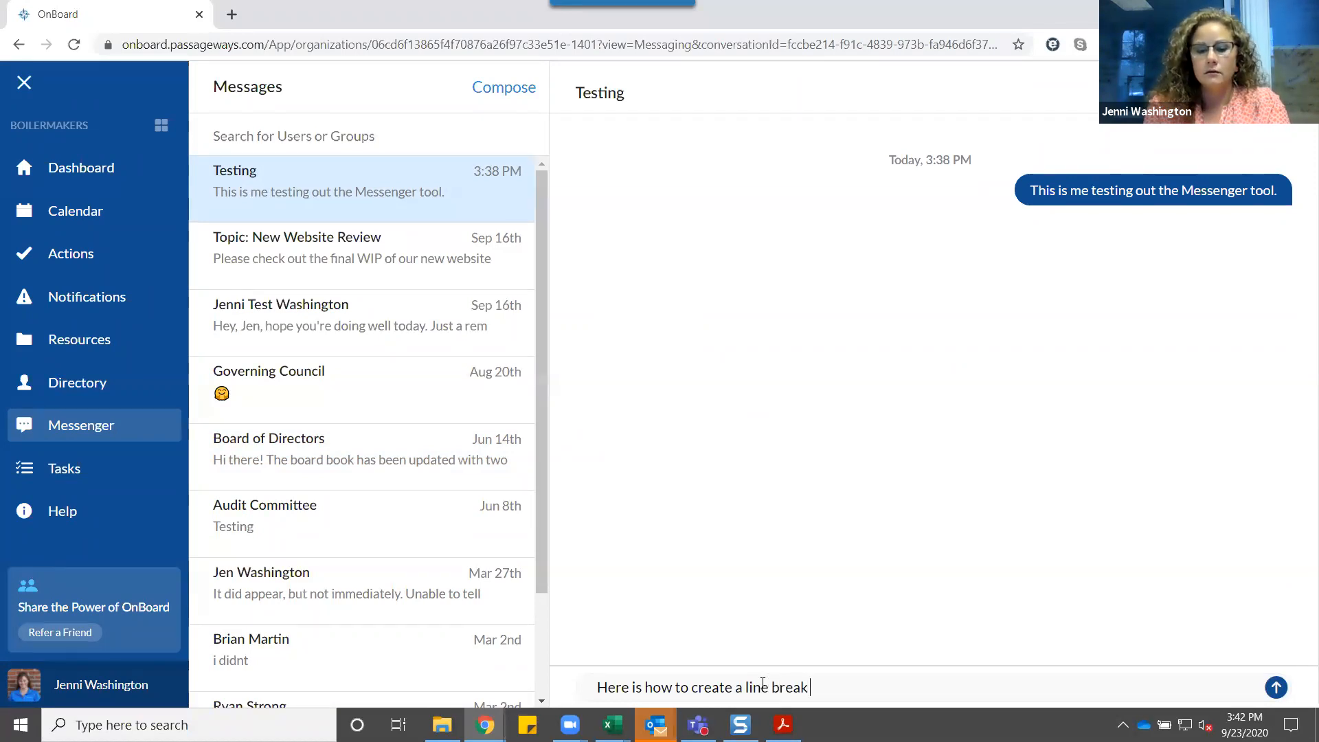
text( =>)
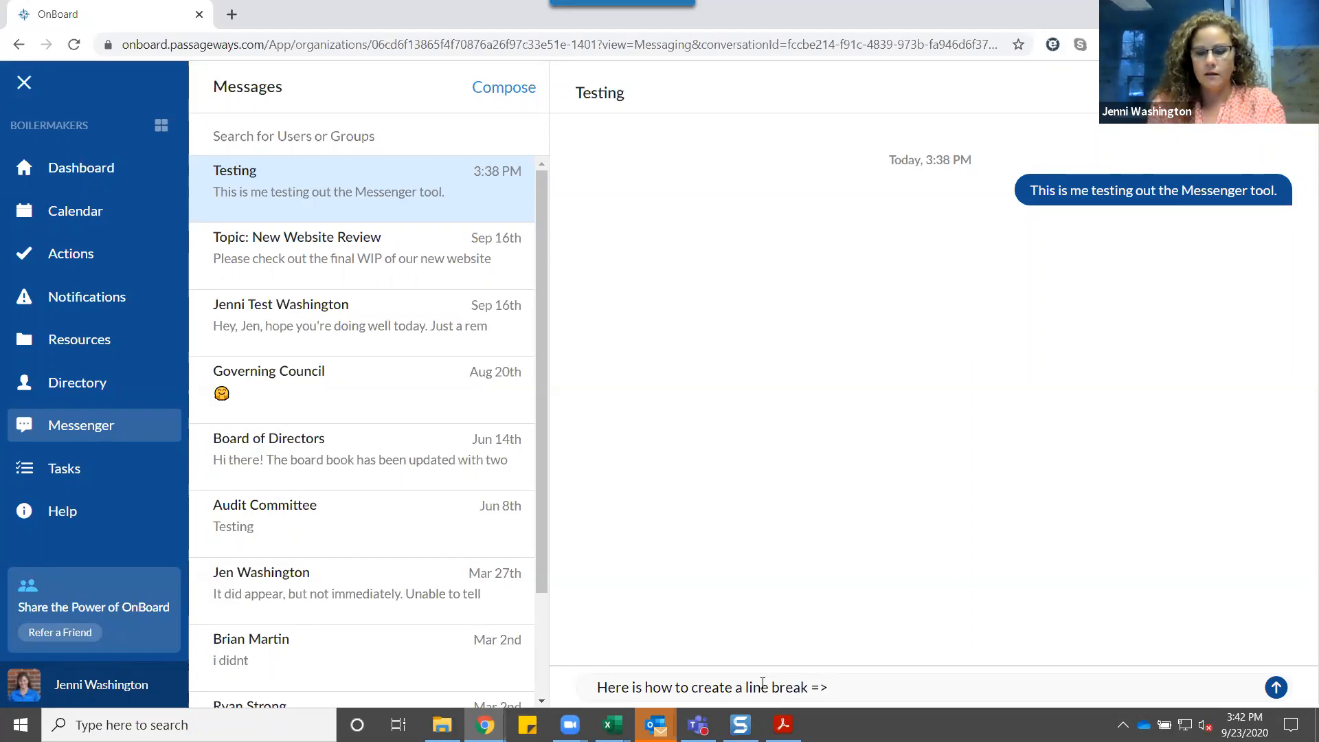
- Add a blank line and "Now I have a line break." to the draft, and send the message
key(shift+Return)
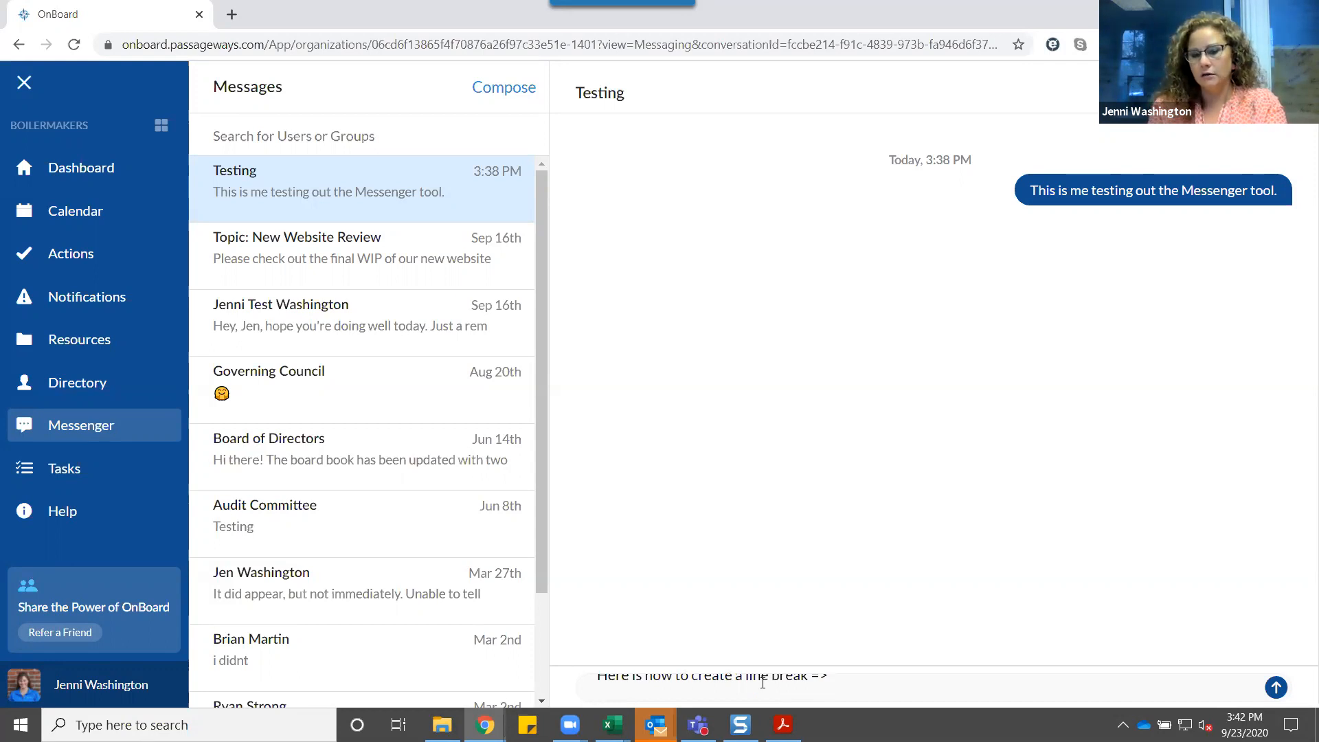
key(shift+Return)
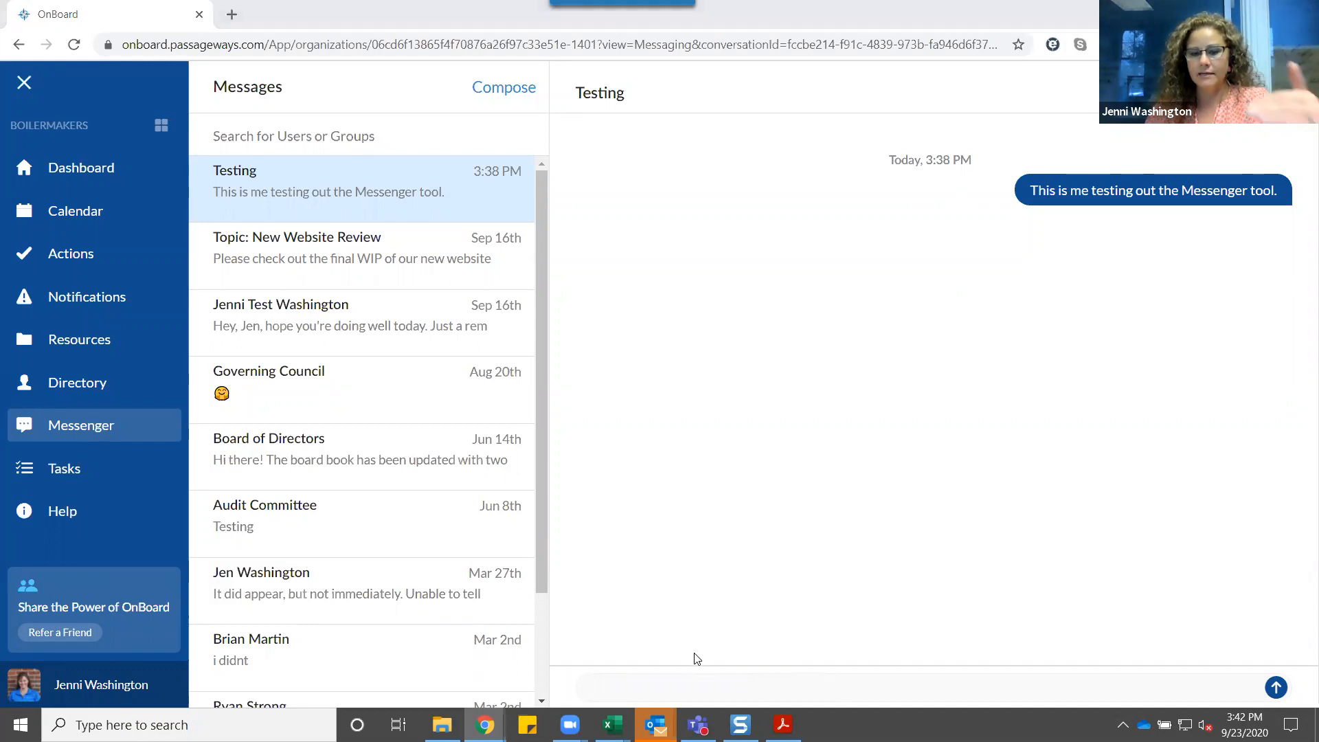
scroll(701, 689, up, 1)
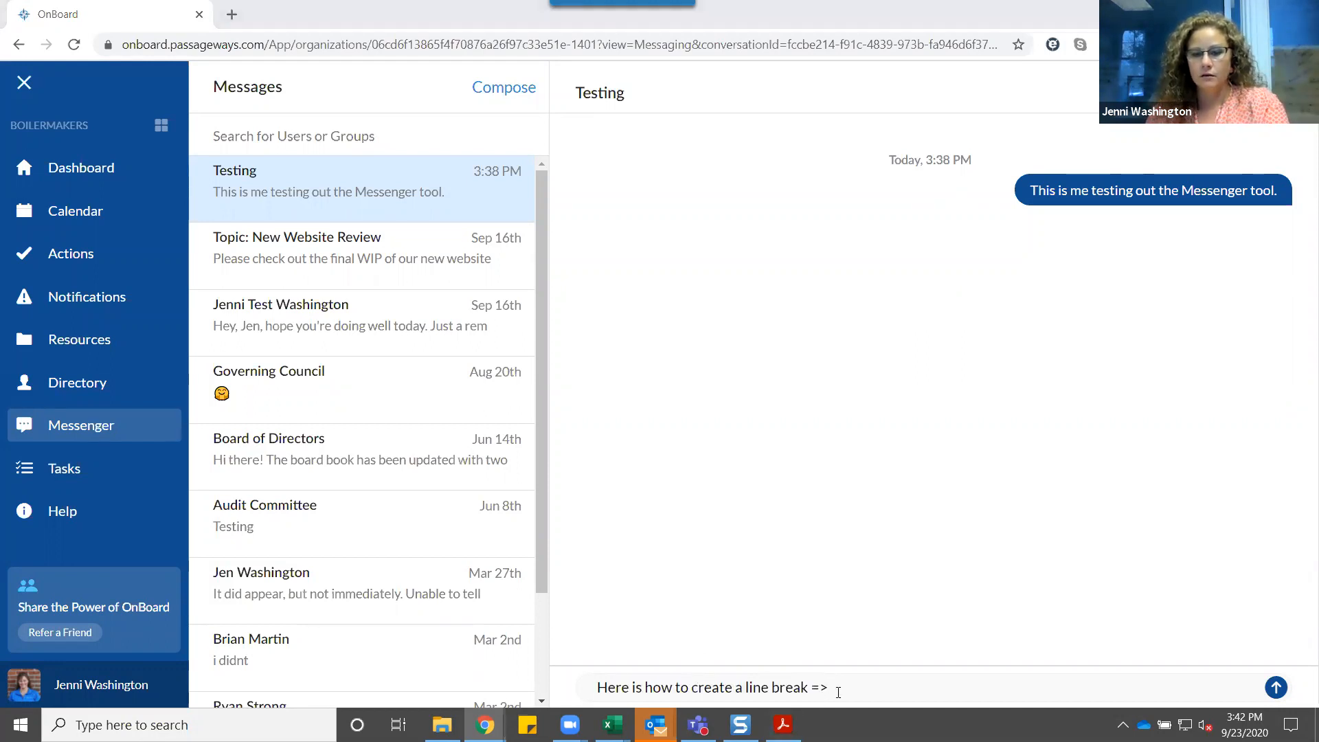
scroll(839, 692, down, 1)
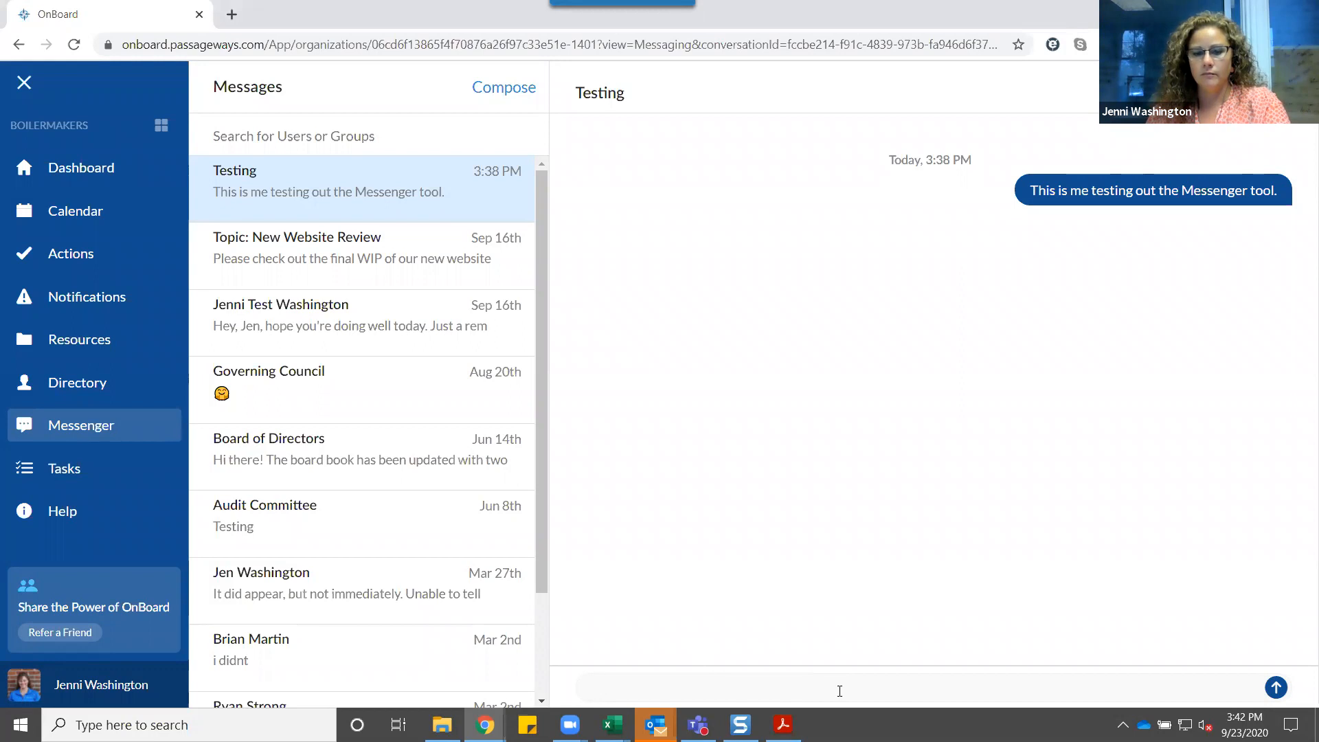
text(Now I)
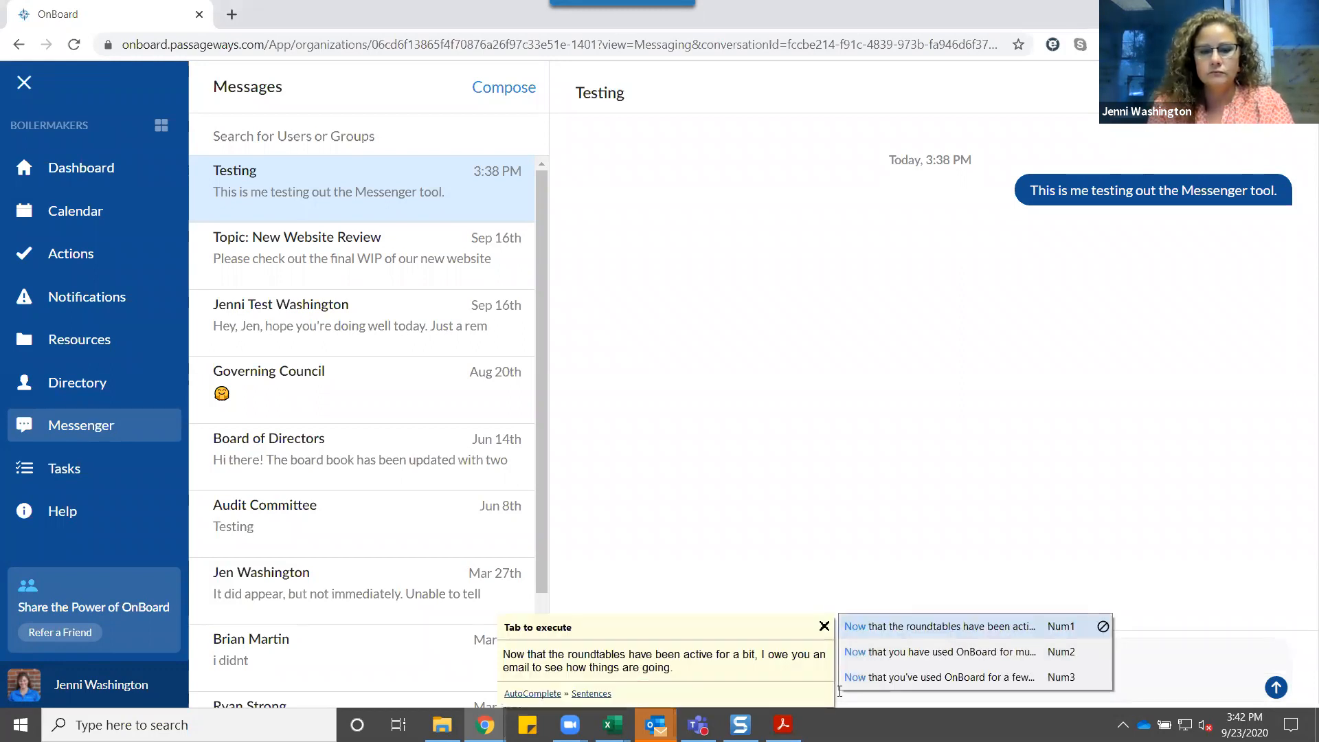
text( have a line break.)
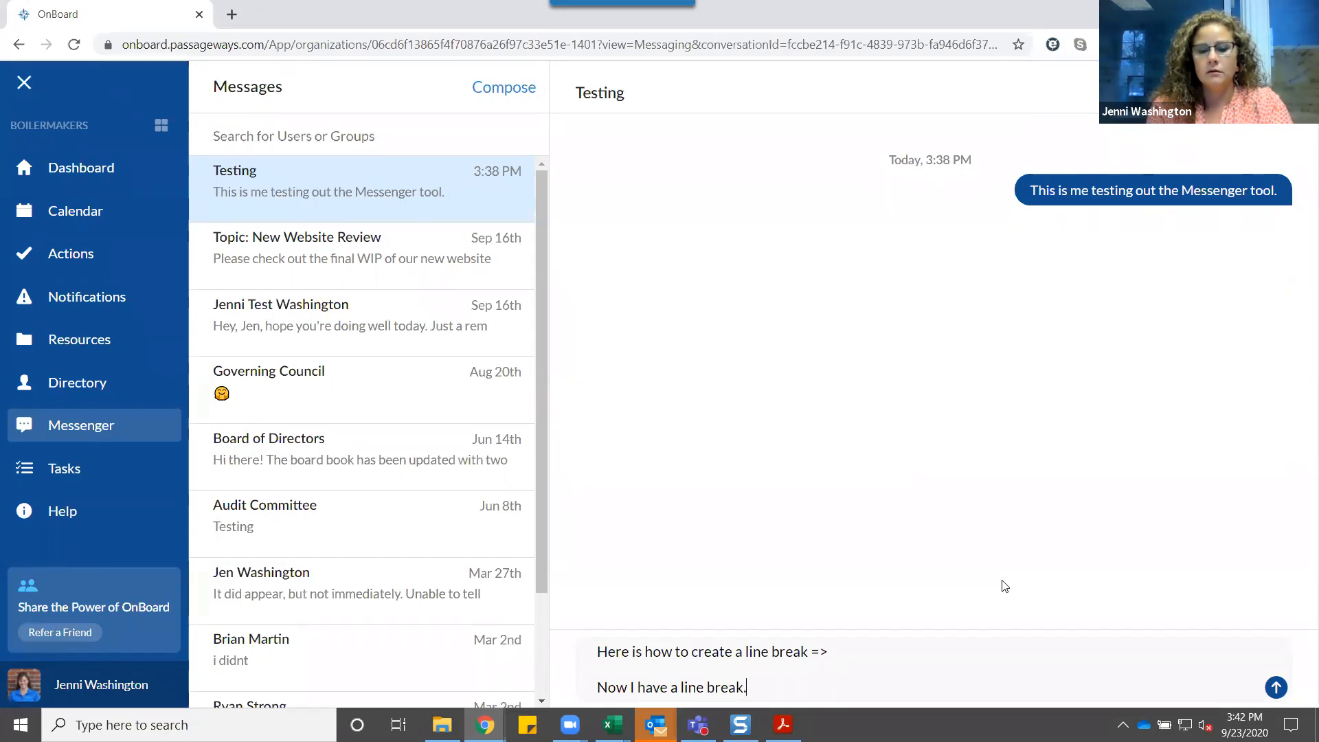
key(Return)
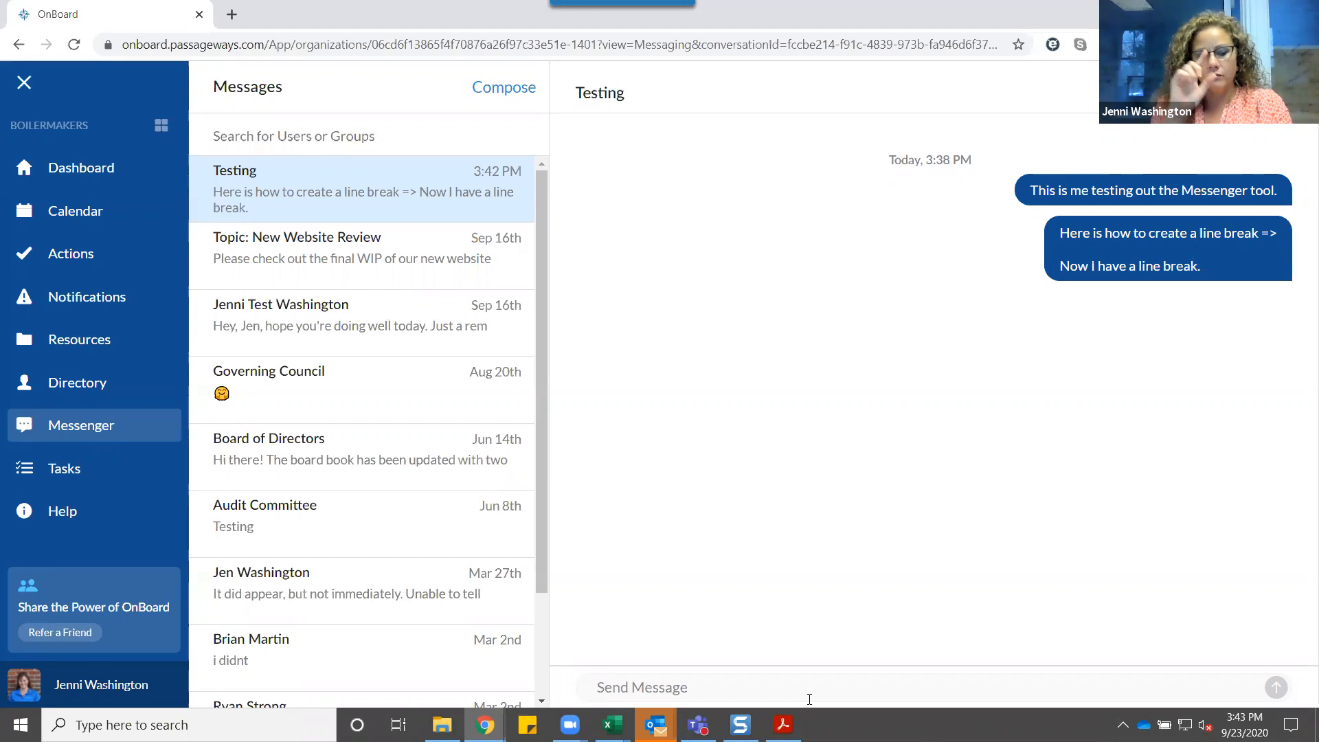
- Send the Testing group an emoji message made of the two-hearts emoji followed by two black ninja cat emojis
key(super+period)
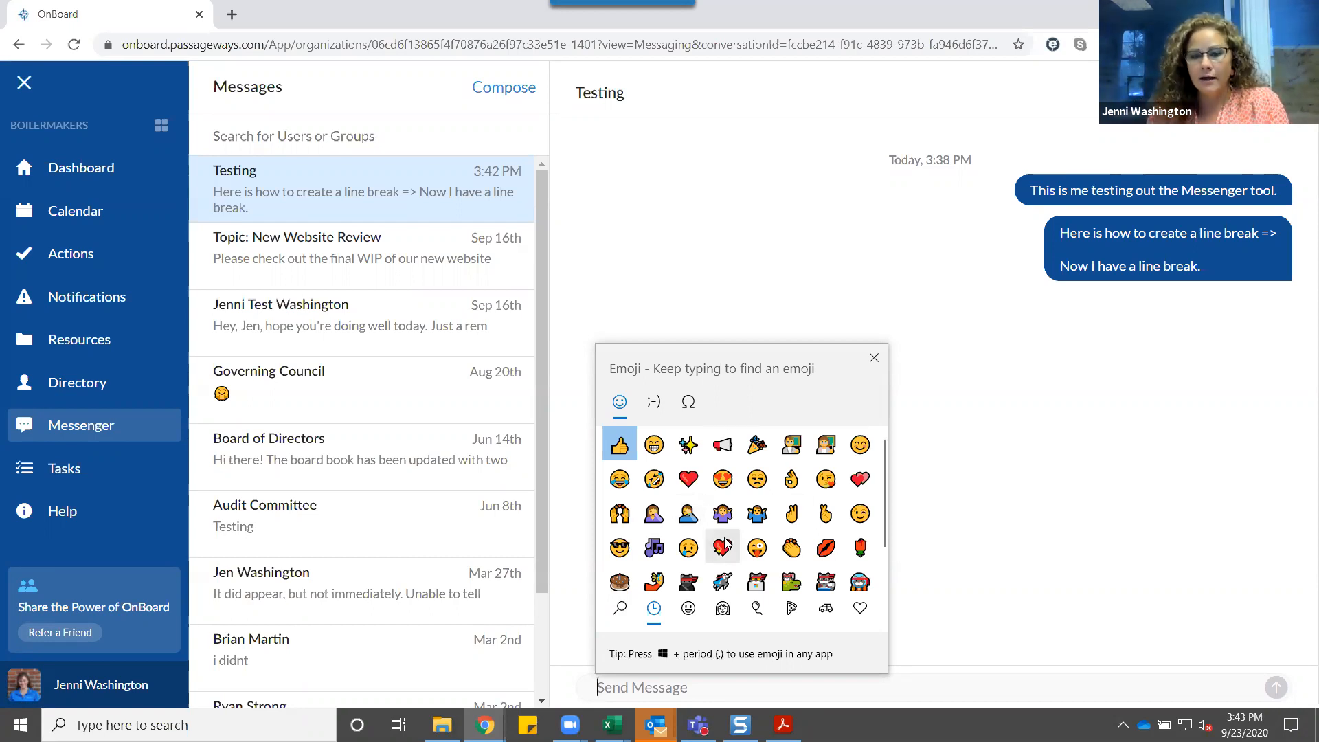
click(859, 480)
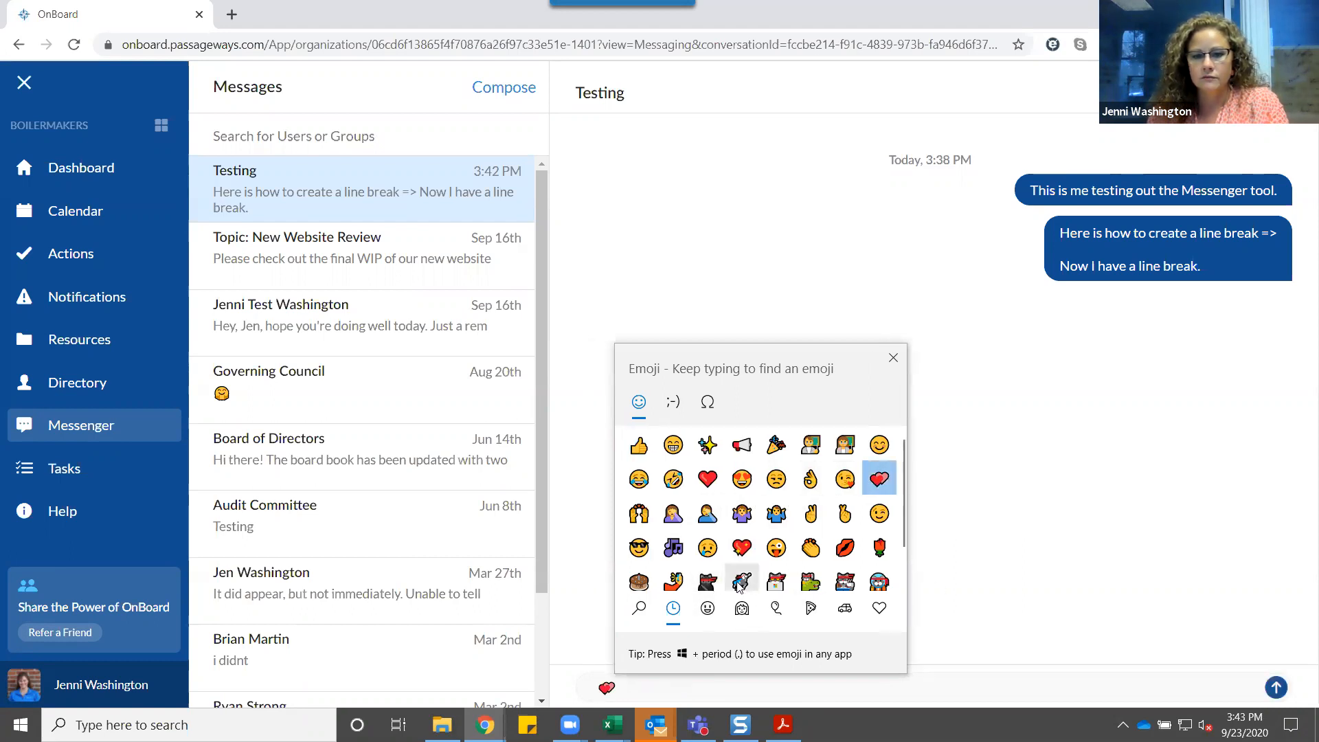
click(710, 582)
key(Return)
click(854, 687)
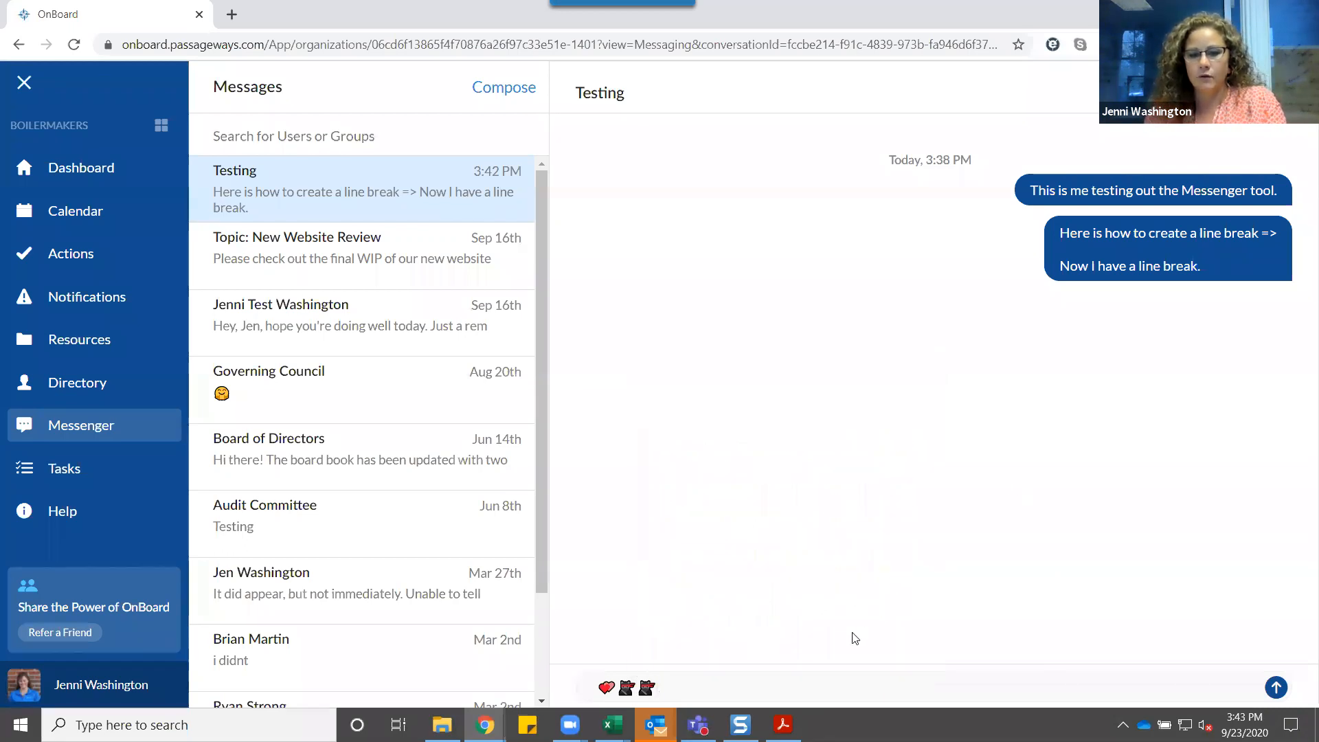
key(Return)
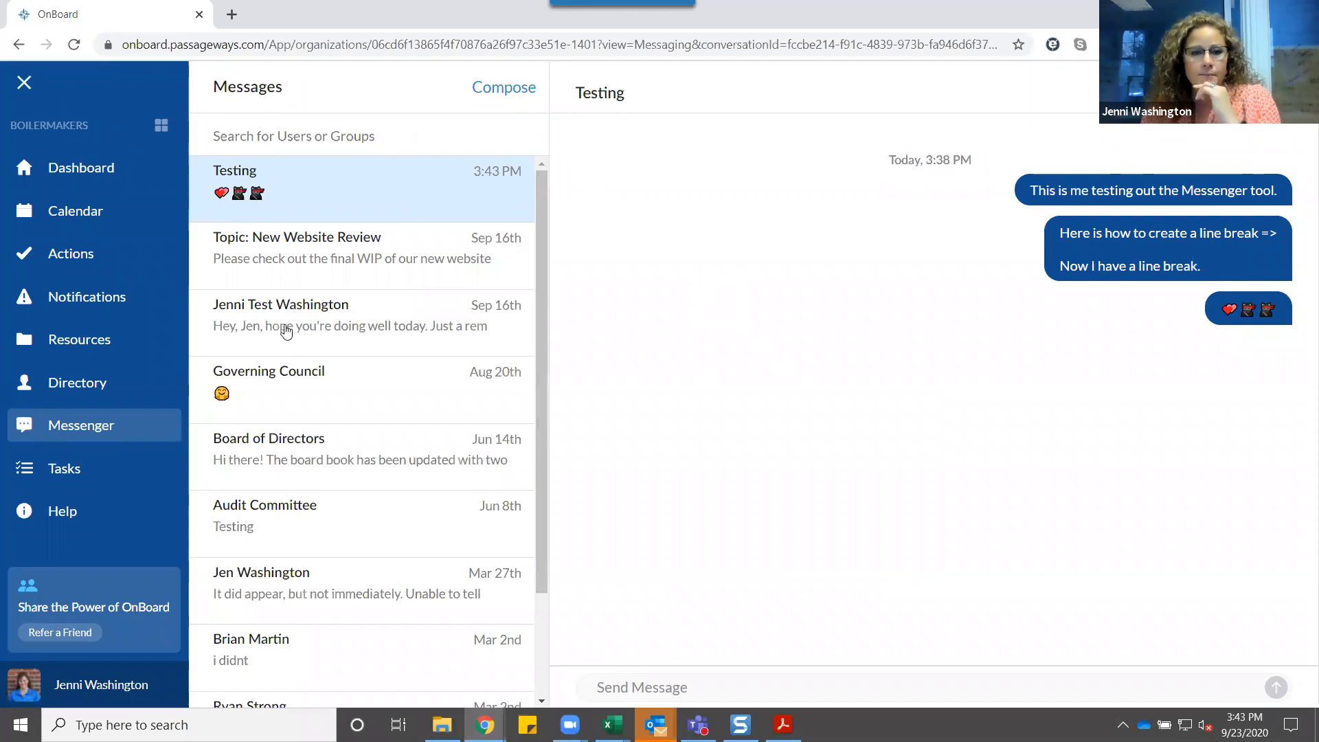
- Look through earlier conversations, including the individual chat from Sep 16th and the Board of Directors group chat
click(327, 348)
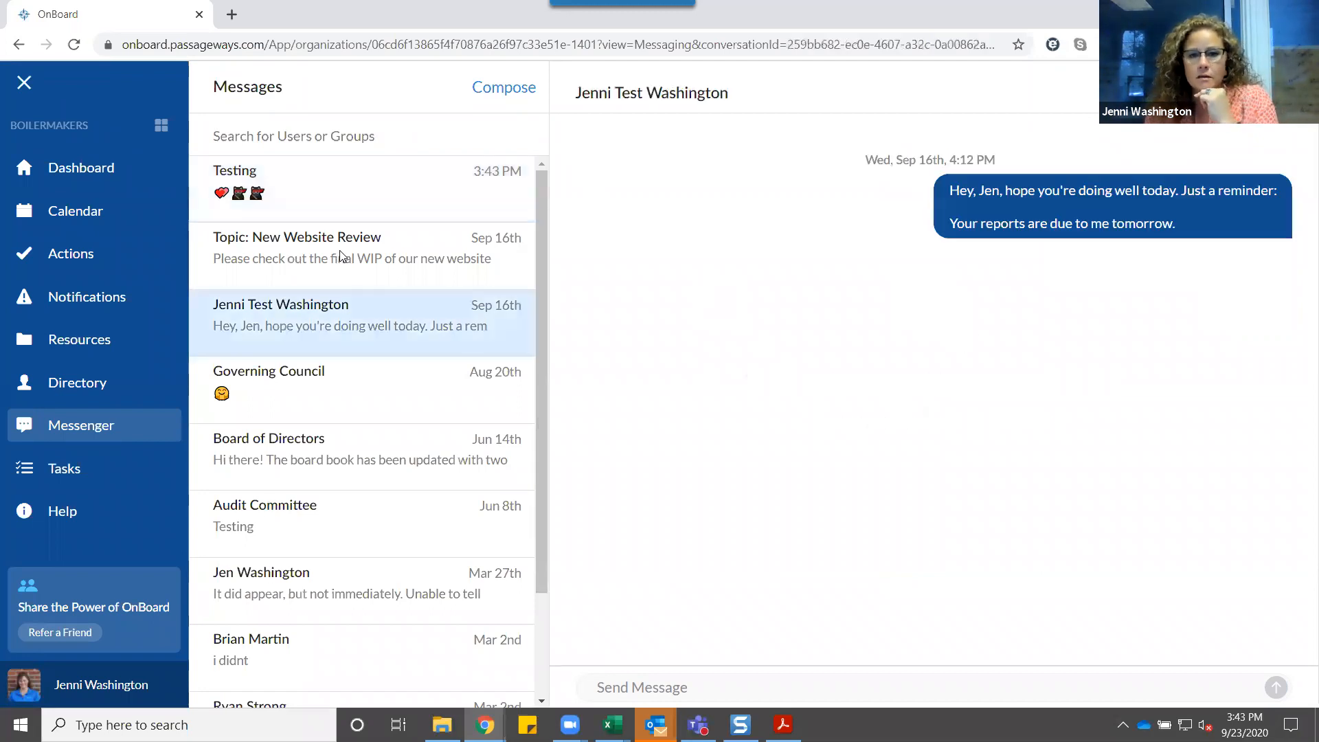
click(340, 257)
click(341, 316)
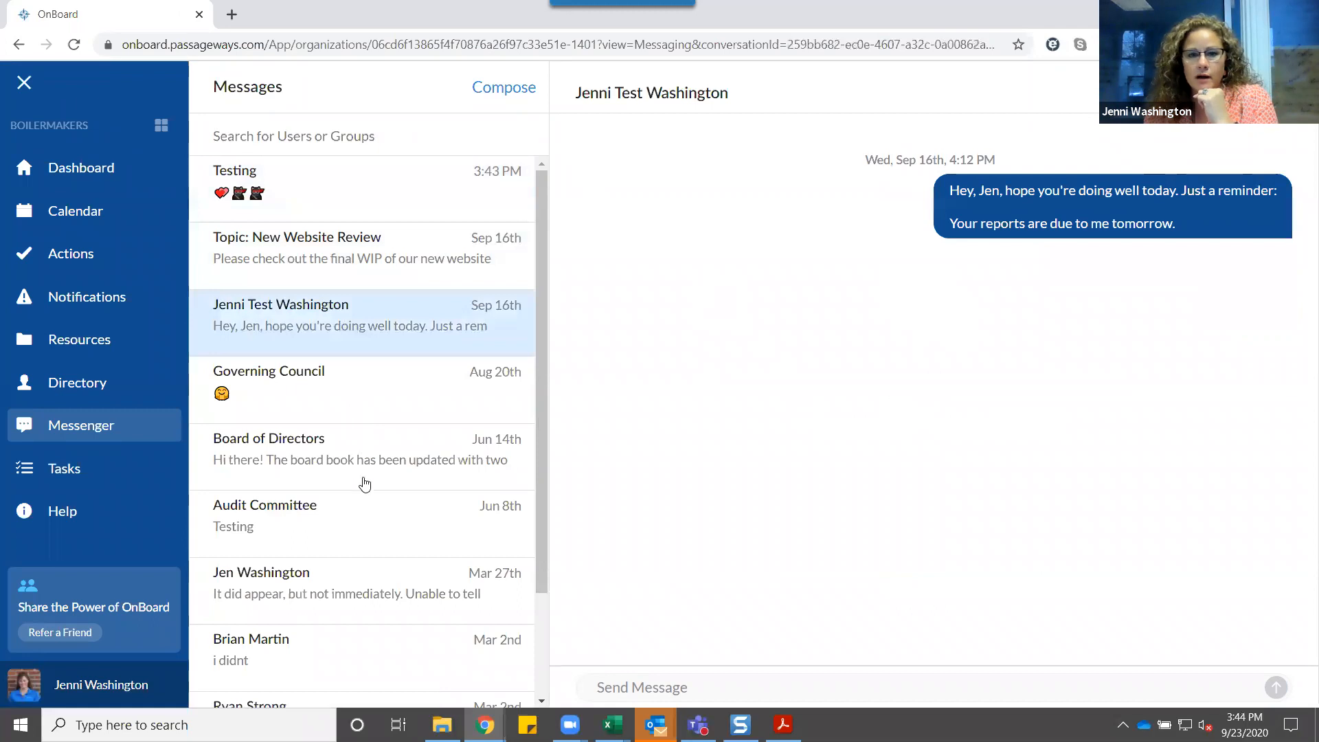
click(336, 388)
click(371, 455)
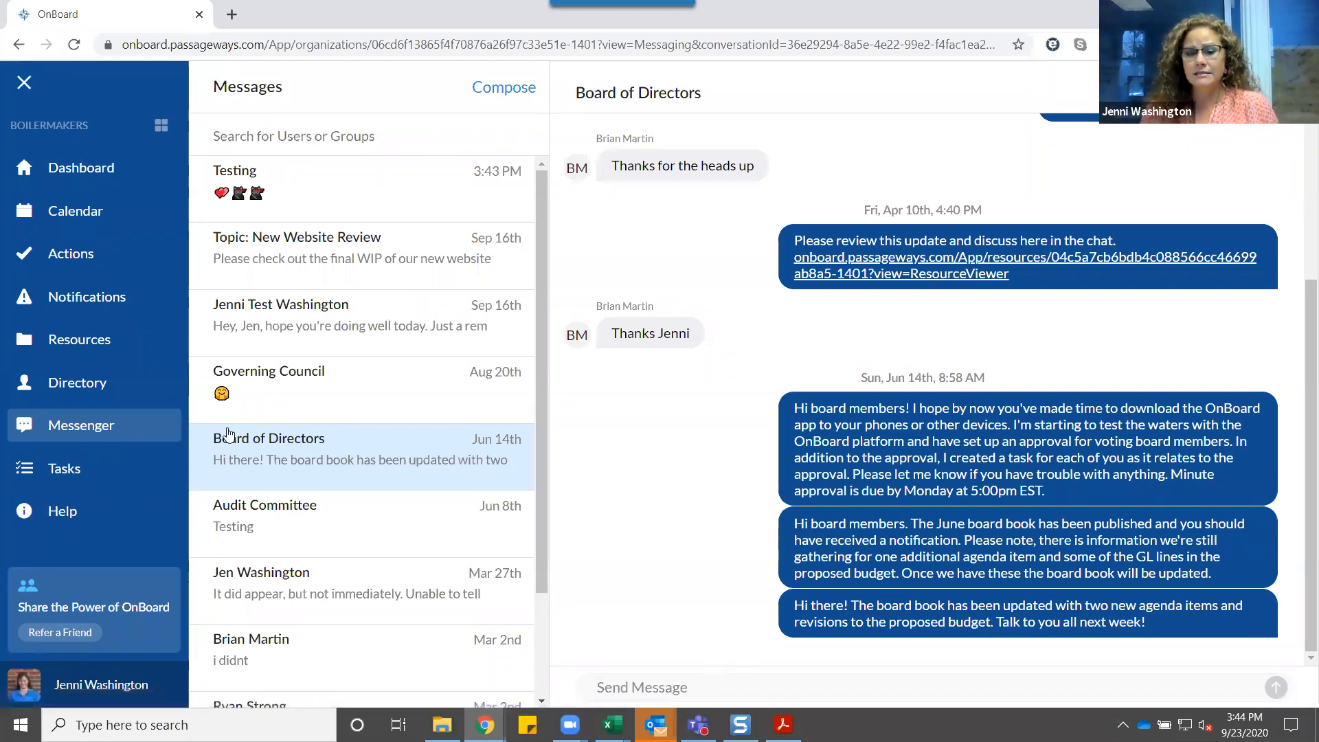
- Open the [Example] Navigators 2-Day Meeting from the Calendar and select its page's web address
click(72, 213)
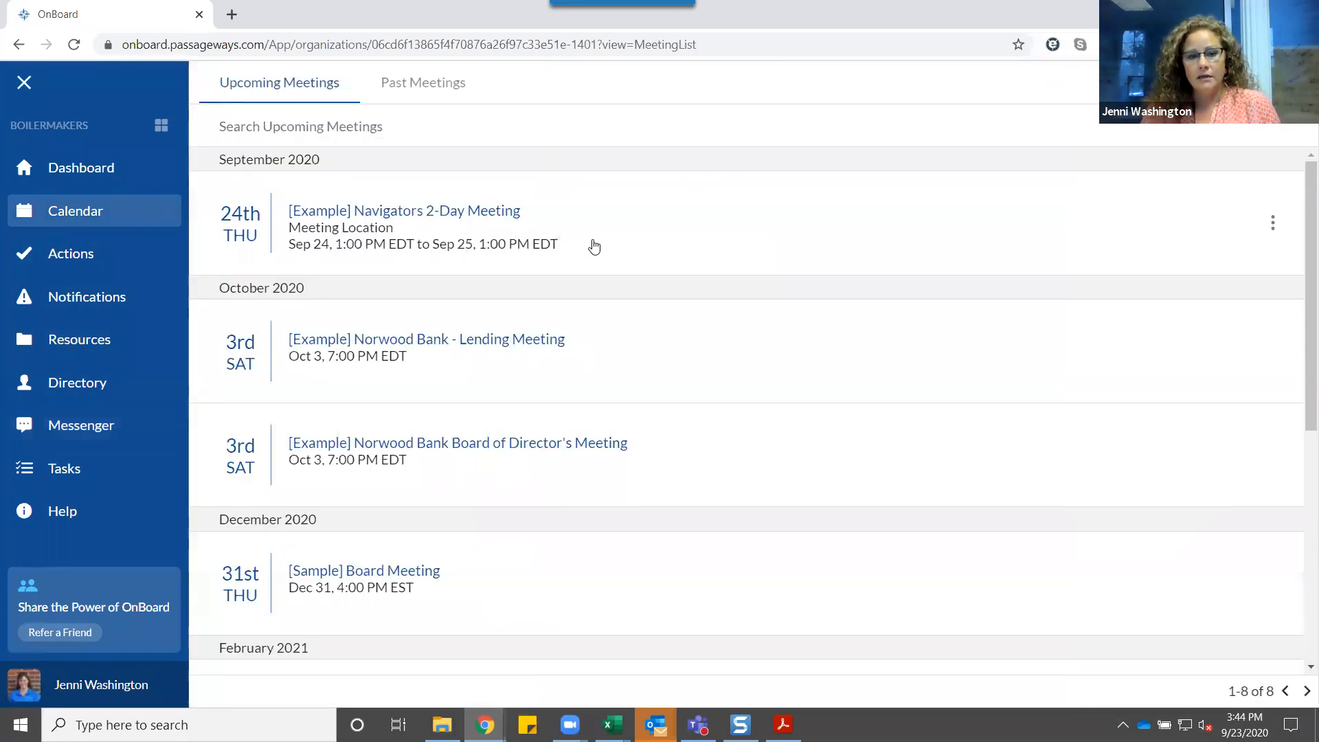
click(560, 243)
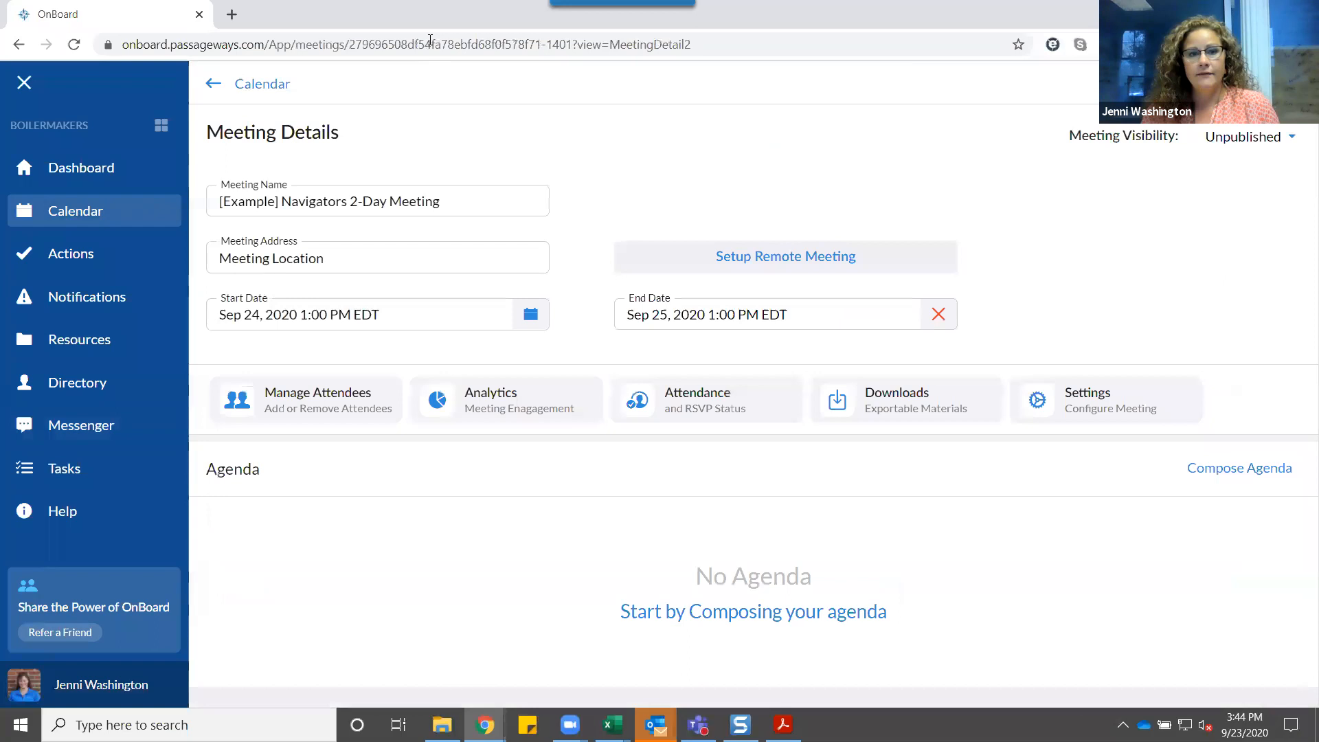
click(430, 41)
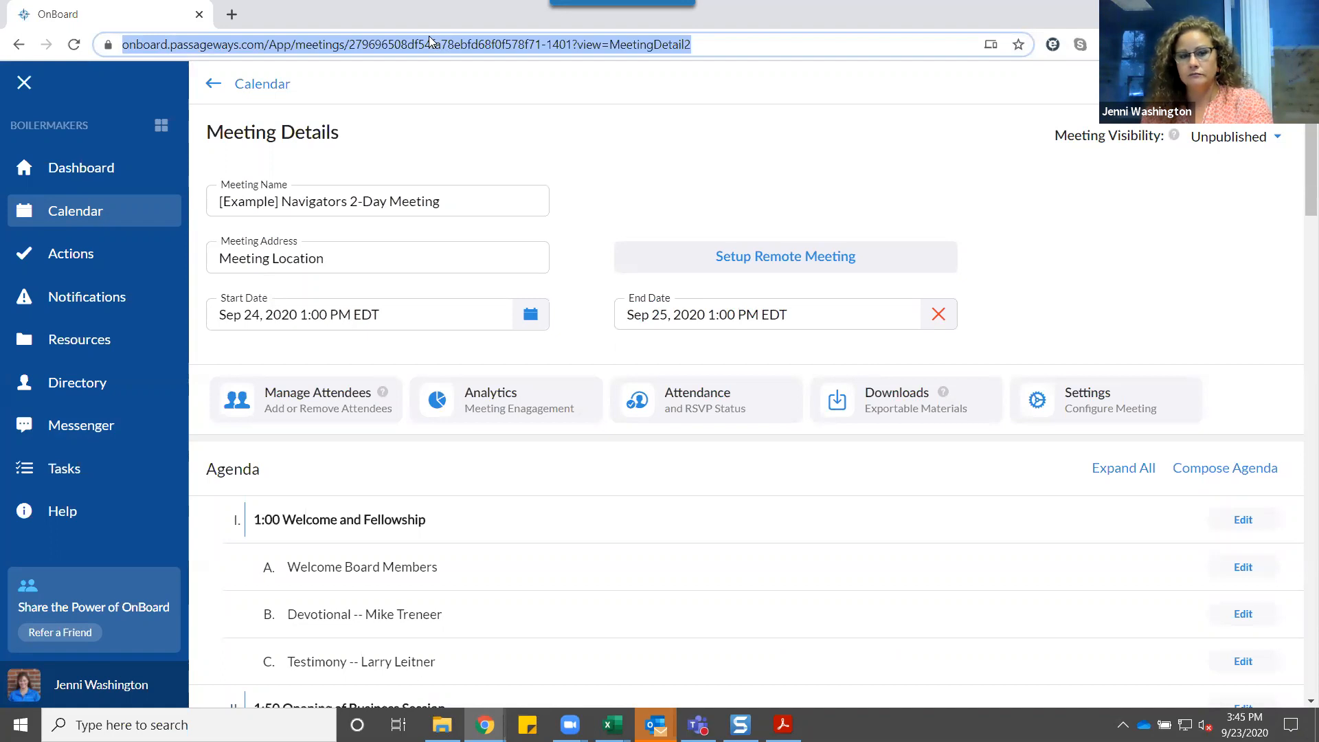
- Open the meeting book of the past Special Board Meeting from Sep 9, 2020, and copy its web address
click(74, 217)
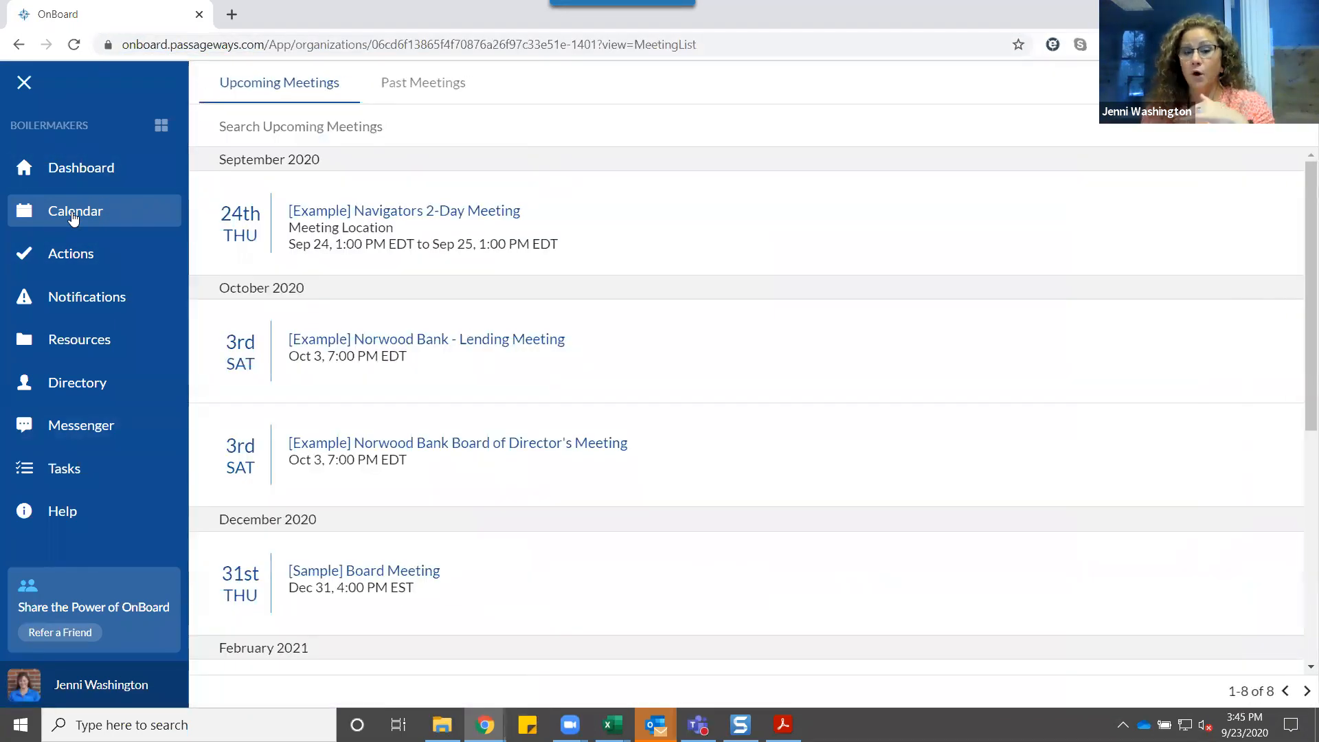
click(405, 87)
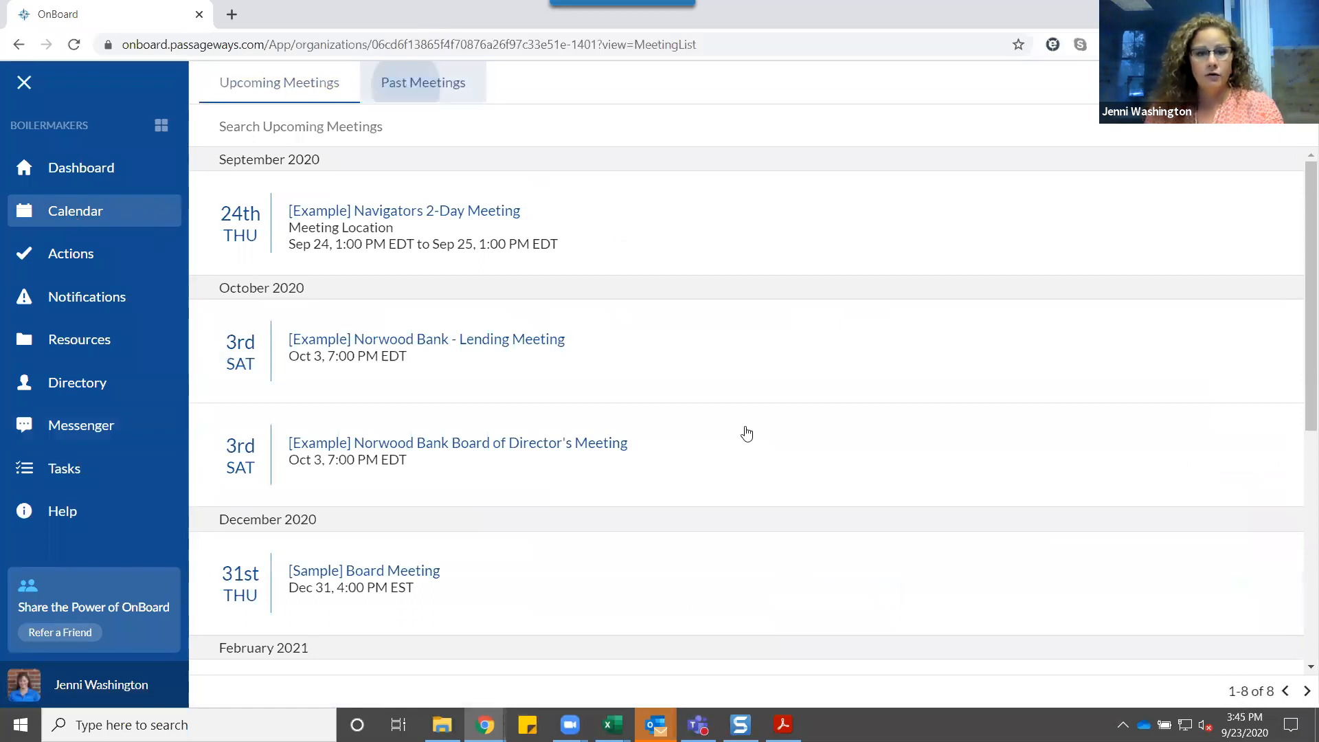
click(496, 525)
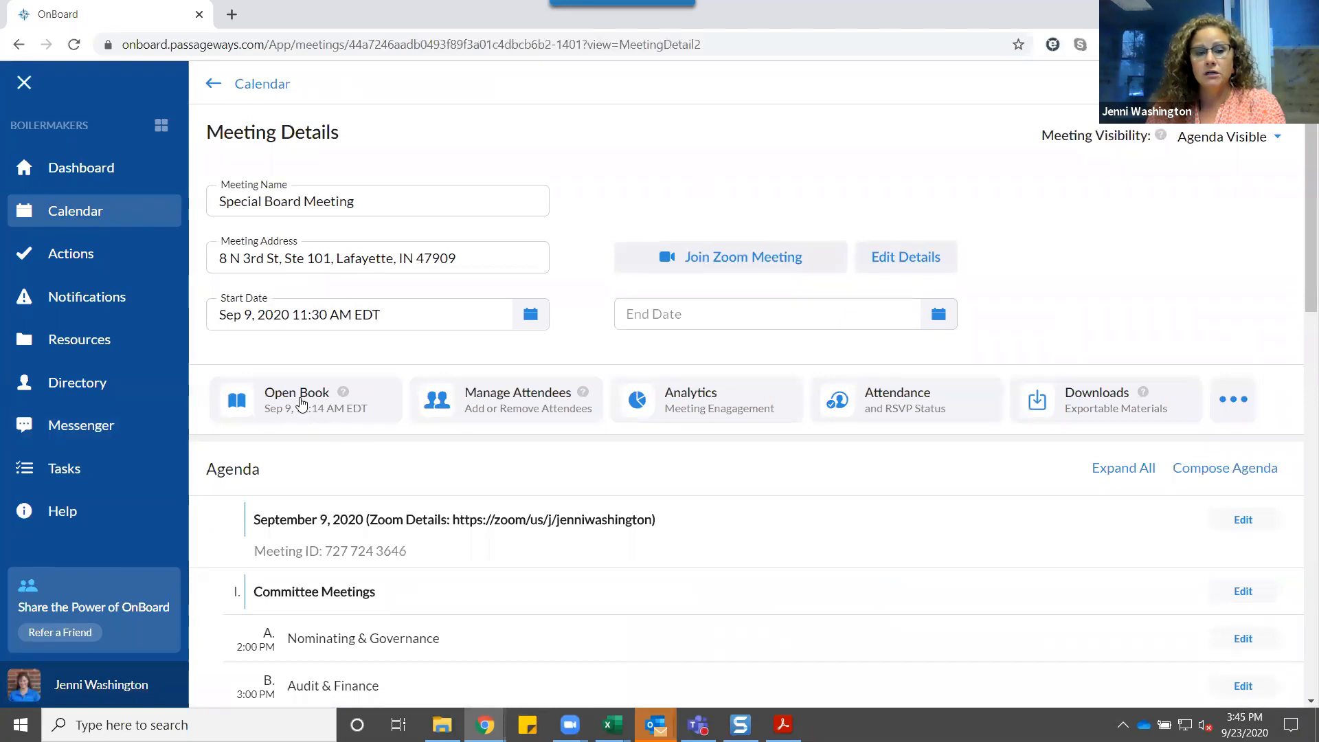
click(303, 403)
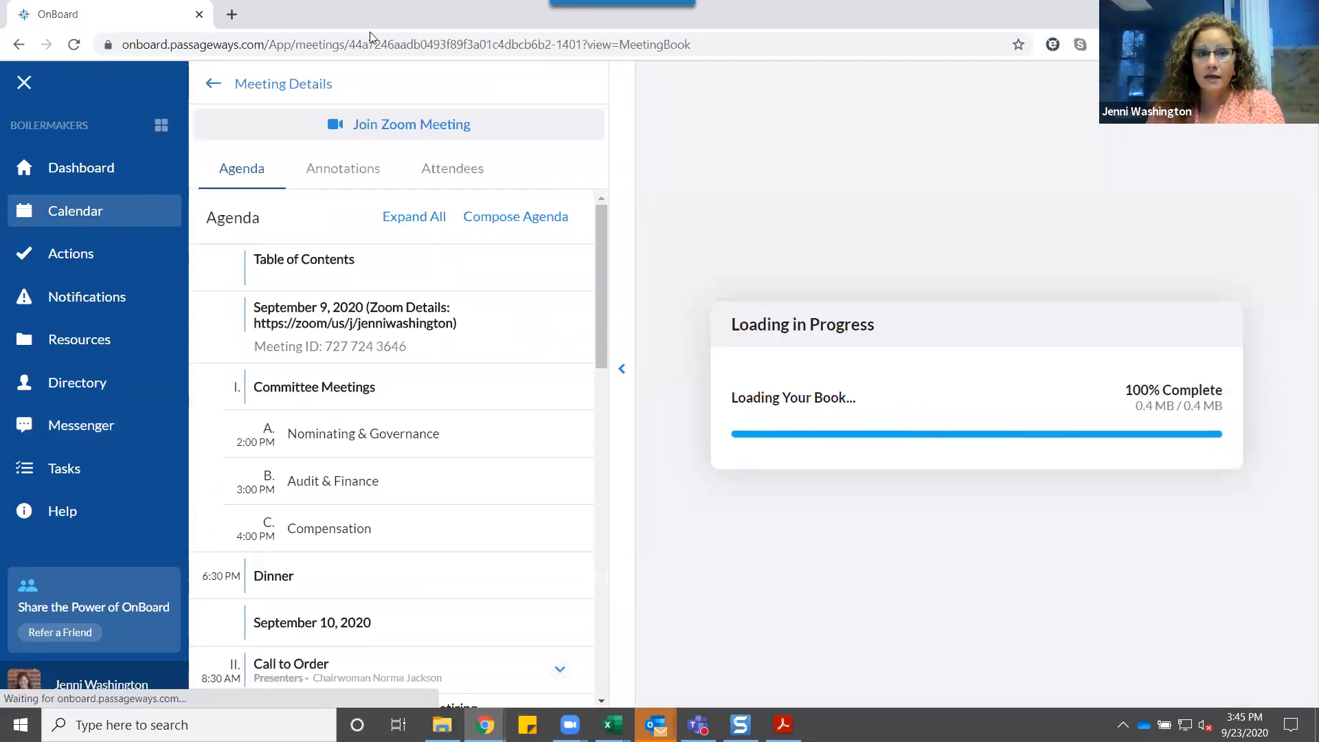
click(369, 44)
key(ctrl+c)
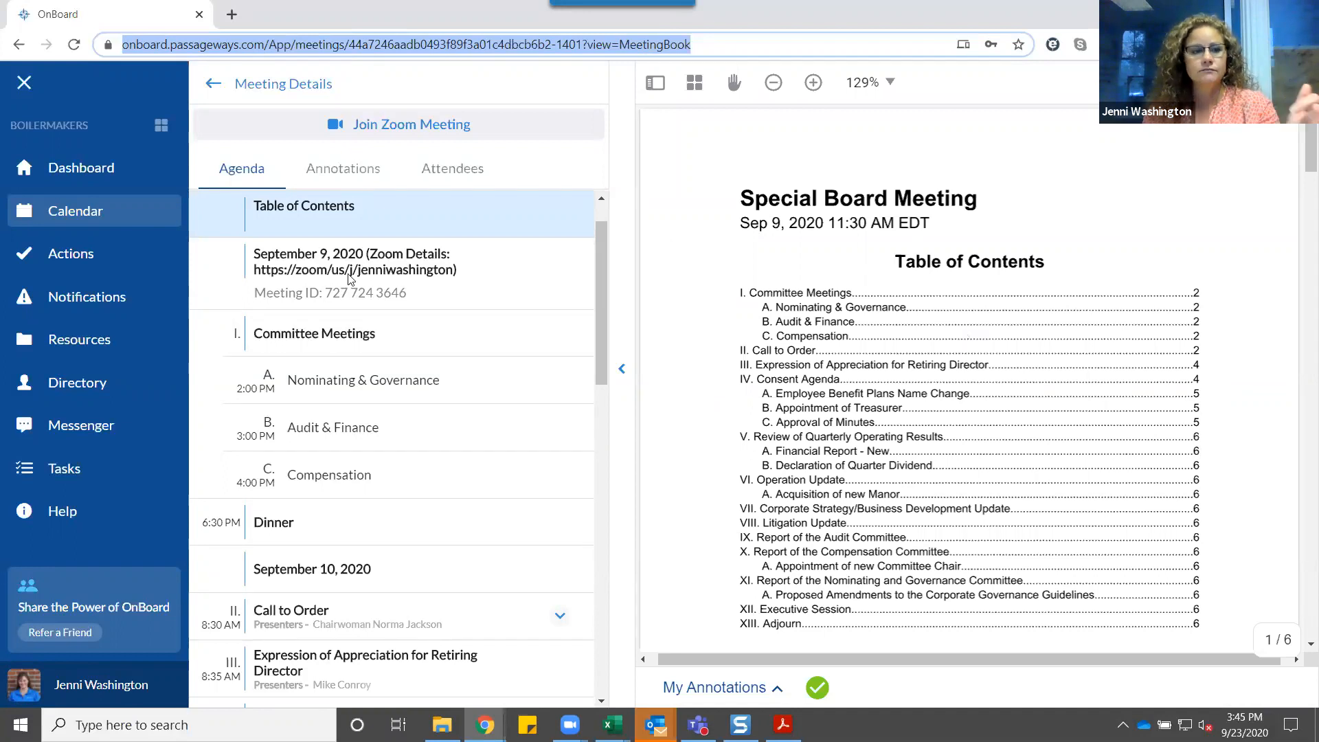
- Return to the Testing conversation in Messenger and start a new message with "Please note: we just"
click(68, 425)
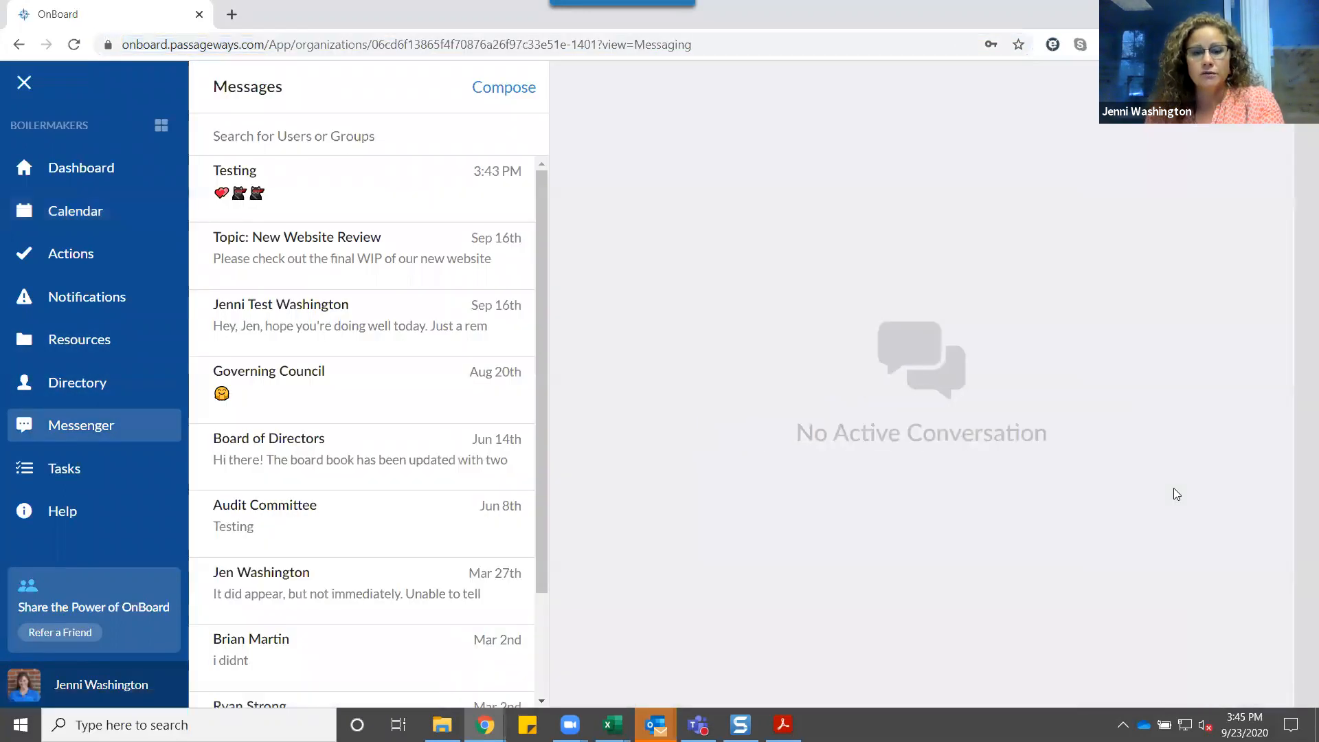
click(440, 191)
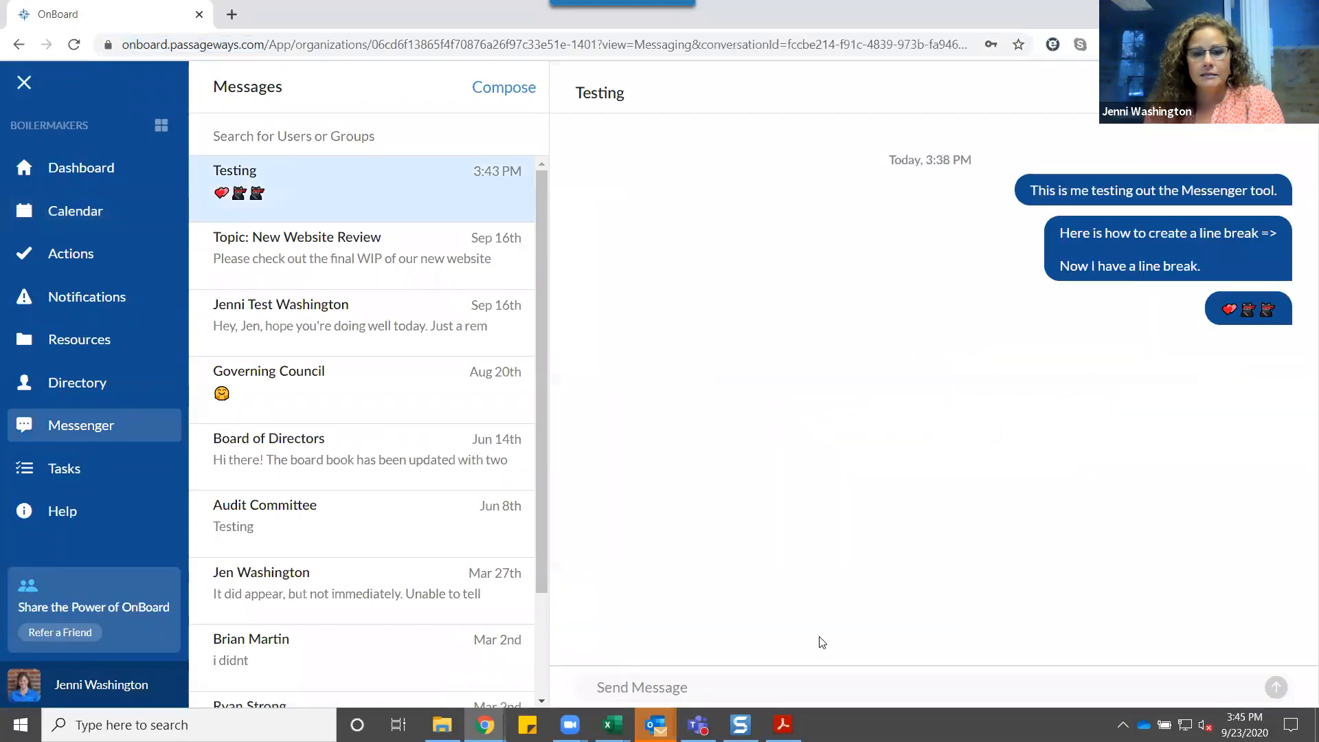
click(765, 689)
text(Please note:)
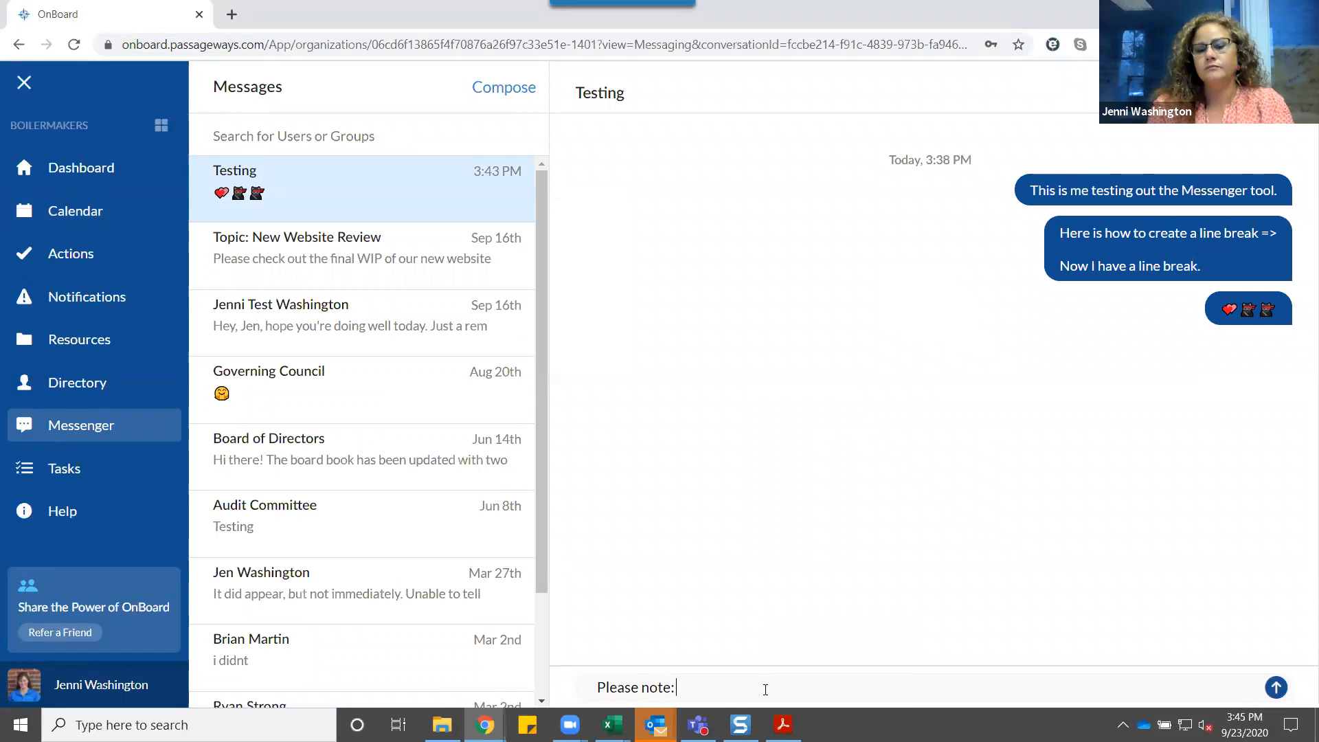
text( we jsut r)
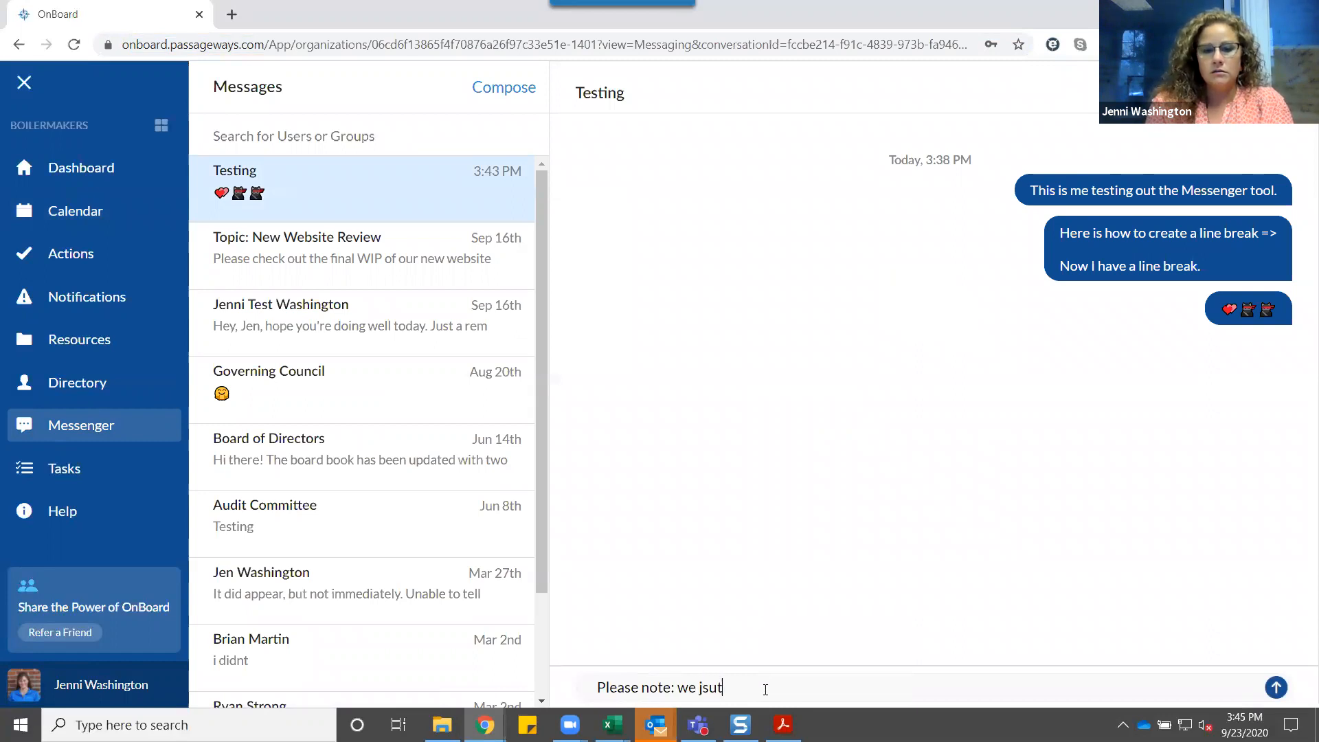
key(BackSpace)
key(BackSpace)
key(BackSpace)
key(BackSpace)
key(BackSpace)
text(ust )
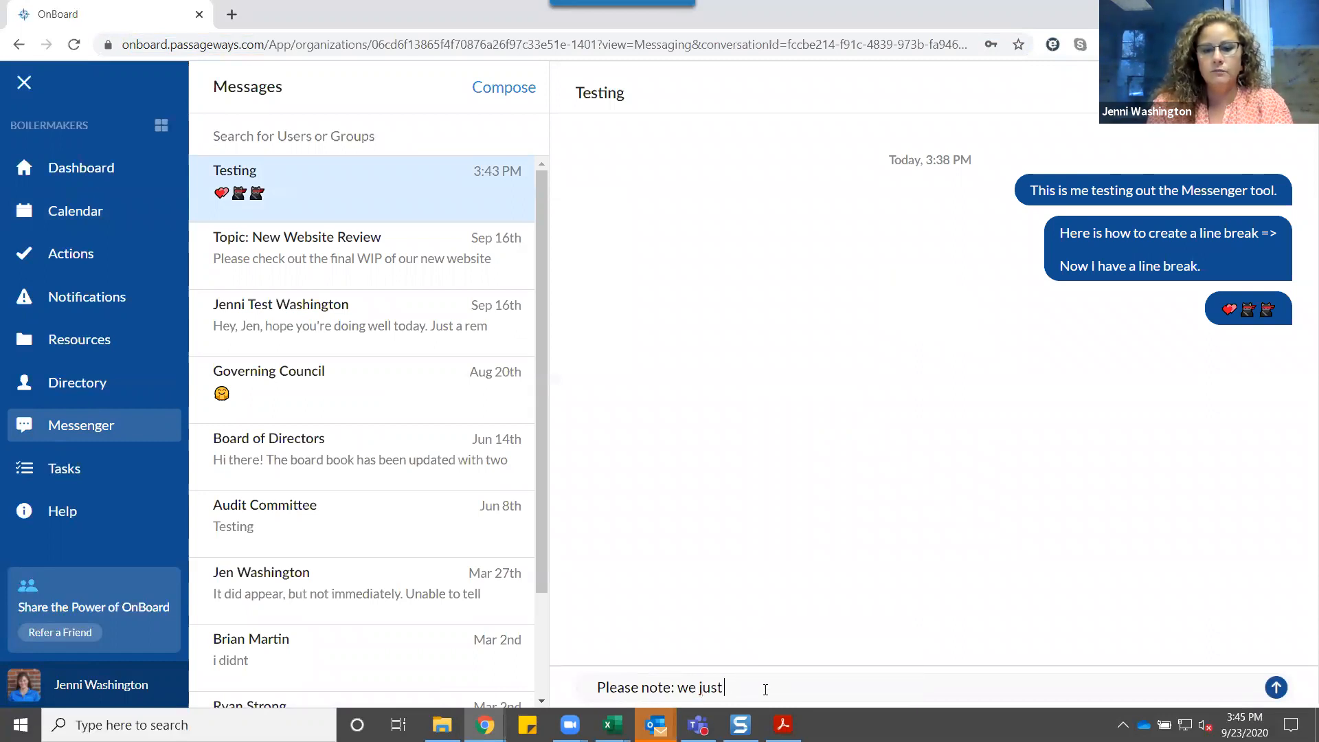
- Continue the draft with "received the updated financials, please view them in the meeting book at", add the copied book link, and send it
text(received the updated financial)
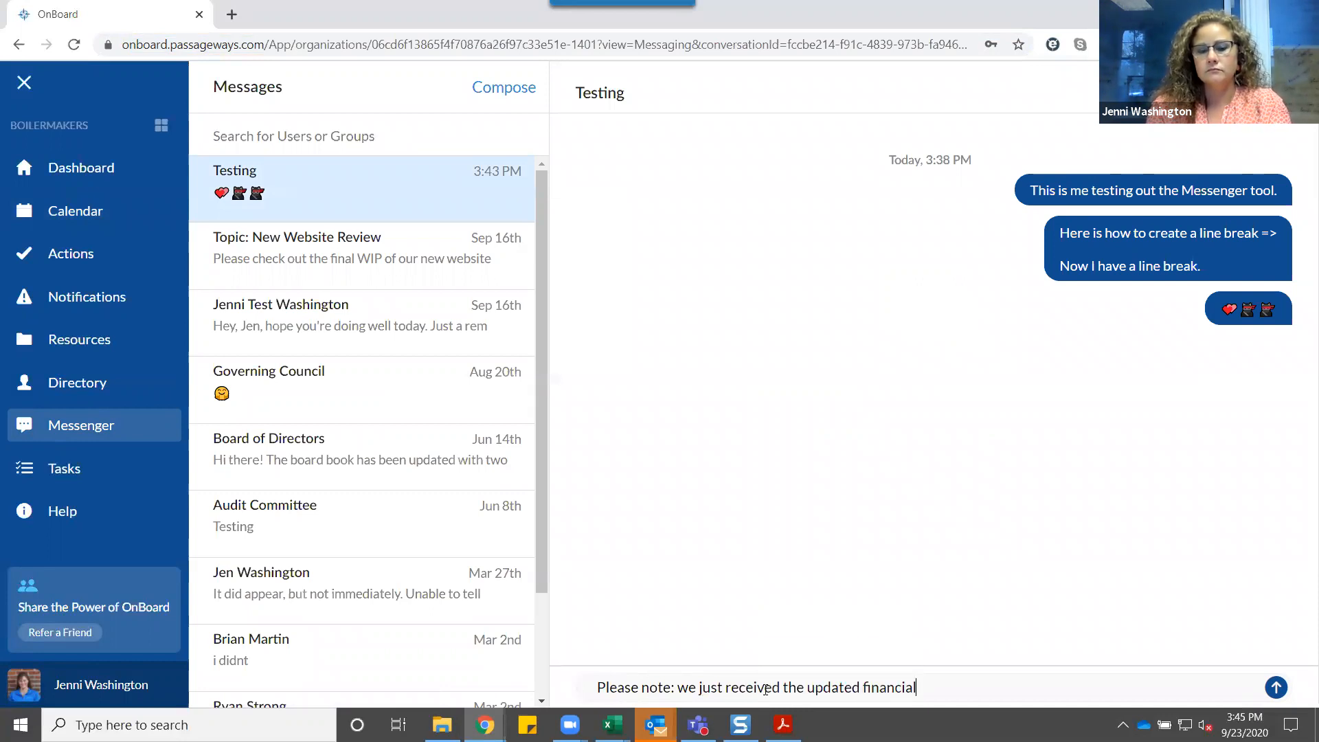
text(s, pl)
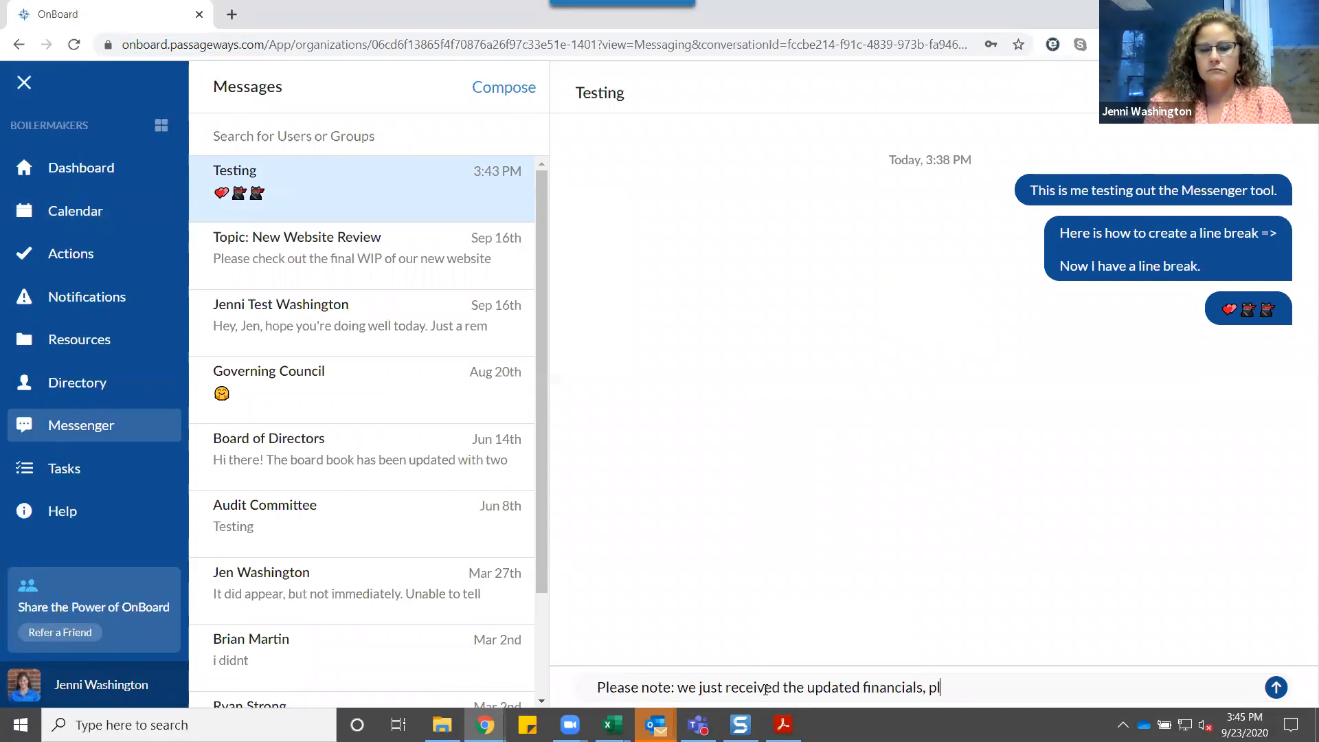
text(ease view)
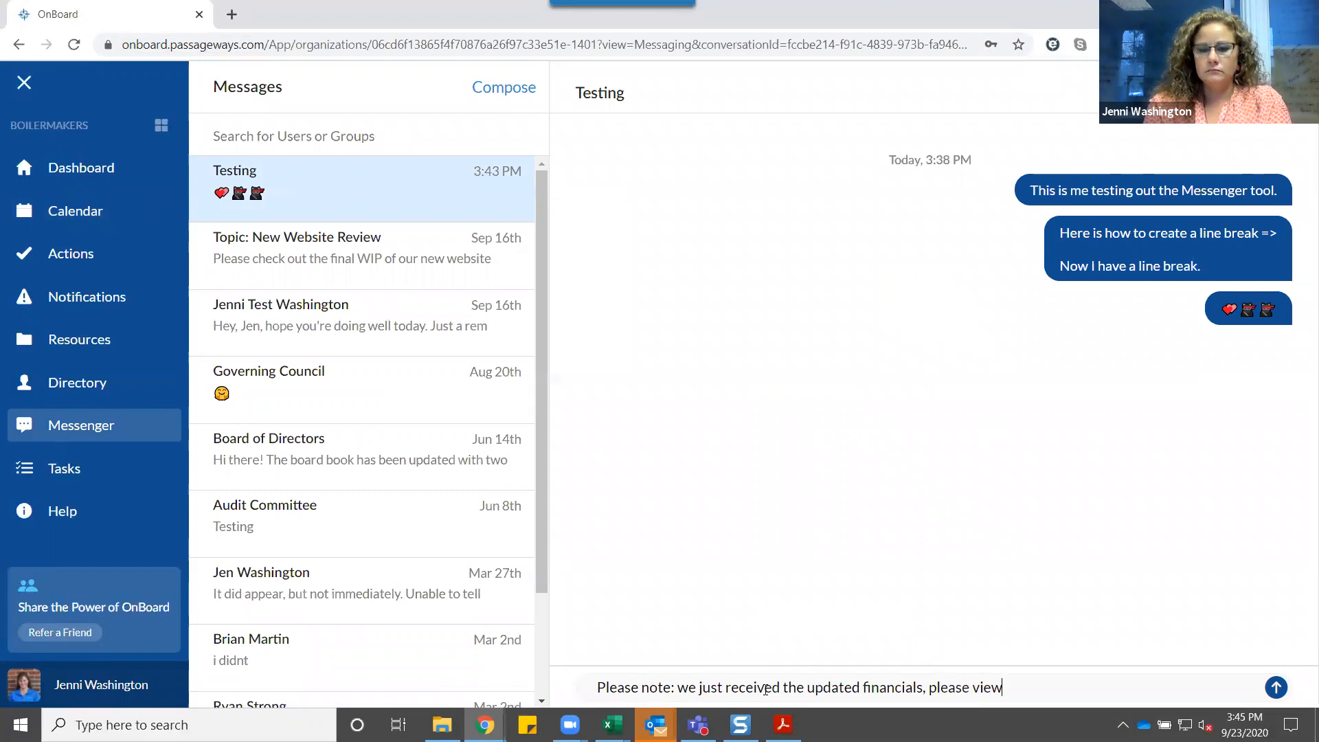
text( them in the meeting book at)
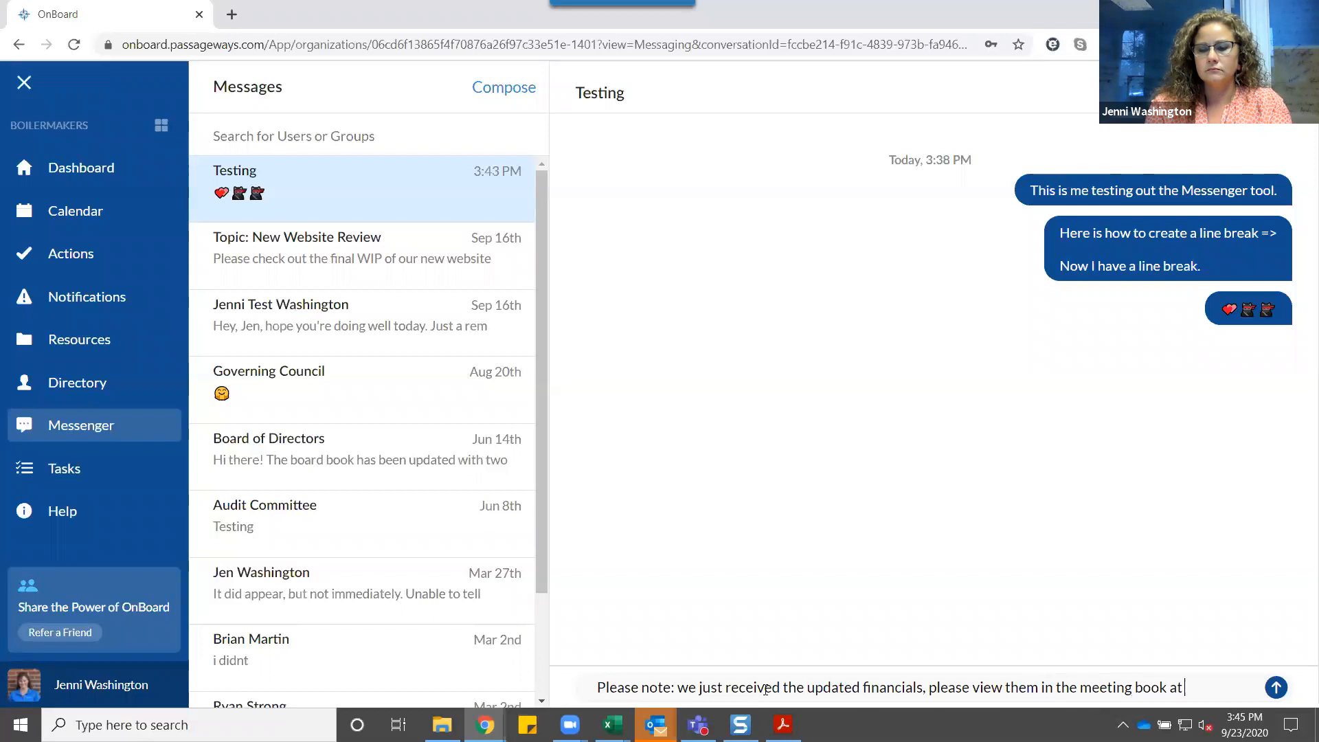
key(ctrl+v)
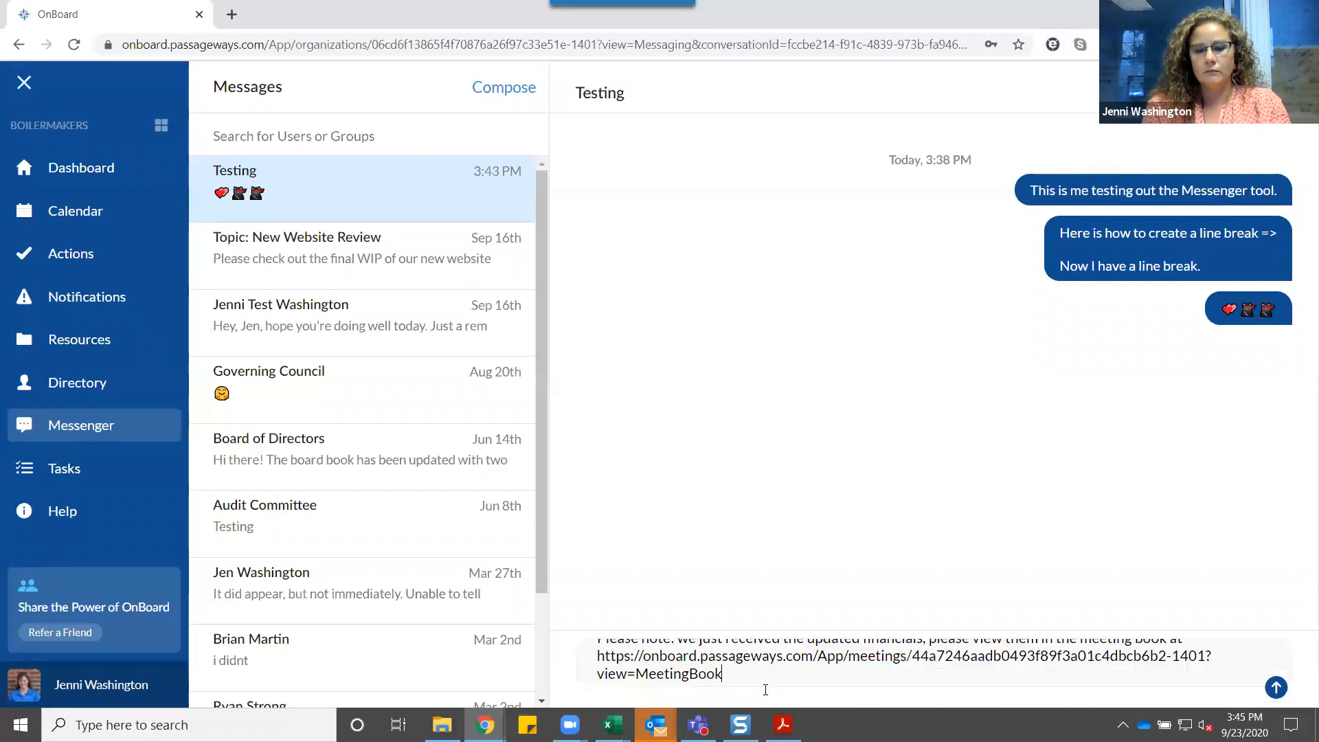
key(Return)
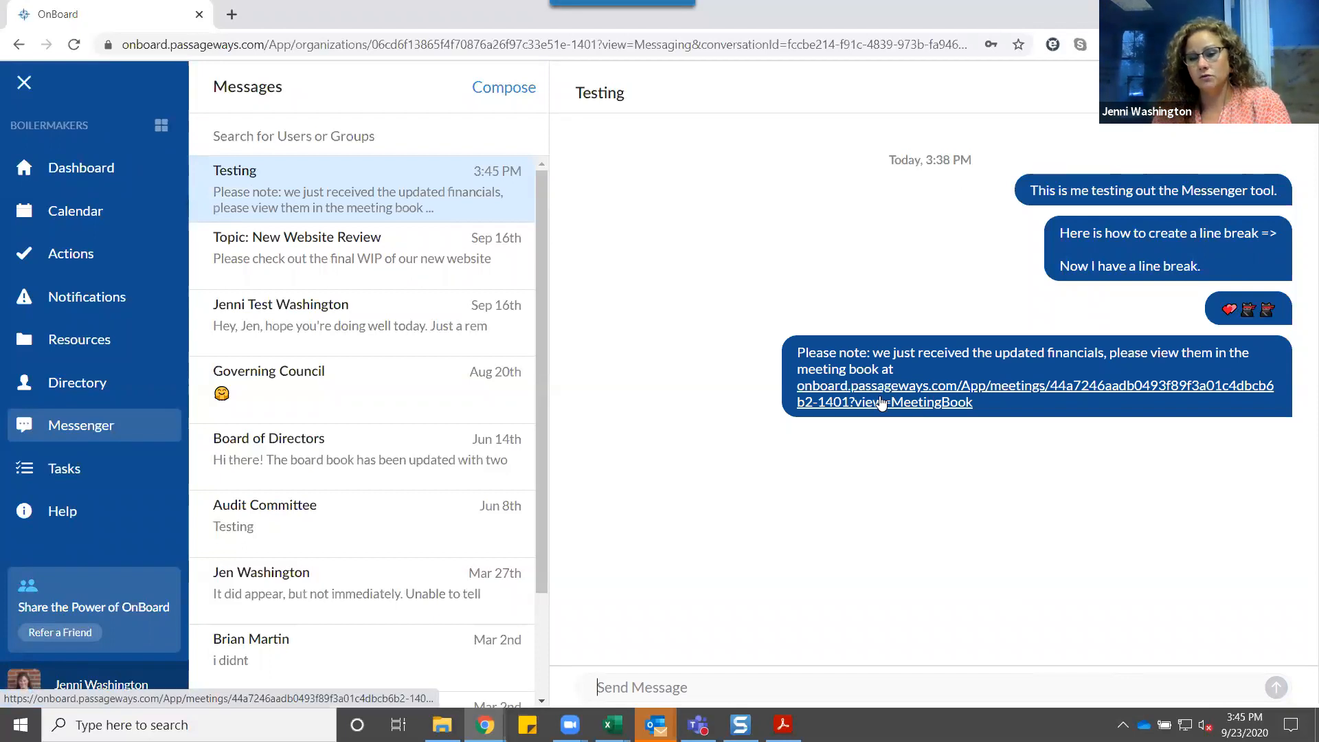
- Check the meeting book link in the sent message by opening it, and close the extra browser tab
click(923, 389)
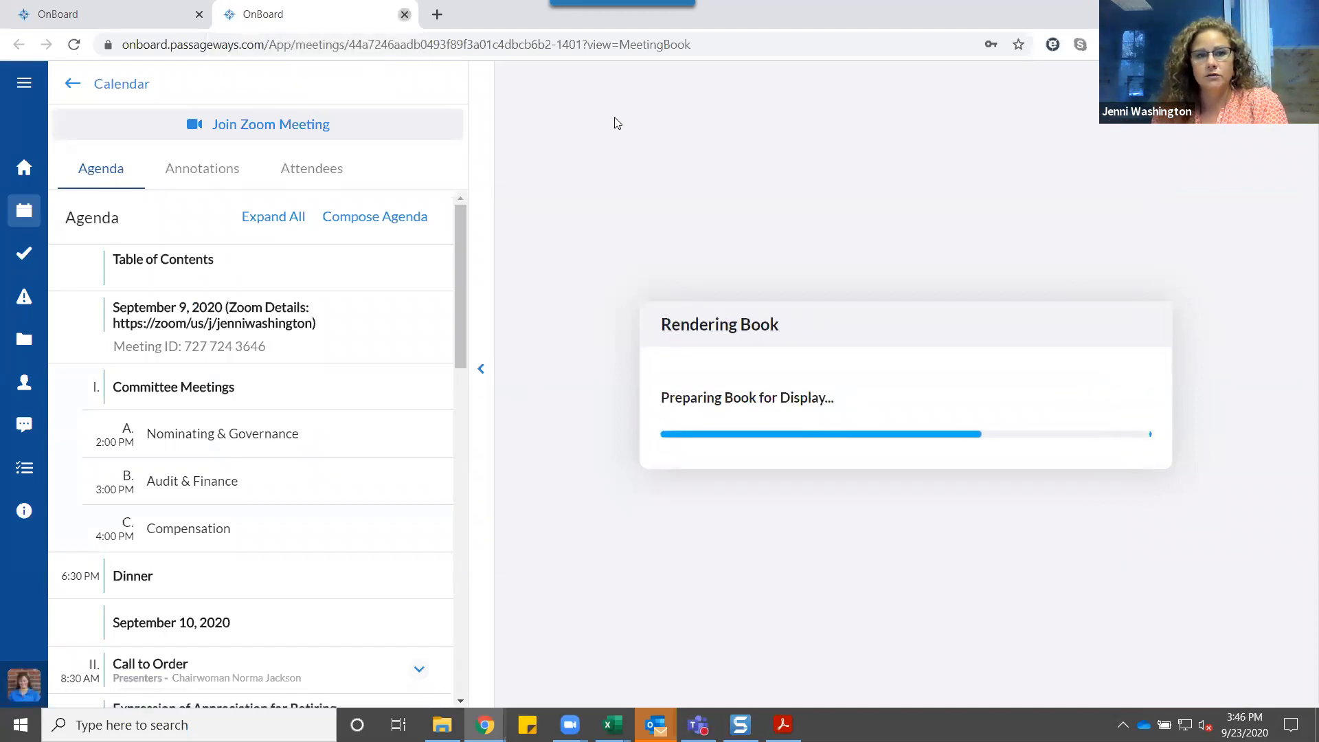
click(404, 15)
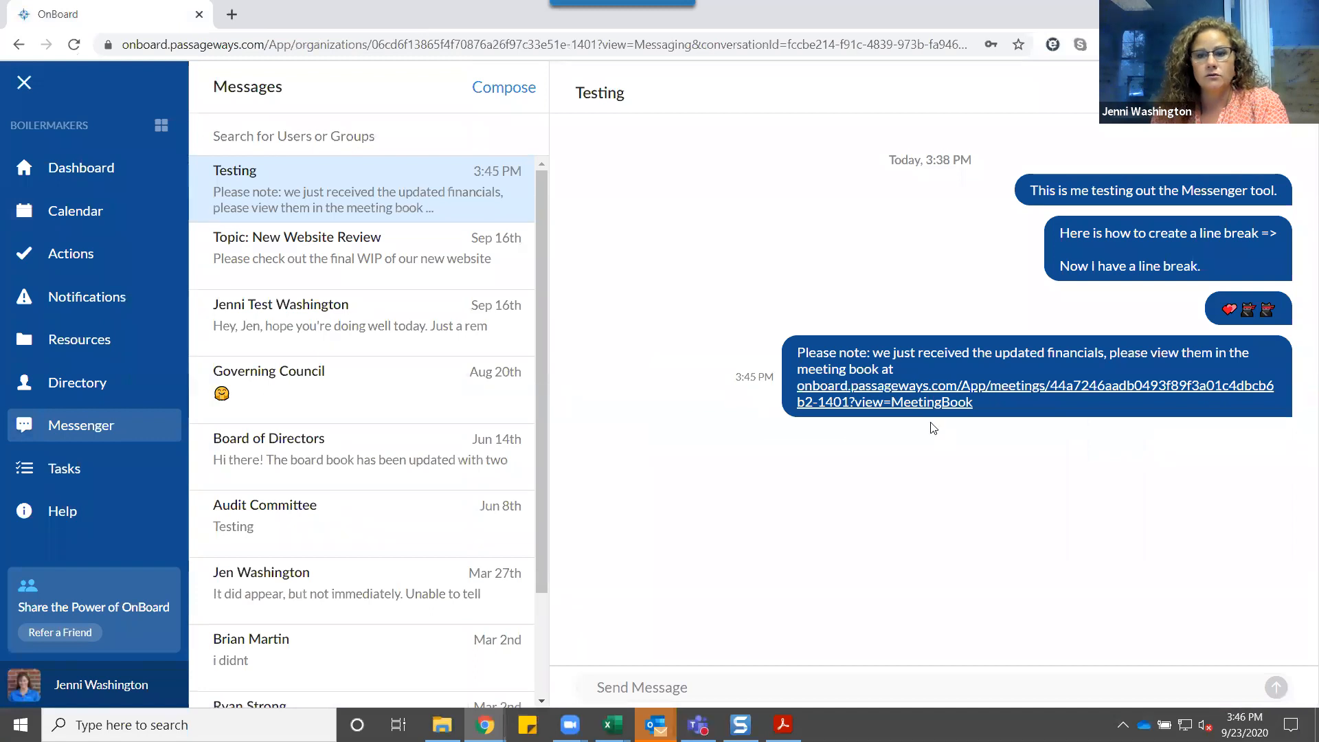
- Open "AGB Statement - Board Accountability" from AGB Resources > AGB Board Director Statements and copy the document's web address
click(57, 345)
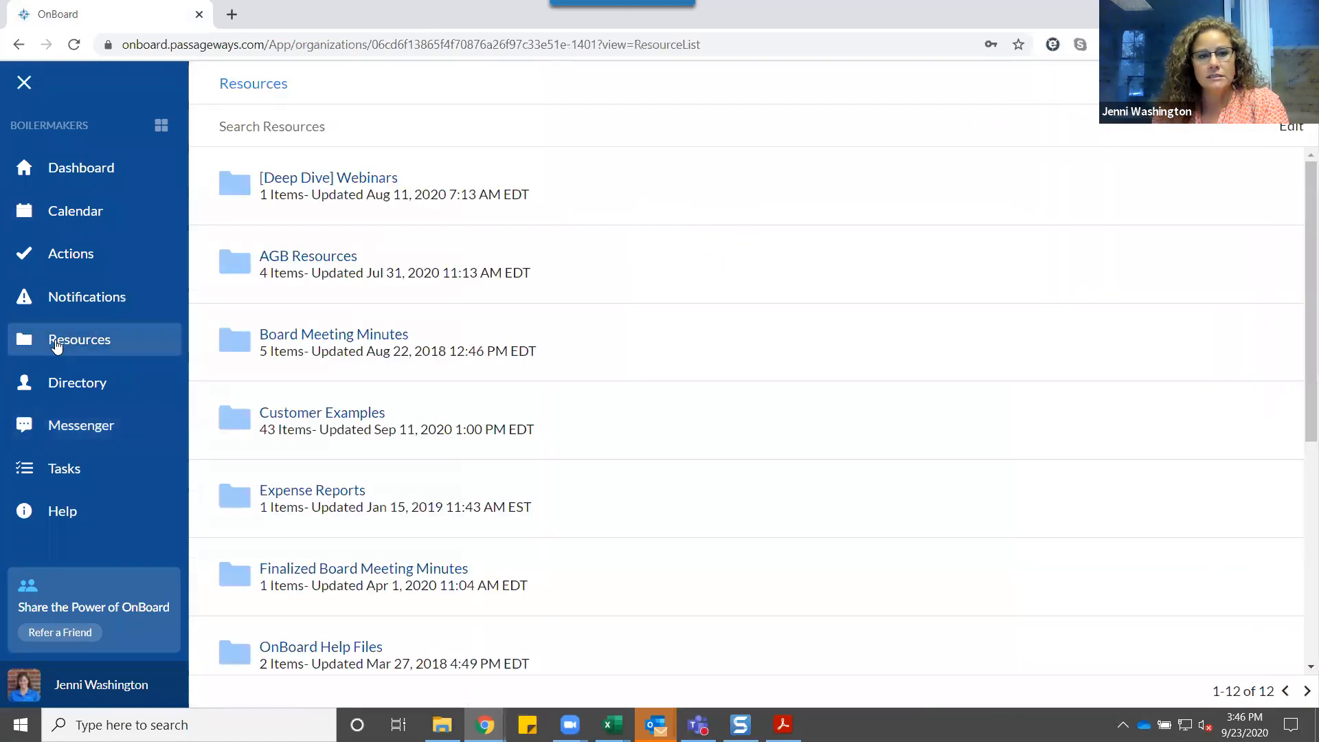
click(356, 266)
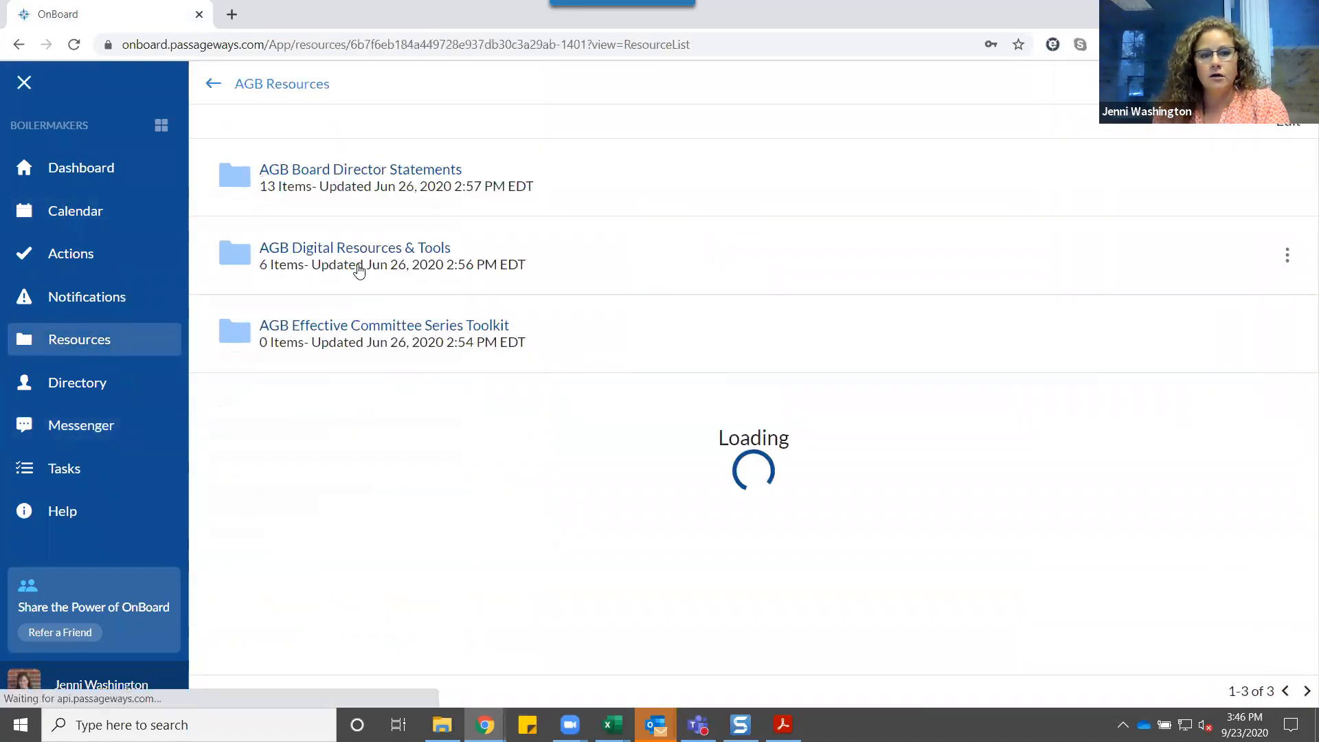
click(350, 172)
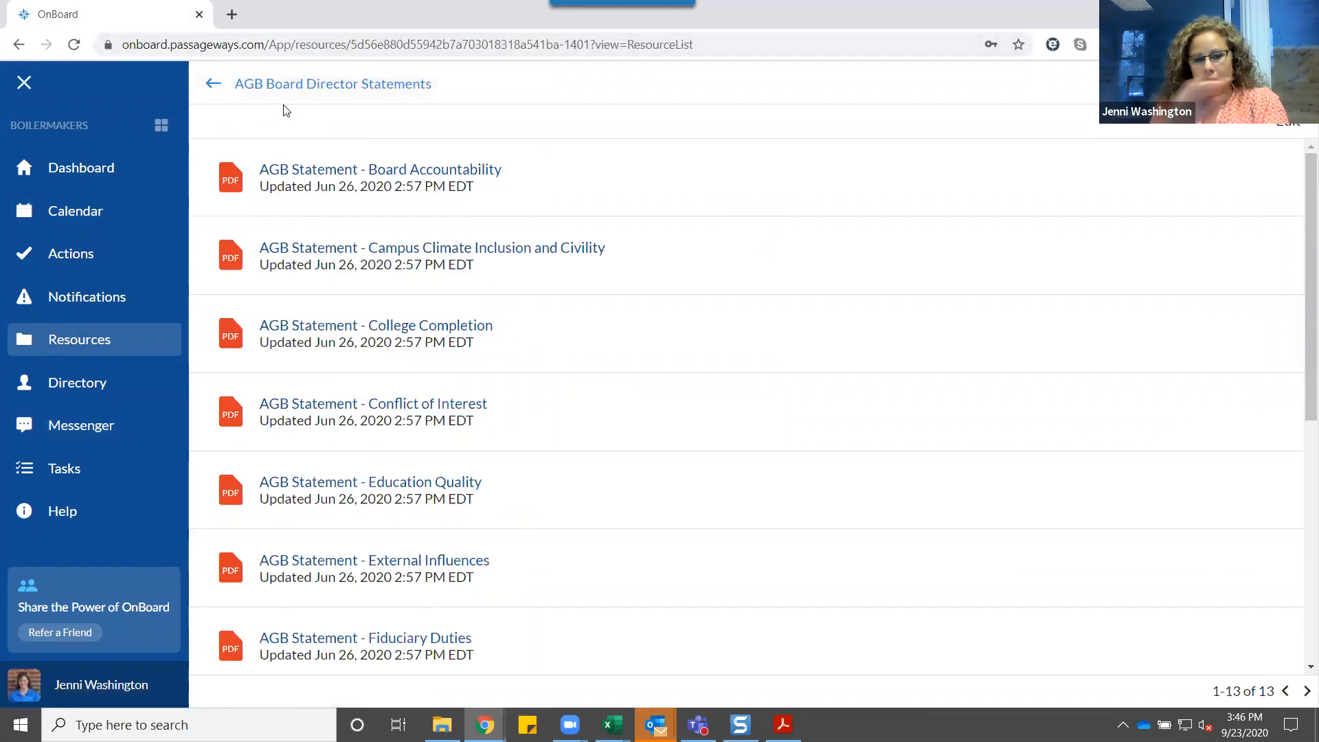
click(297, 191)
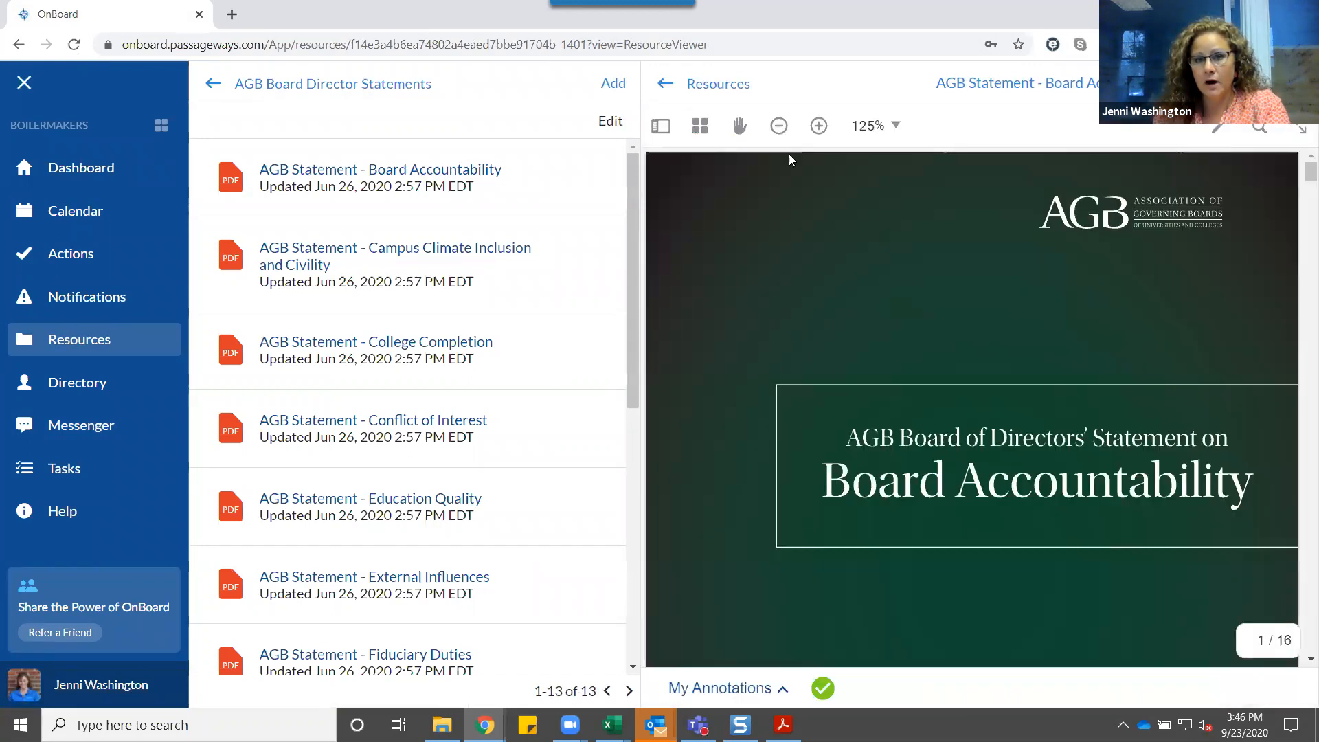
click(440, 45)
key(ctrl+c)
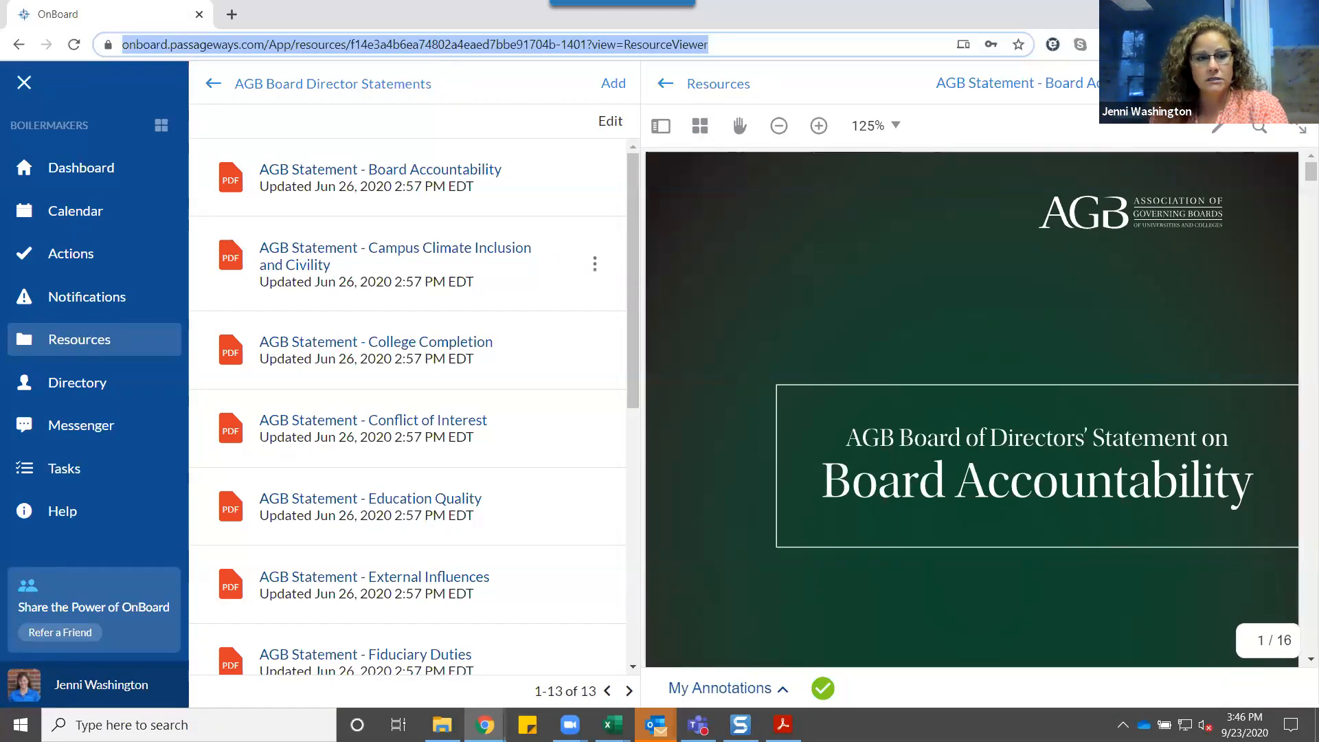
- Send the Testing group "Please review this as a pre-read before the meeting." followed by the copied resource link
click(52, 425)
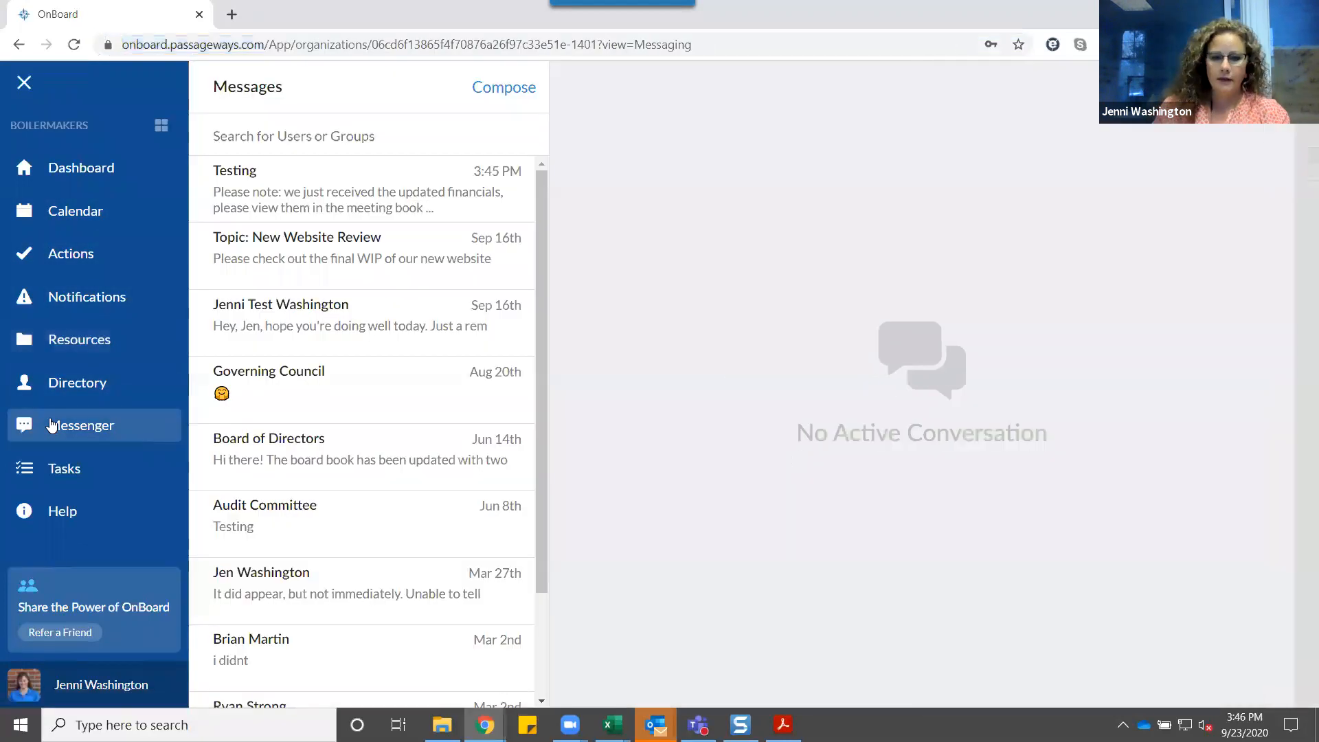
click(276, 219)
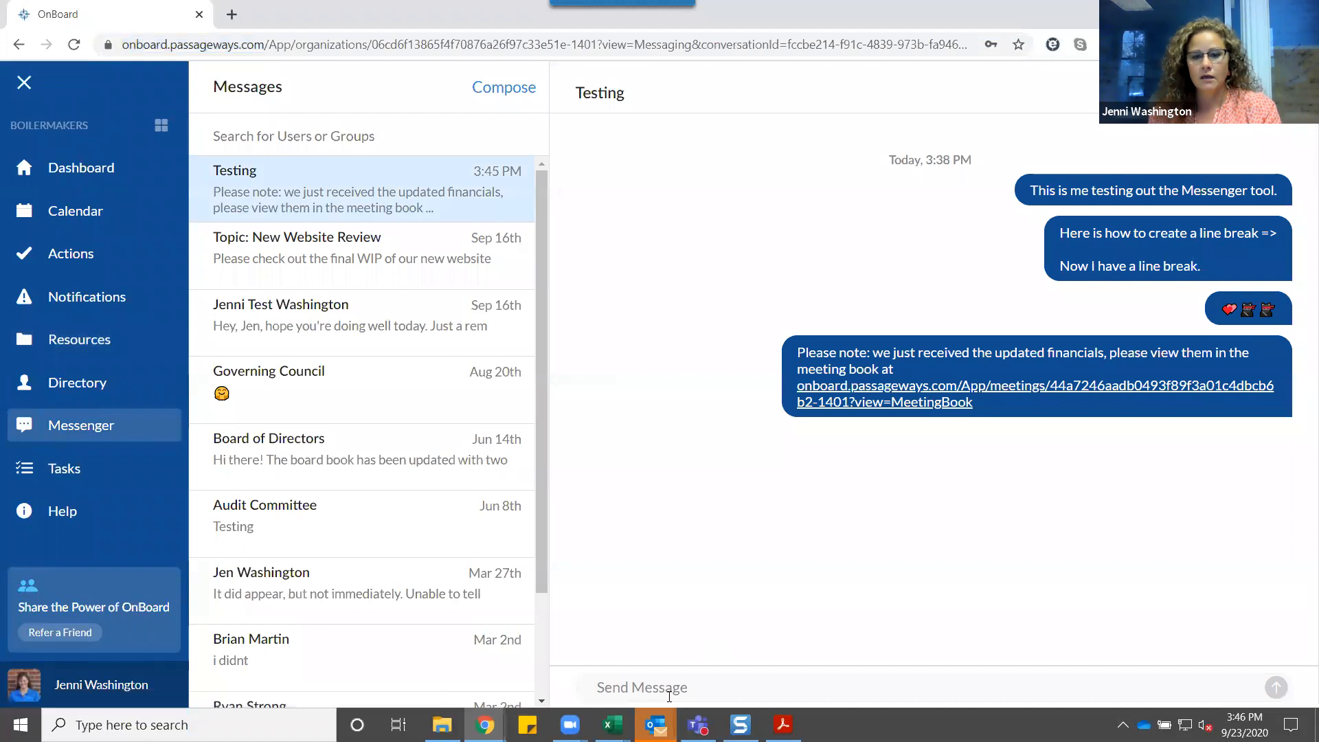
text(Please r)
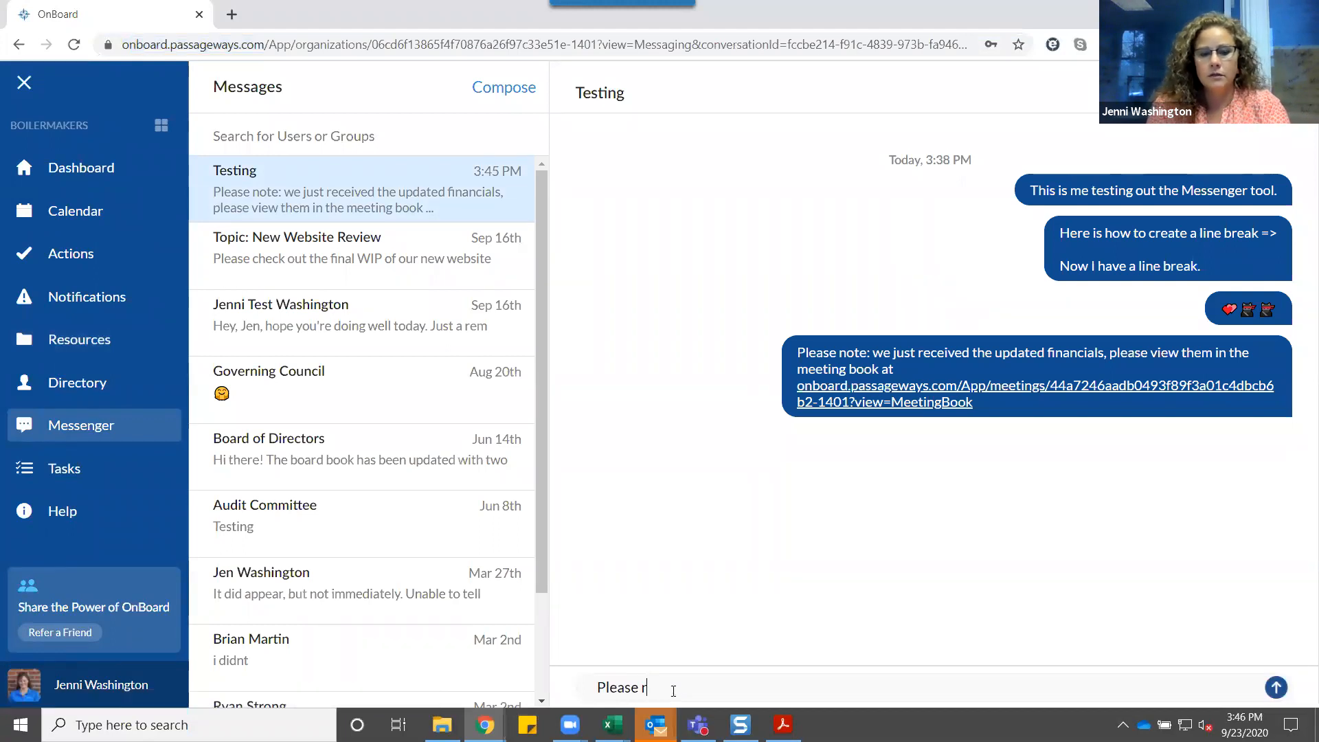
text(eview this as a)
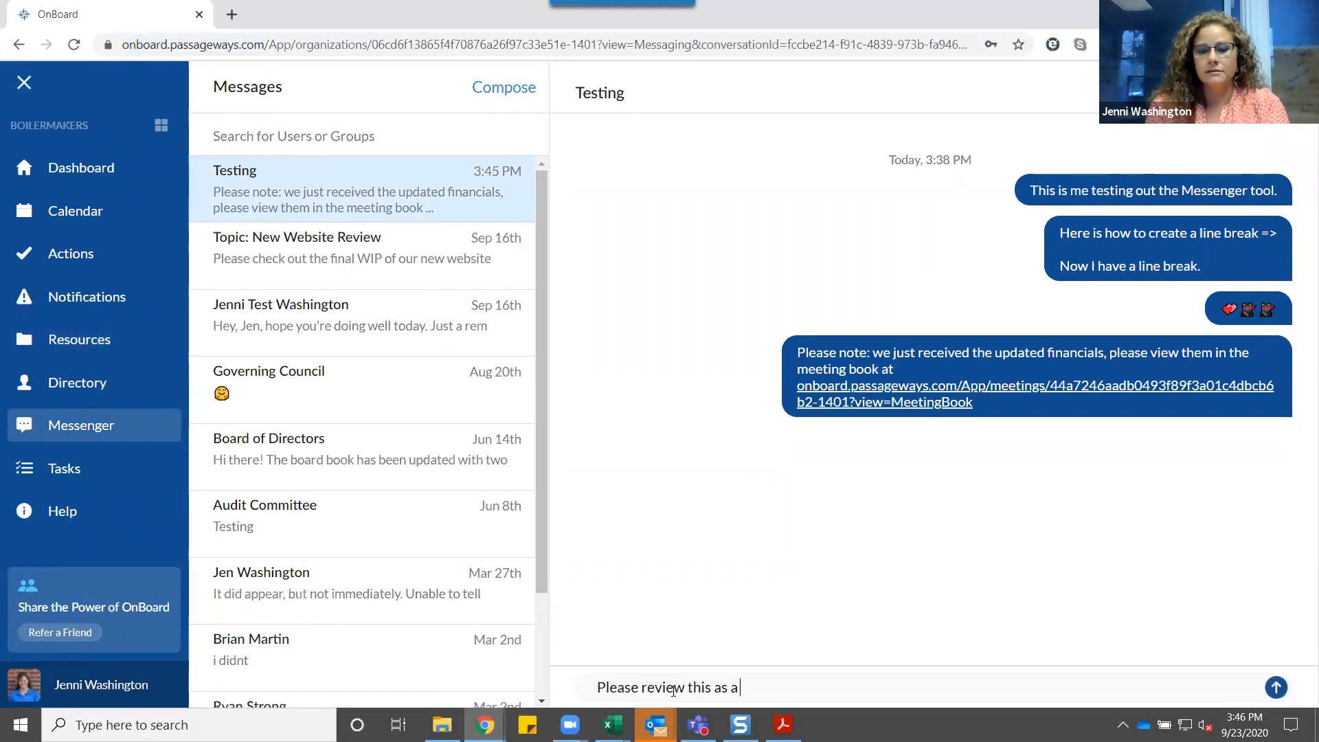
text( pre-read be)
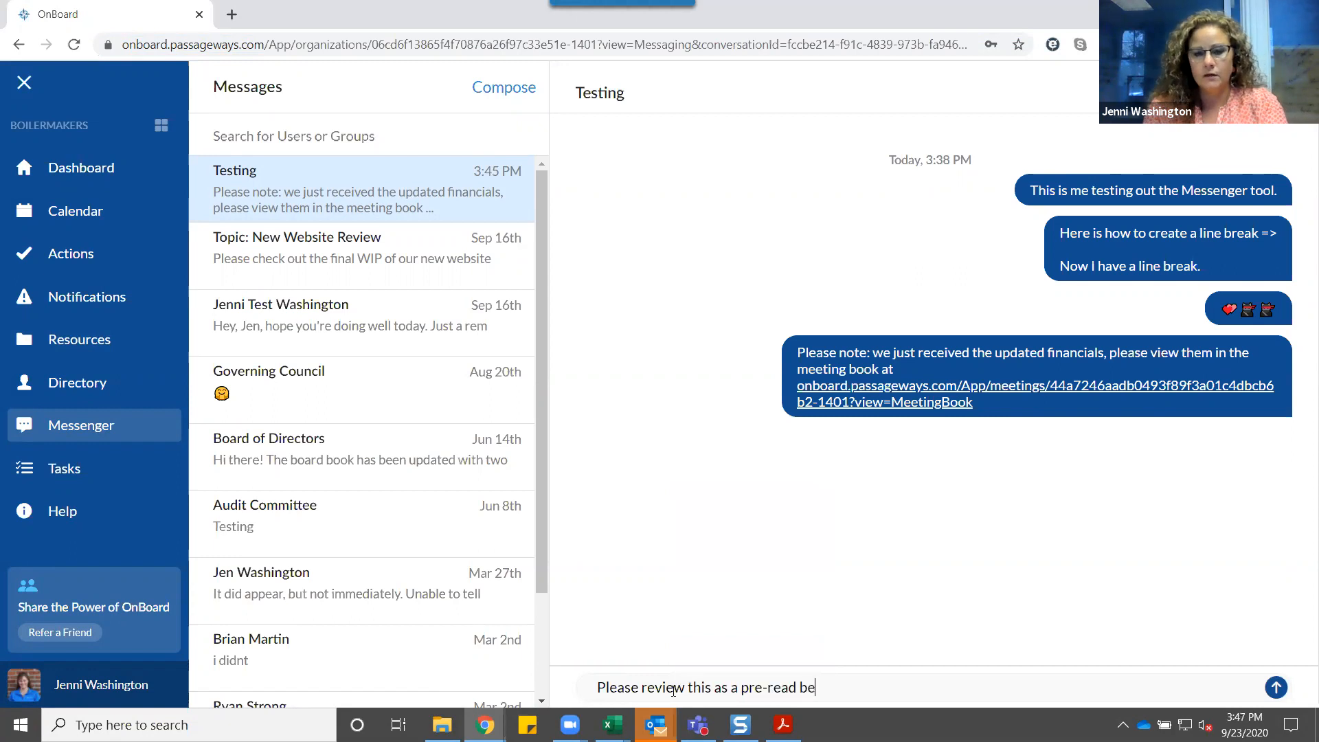
text(fore the meeting.)
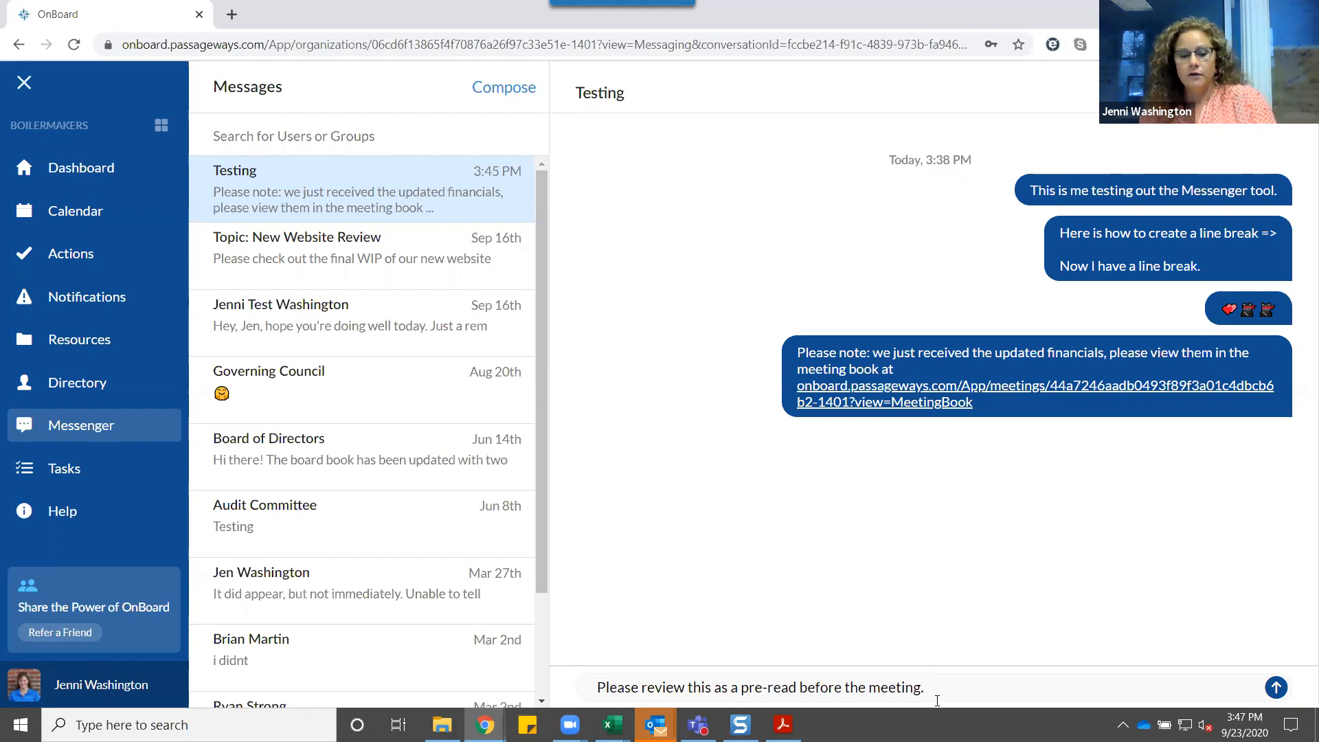
key(ctrl+v)
key(Return)
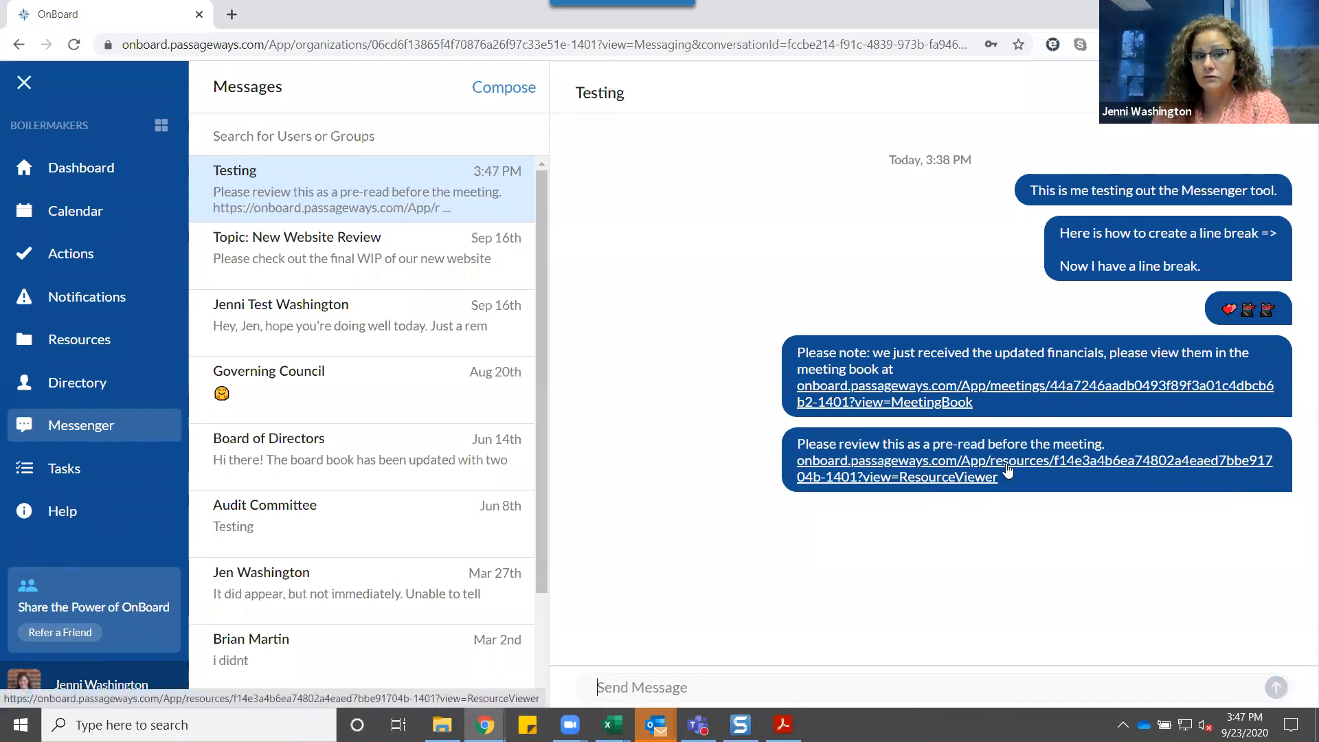
- Paste the copied resource link into the description of "1:00 Welcome and Fellowship" in the [Example] Navigators 2-Day Meeting agenda
click(54, 213)
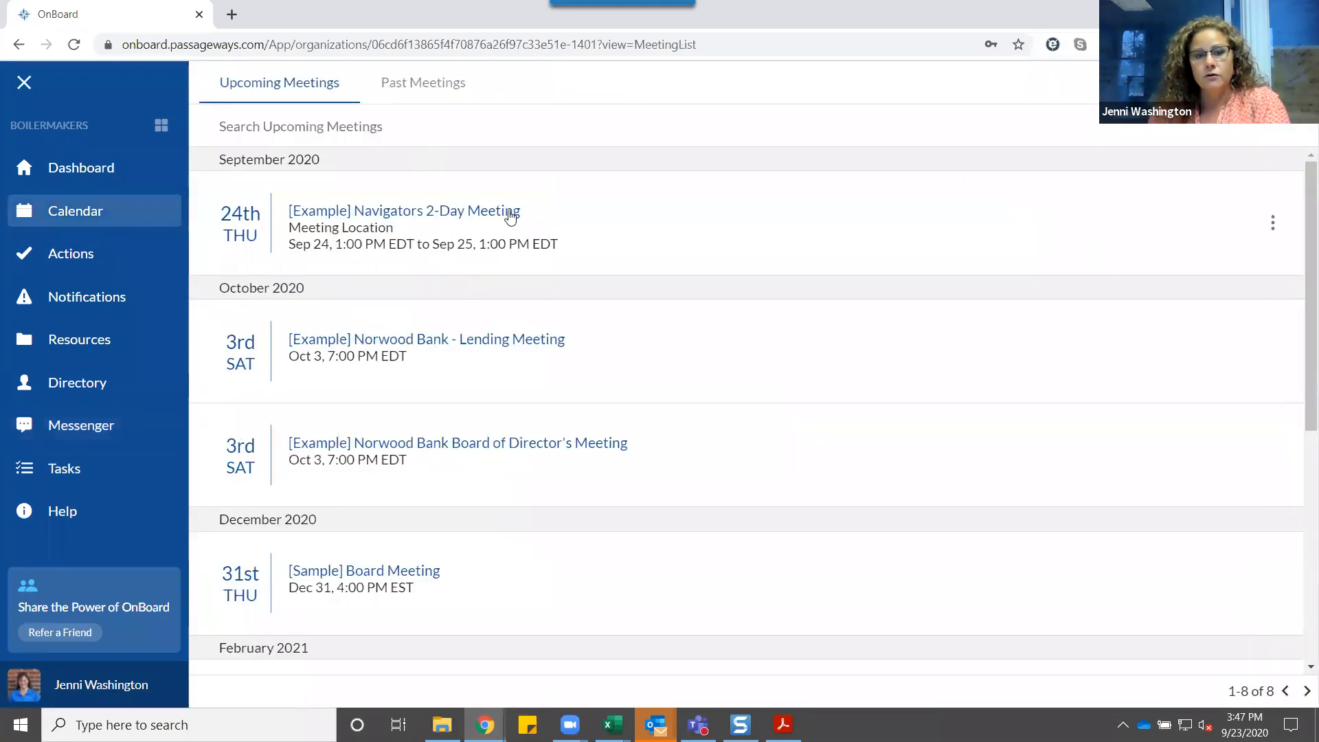
scroll(813, 451, down, 6)
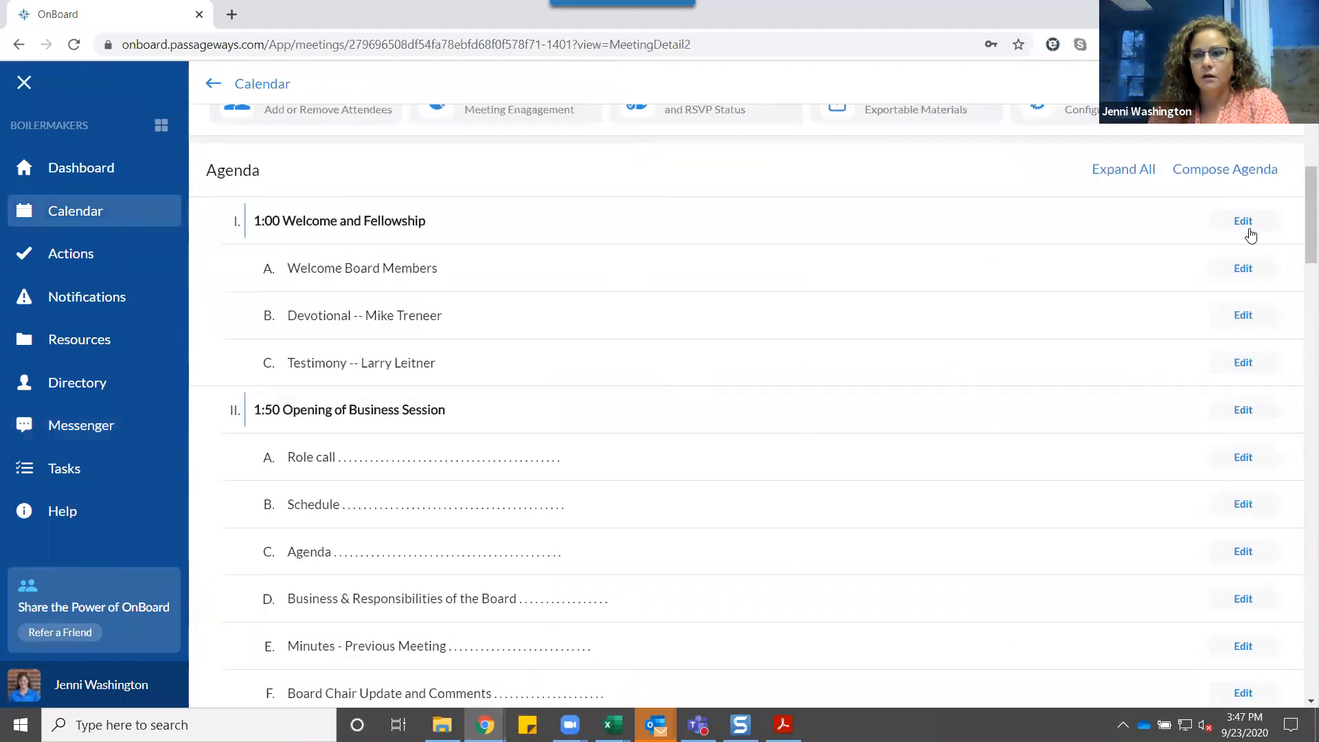
click(1199, 223)
click(920, 356)
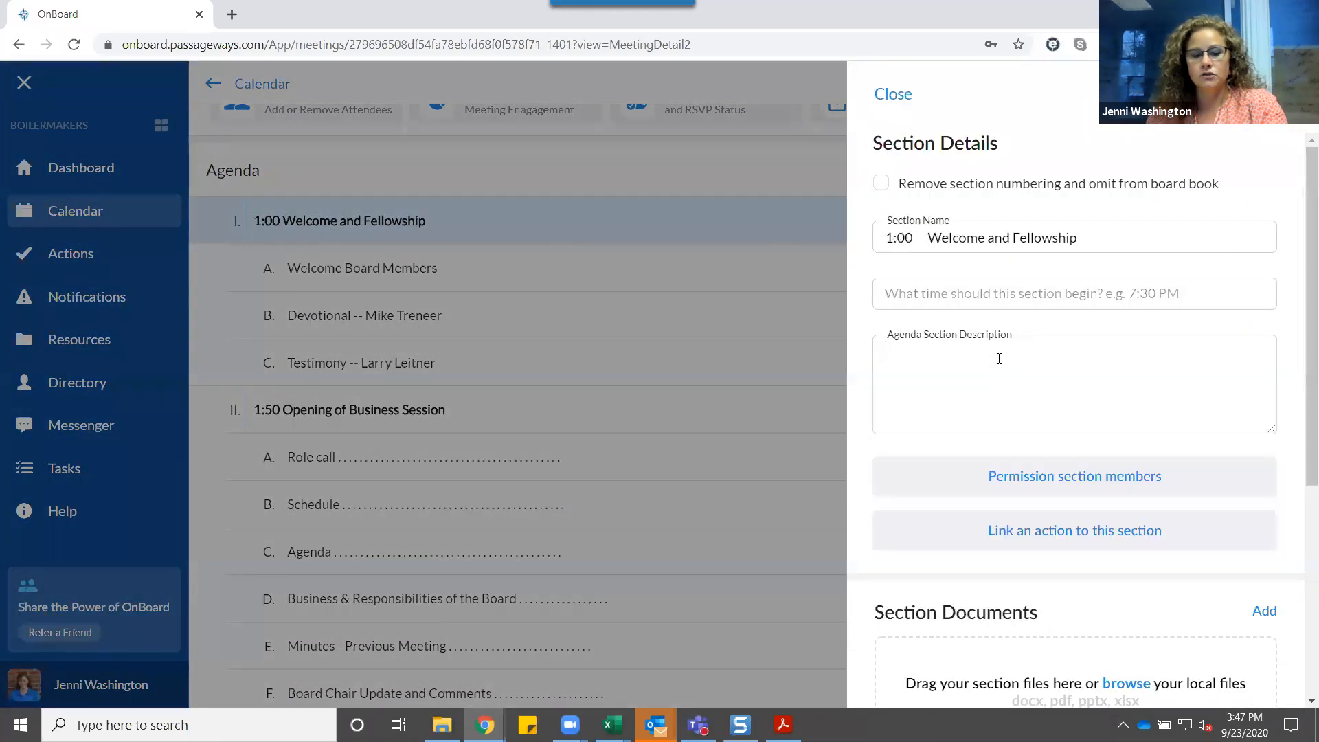
key(ctrl+v)
click(904, 100)
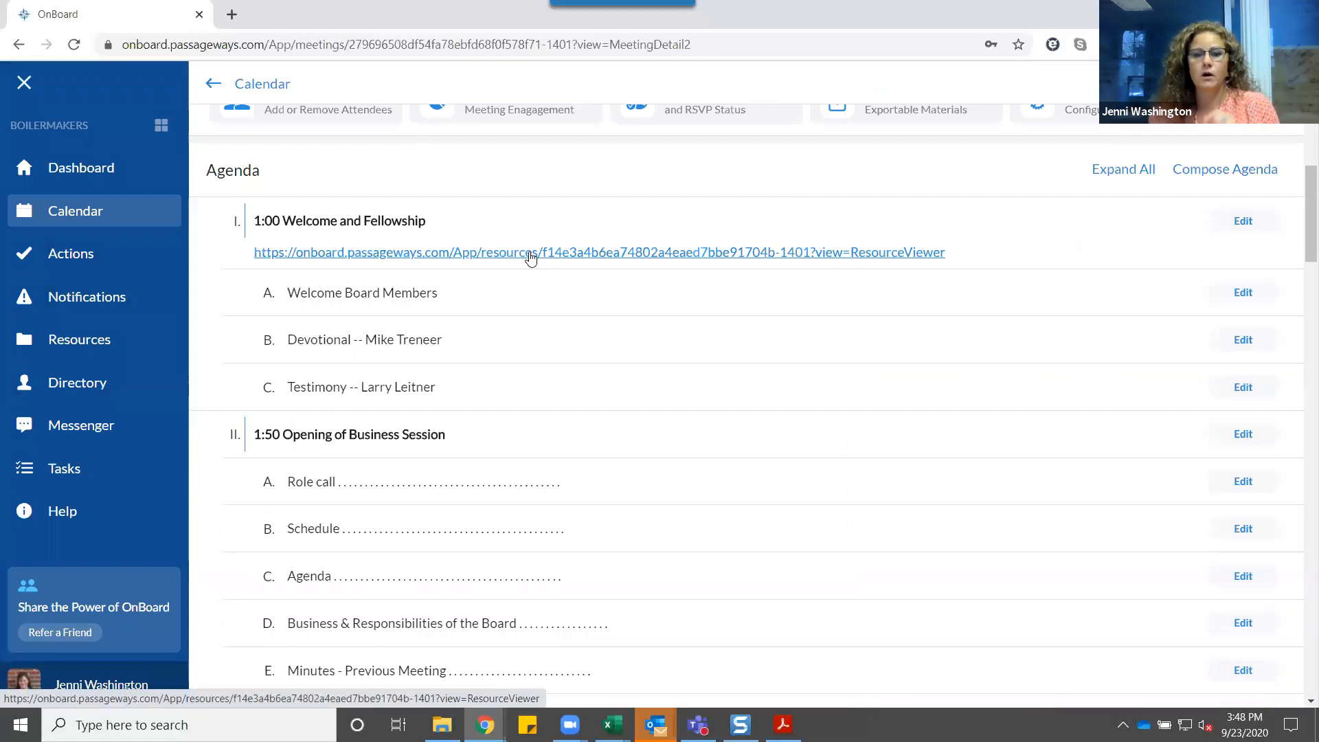
- Look through the existing group and individual conversations in Messenger
click(80, 427)
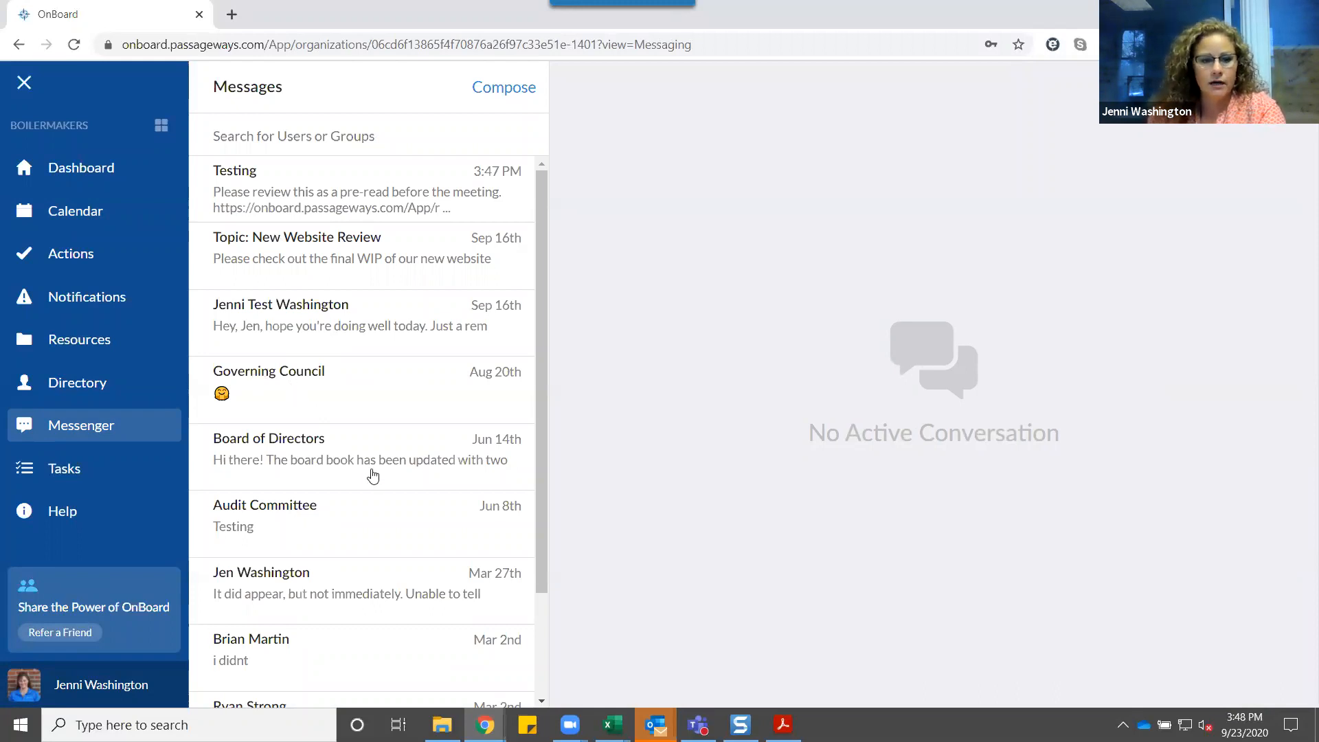
scroll(323, 398, down, 2)
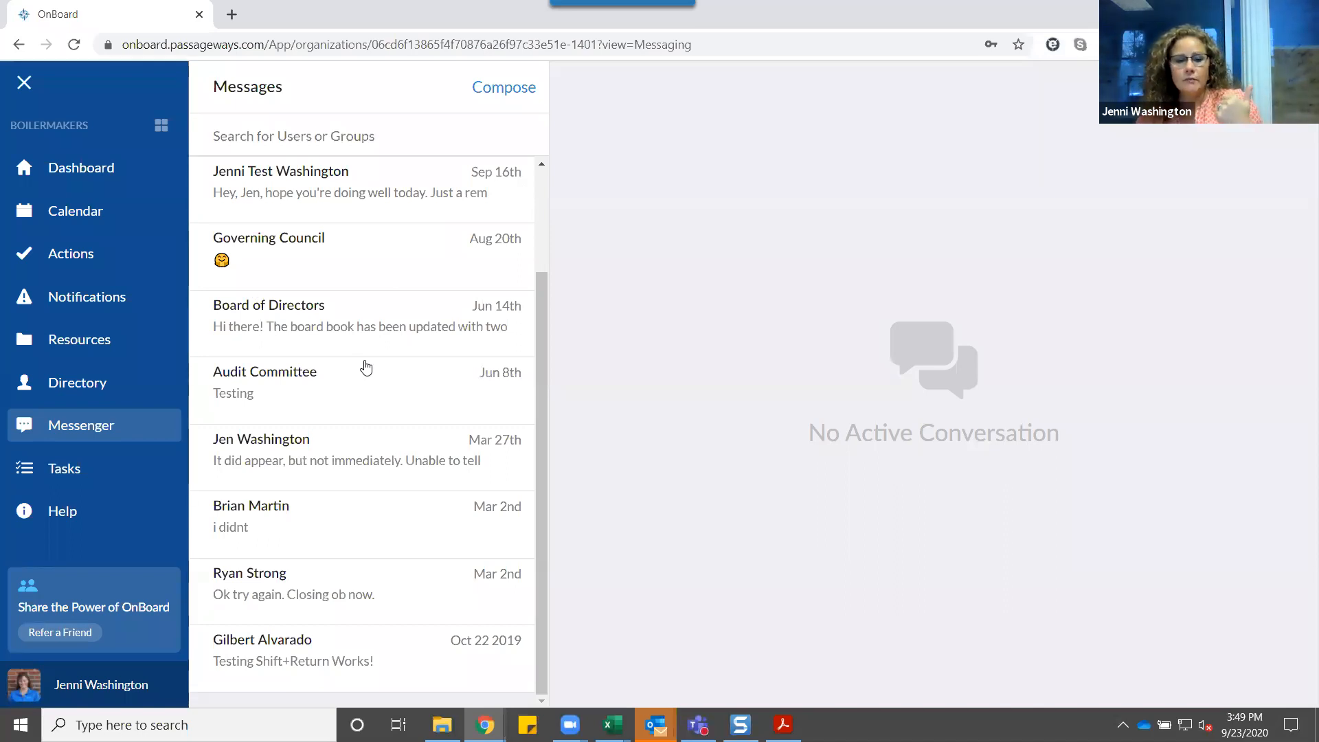
scroll(385, 460, up, 2)
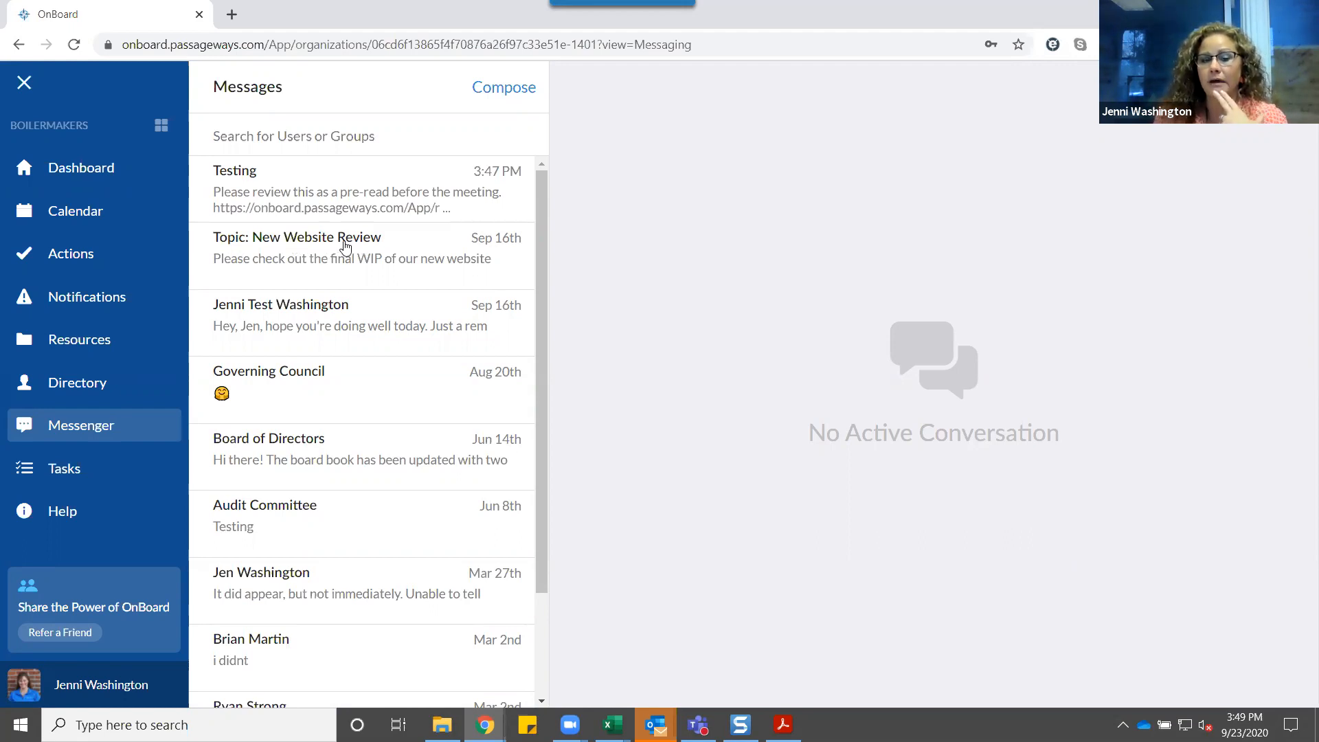
- Browse the organization's groups in the Directory
click(83, 386)
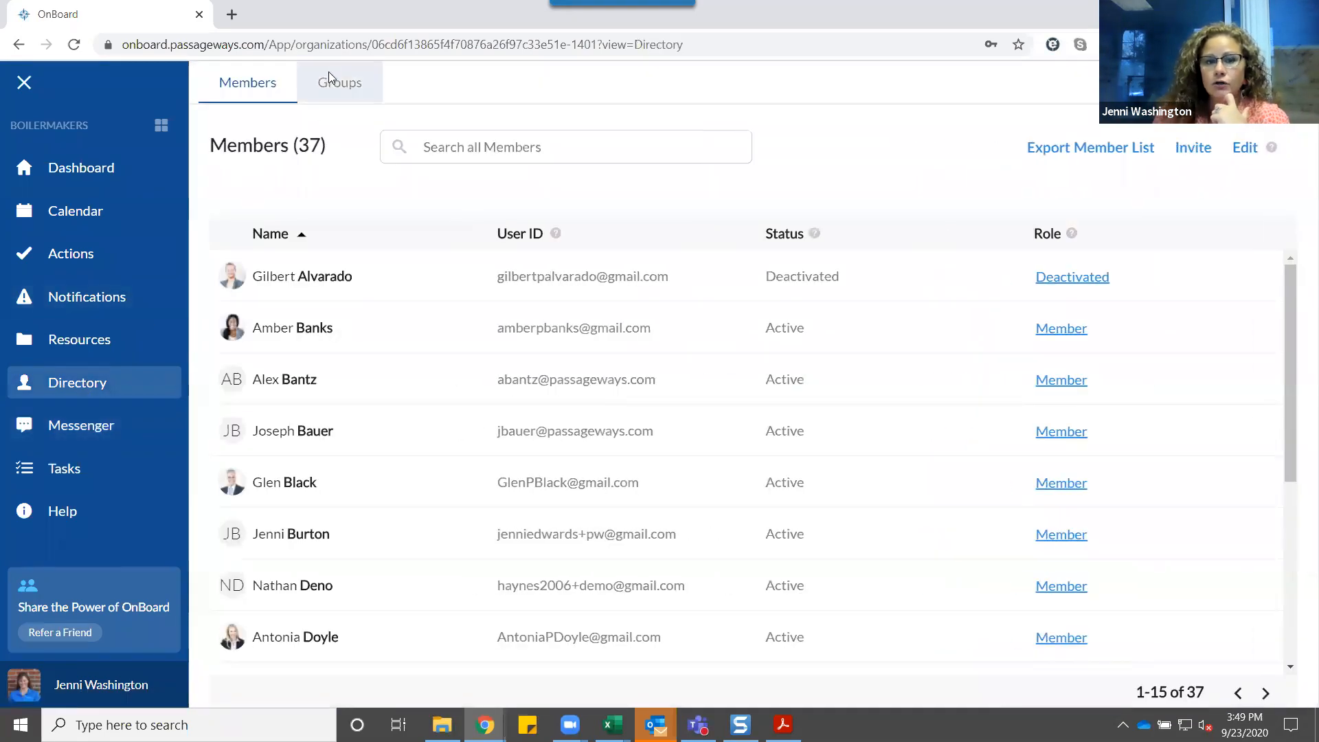
click(334, 73)
scroll(450, 298, down, 5)
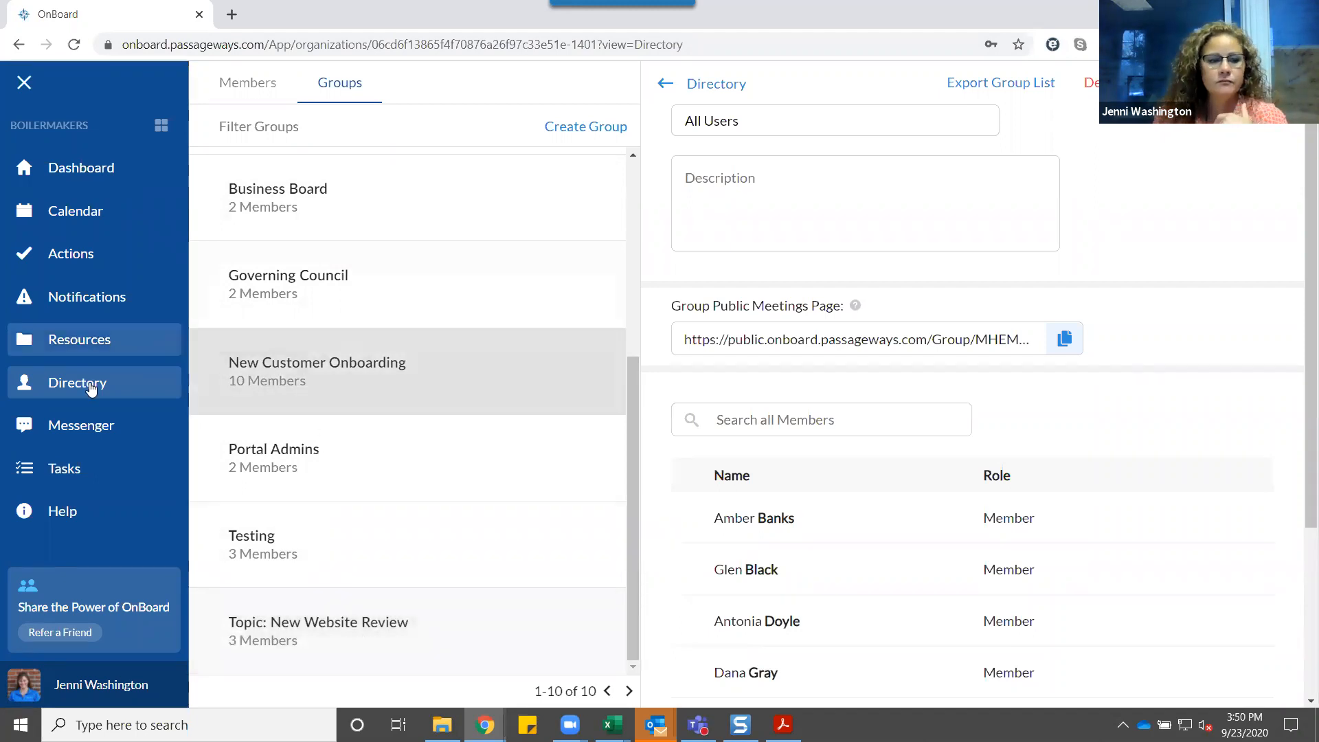
- Compose a Messenger conversation with the "Topic: New Website Review" group and place the cursor in its message field
click(71, 435)
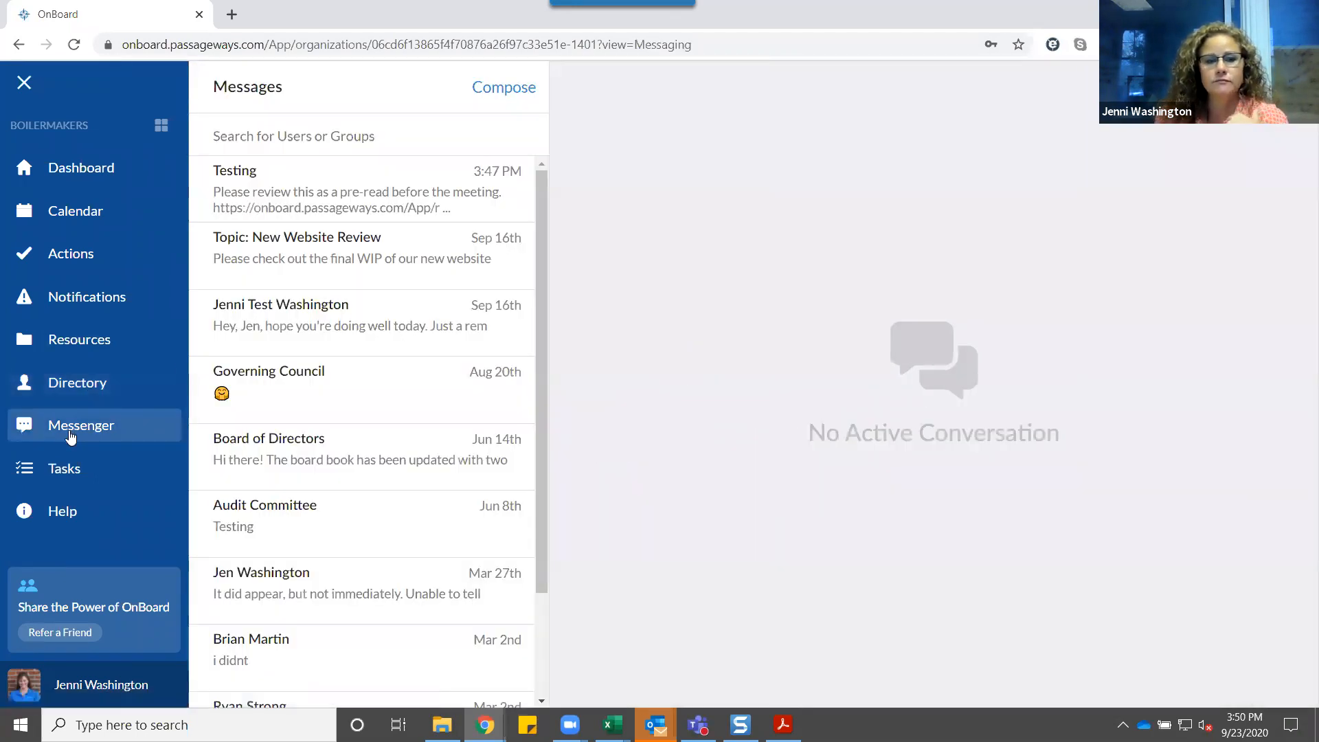
click(323, 257)
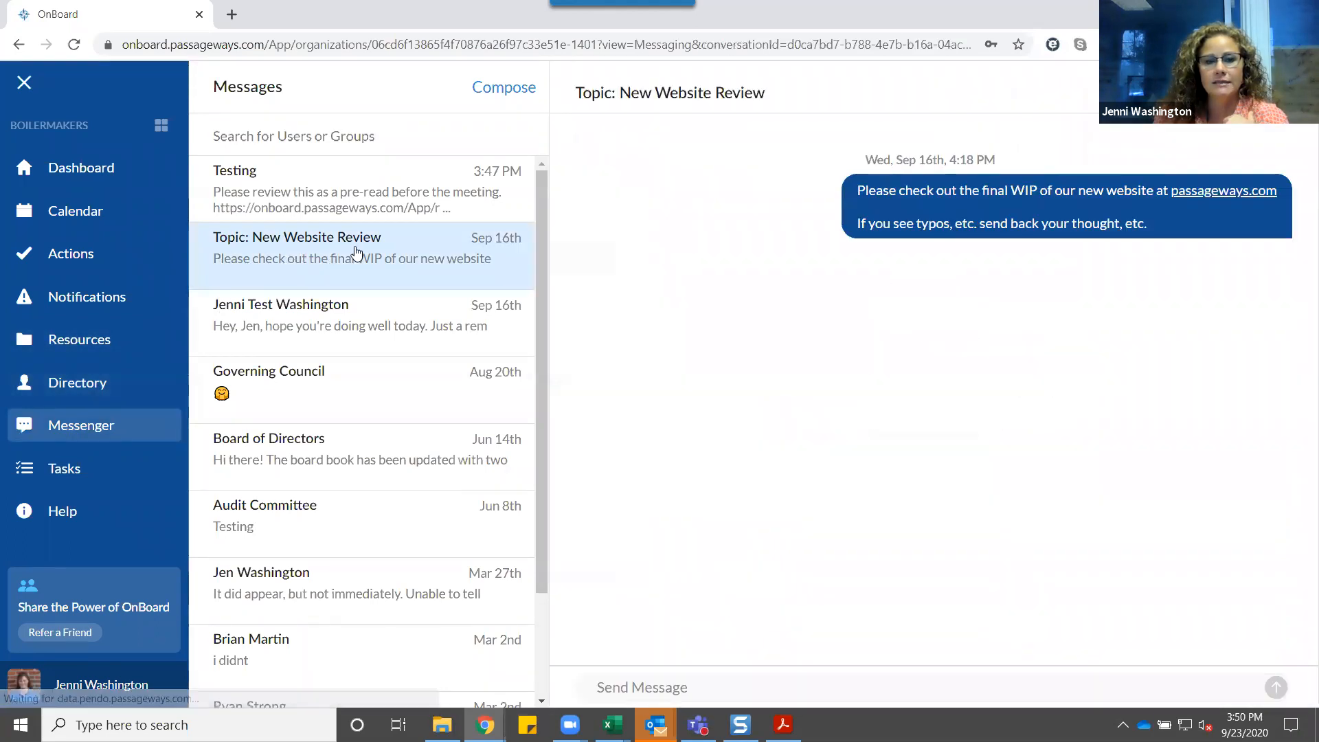
click(476, 93)
click(1005, 127)
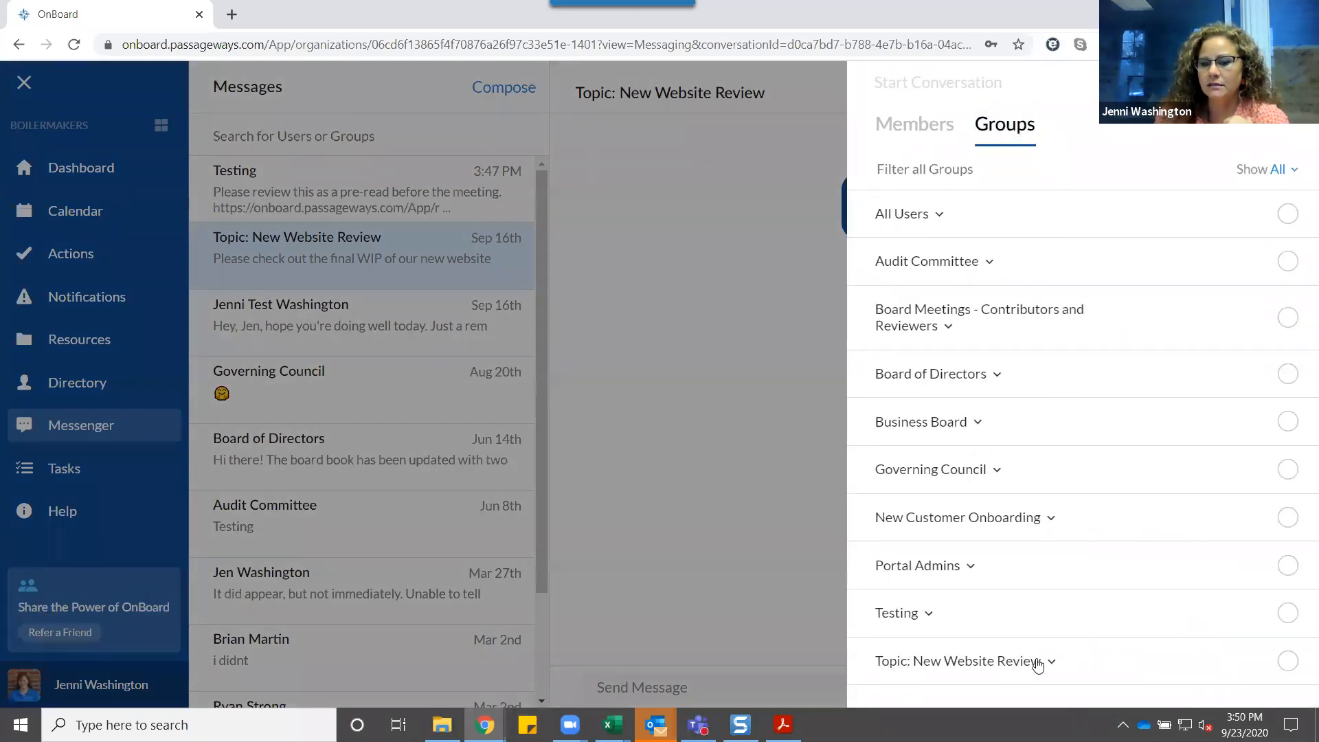
click(1288, 661)
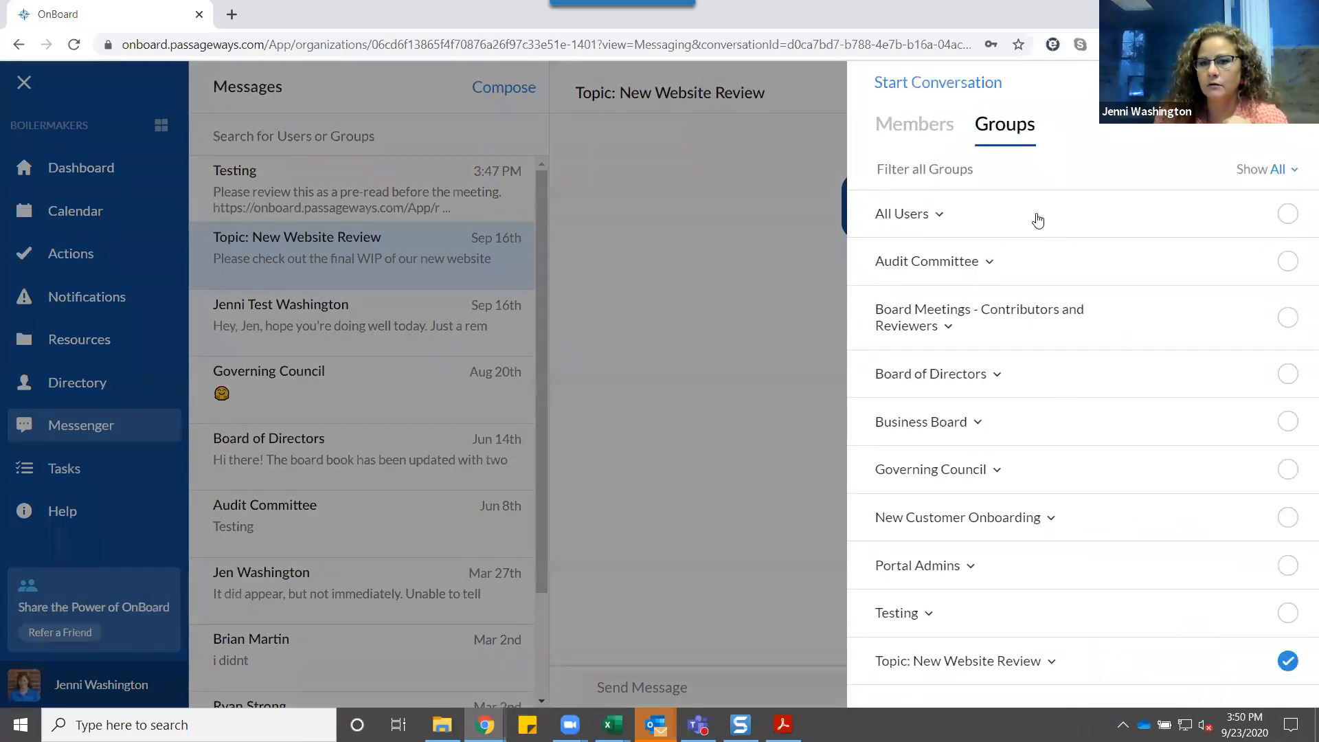
click(994, 85)
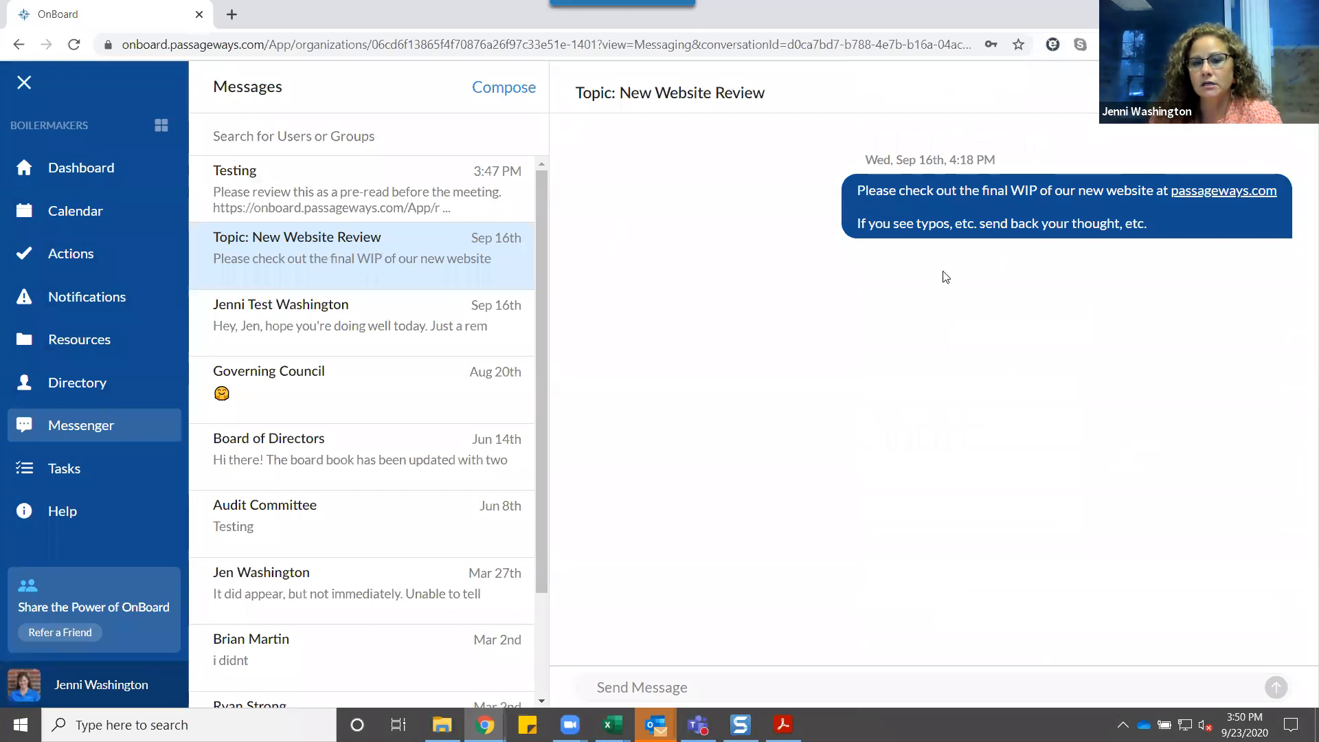
click(698, 678)
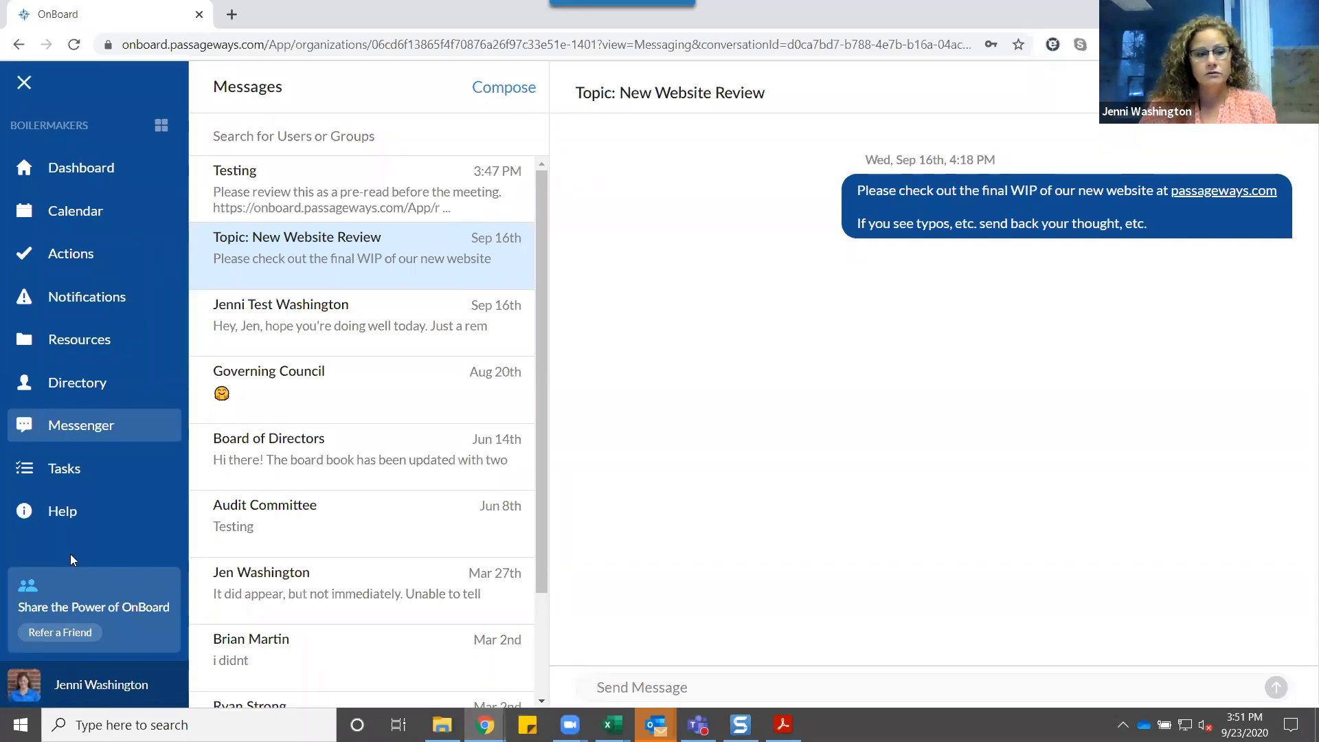
- From the Help Center's Guides and Videos, open "Article: Sending and Receiving Messages with OnBoard Messenger"
click(60, 513)
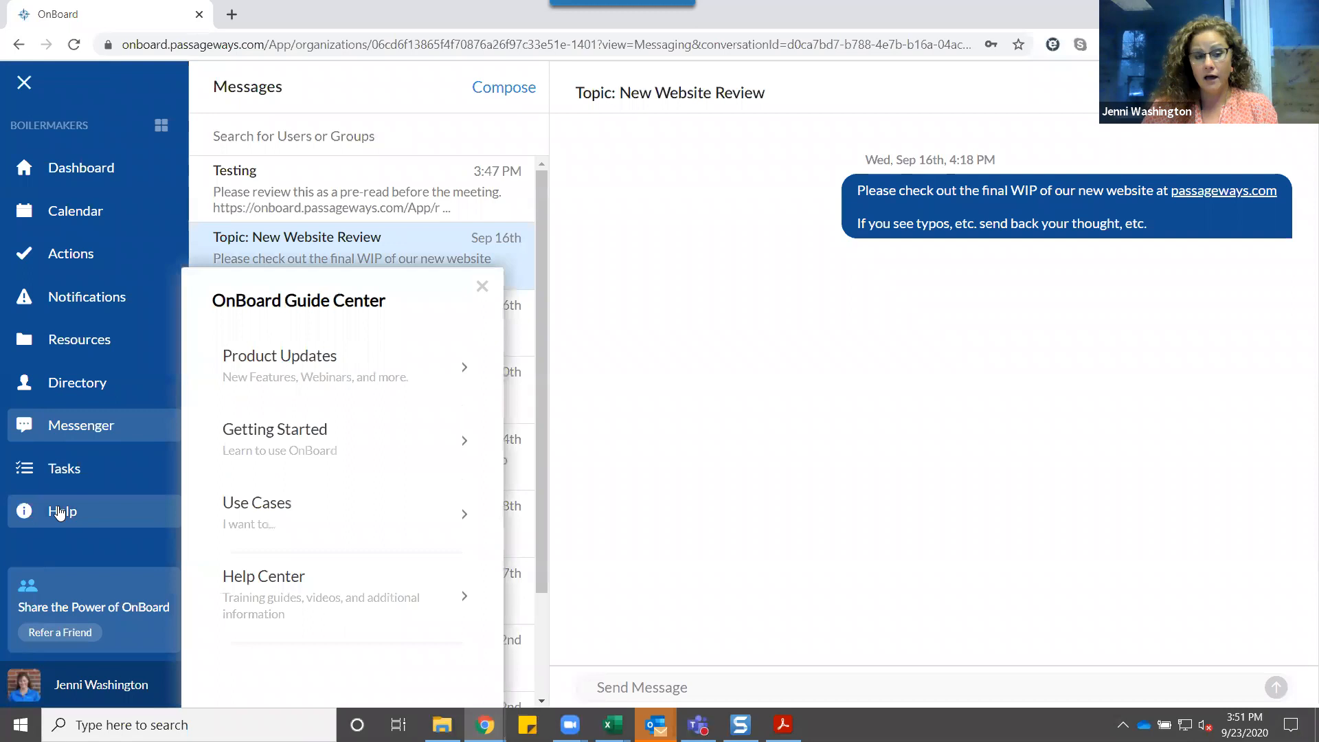
click(282, 603)
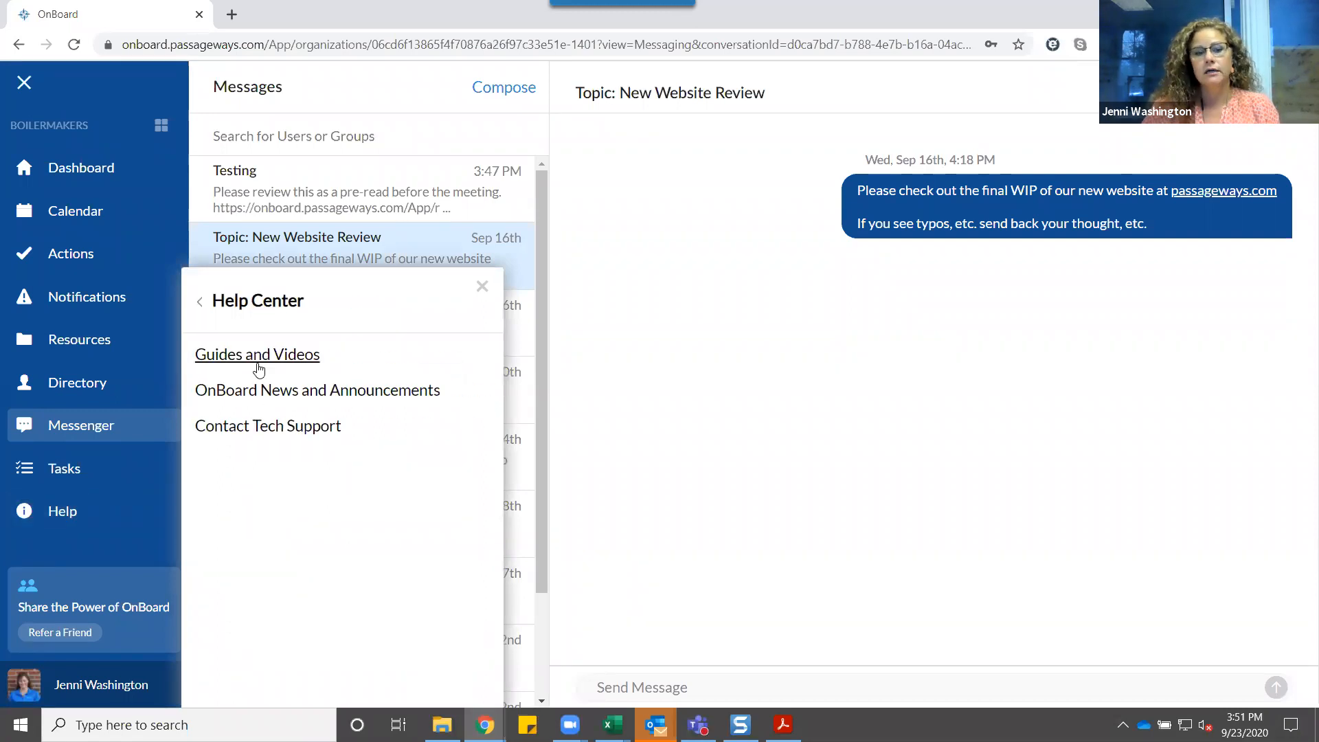
click(284, 357)
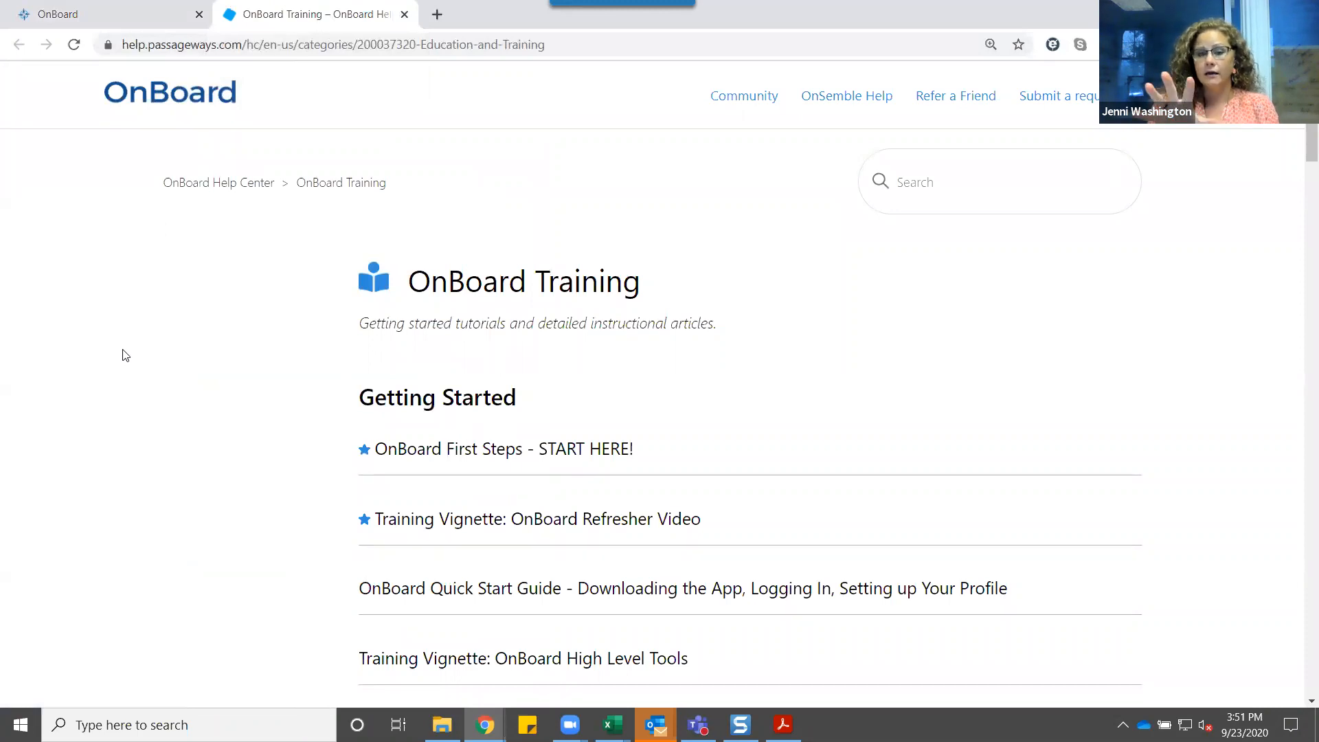
scroll(604, 413, down, 6)
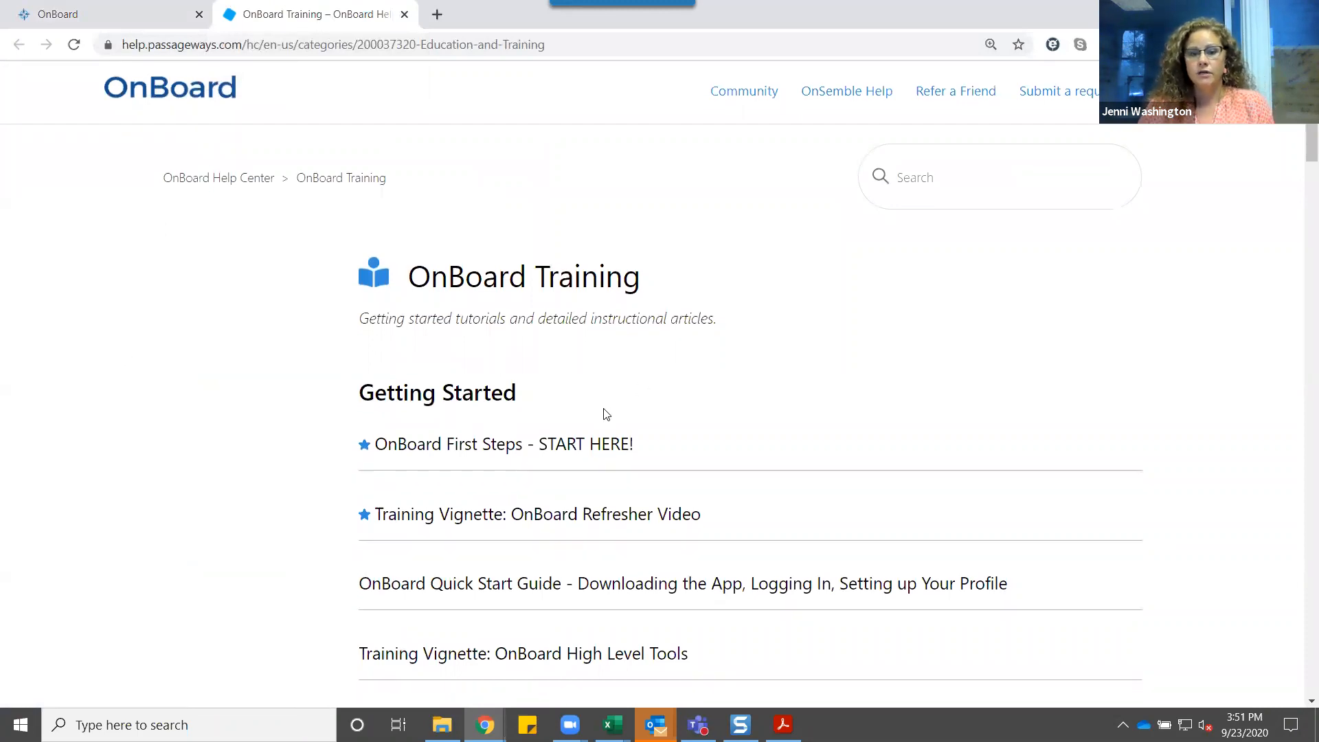
scroll(840, 479, down, 12)
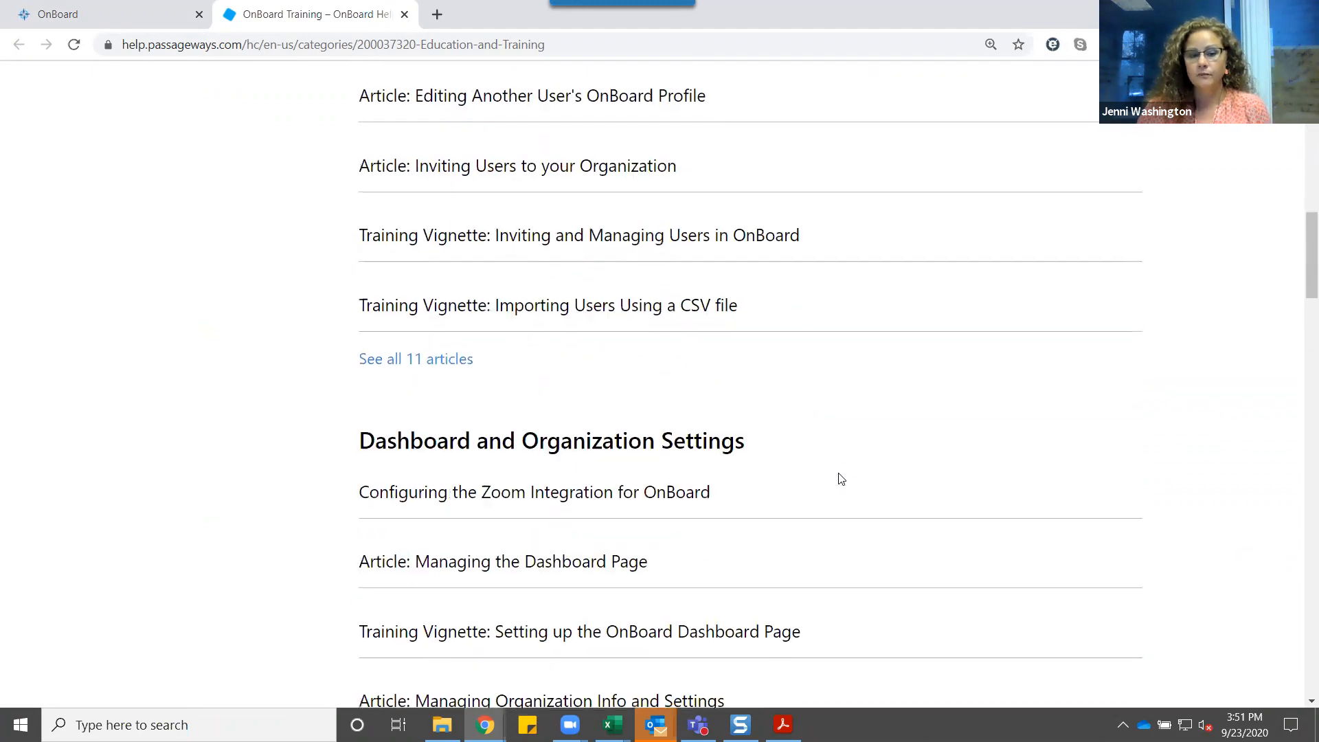
scroll(842, 479, down, 8)
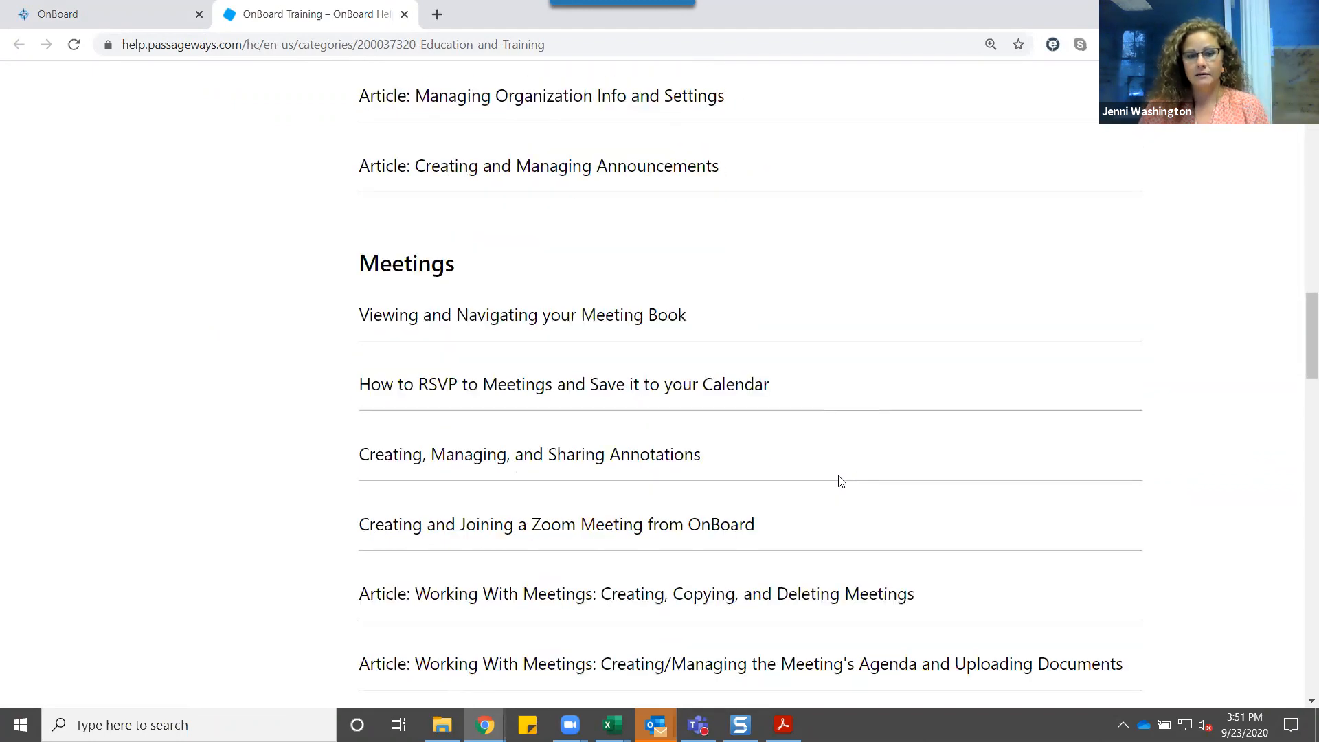
scroll(857, 481, down, 12)
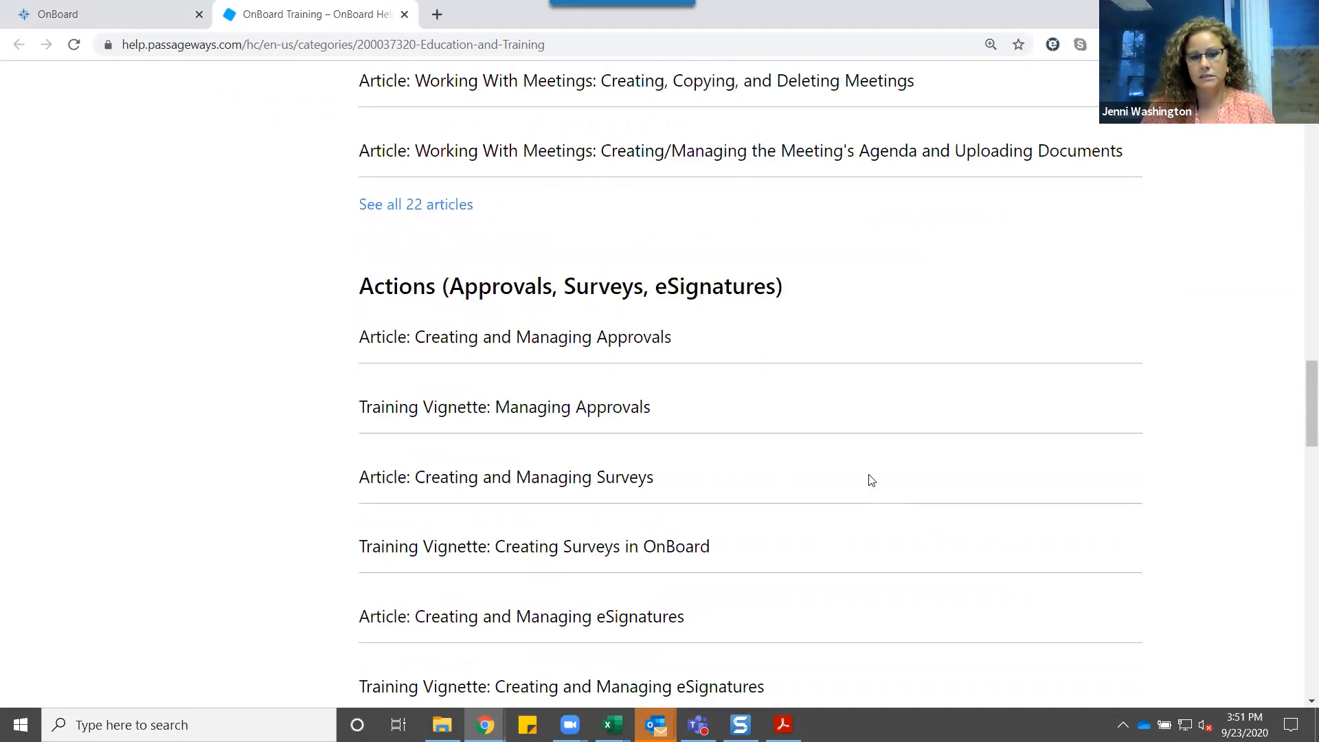
scroll(871, 480, down, 5)
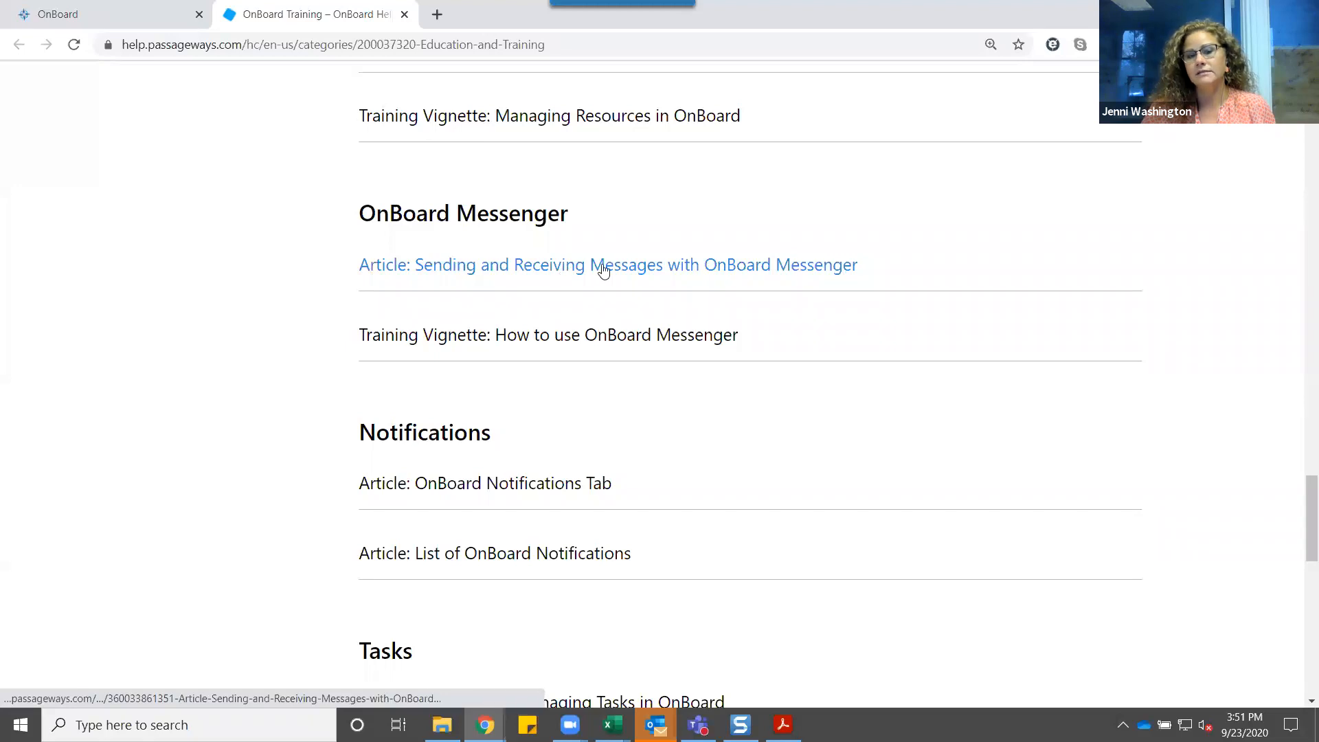
click(646, 265)
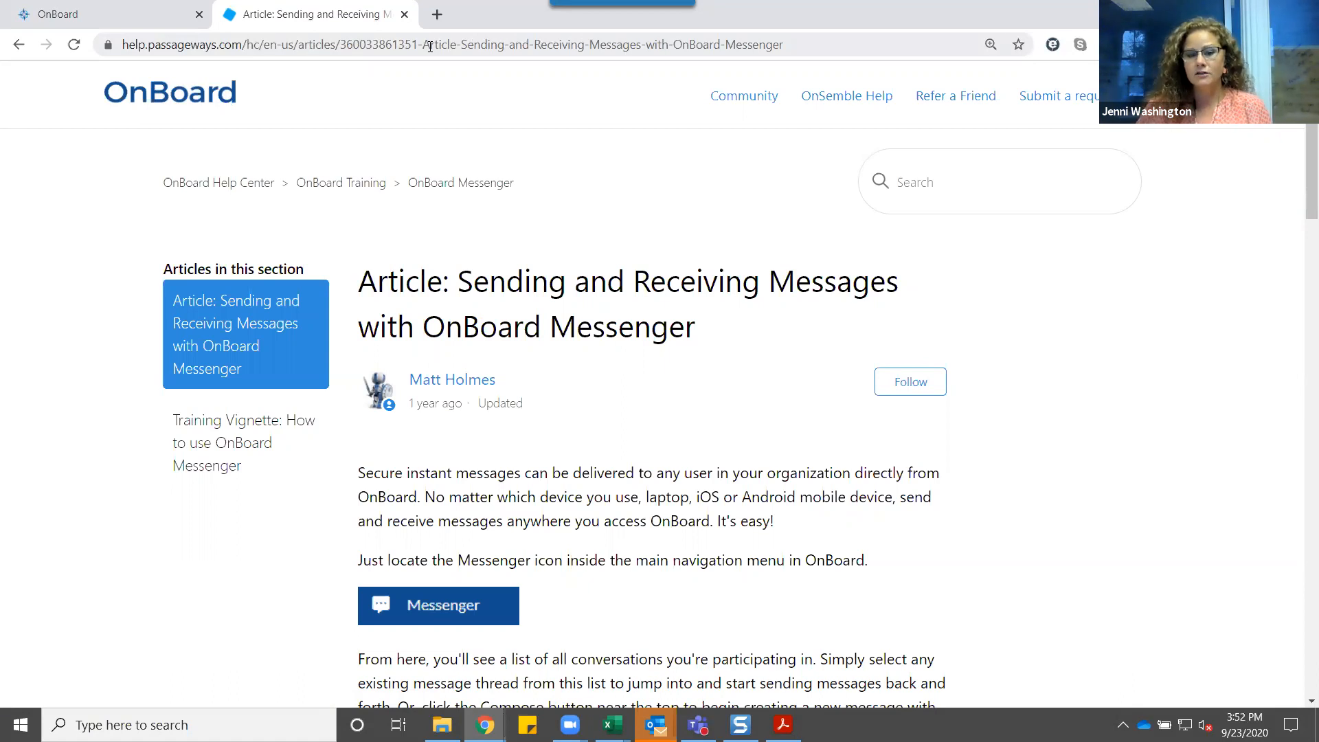
- Skim the Messenger article, copy its web address, and return to the OnBoard conversation with the Help Center closed
scroll(633, 438, down, 5)
scroll(634, 440, down, 1)
scroll(634, 446, down, 2)
scroll(401, 104, up, 7)
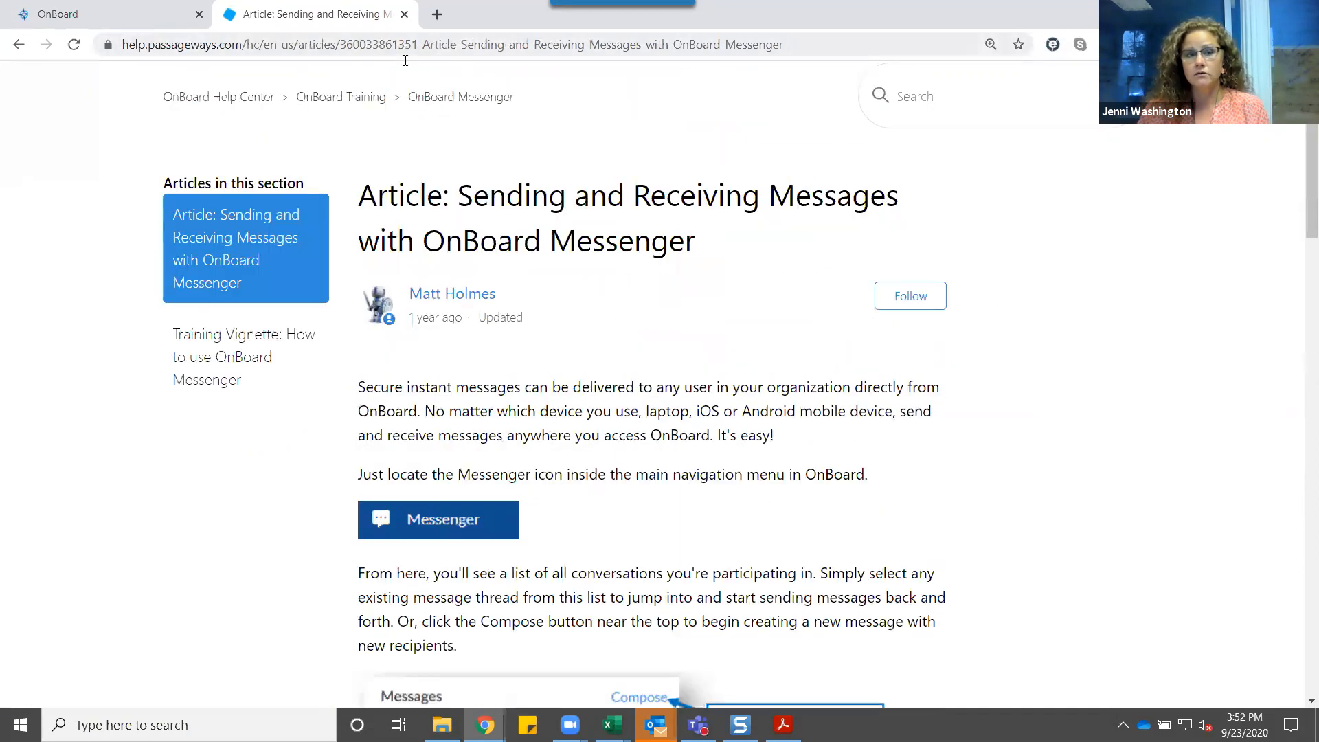
click(409, 45)
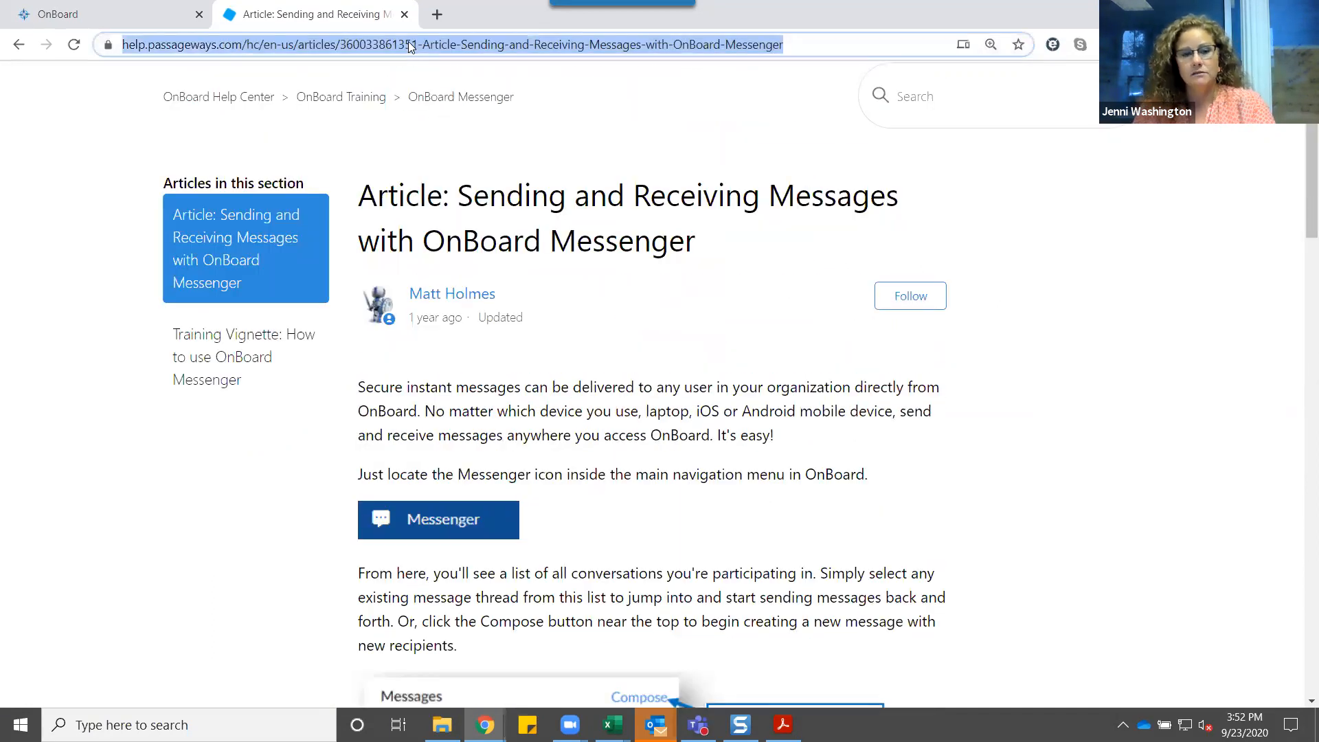
click(128, 12)
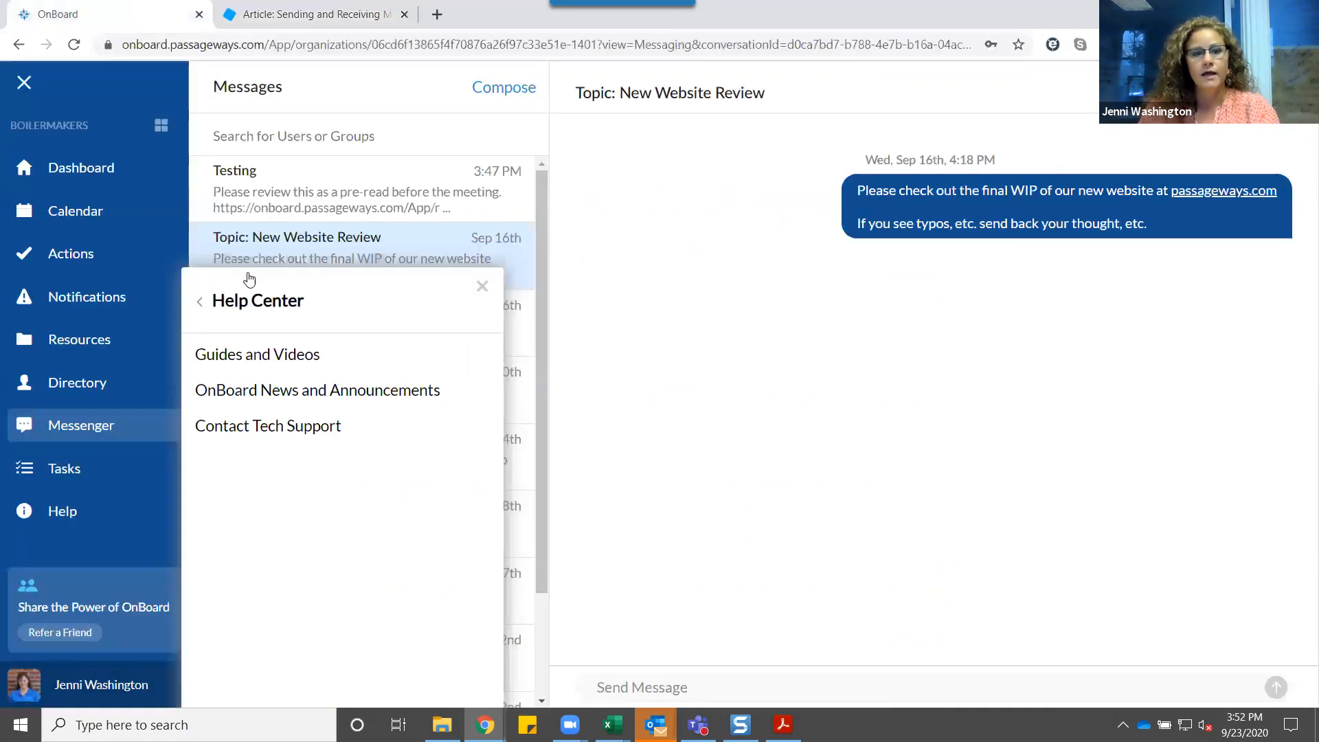
click(482, 286)
- Add a new announcement from the Dashboard and title it "OnBoard Pro Tip: Messenger"
click(93, 174)
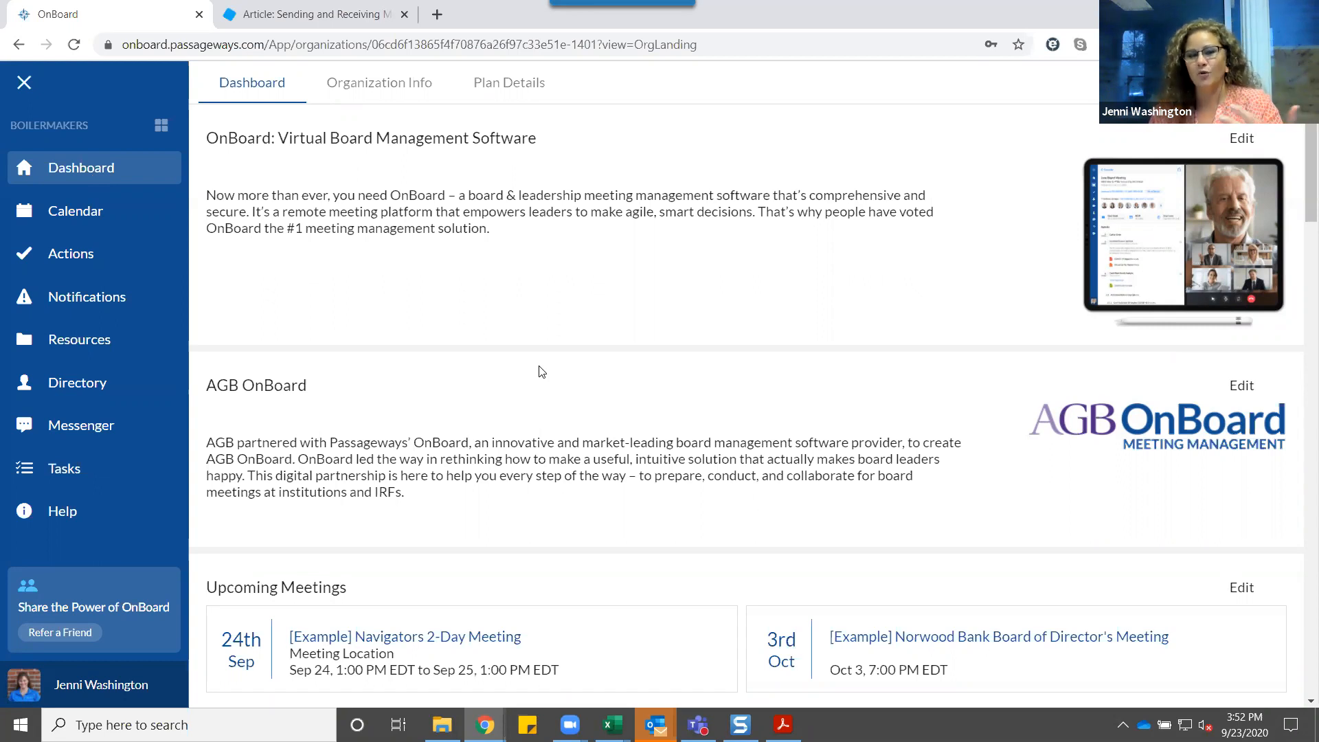
scroll(542, 372, down, 6)
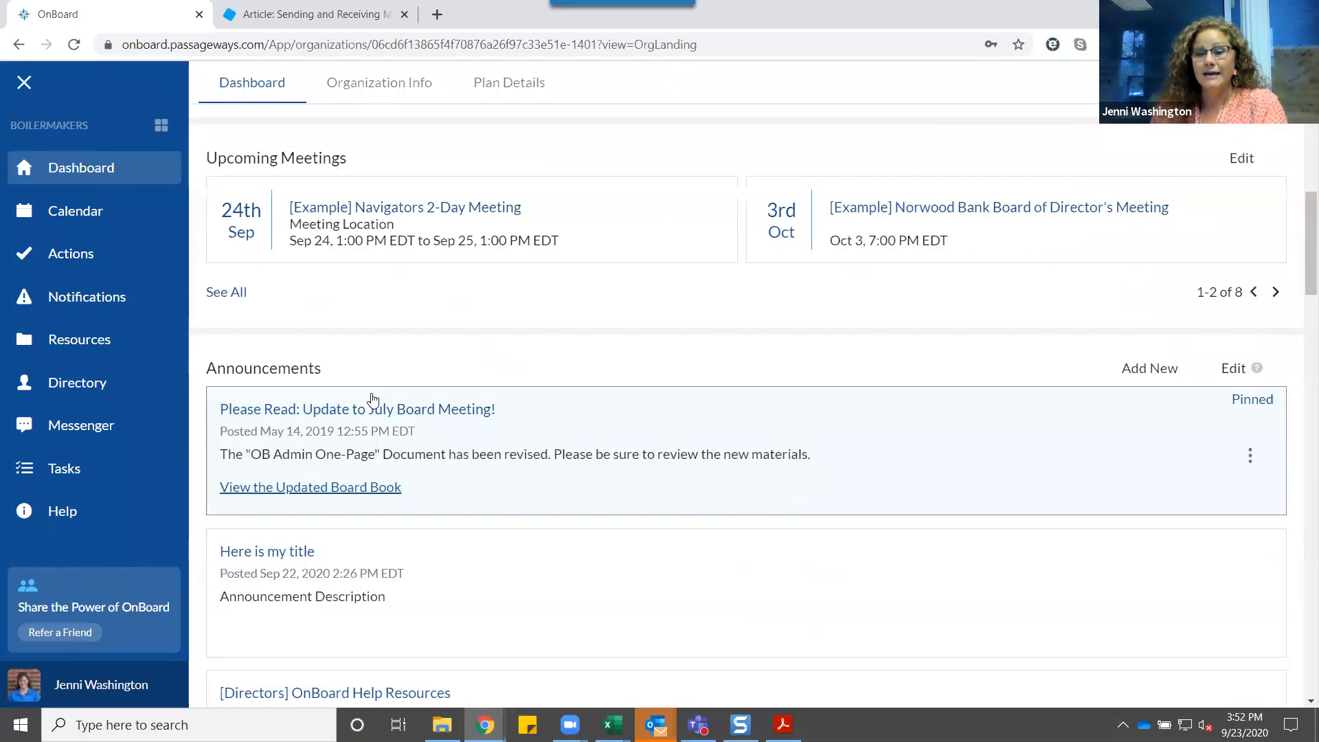
click(1149, 369)
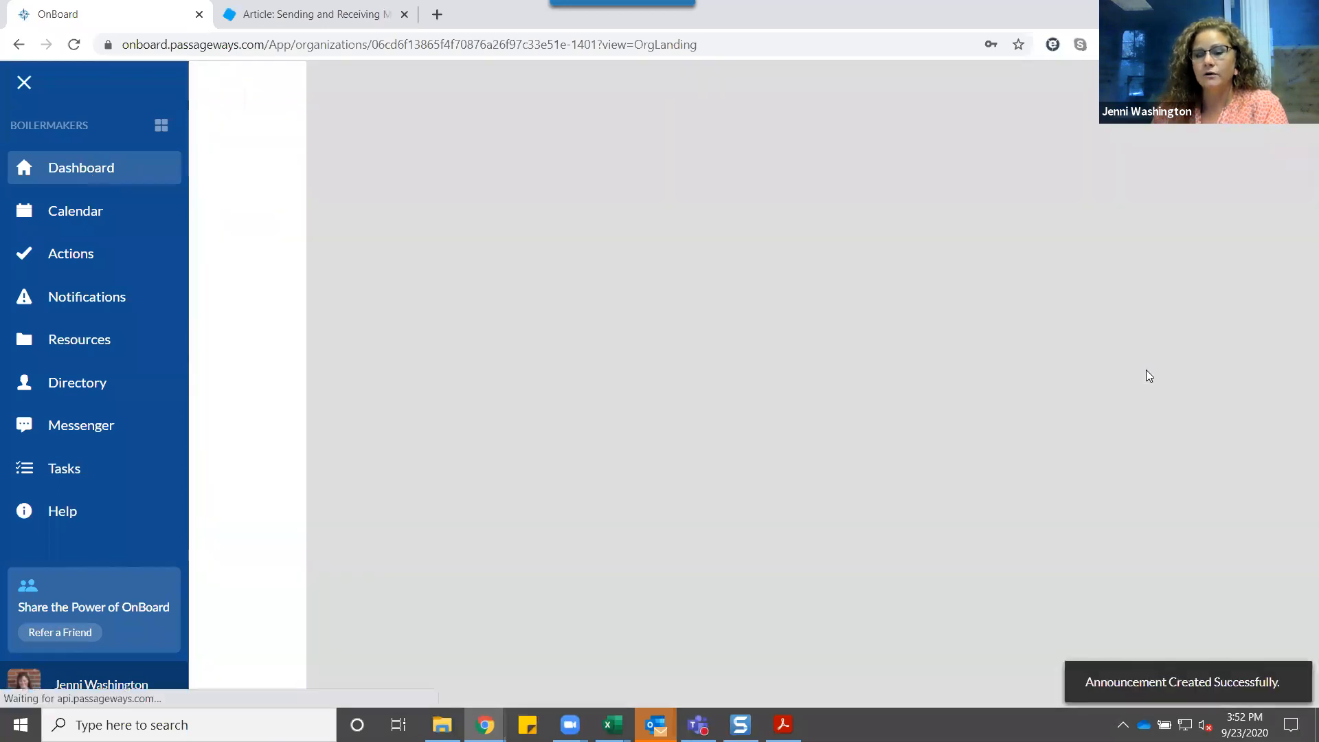
drag(407, 183, 173, 180)
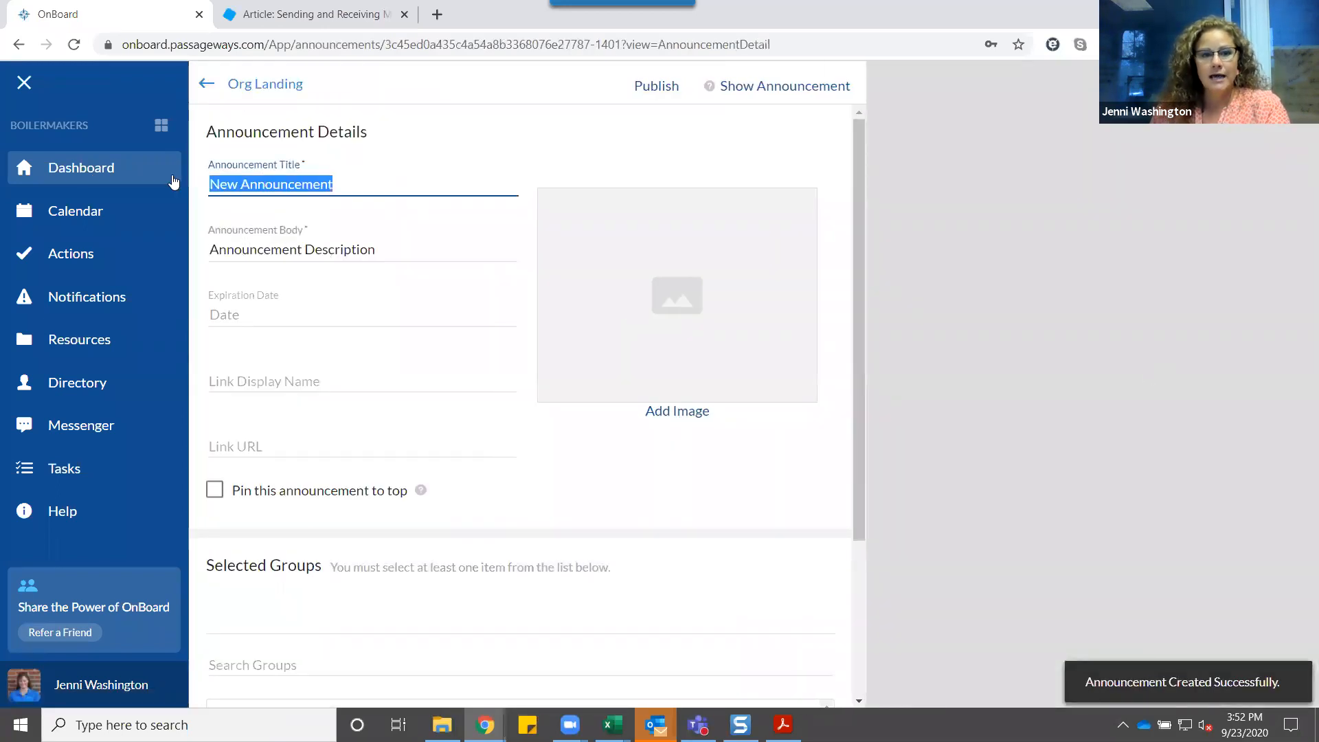
text(On)
key(BackSpace)
key(BackSpace)
text(On)
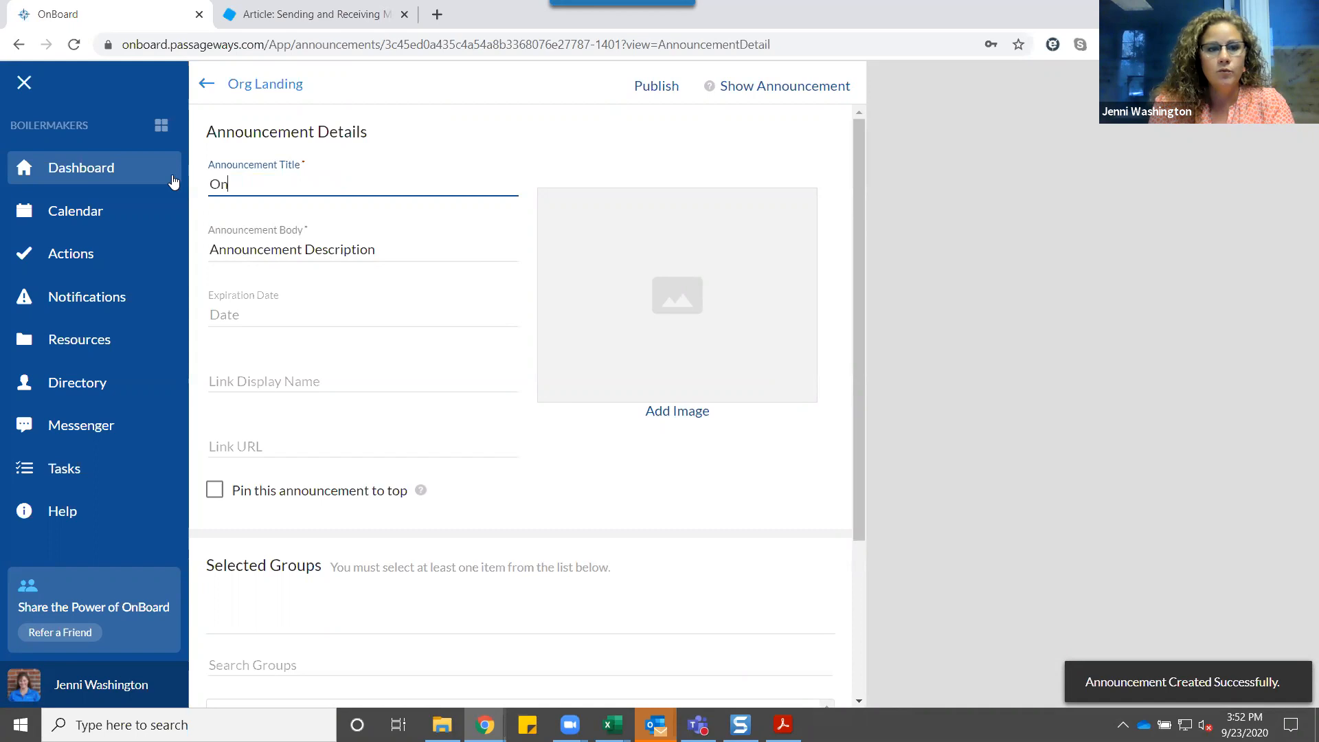
text(Board Prot)
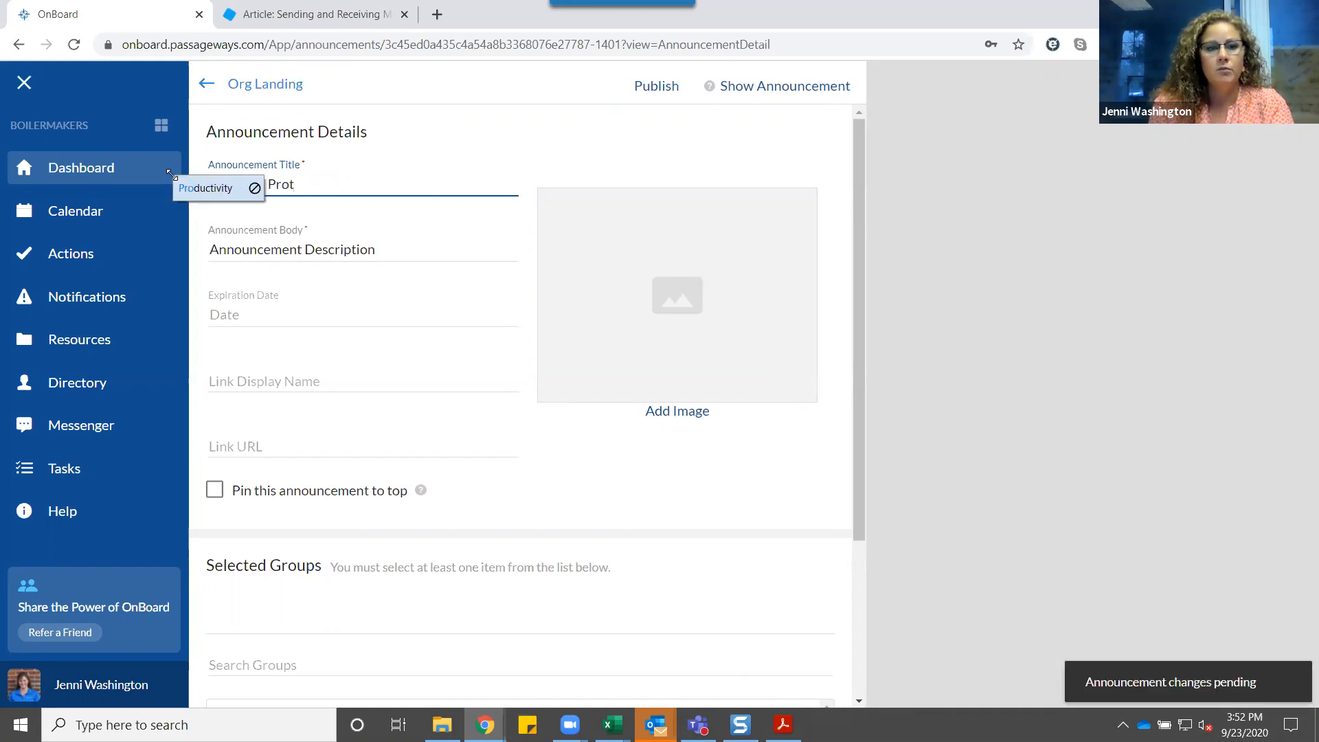
key(BackSpace)
text( Tip: Mess)
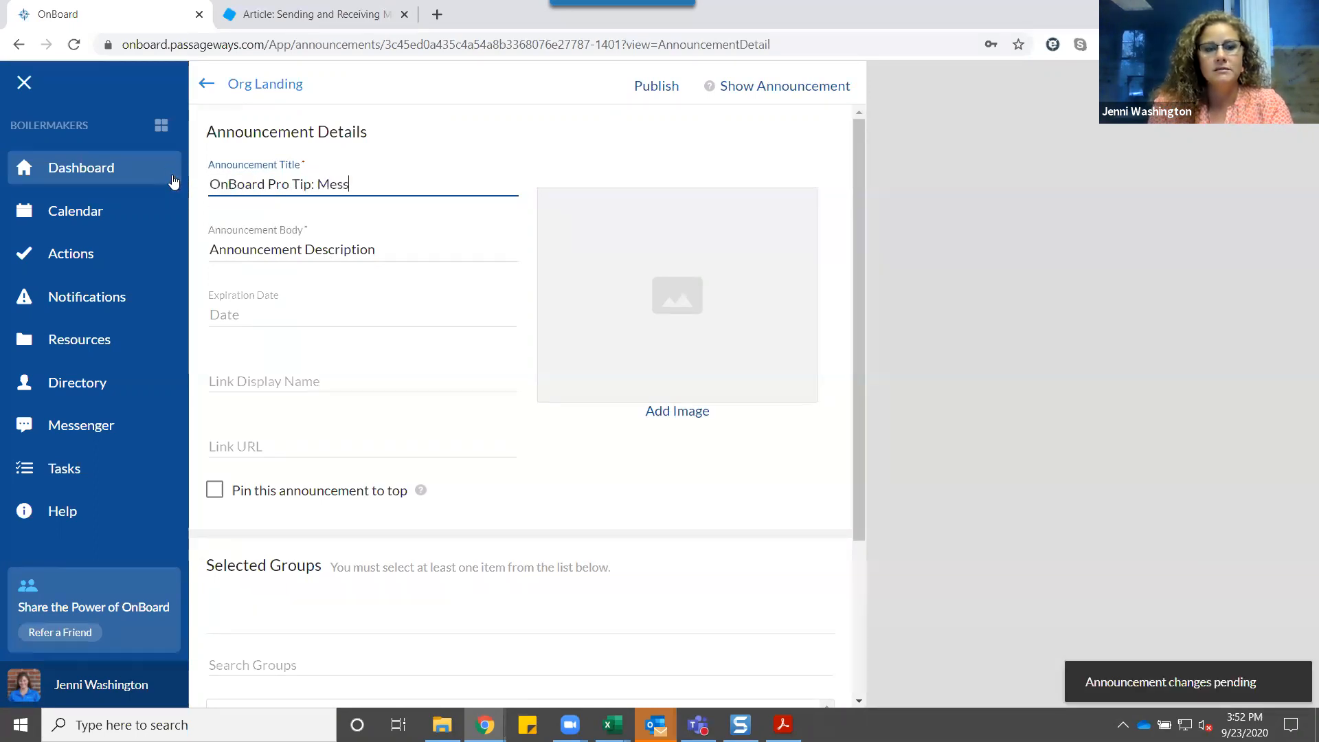
text(enger)
- Replace the placeholder announcement body with "We are planning to begin using...."
click(411, 262)
drag(421, 252, 205, 240)
text(We are plannign to)
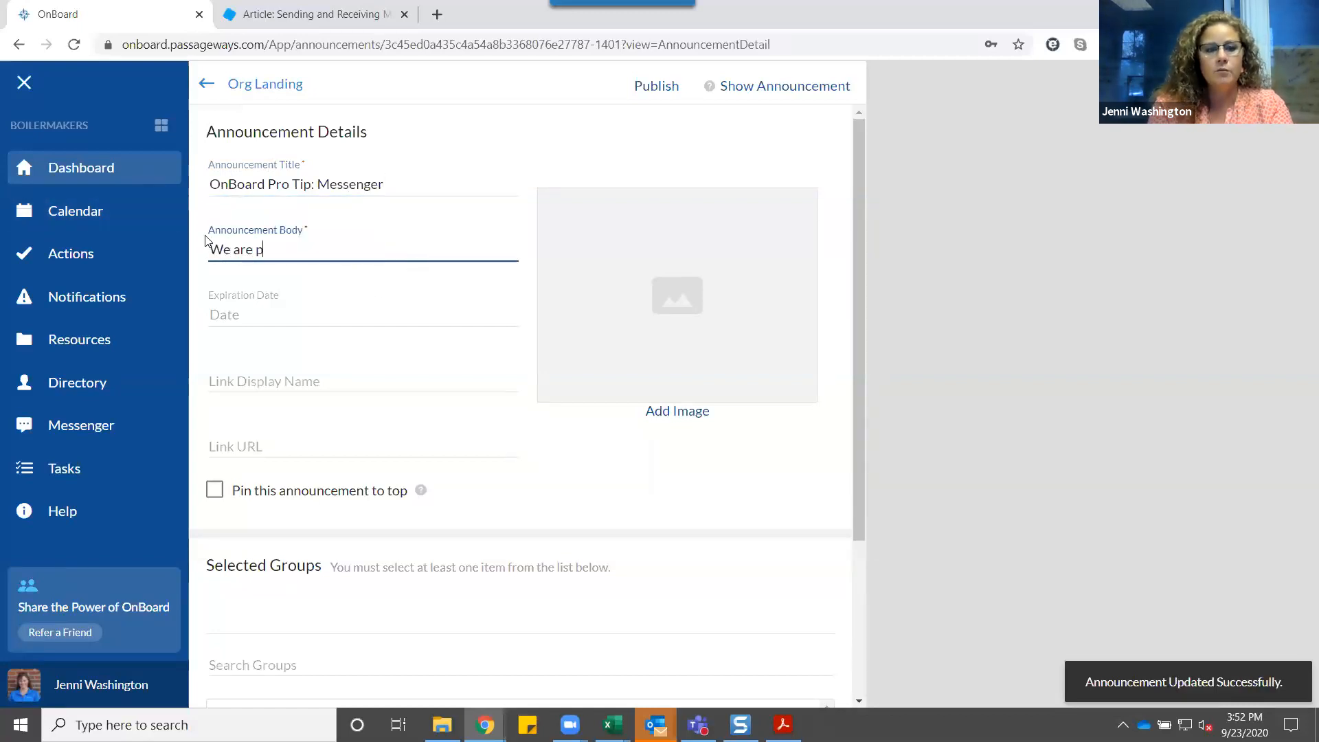
key(BackSpace)
key(BackSpace)
key(BackSpace)
key(BackSpace)
key(BackSpace)
text(ng to begni)
key(BackSpace)
key(BackSpace)
key(BackSpace)
text(gin using...)
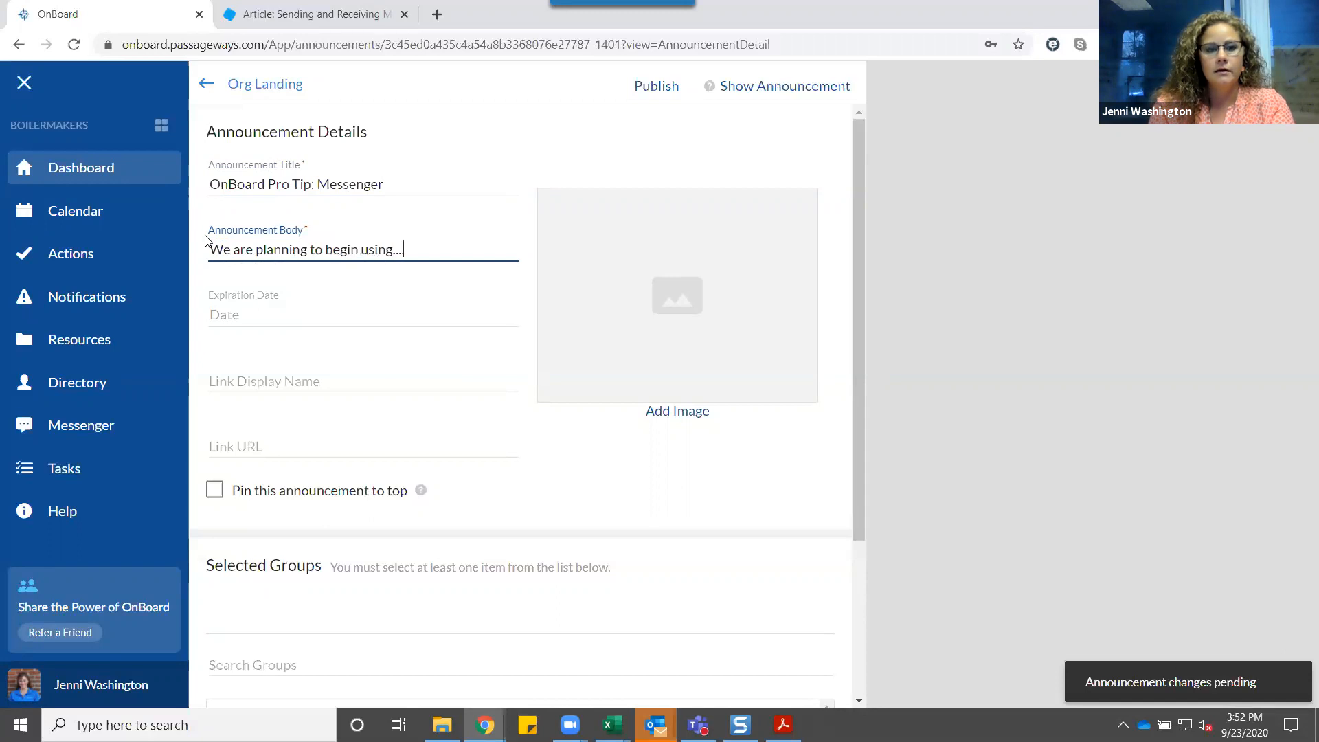
click(291, 437)
key(ctrl+v)
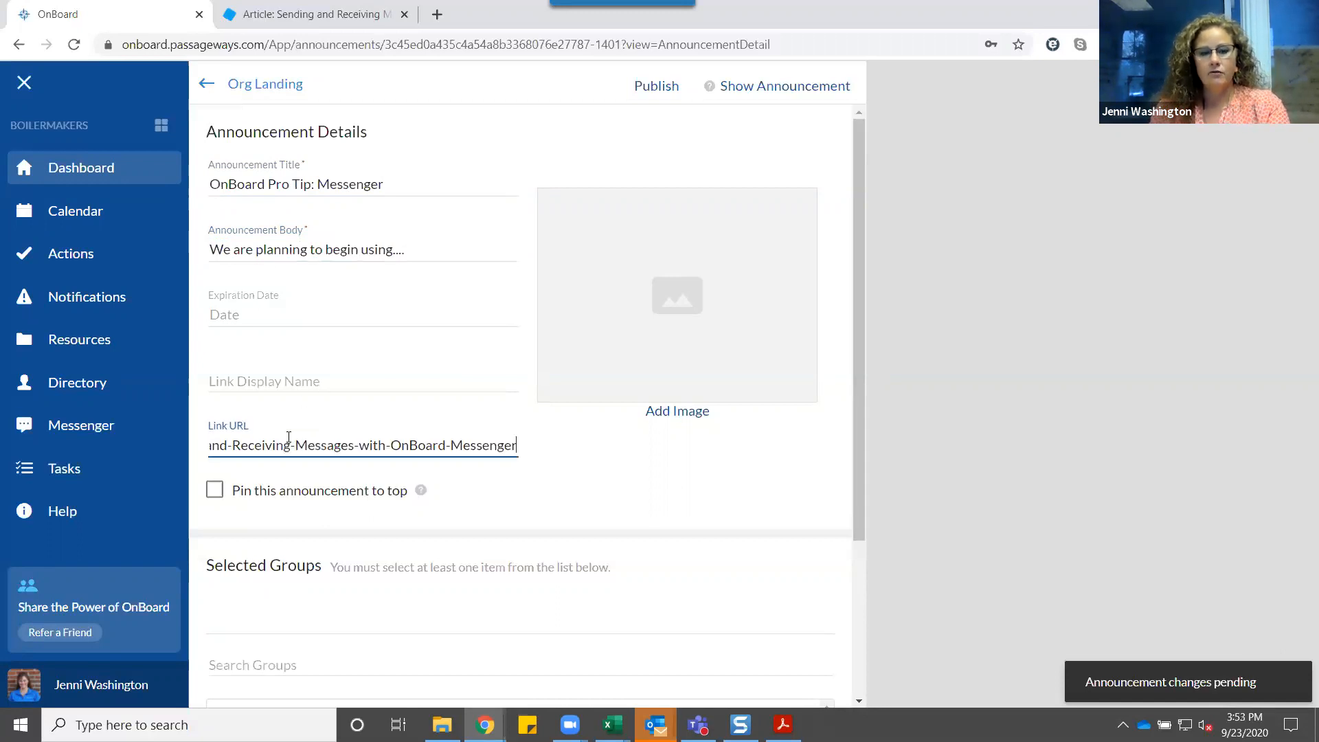
click(291, 381)
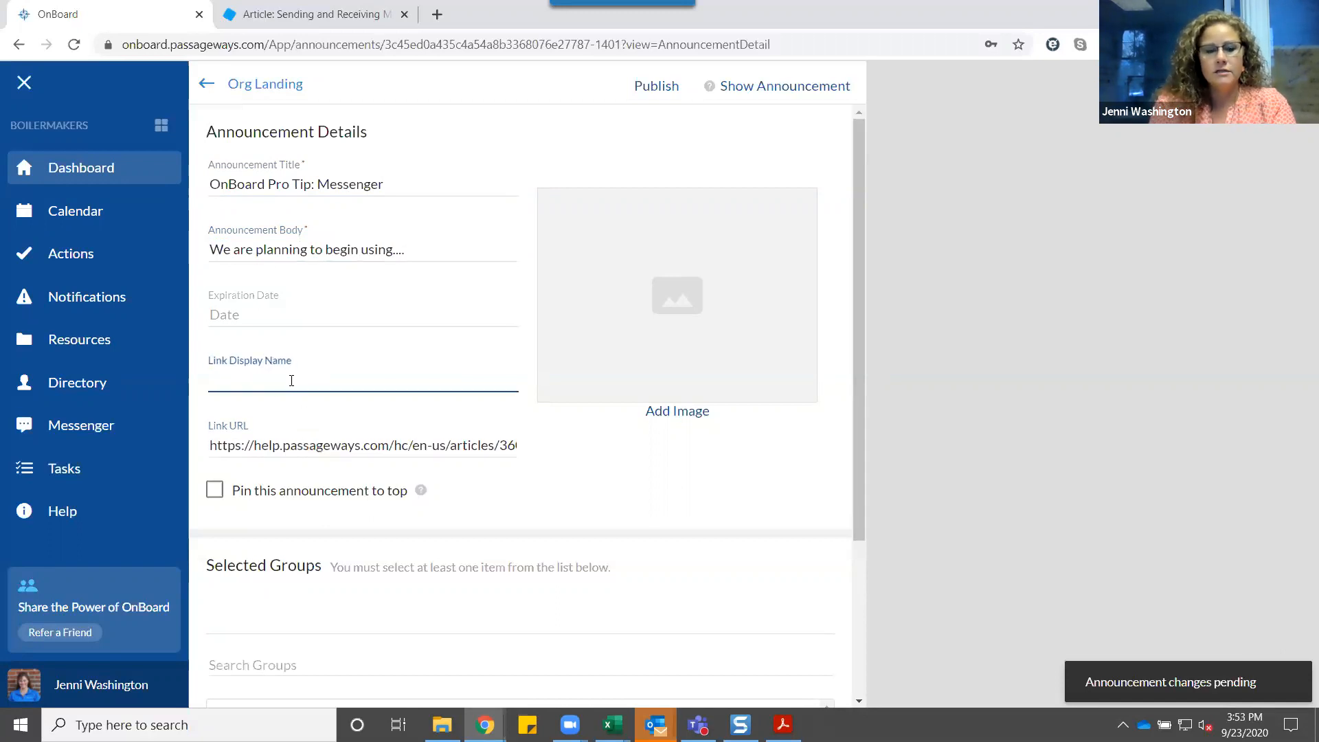
key(ctrl+v)
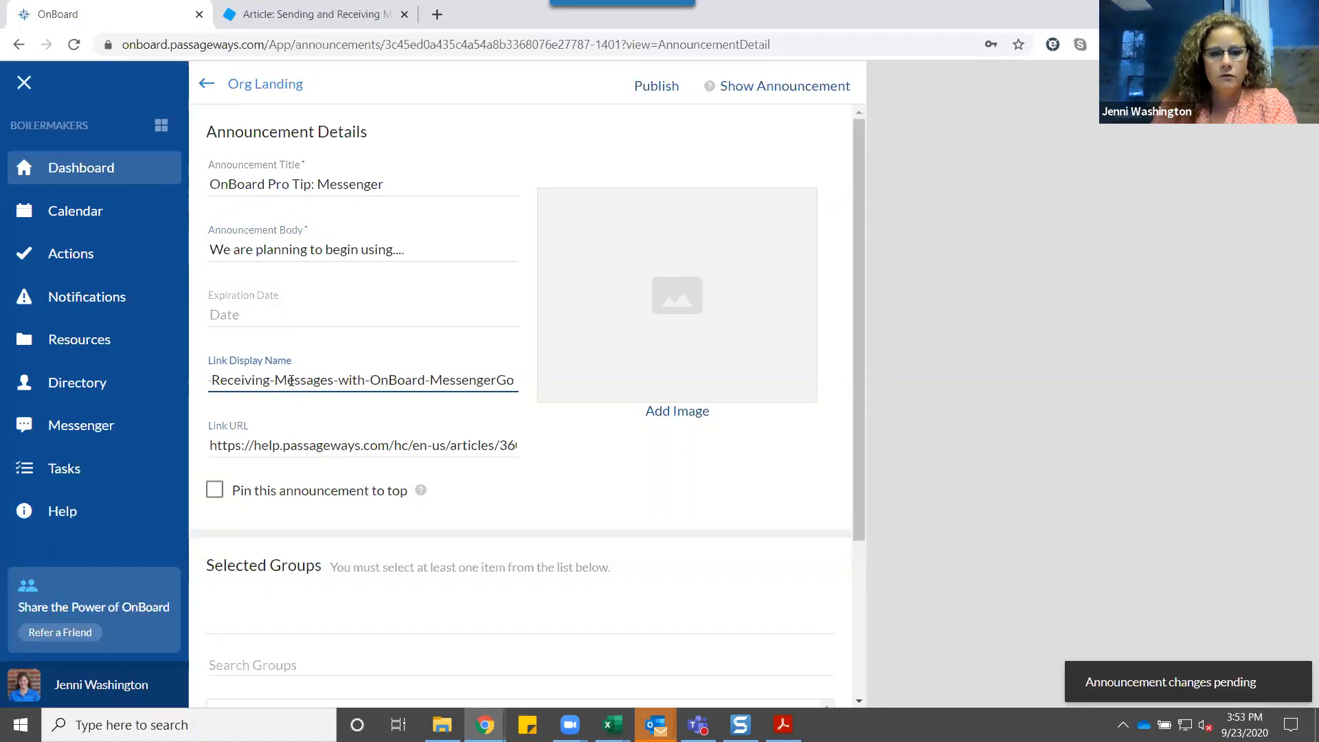
click(206, 445)
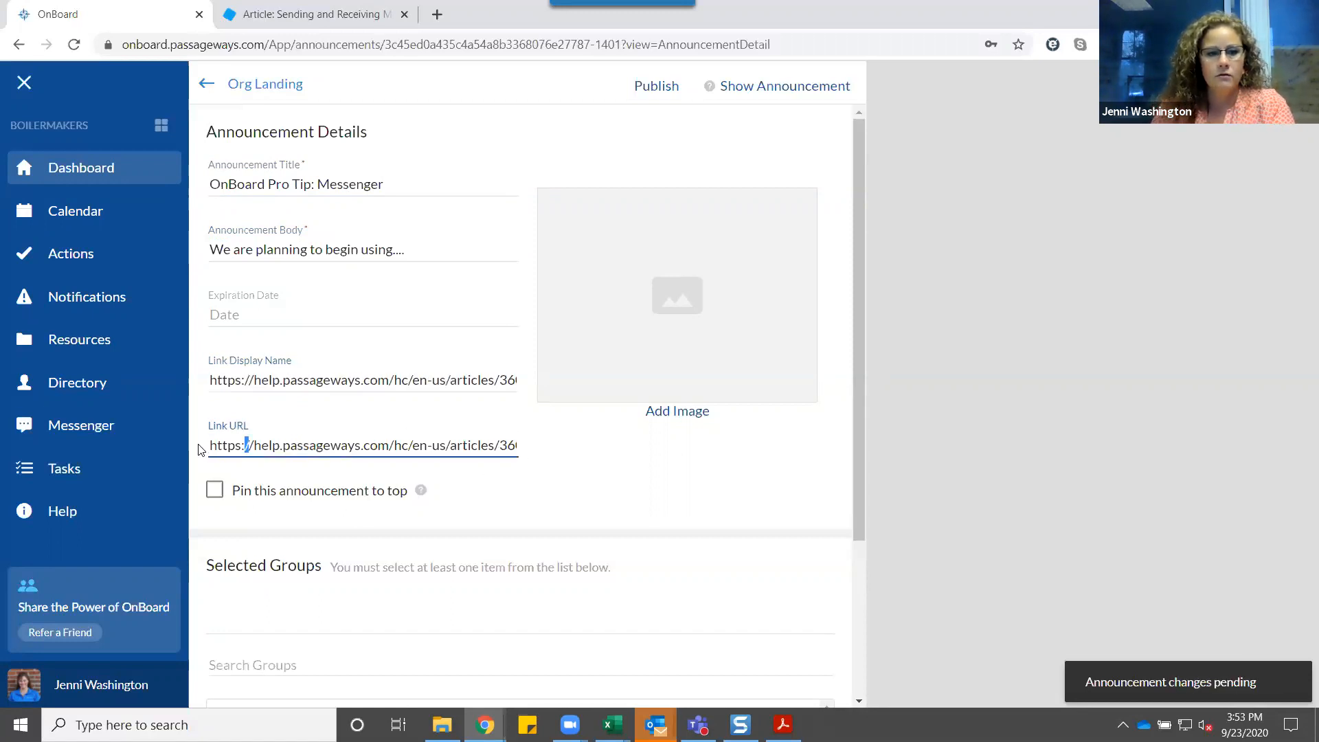
drag(208, 444, 756, 465)
key(BackSpace)
click(433, 378)
mouse_move(205, 378)
mouse_down()
mouse_move(545, 442)
mouse_move(280, 394)
mouse_move(610, 409)
mouse_up()
key(BackSpace)
key(BackSpace)
key(BackSpace)
key(BackSpace)
key(BackSpace)
key(BackSpace)
key(BackSpace)
key(BackSpace)
key(BackSpace)
key(BackSpace)
key(BackSpace)
key(BackSpace)
key(BackSpace)
key(BackSpace)
key(BackSpace)
key(BackSpace)
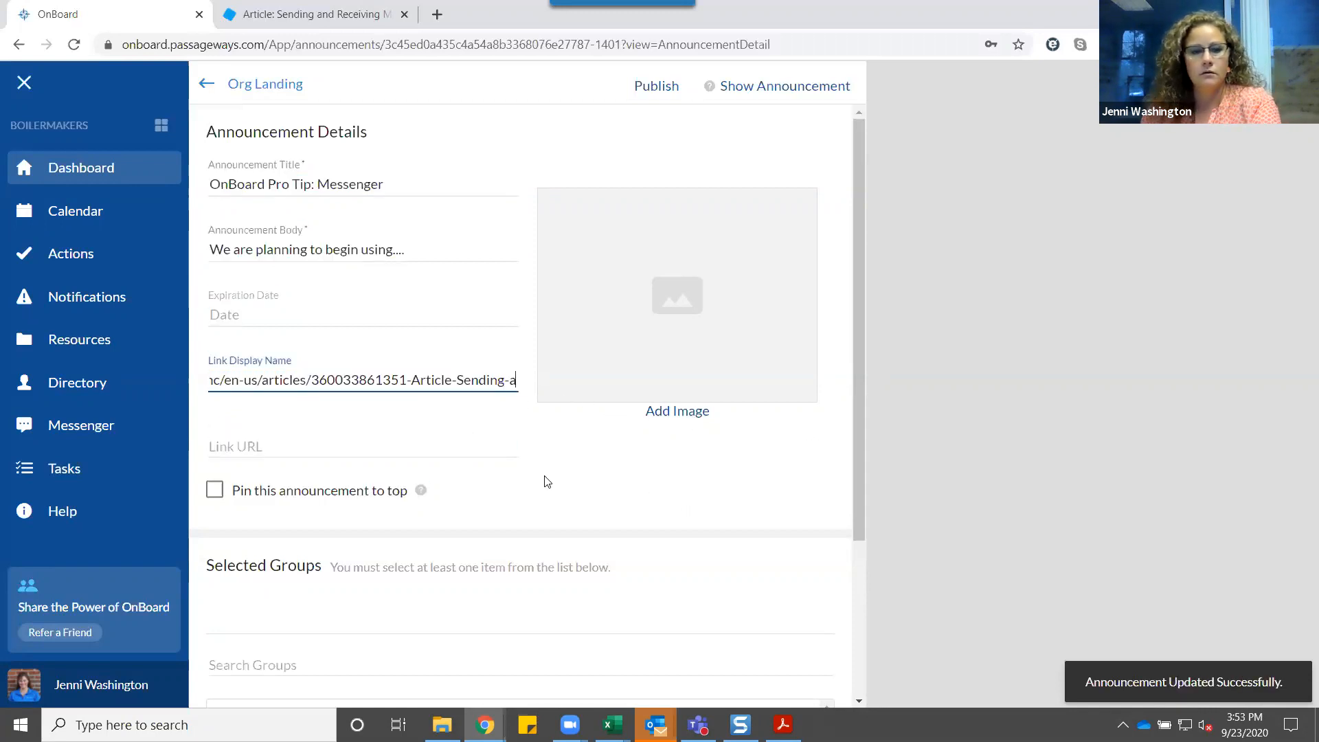
drag(513, 387, 182, 355)
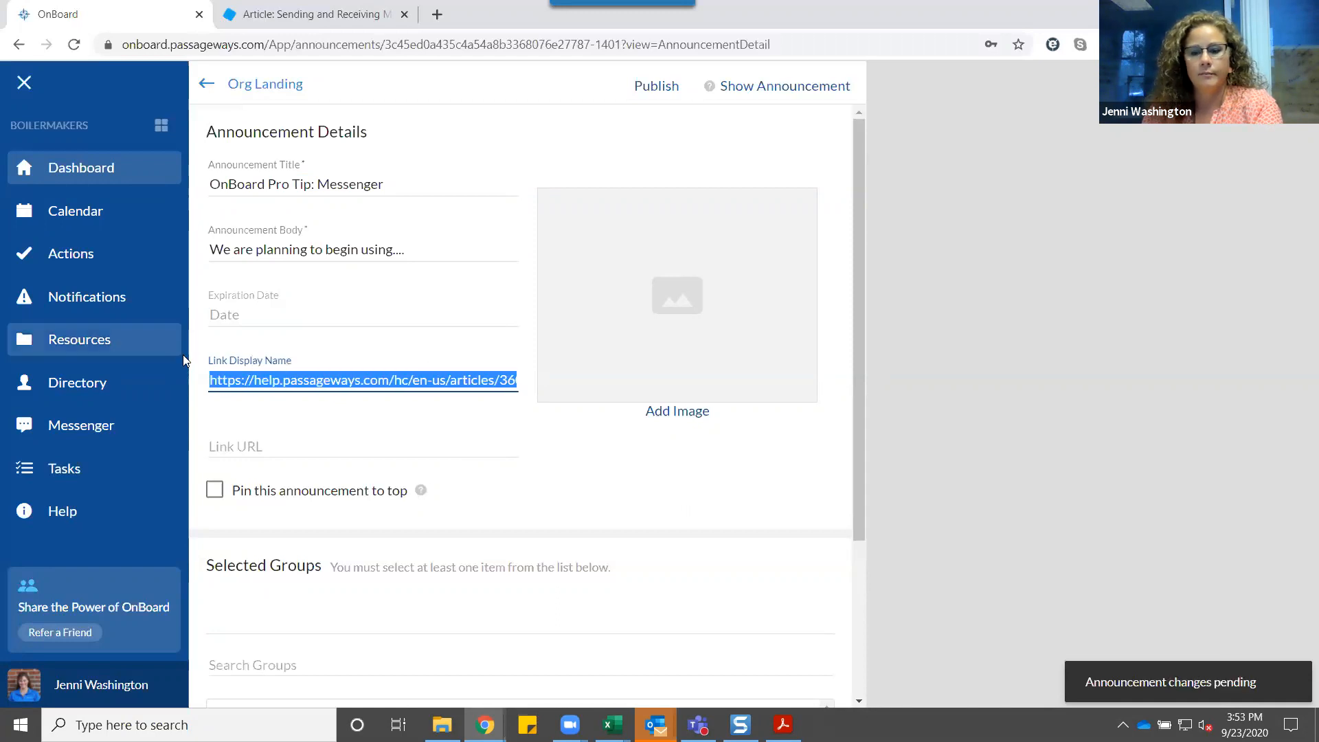
key(BackSpace)
- Set the link display name to "Go here for step-by-step instructions" and paste the copied Messenger article address as the link URL
text(Go her)
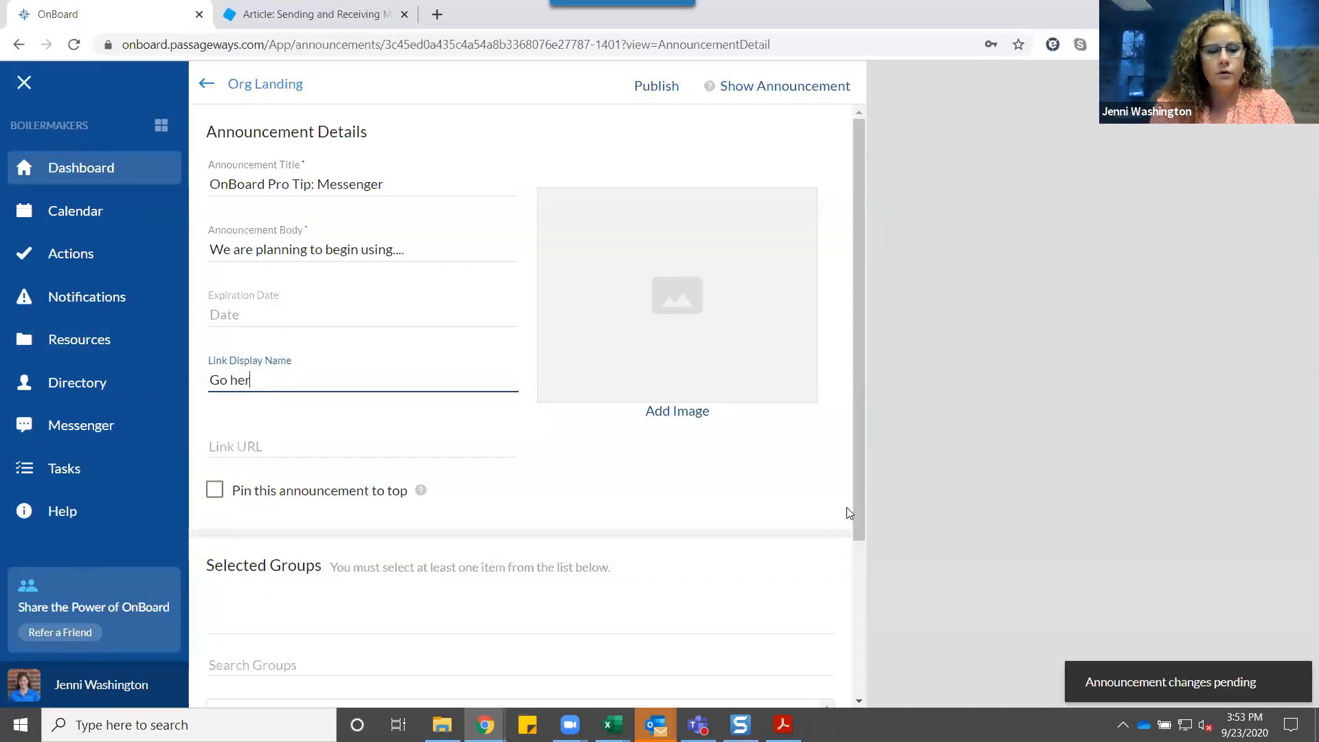
text(e for st)
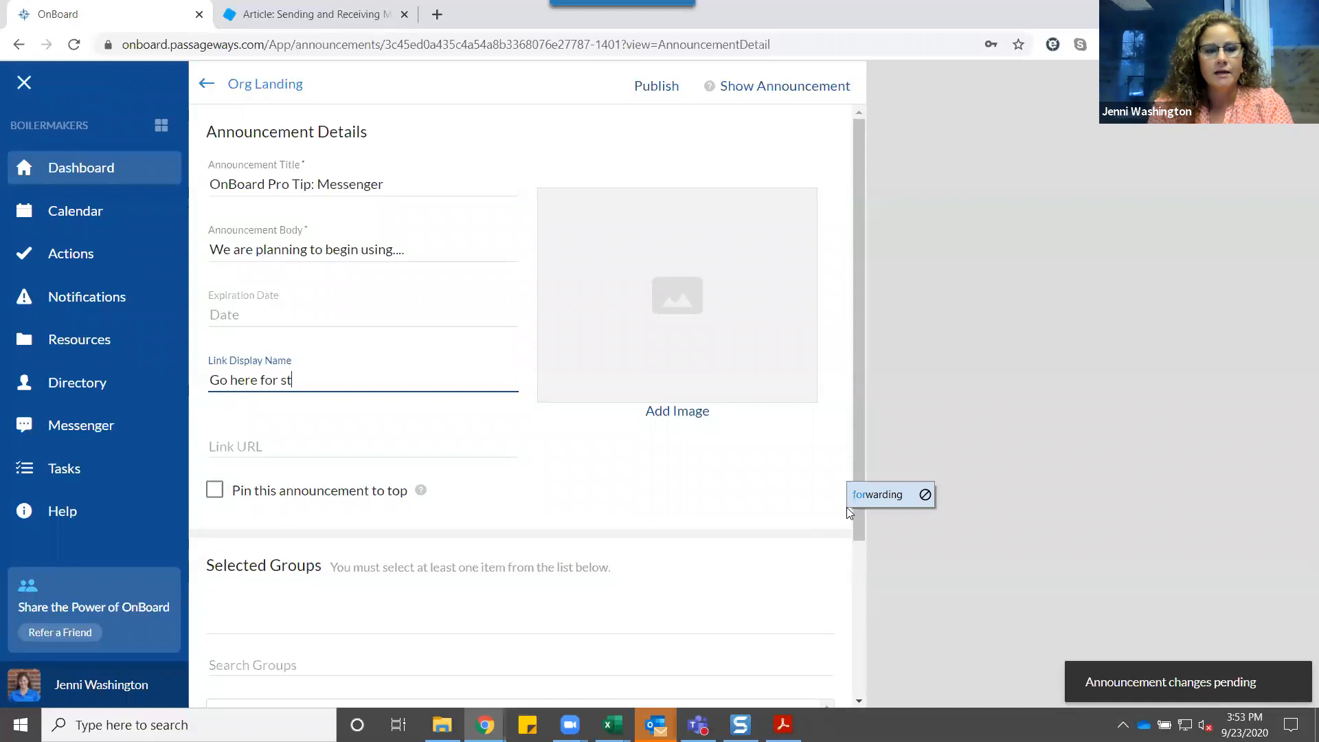
text(ep )
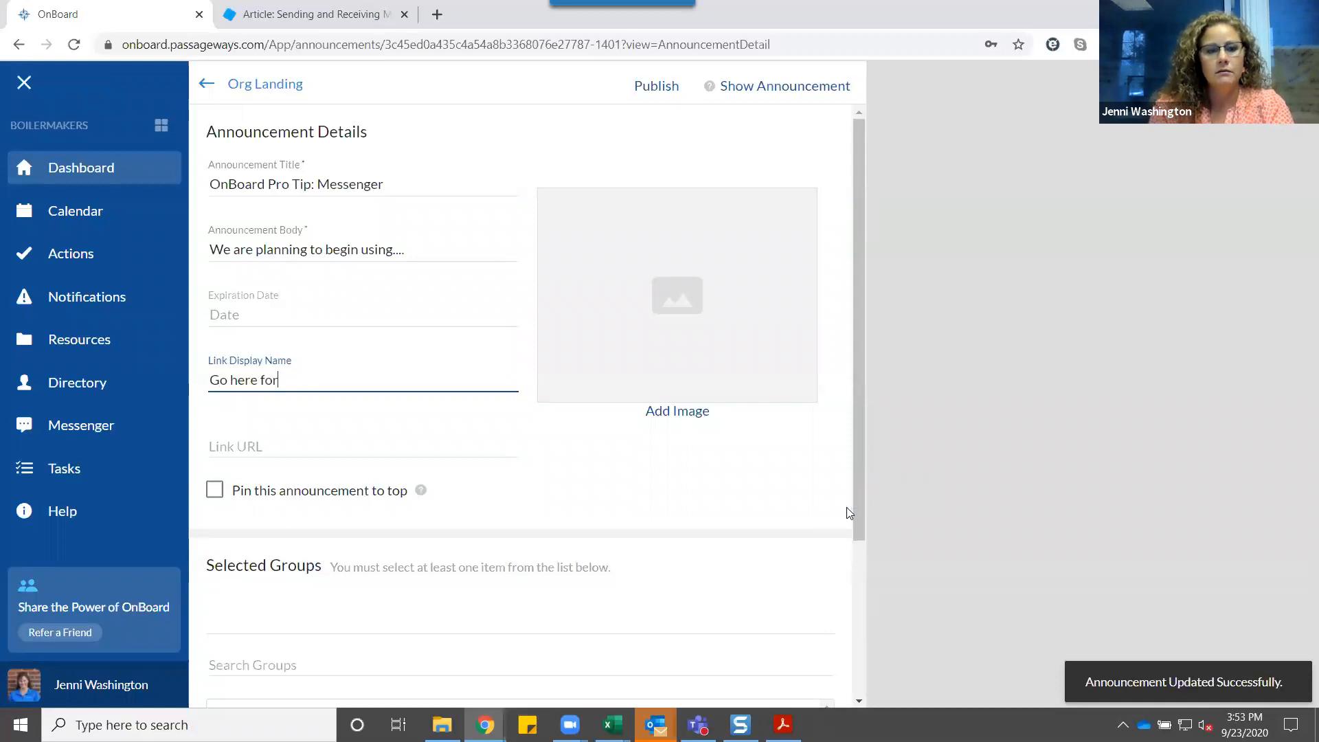
text( step-by-step instructions)
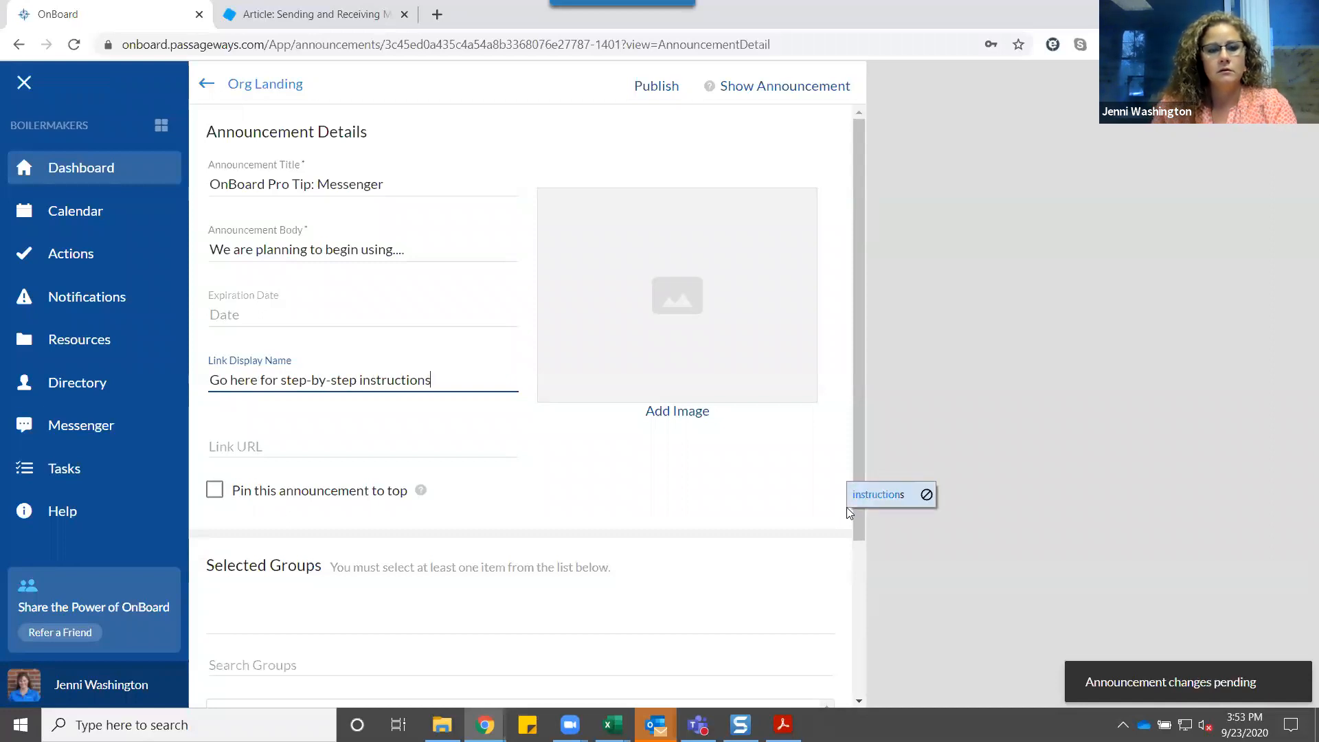
click(426, 442)
key(ctrl+v)
- Select the All Members group as the announcement's audience and publish the announcement
scroll(472, 546, down, 3)
scroll(512, 576, down, 2)
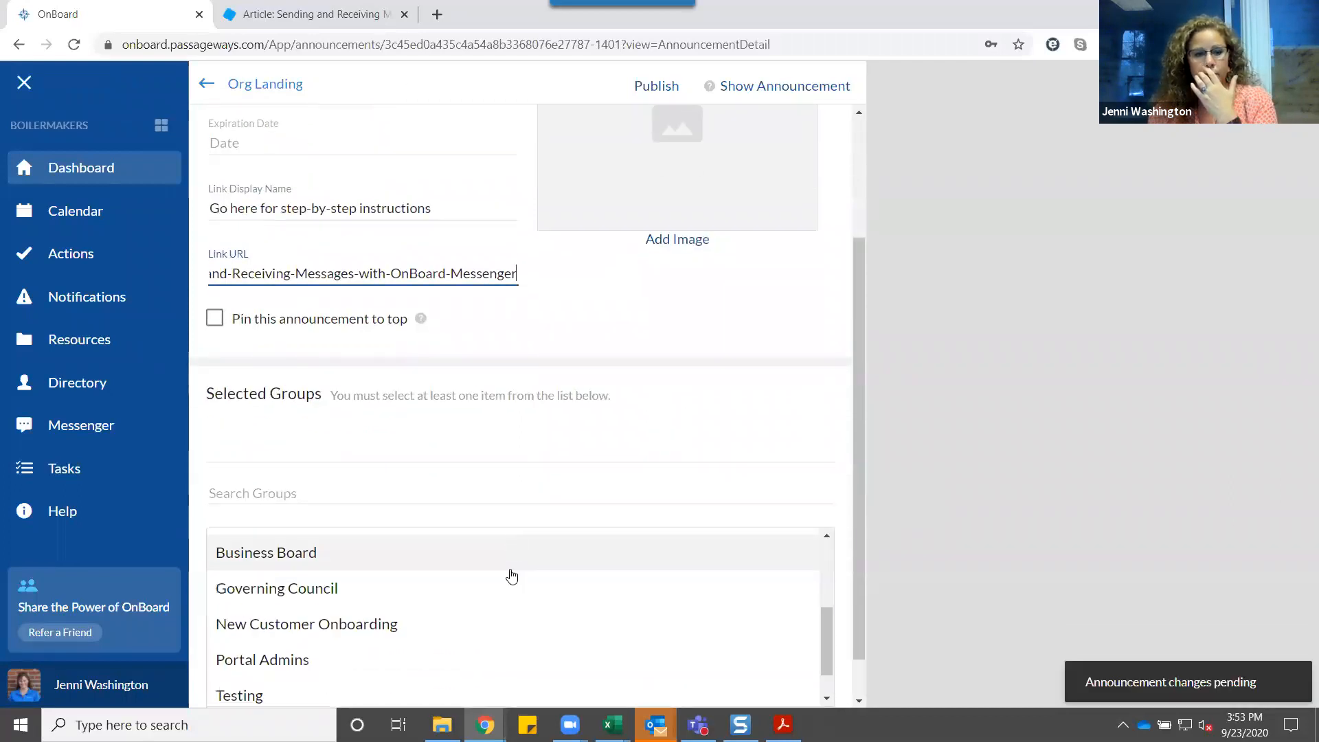
scroll(512, 576, up, 3)
click(318, 550)
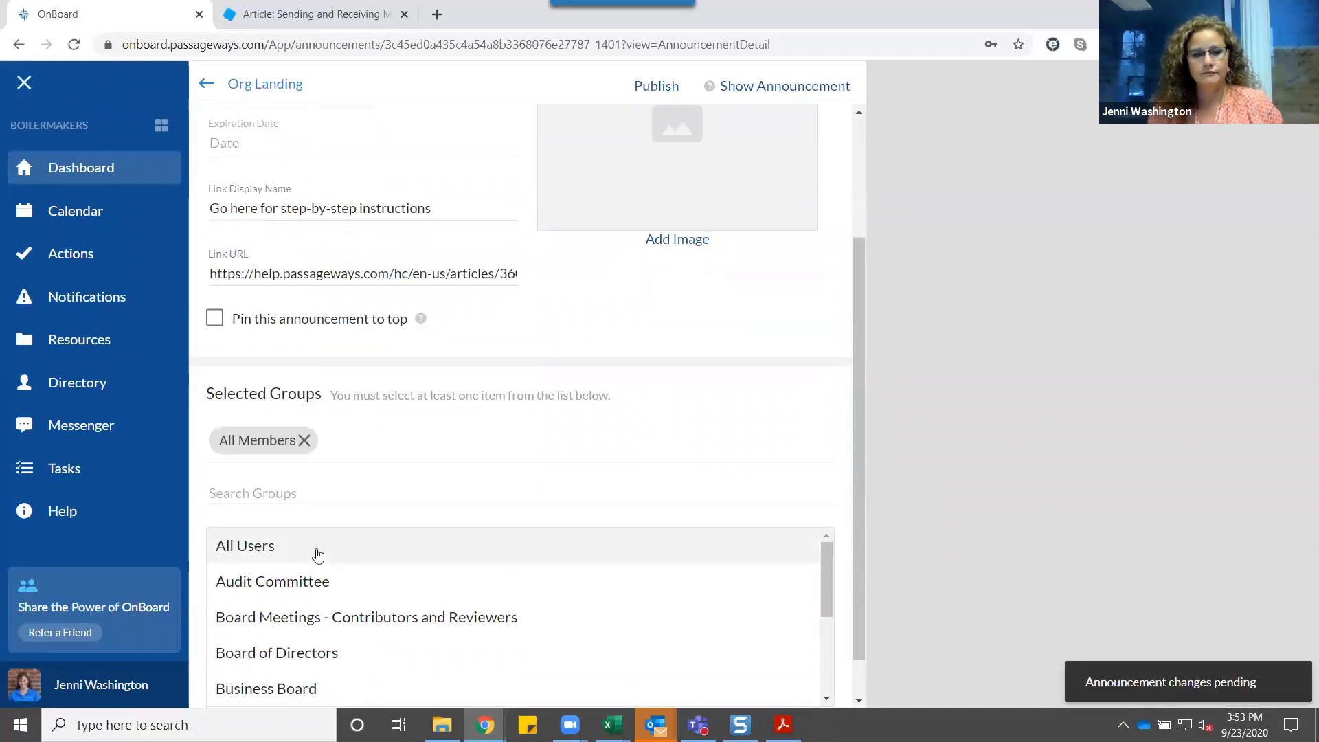
click(617, 100)
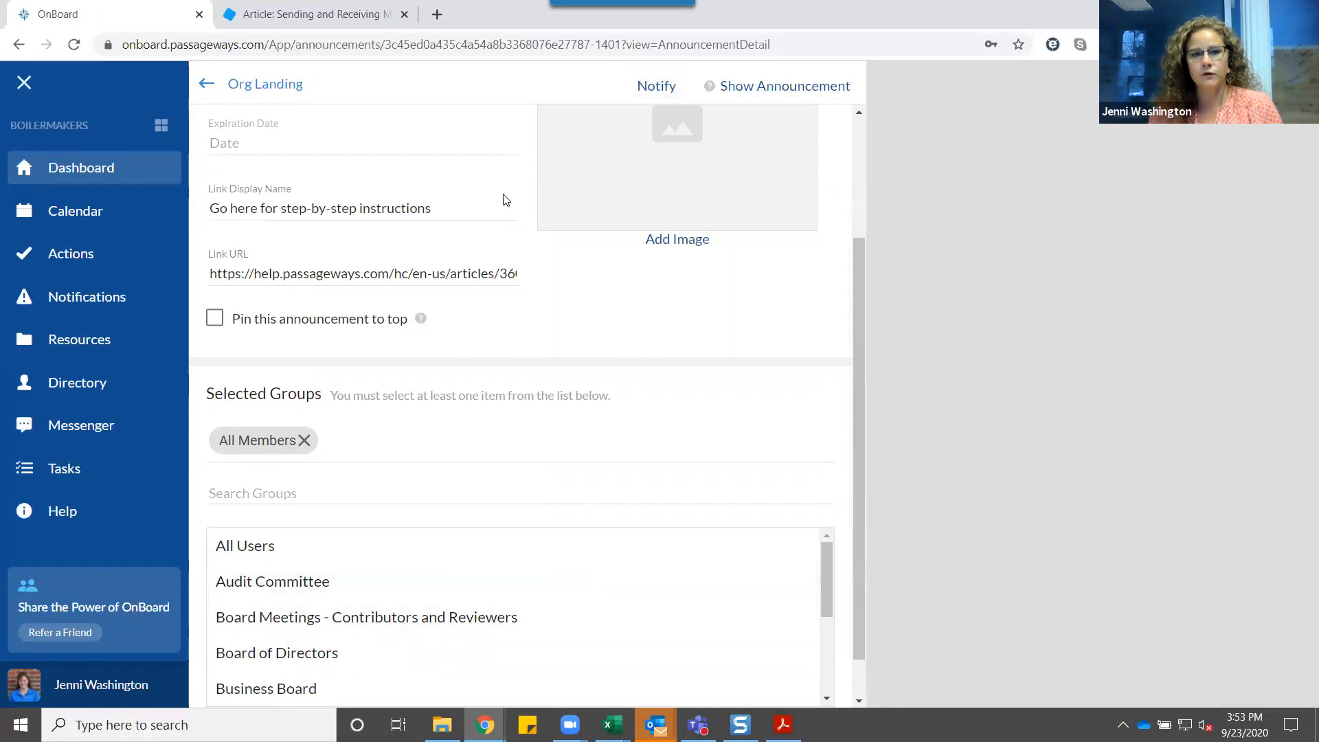
- Return to the Dashboard and examine the new Messenger announcement in the Announcements section
click(266, 88)
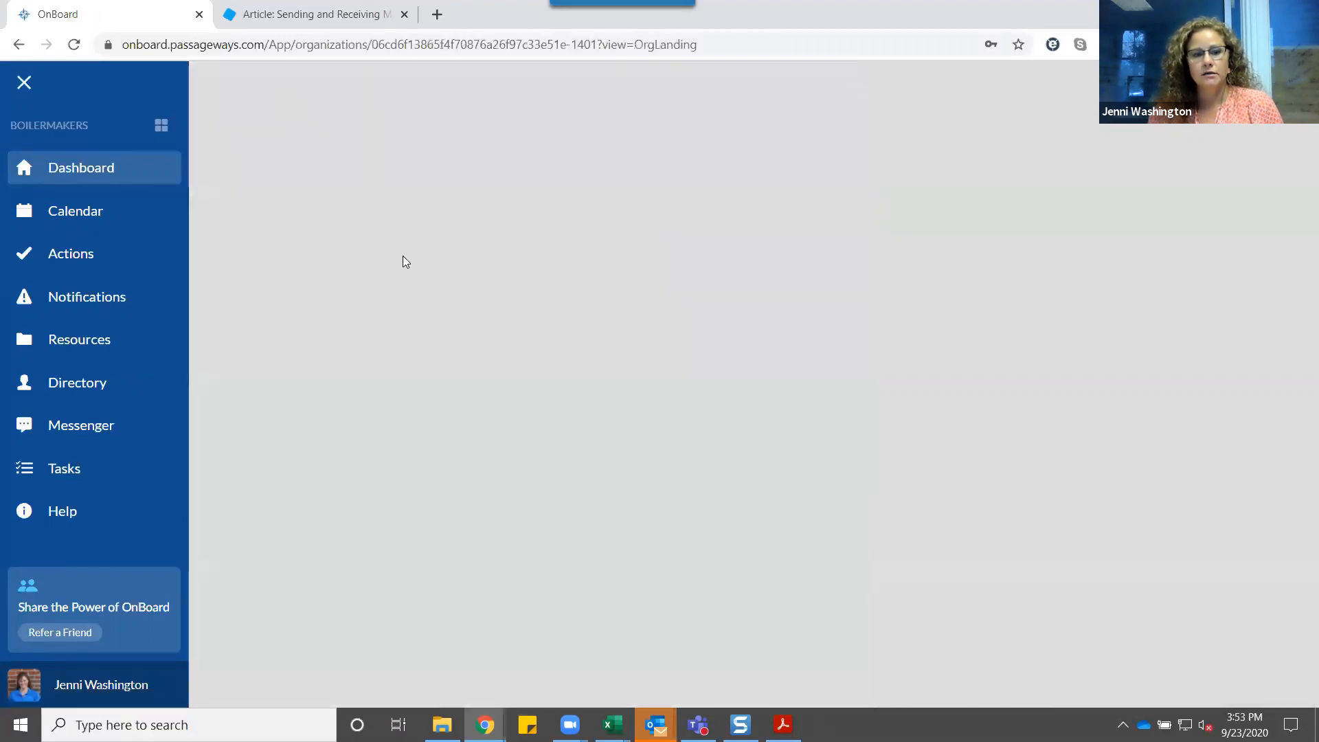
scroll(542, 323, down, 4)
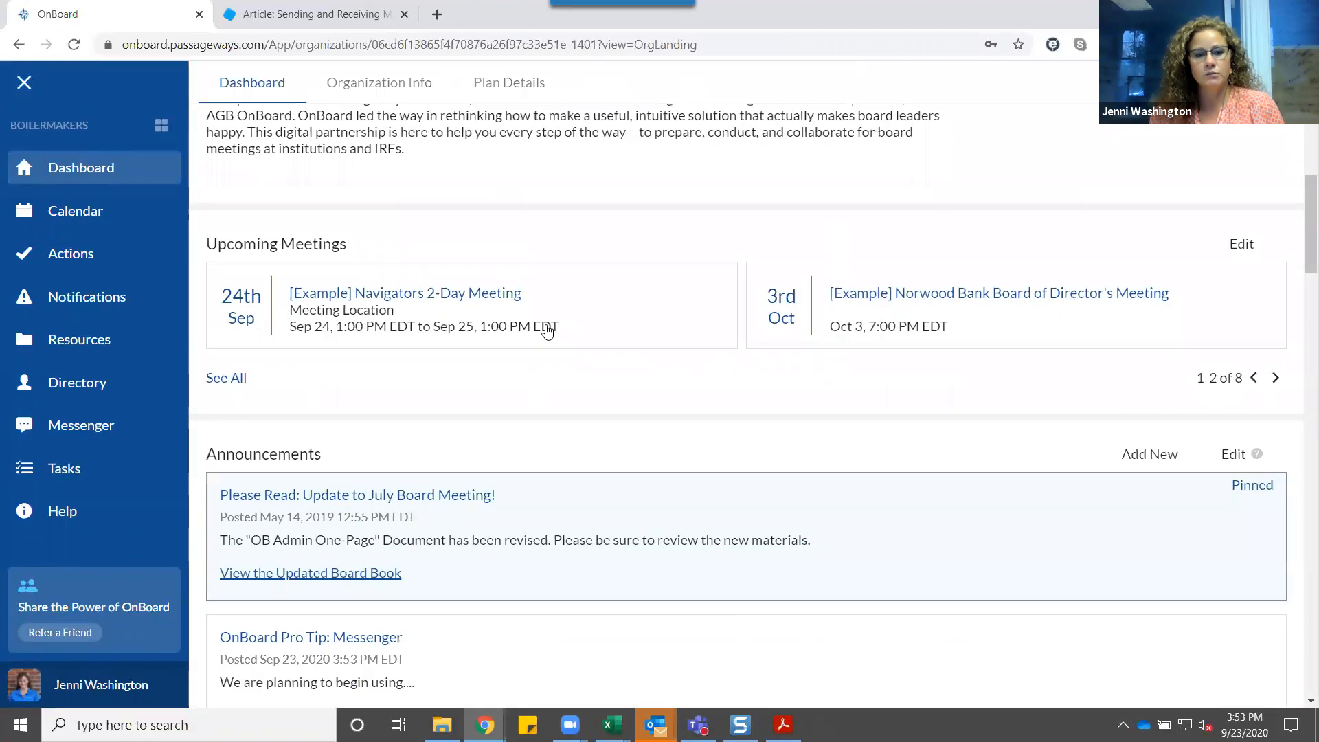
scroll(564, 351, down, 2)
scroll(638, 394, down, 2)
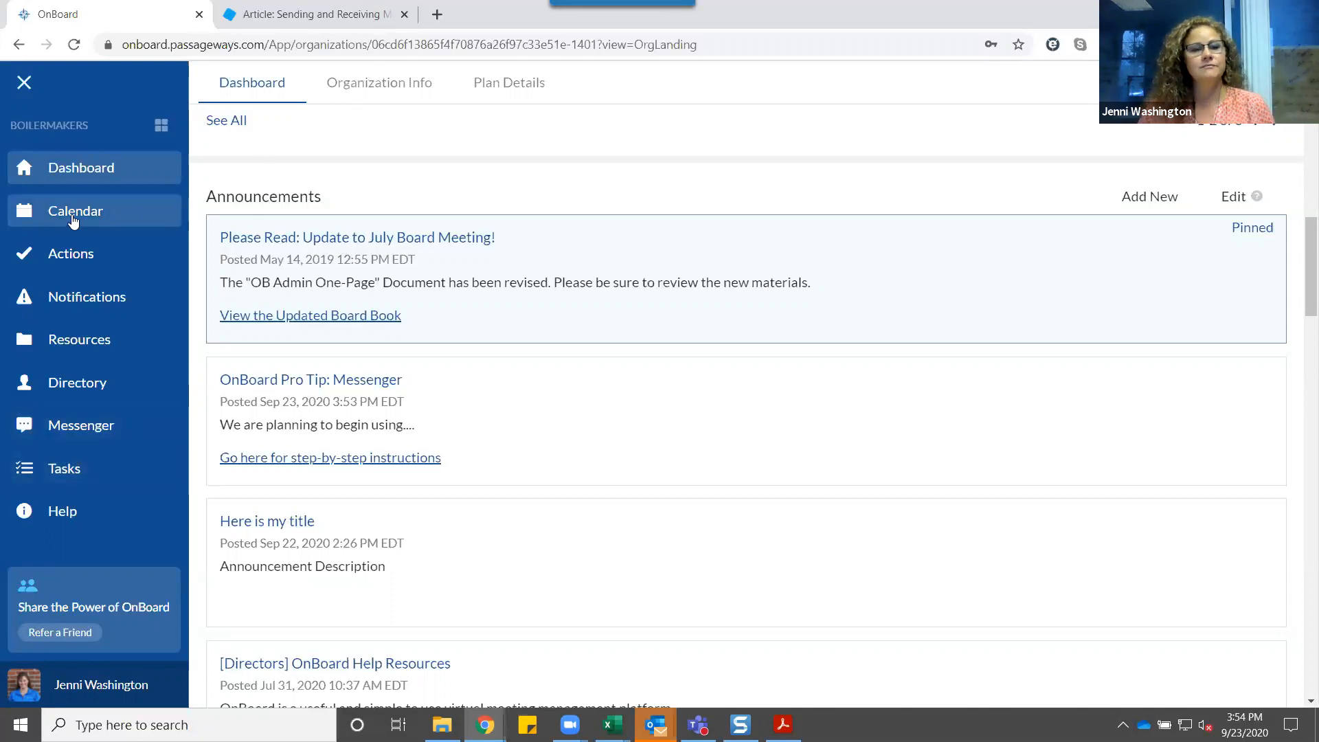
- Open Tasks in full screen and start a new task named "Please remember to fill out your OnBoard profiles"
click(55, 472)
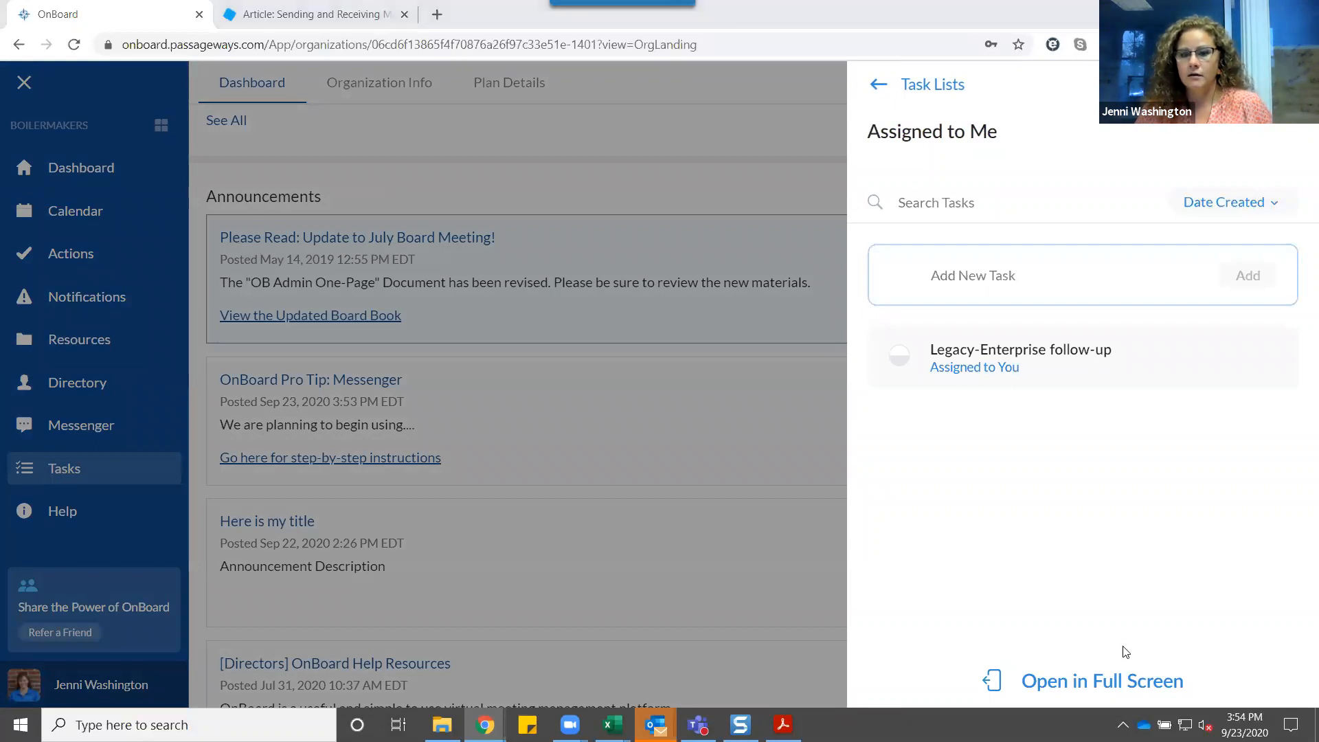
click(1117, 680)
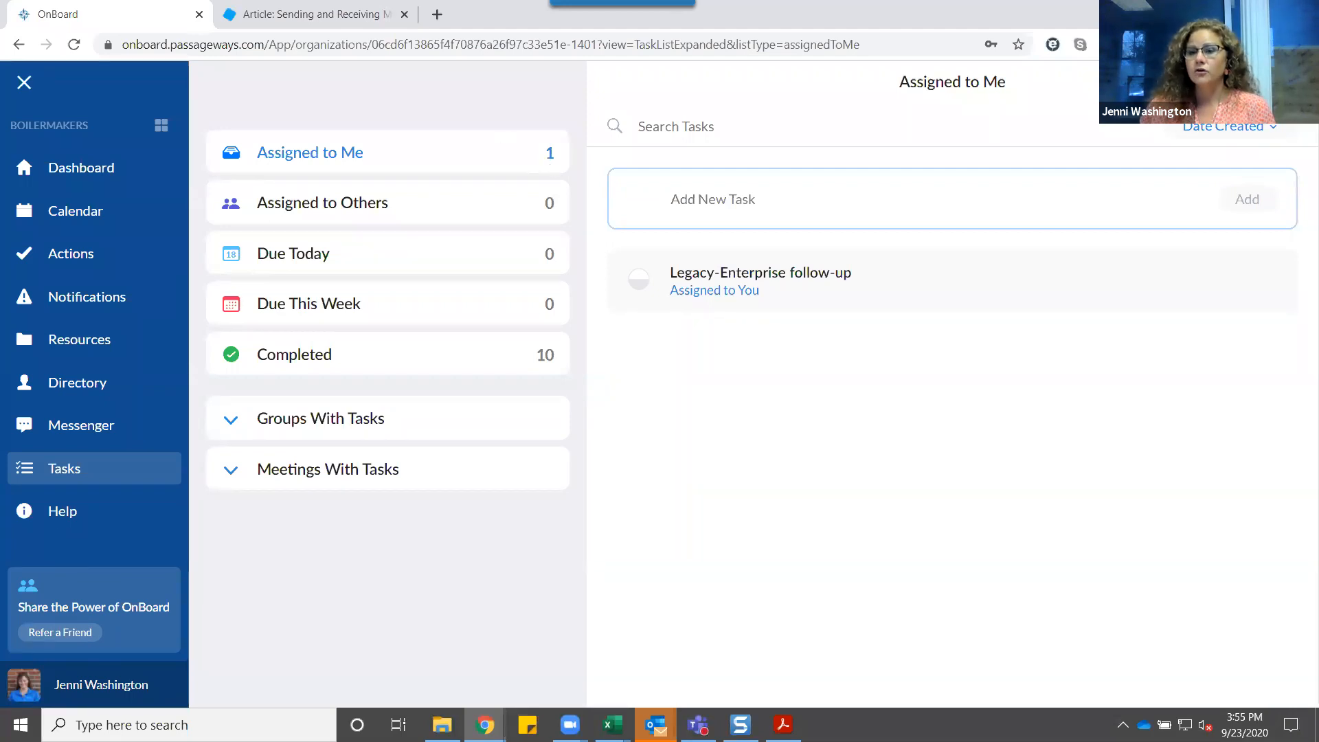
click(761, 273)
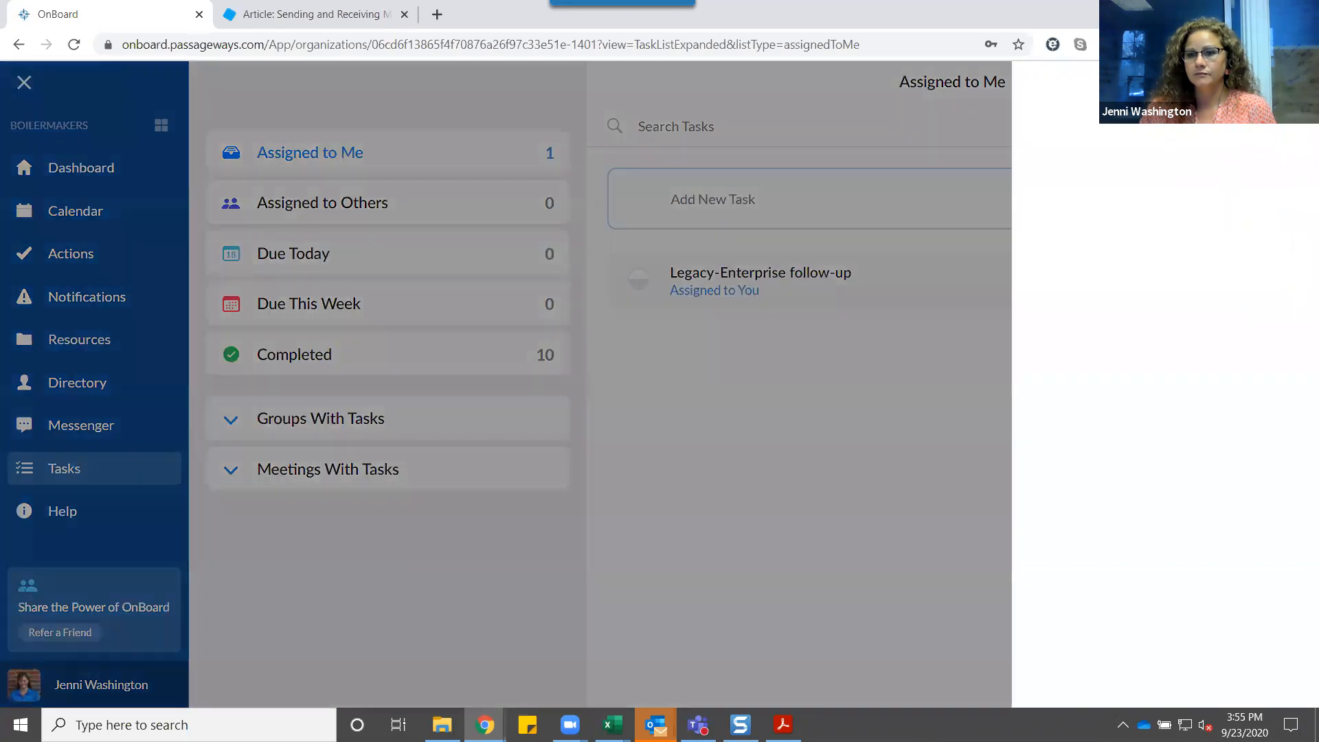
click(959, 220)
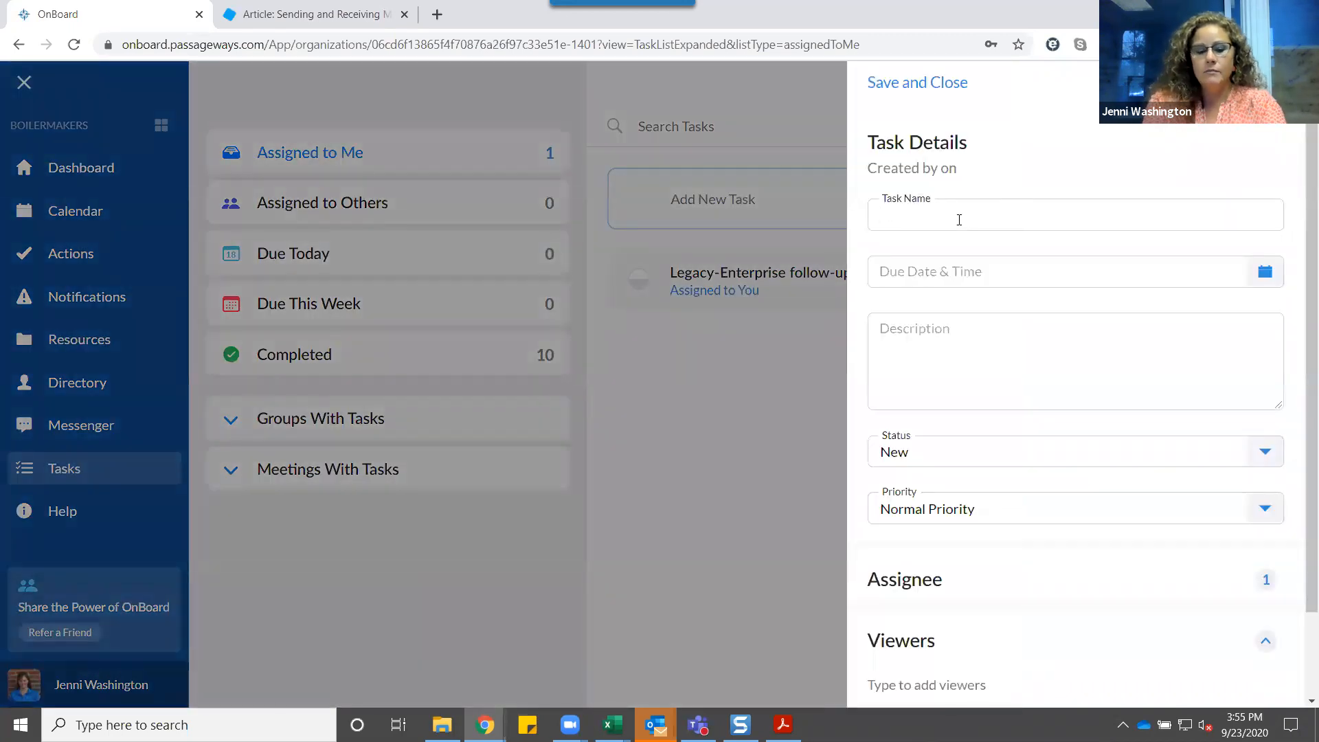
text(Please)
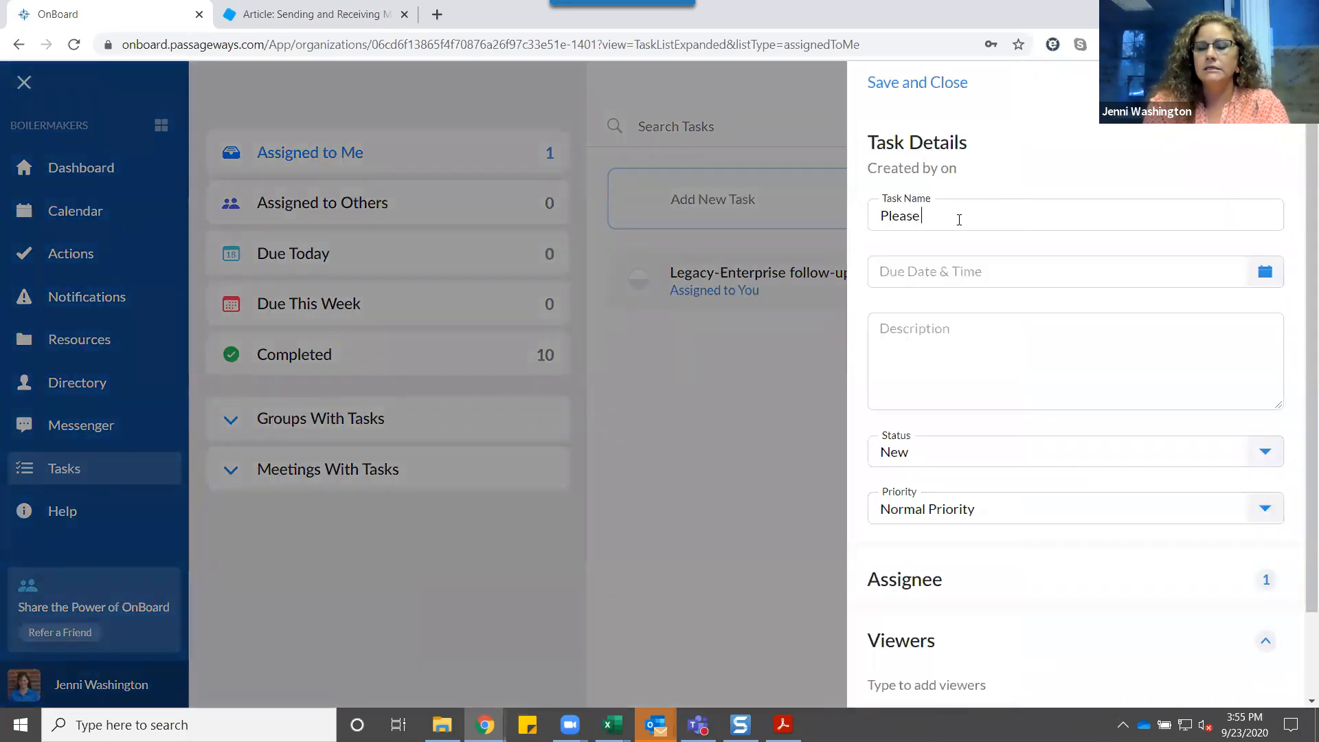
text( remember to fi)
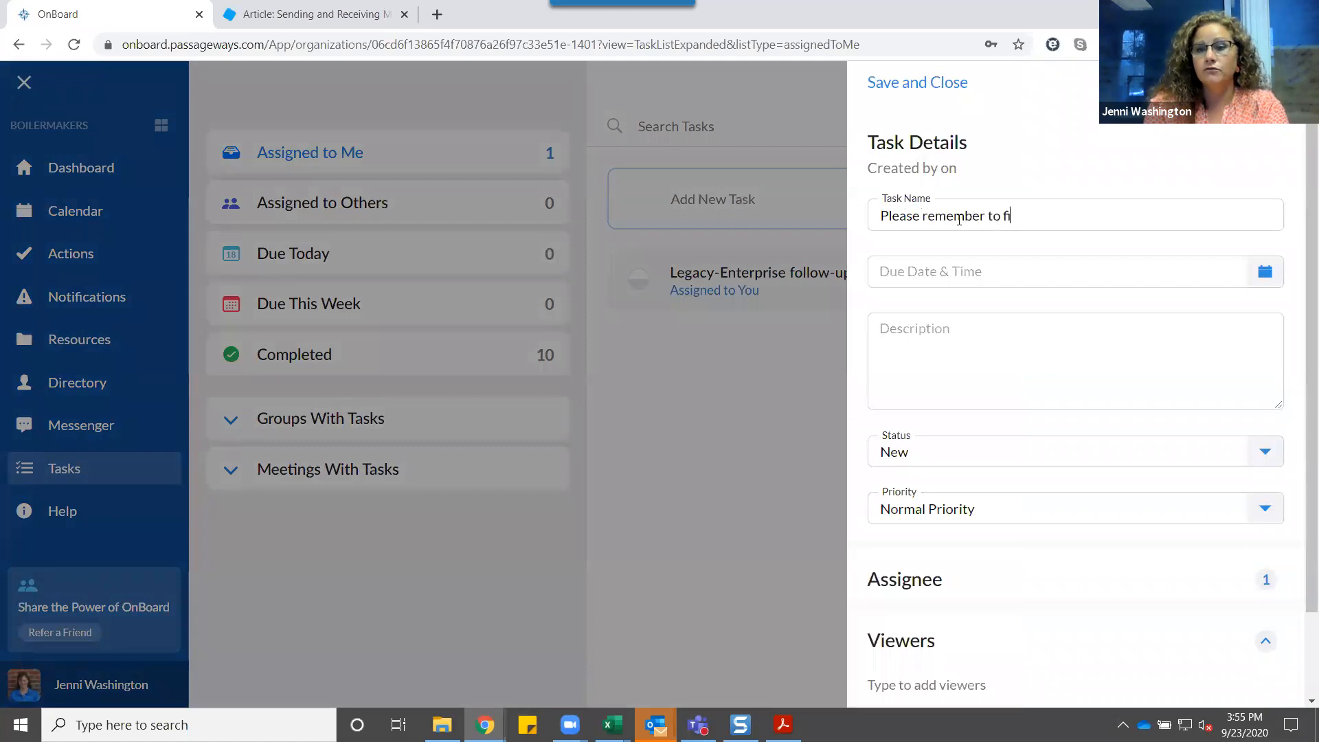
text(ll out your OnBaord)
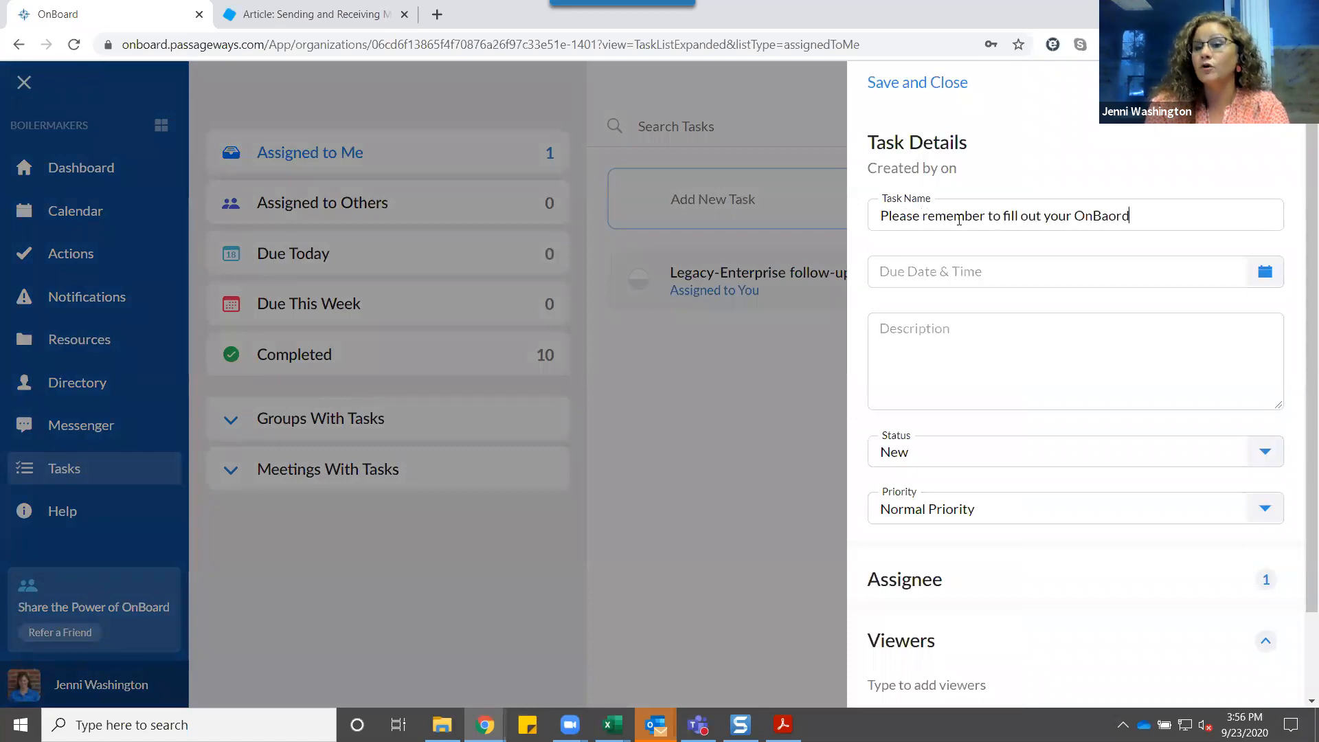
key(BackSpace)
key(BackSpace)
key(BackSpace)
key(BackSpace)
text(oard profiles)
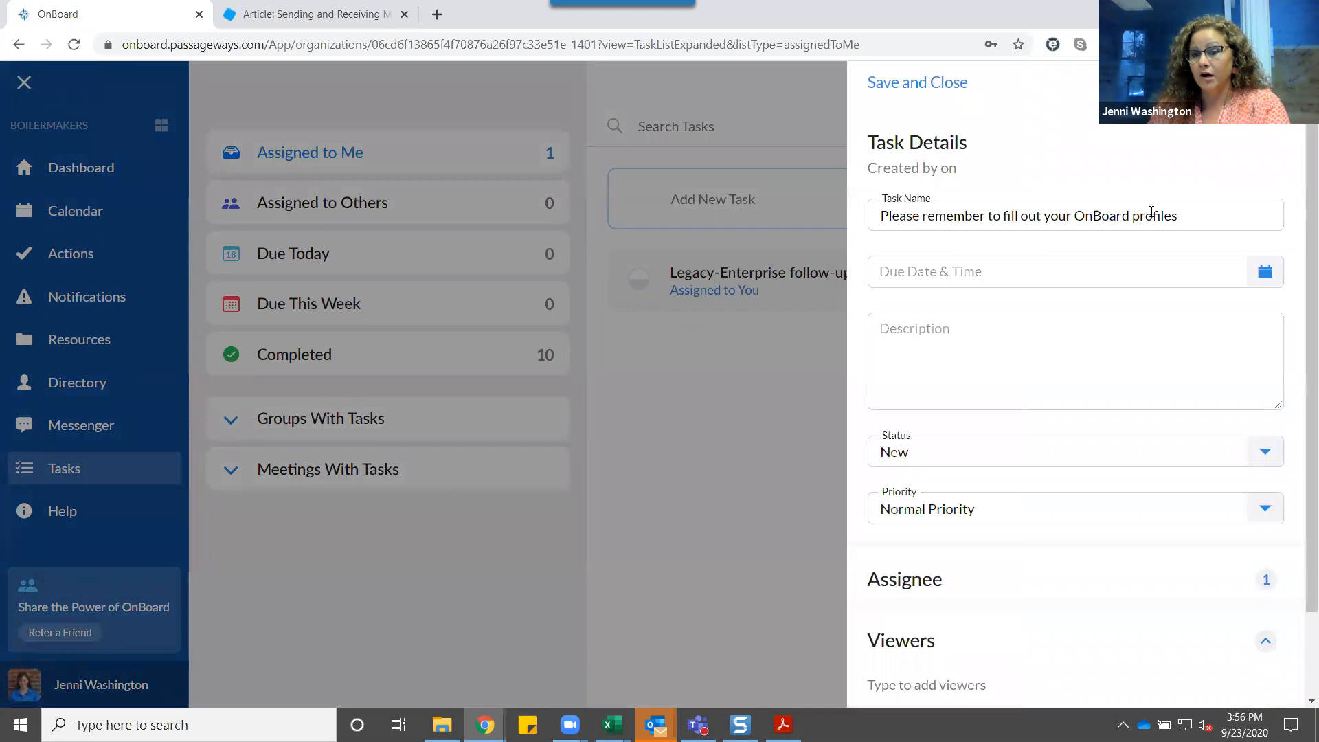
- Set the task's due date and time to Sep 25, 2020 6:00 PM
click(1049, 275)
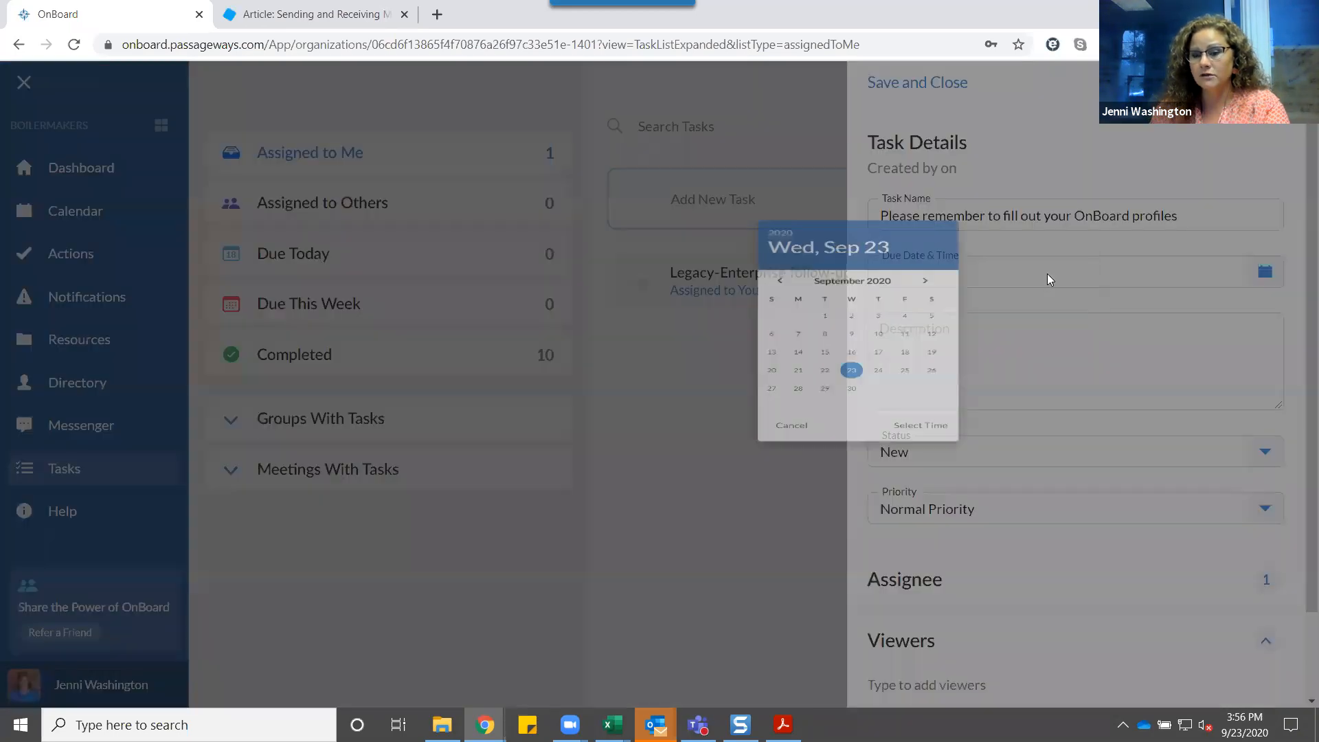
click(729, 457)
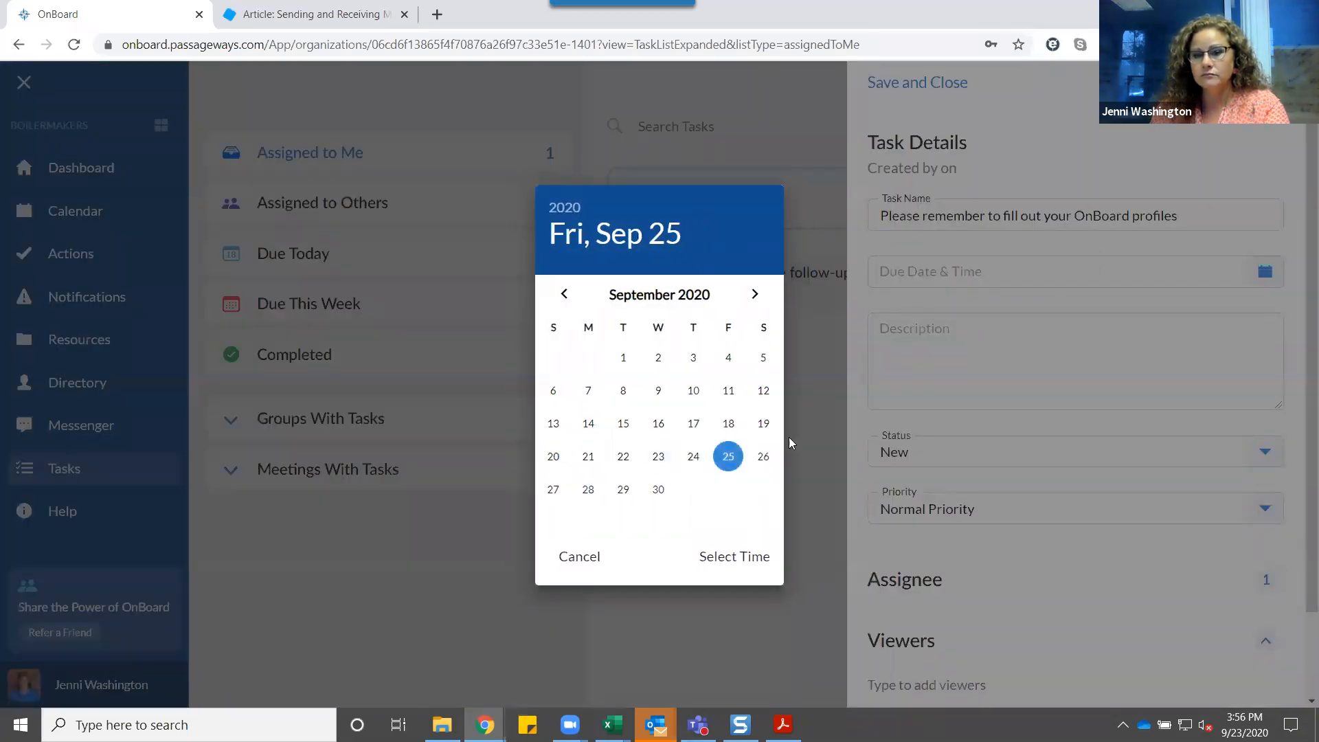
click(734, 557)
click(569, 338)
text(6)
key(Tab)
text(00)
click(732, 562)
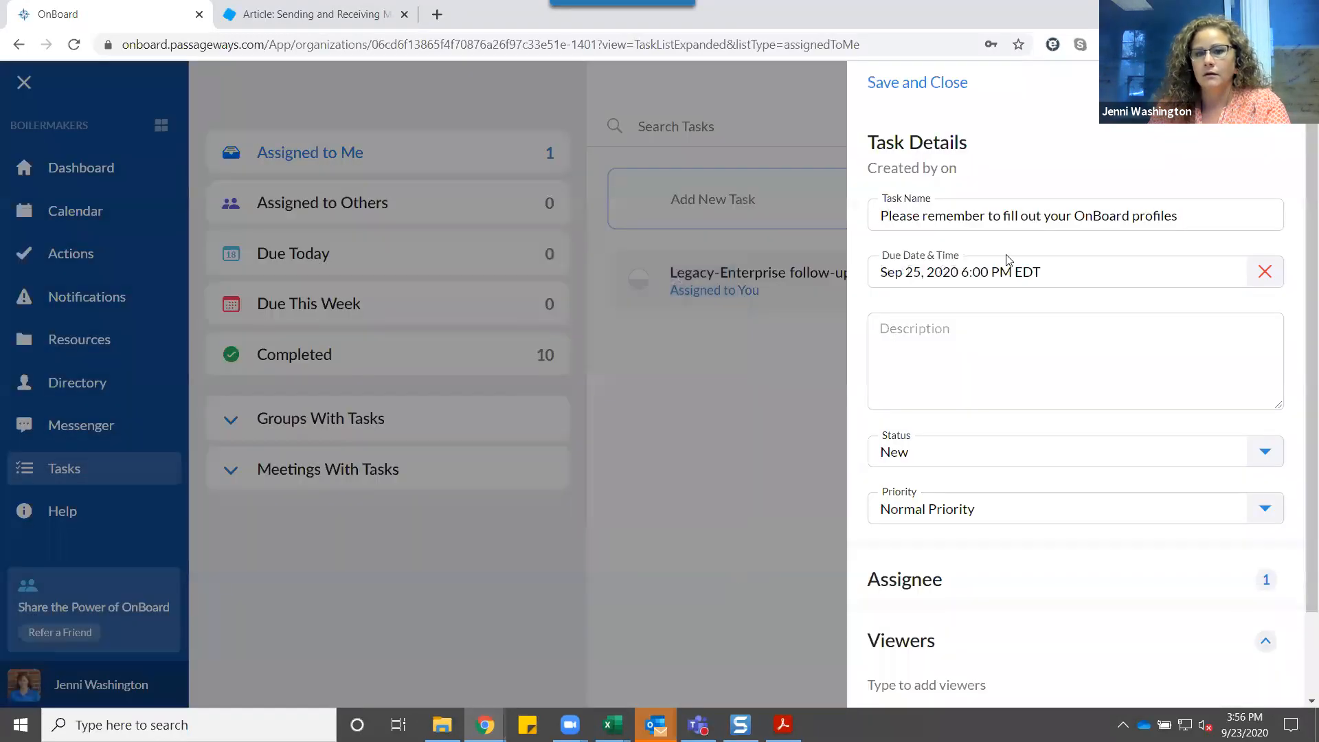
- Begin the task description with "Click on your name in the left-hand navigation, choose "Profile & Settings" and on"
click(933, 345)
text(Click on the)
key(BackSpace)
key(BackSpace)
key(BackSpace)
text(your name in the left0ha)
key(BackSpace)
key(BackSpace)
key(BackSpace)
text(-hand )
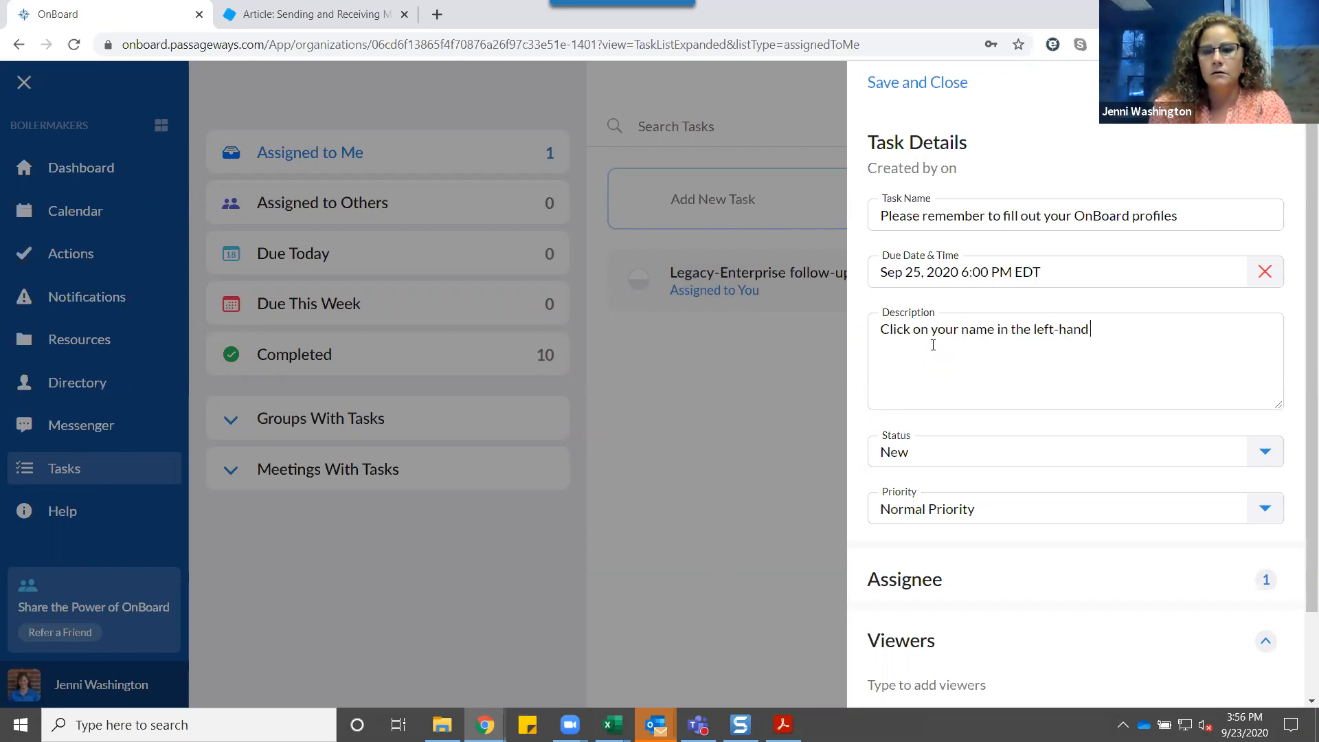
text(navigation, choos)
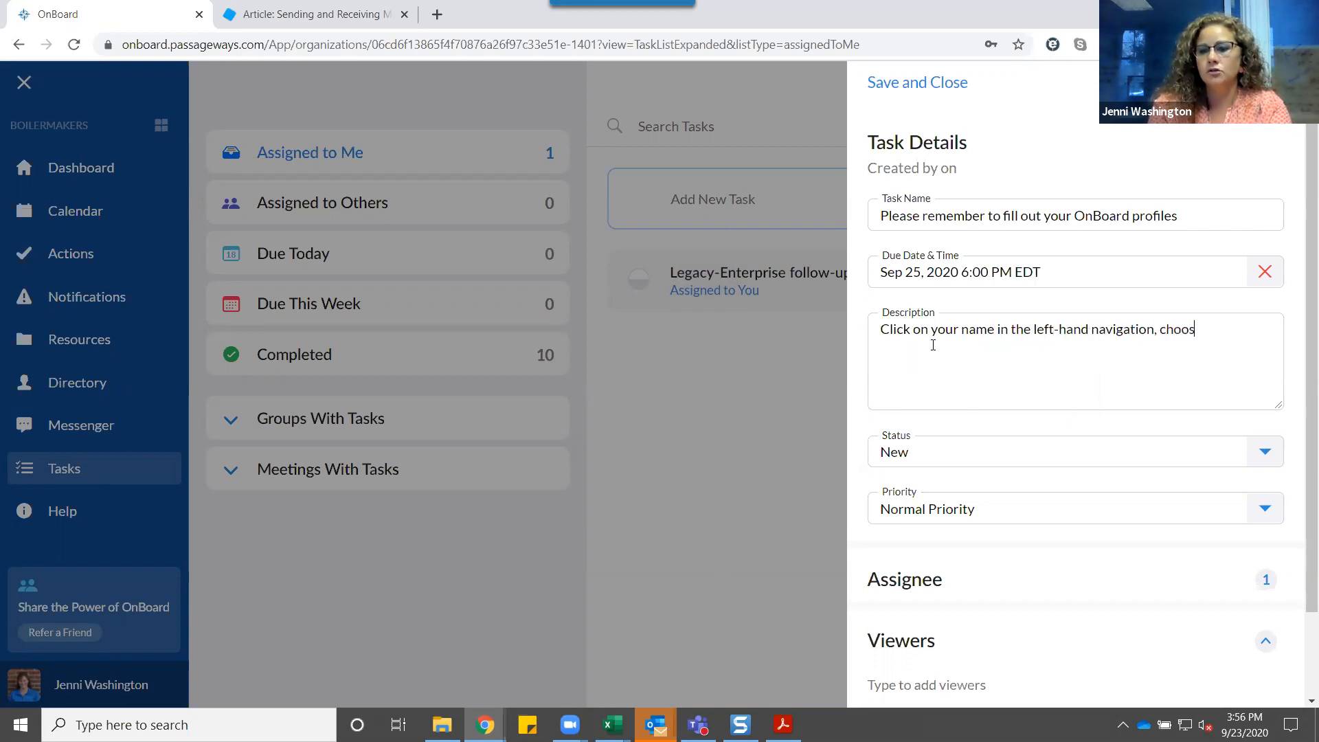
text(e "Profile)
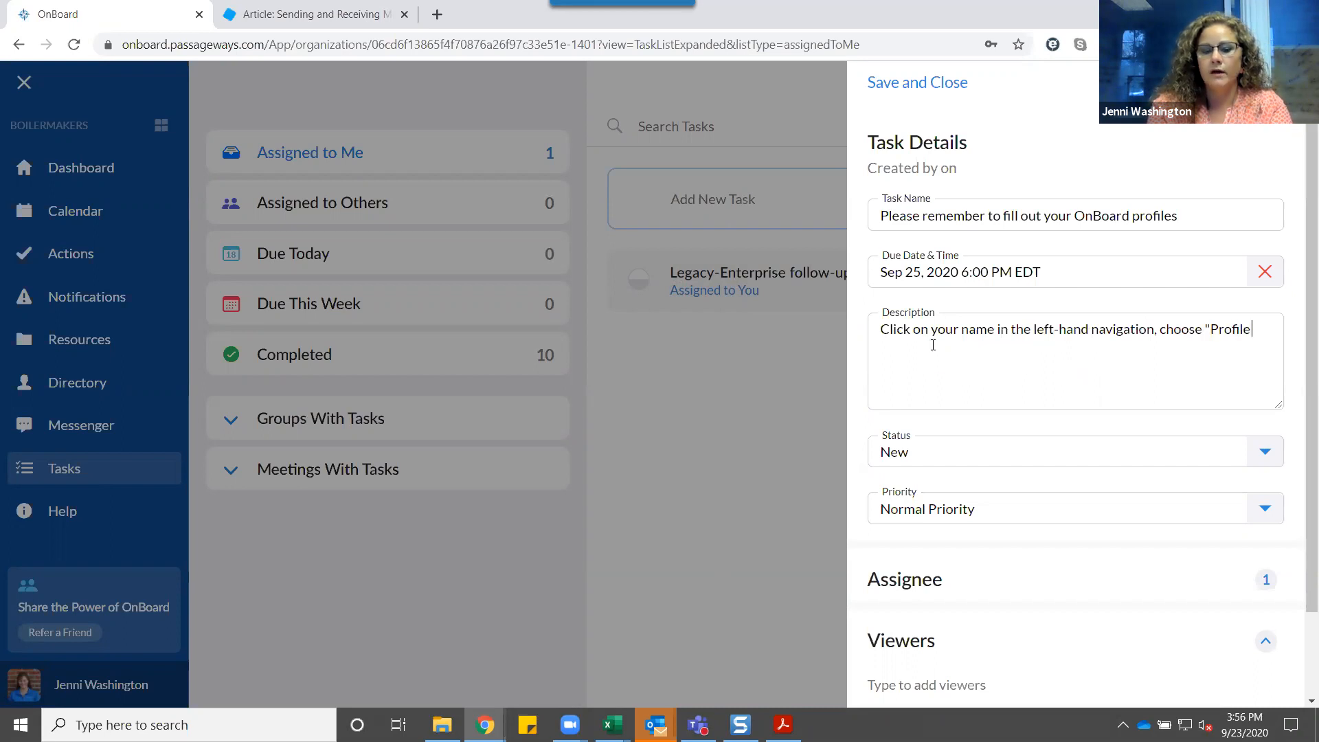
text( & Settings" and on)
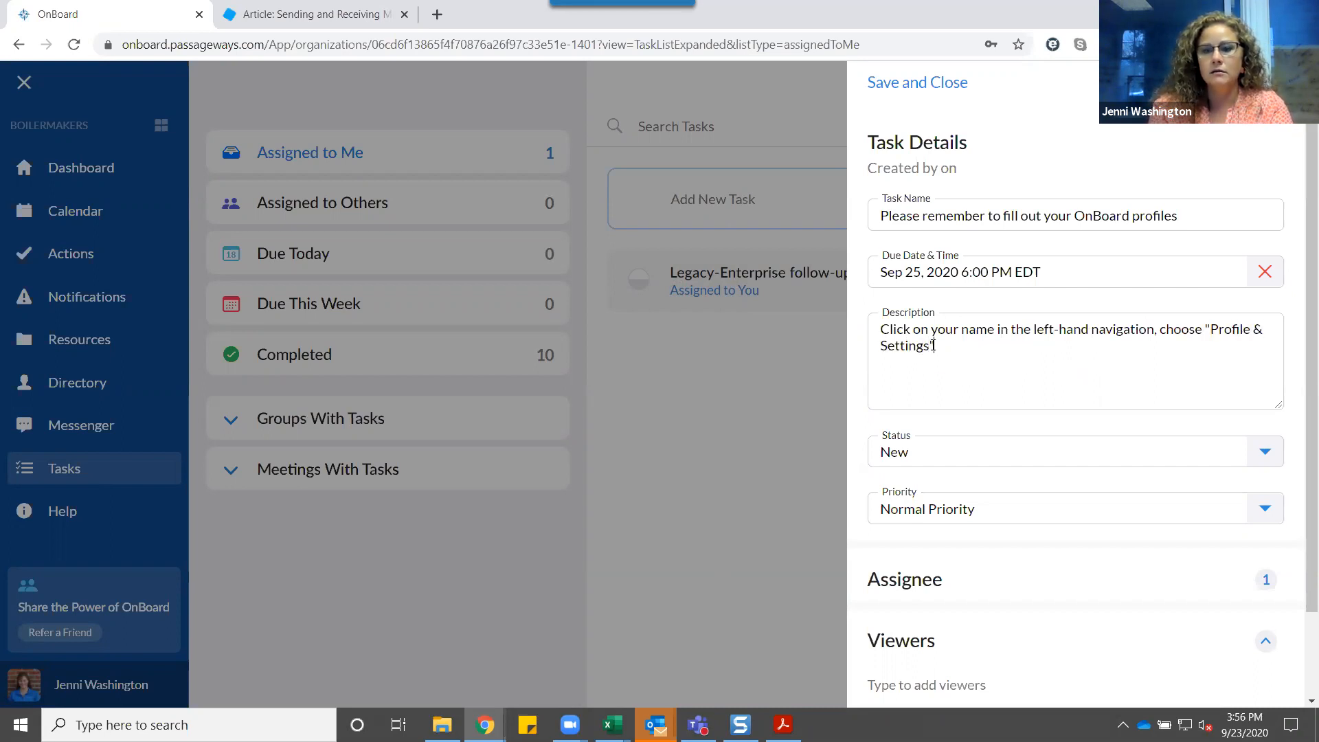
- Finish the description with "the Profile tab, add your picture and ohter details you would like to be available.", correcting the misspelled "edtails"
text( the Pr)
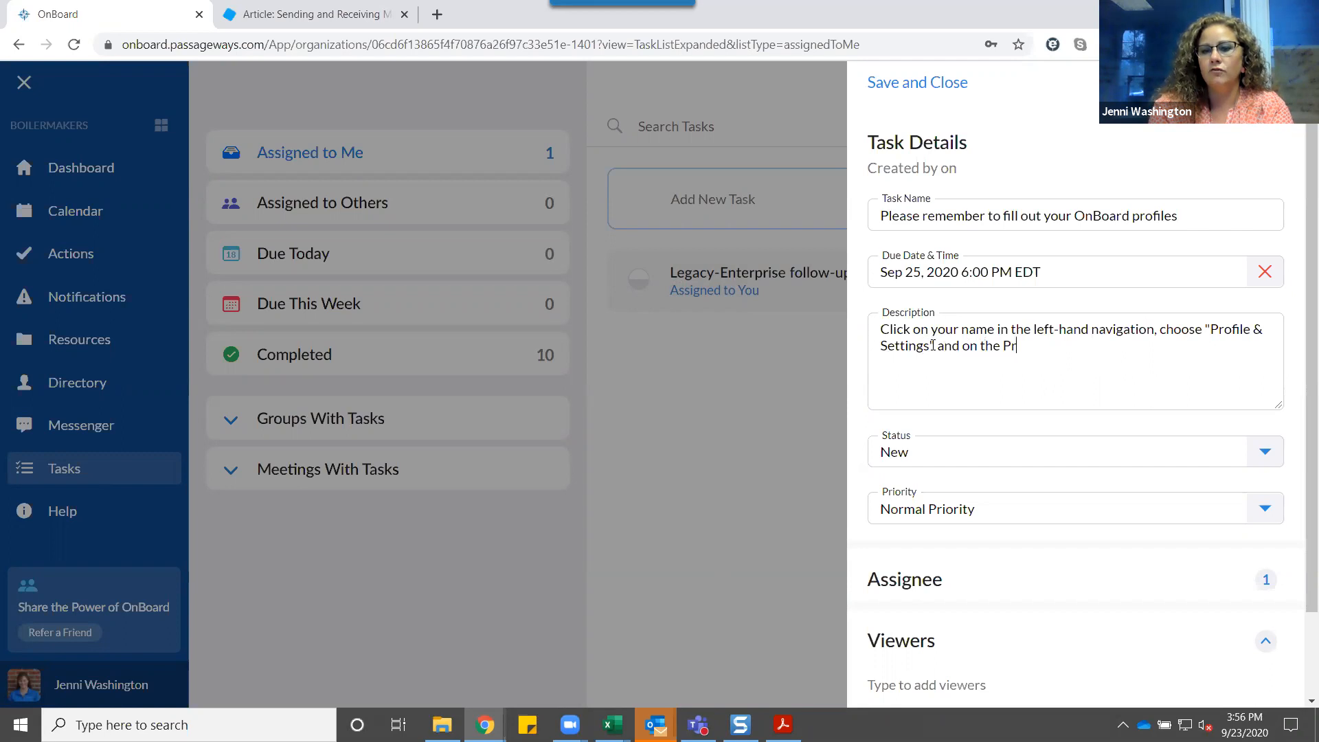
text(ofile tab, a)
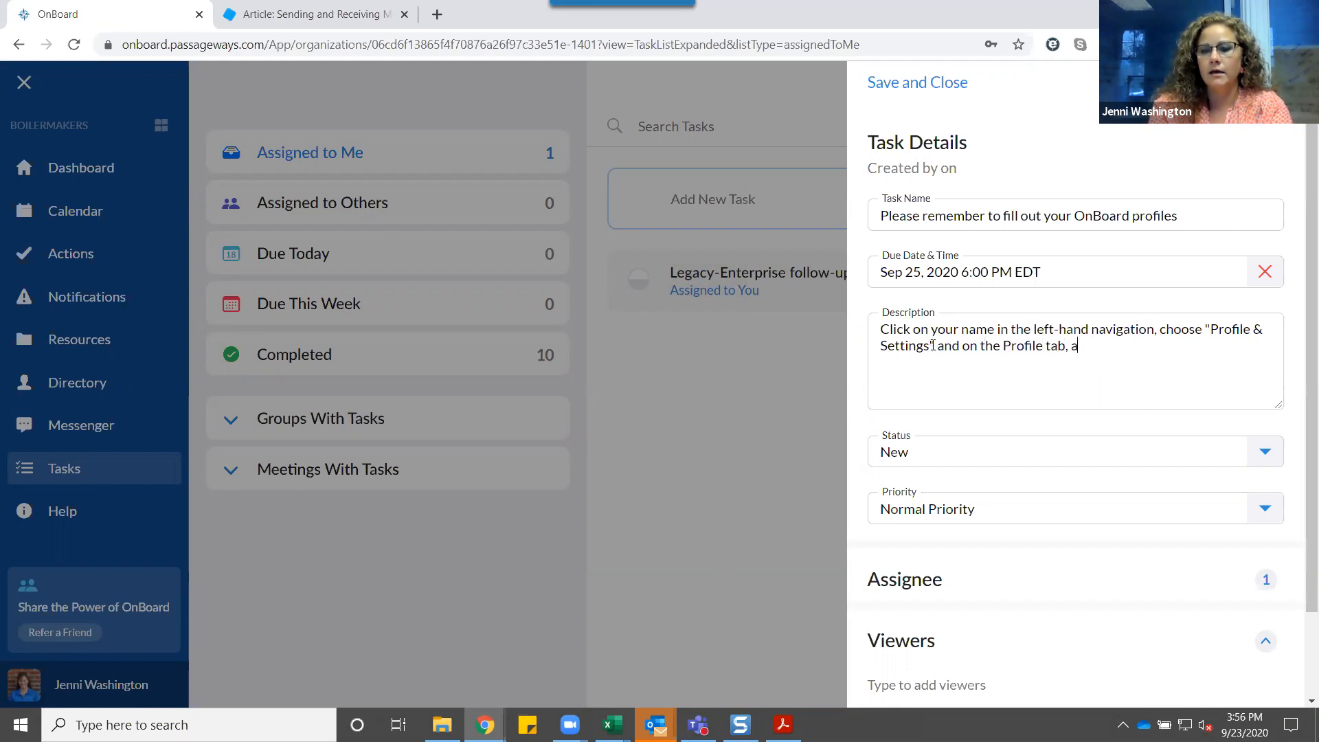
text(dd your picture and)
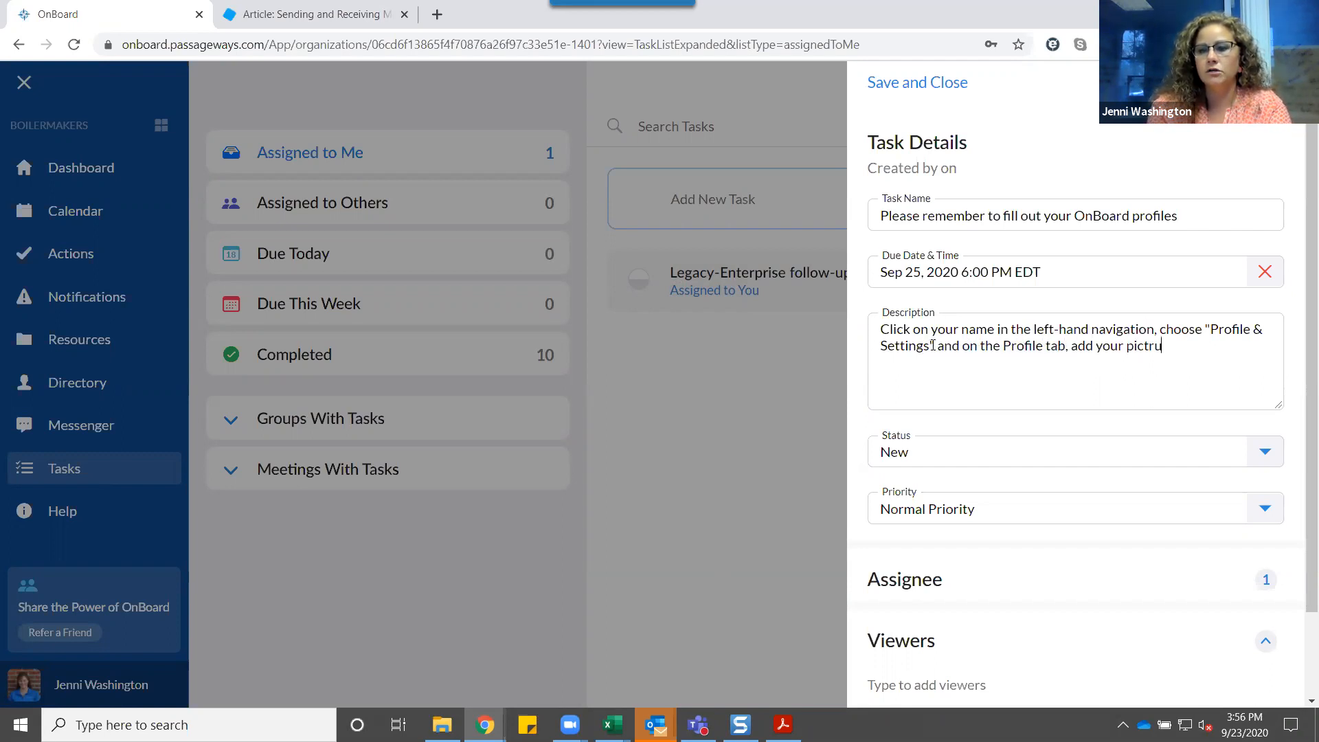
text( ohter edt)
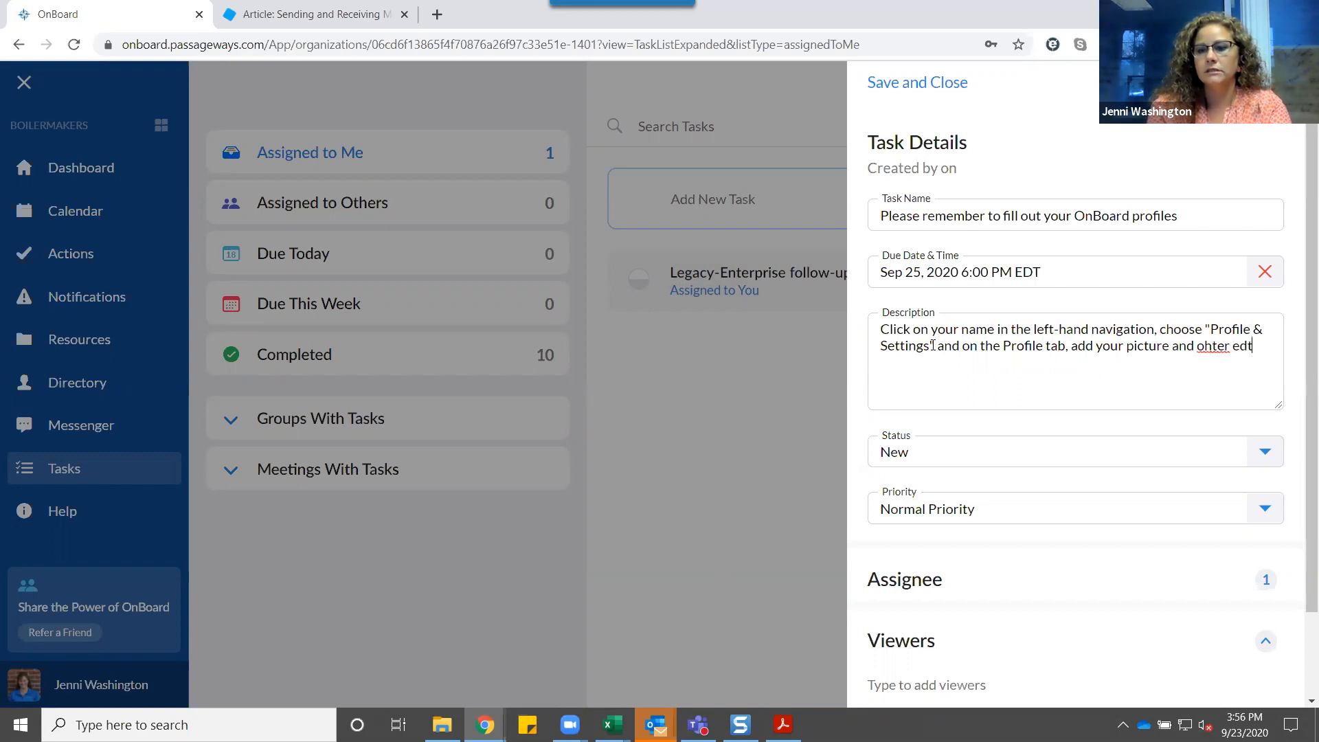
text(ails you would)
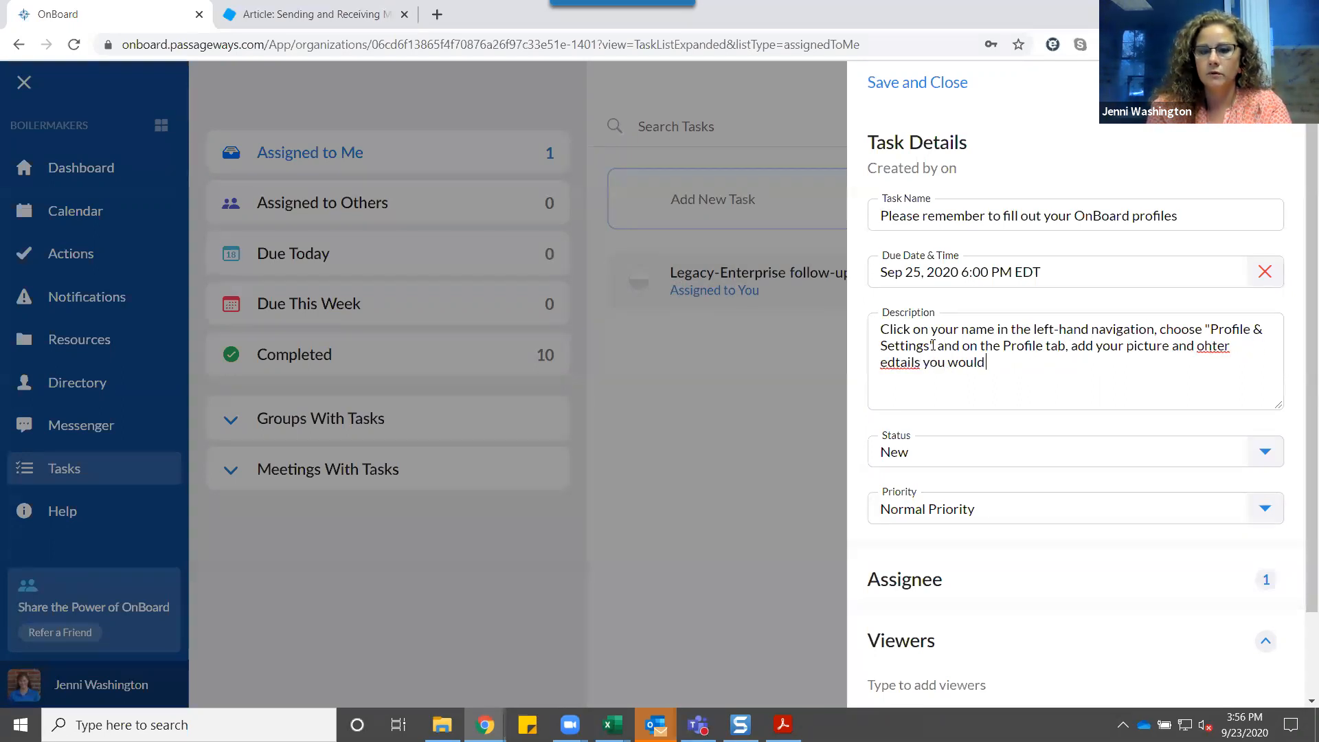
text( like to be)
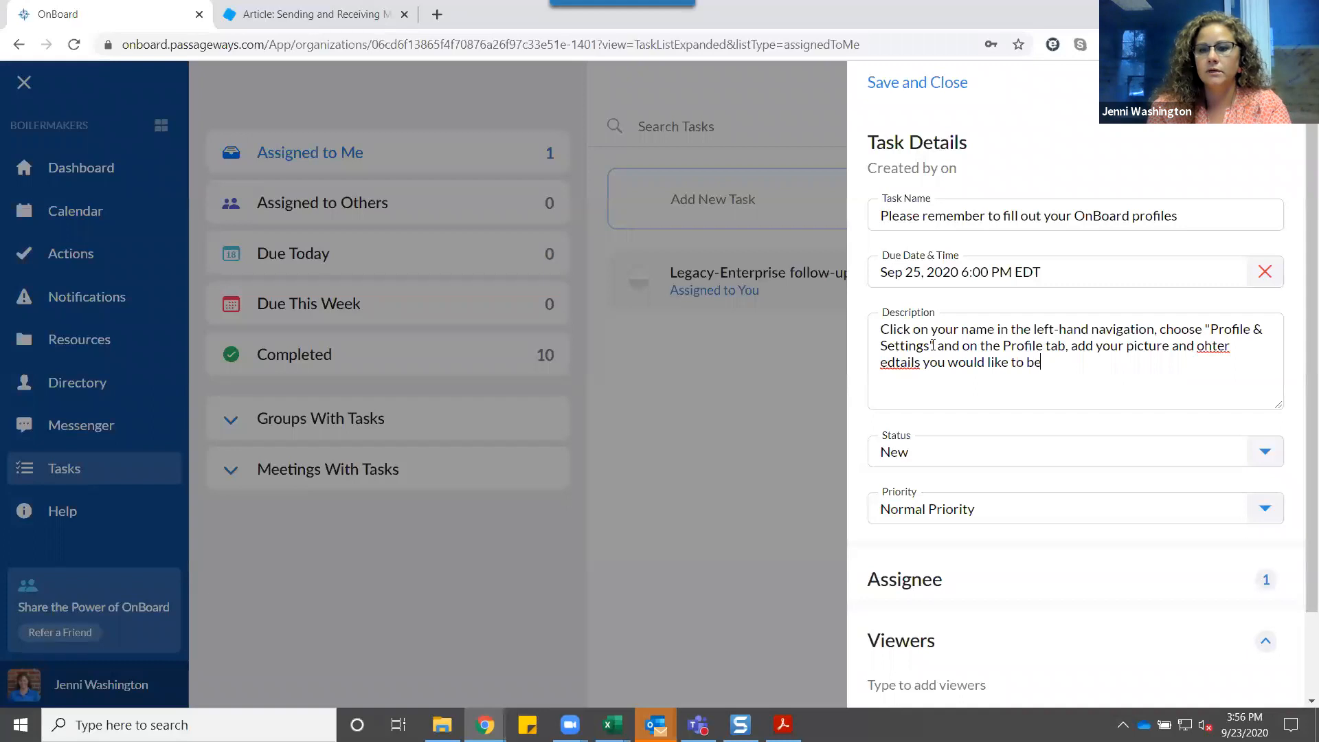
text( availalbe.)
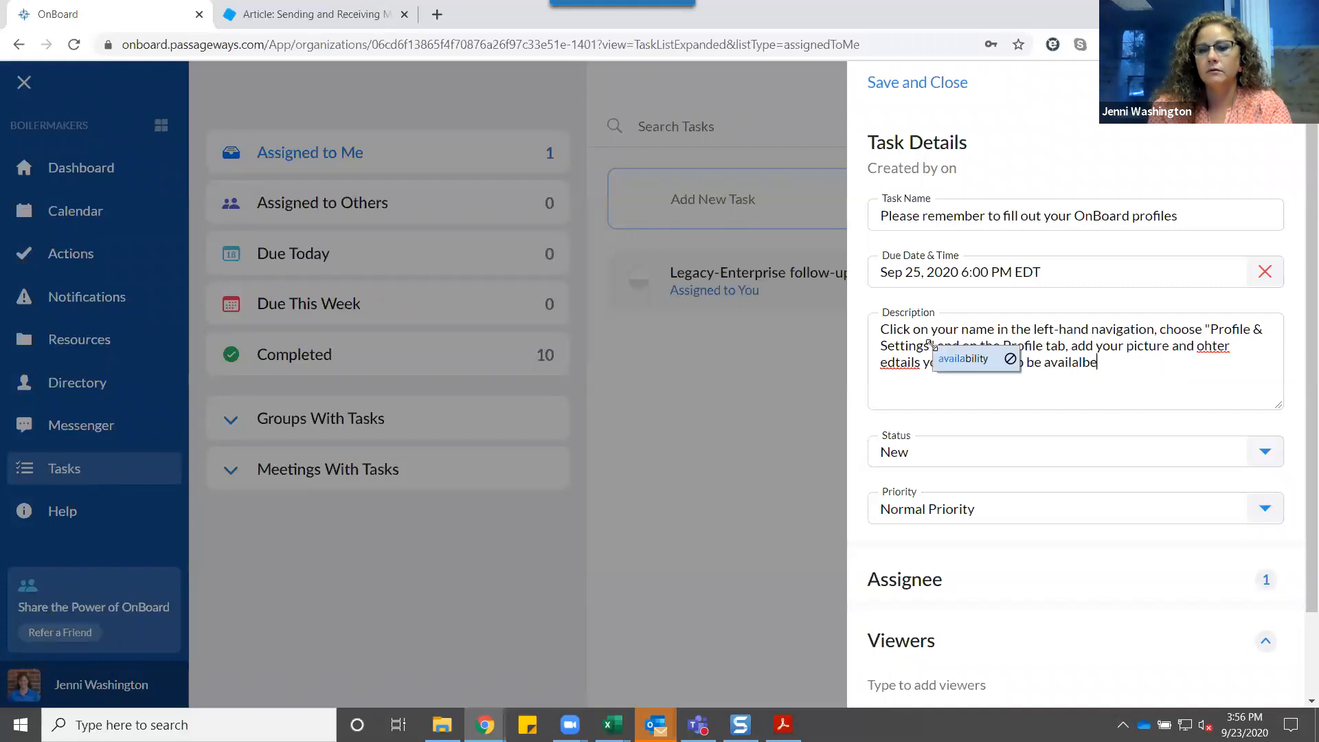
key(BackSpace)
key(BackSpace)
key(BackSpace)
key(BackSpace)
text(ble.)
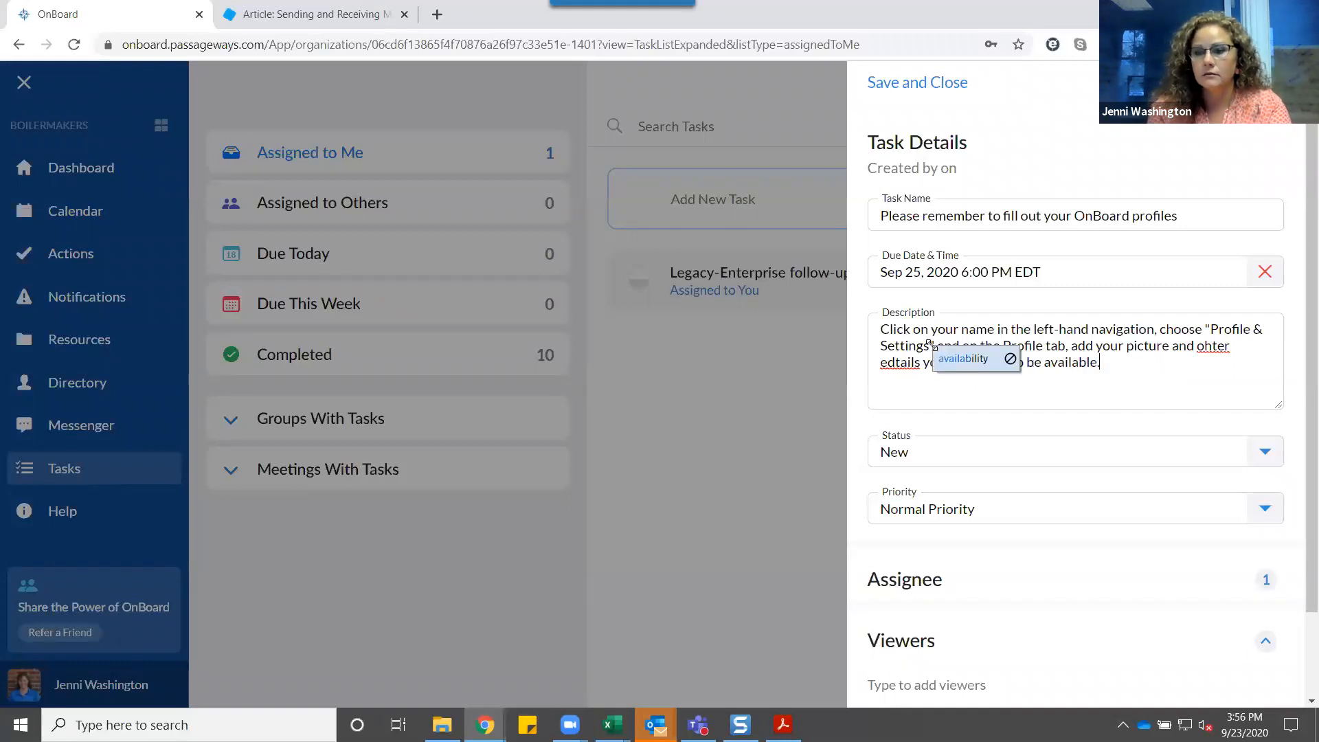
right_click(895, 371)
click(932, 384)
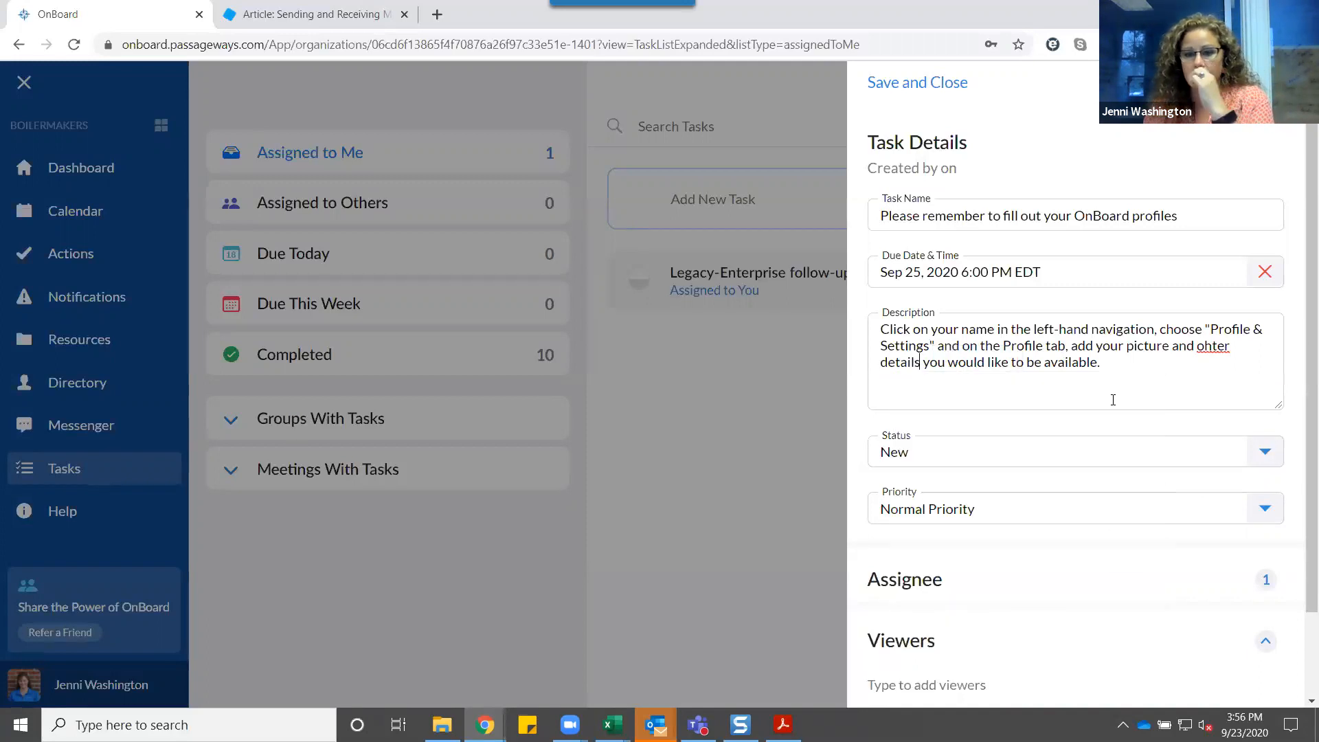
- Look through the task's status options, keeping New, and set its priority to Low Priority
click(1020, 462)
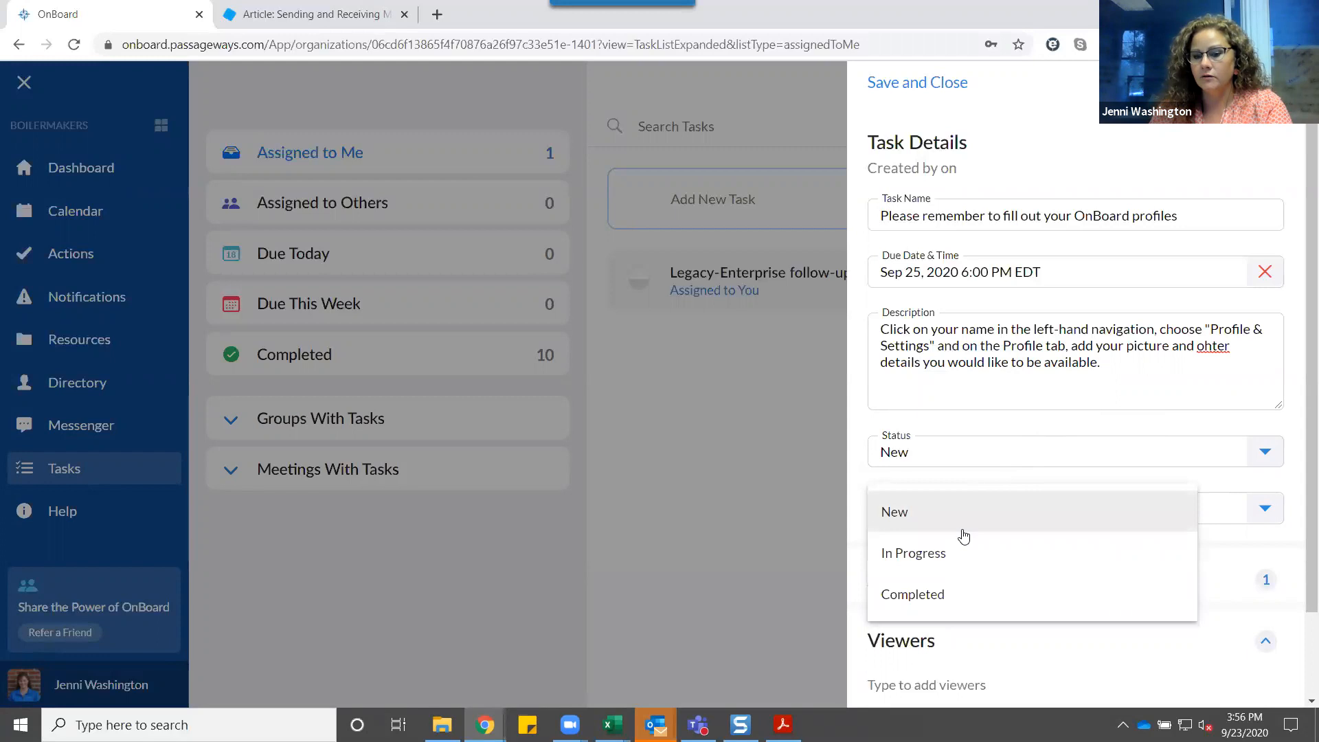
click(1003, 395)
scroll(1024, 382, down, 2)
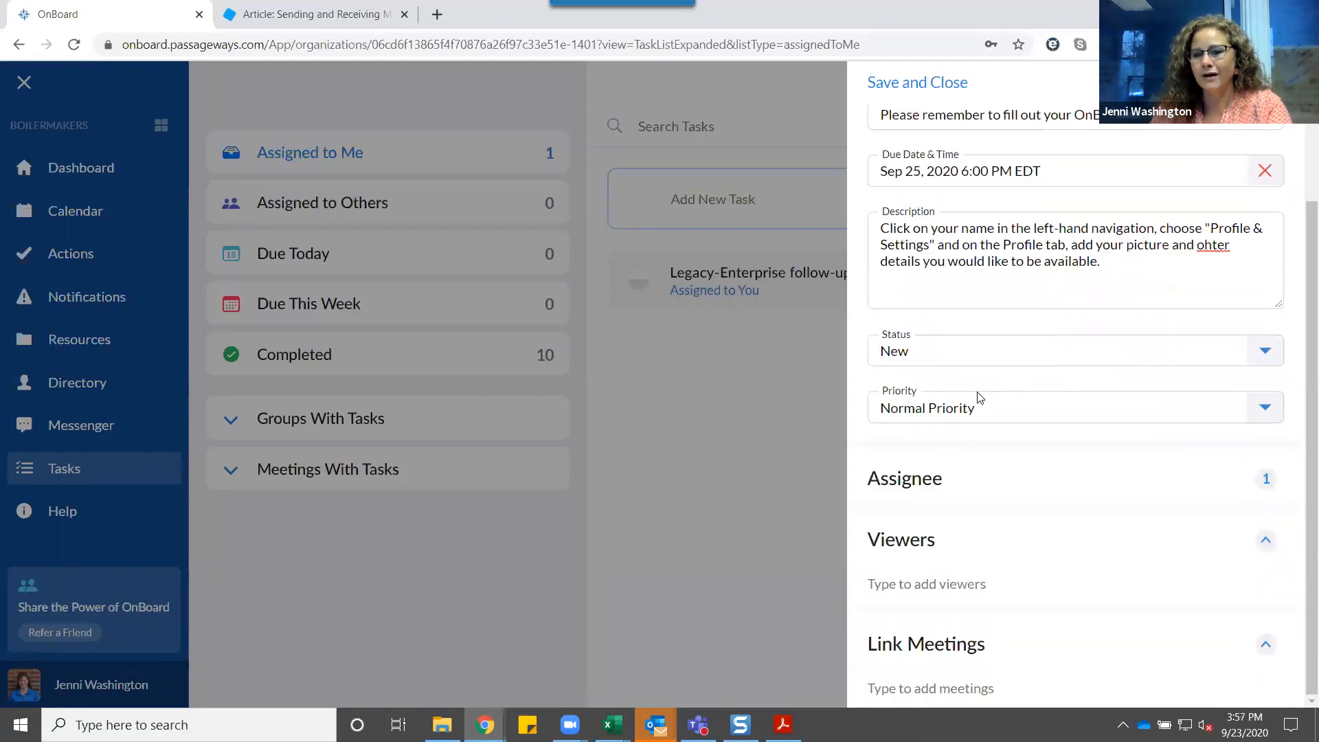
click(963, 416)
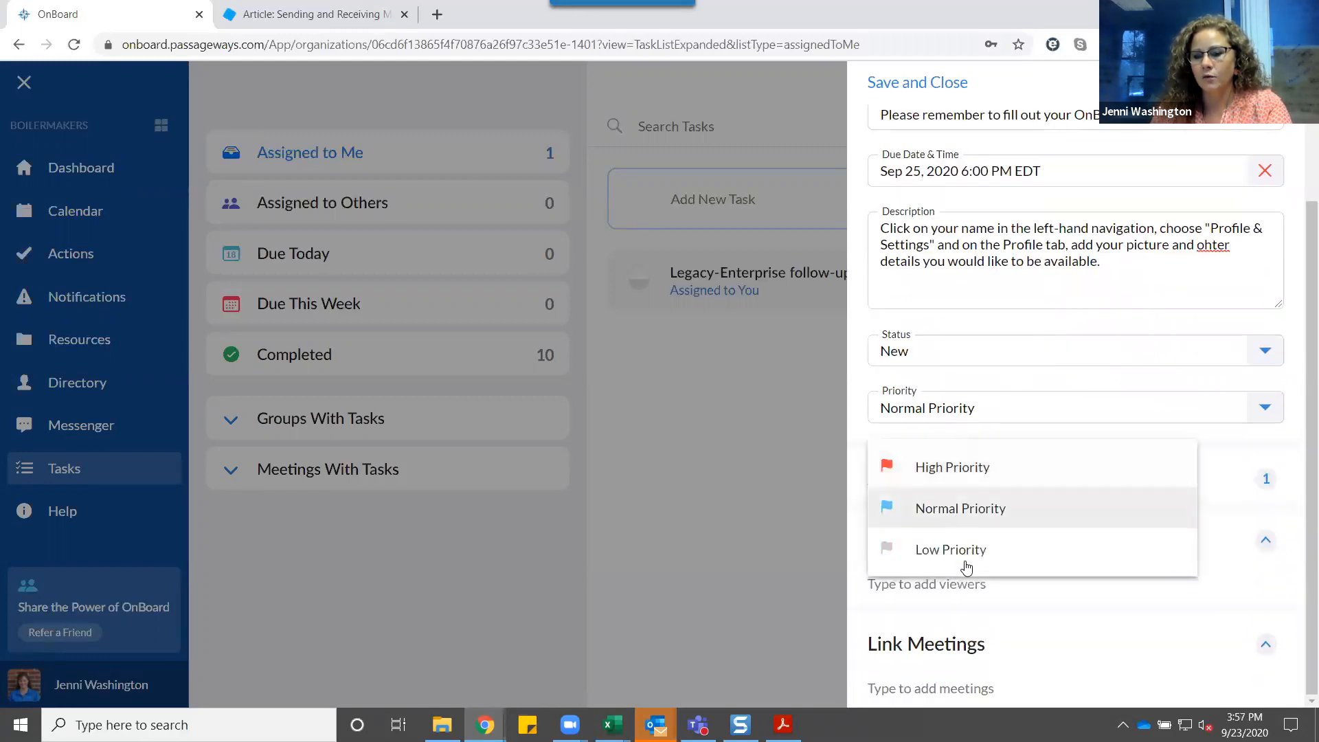
click(988, 542)
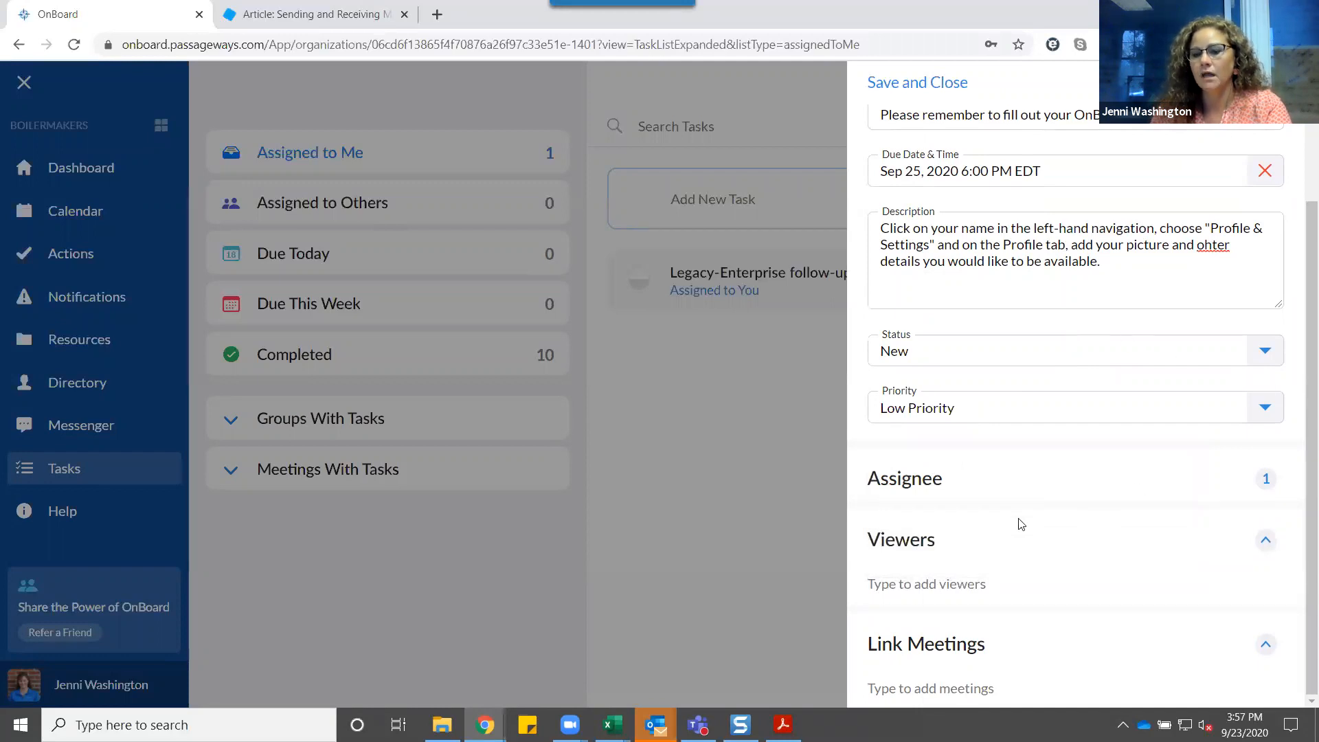
- Expand the task's assignees and add the Board of Directors group as an additional assignee
click(1266, 481)
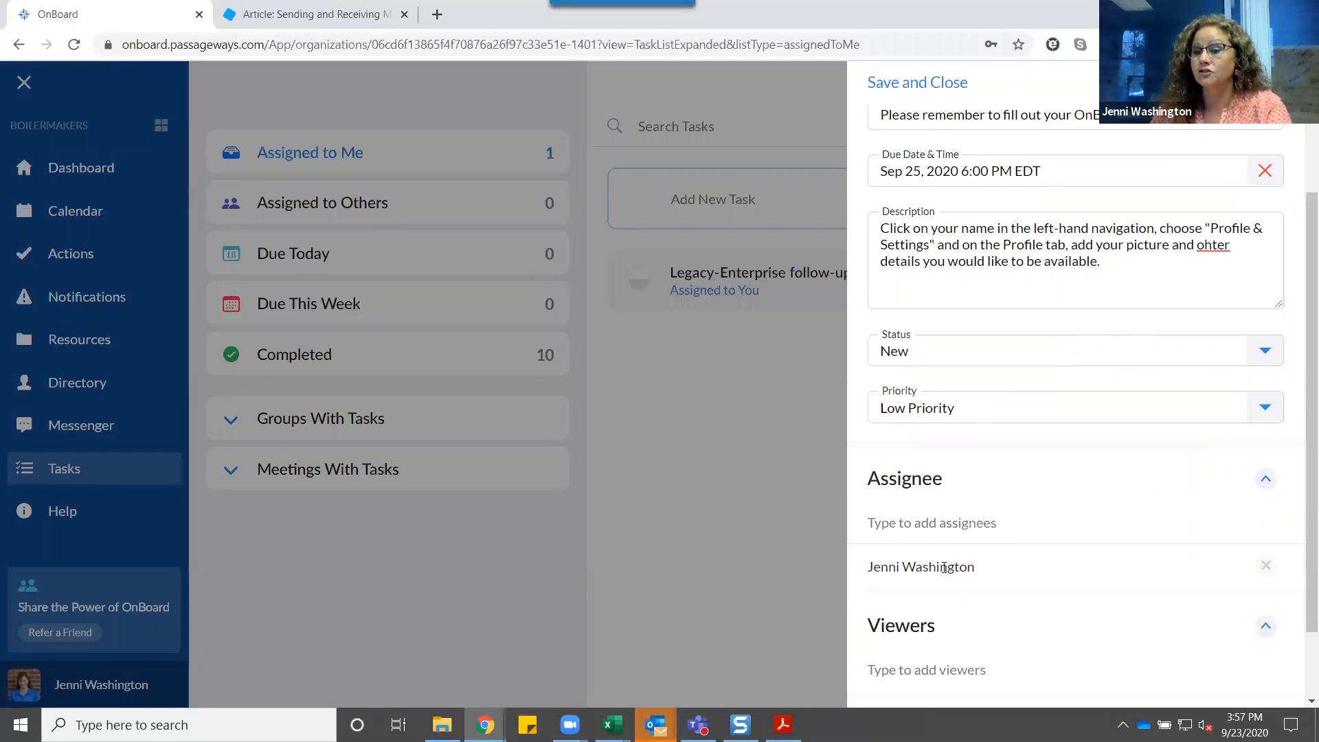
click(924, 528)
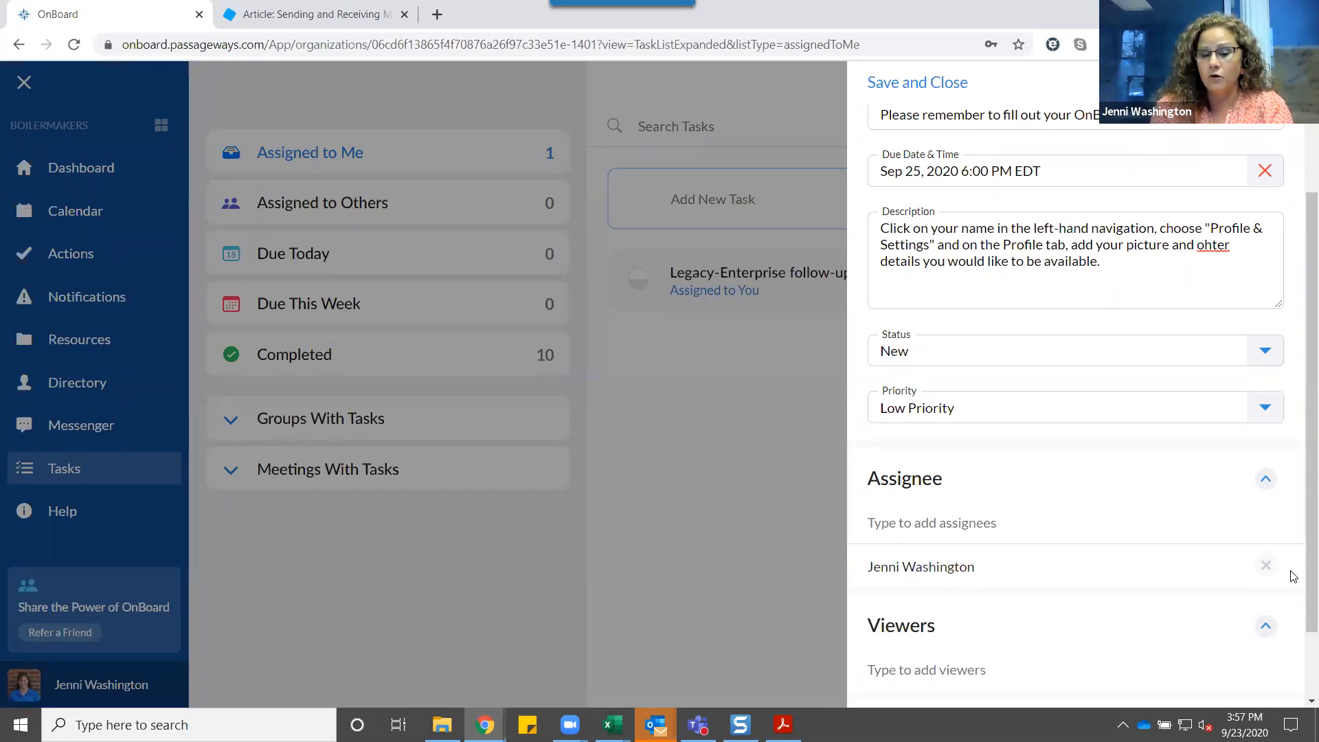
text(Board)
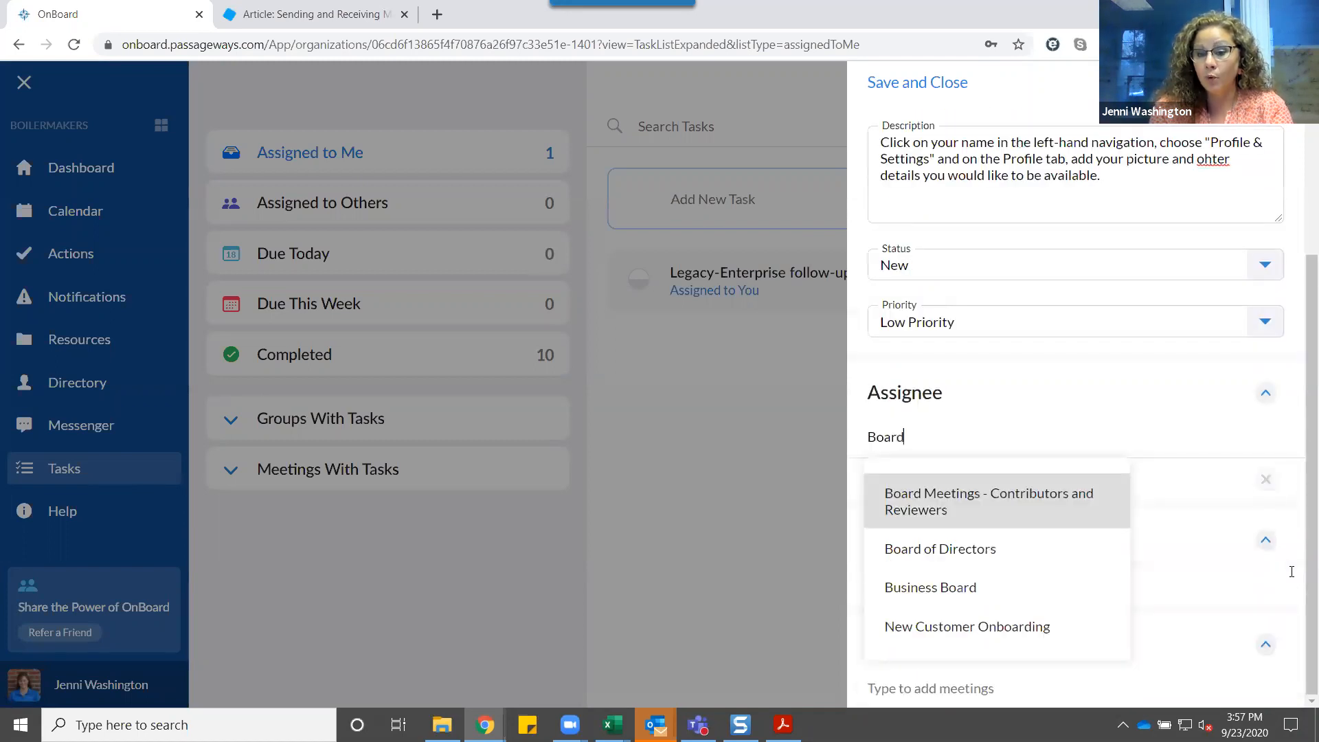
click(939, 554)
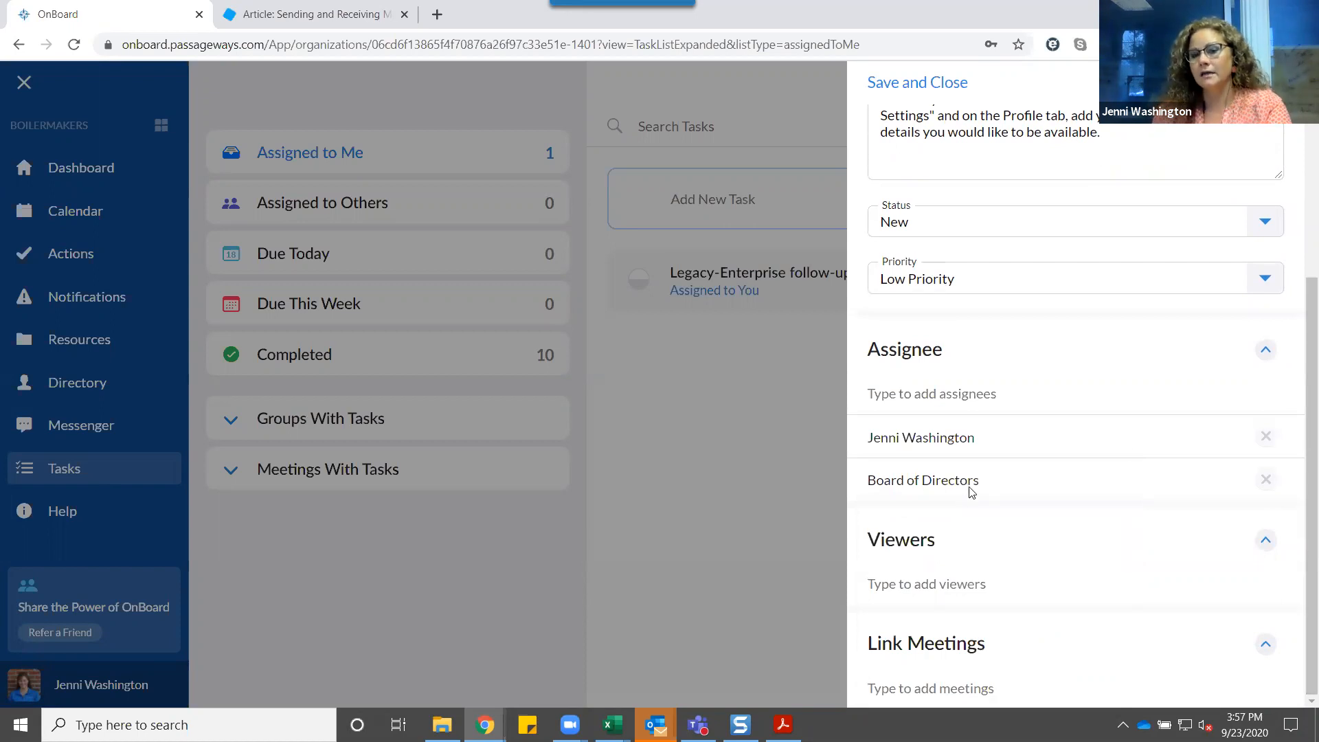
- Review the task details and add one individual member by first name as a viewer of the task
scroll(970, 487, up, 3)
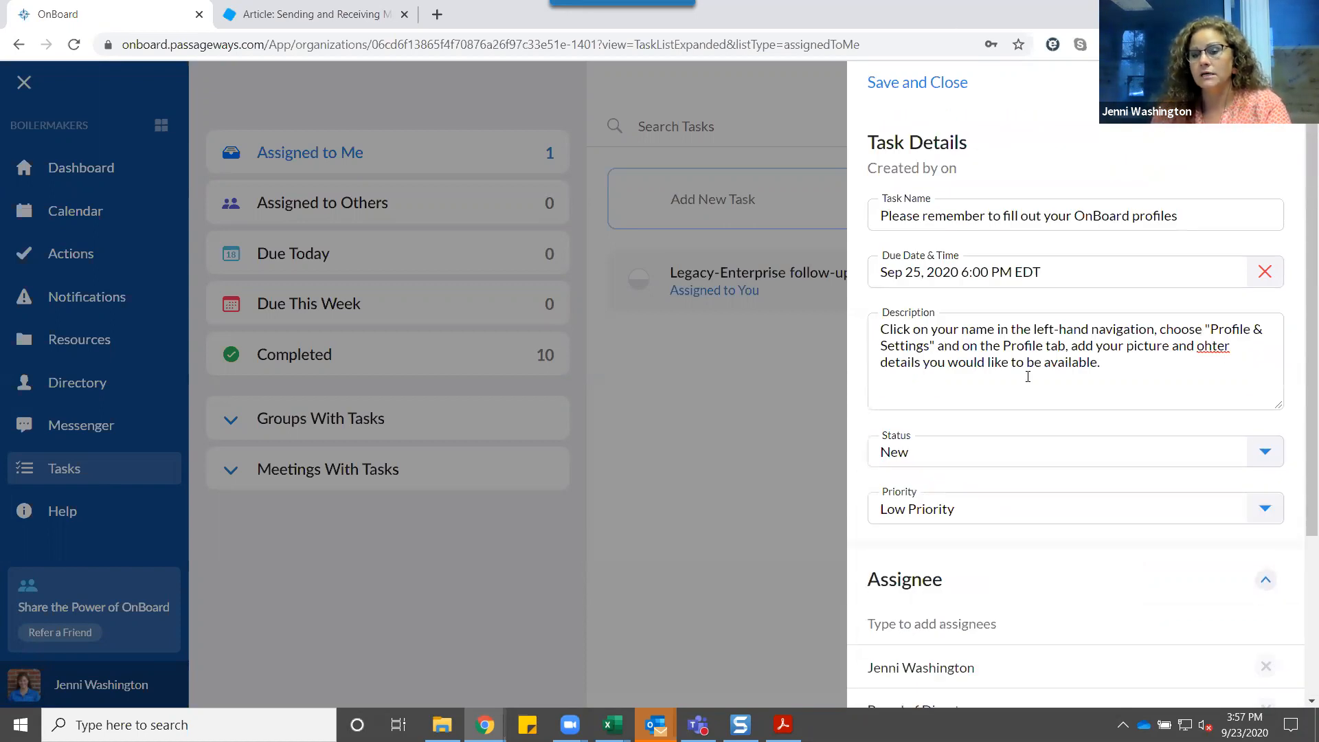
scroll(1024, 426, down, 3)
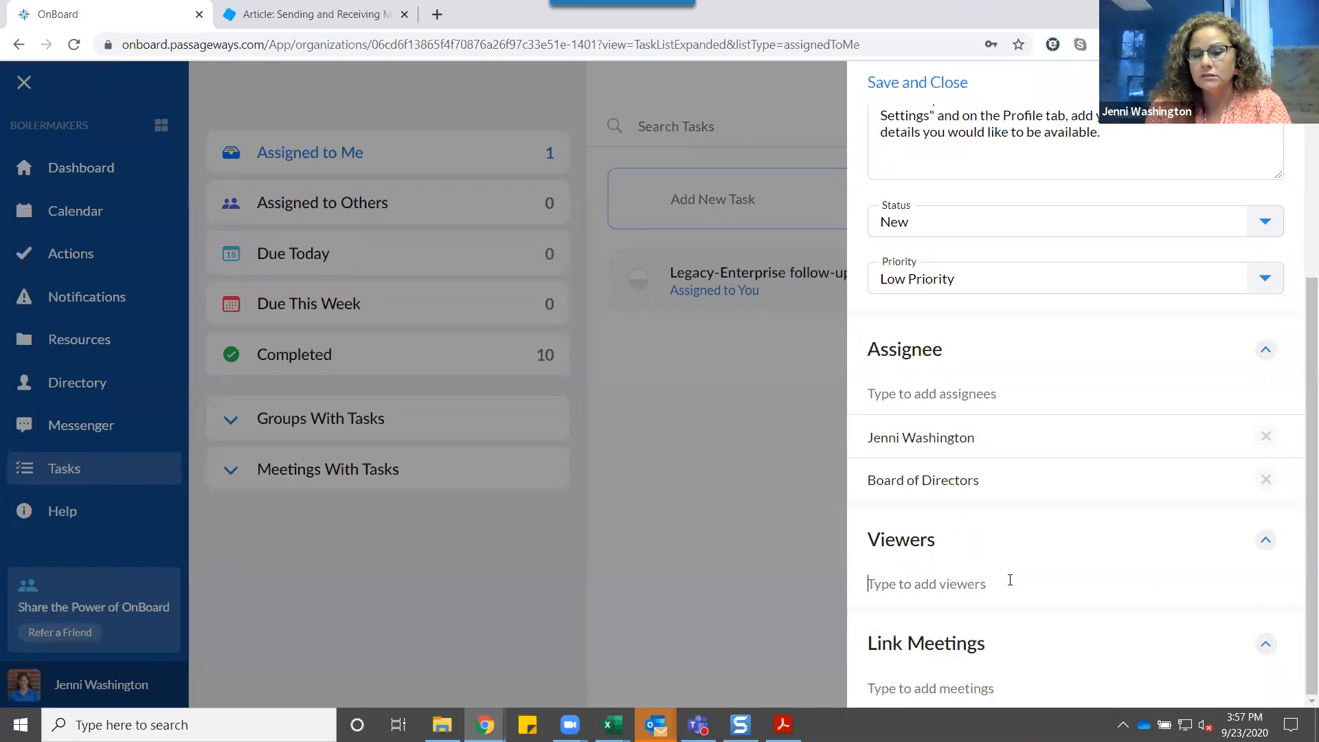
text(dean)
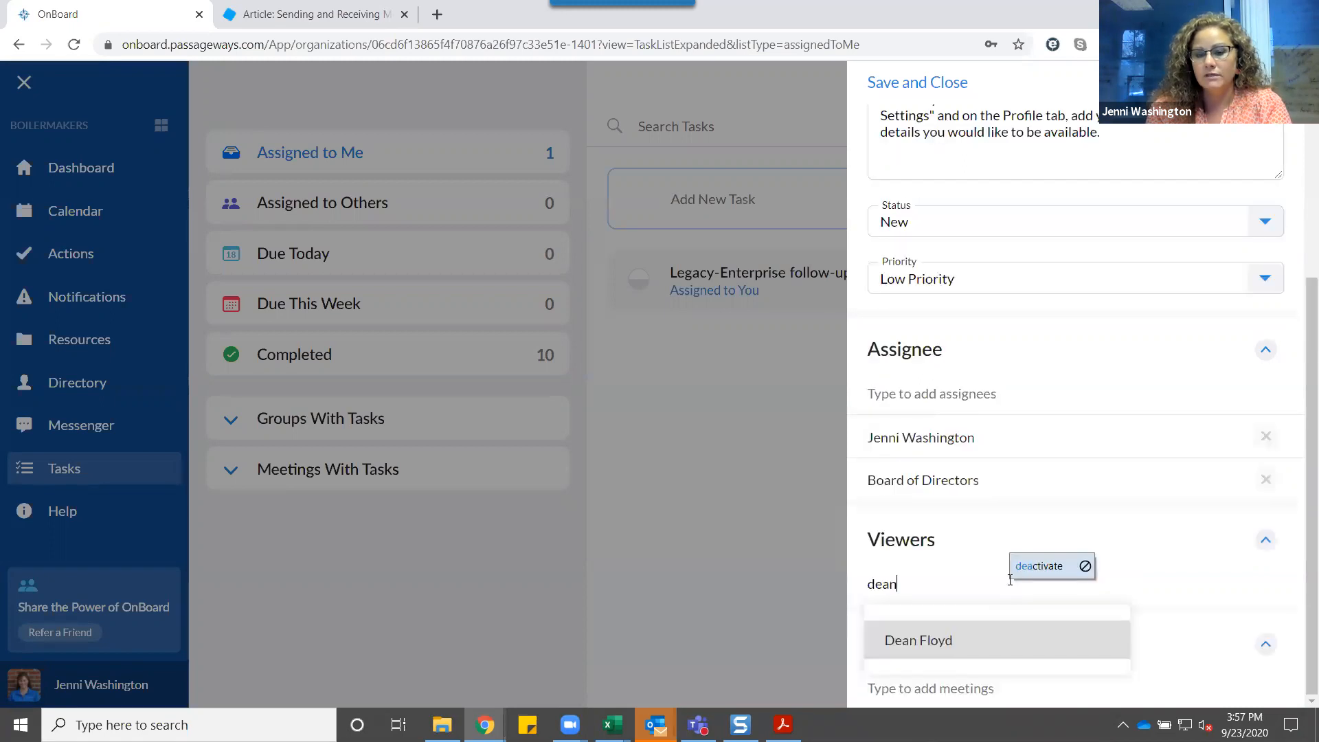
click(942, 650)
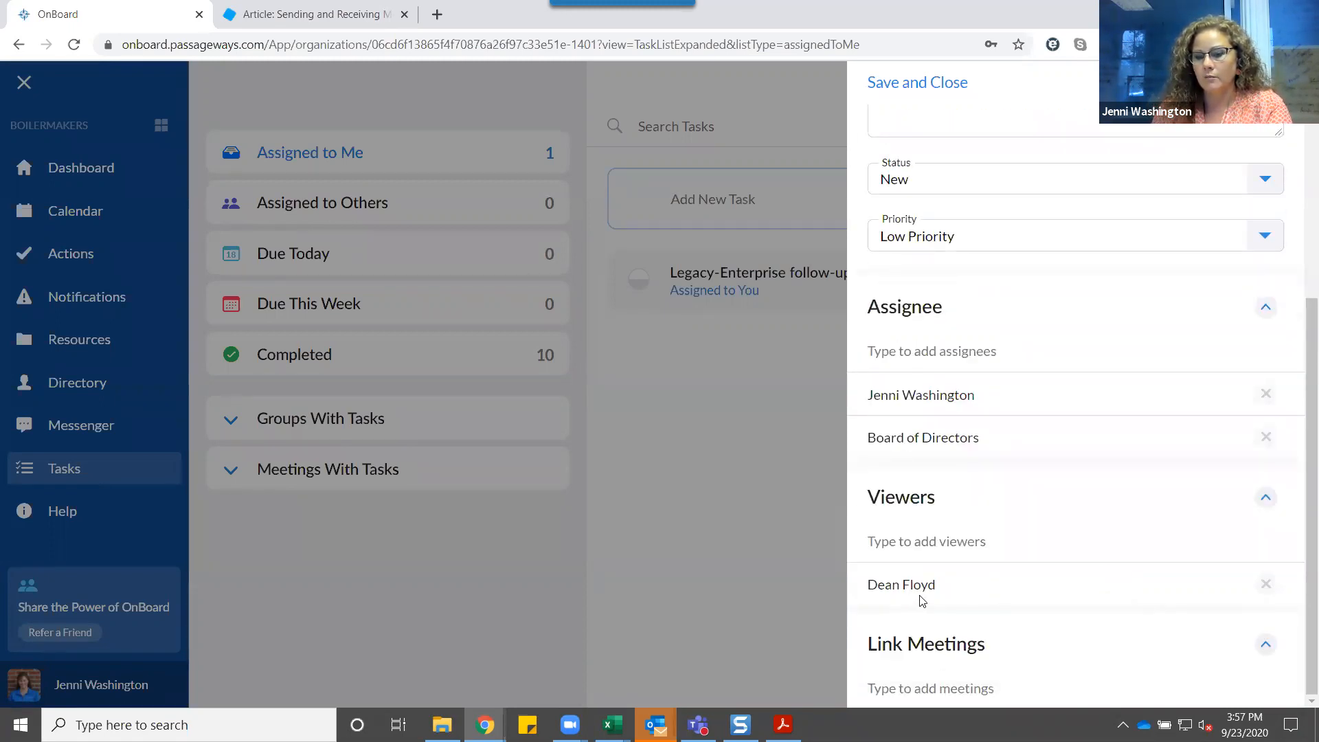
- Link the "[Example] New Member Orientation" meeting to the task, and save and close the task
click(1020, 694)
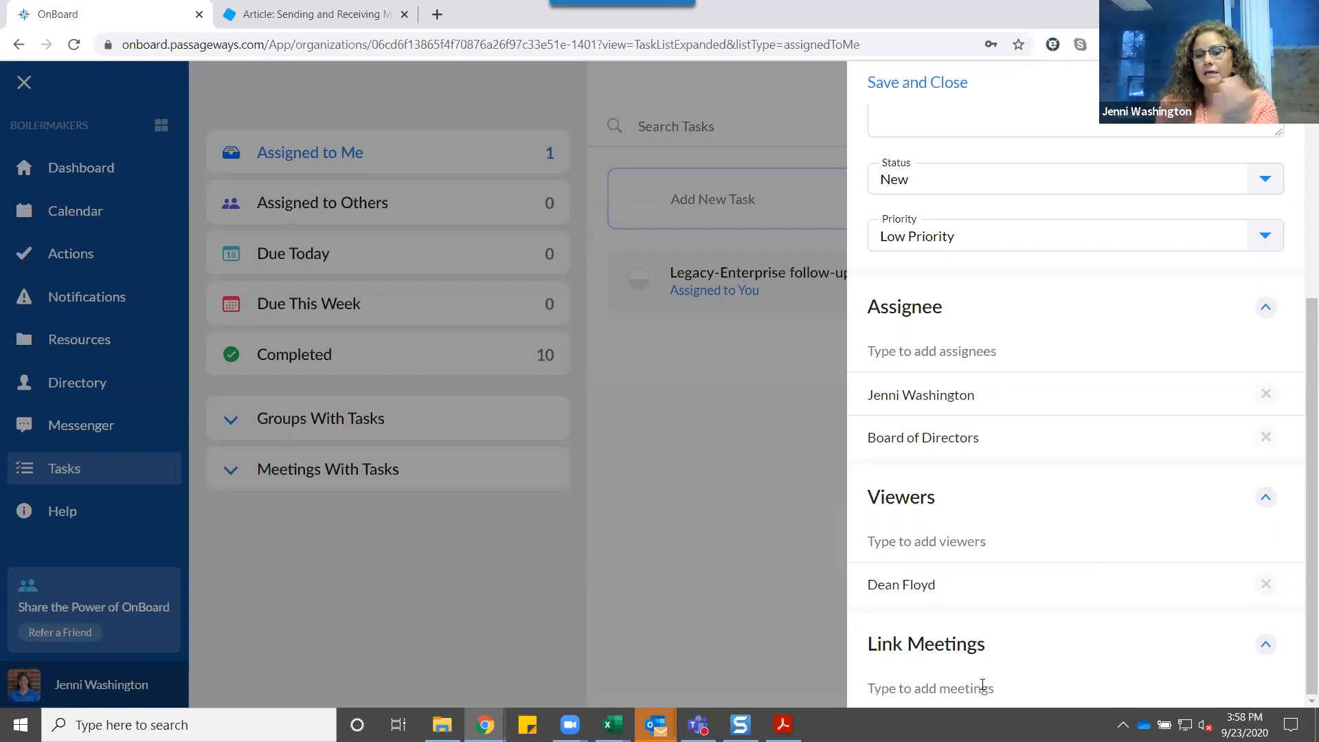
text(orientation)
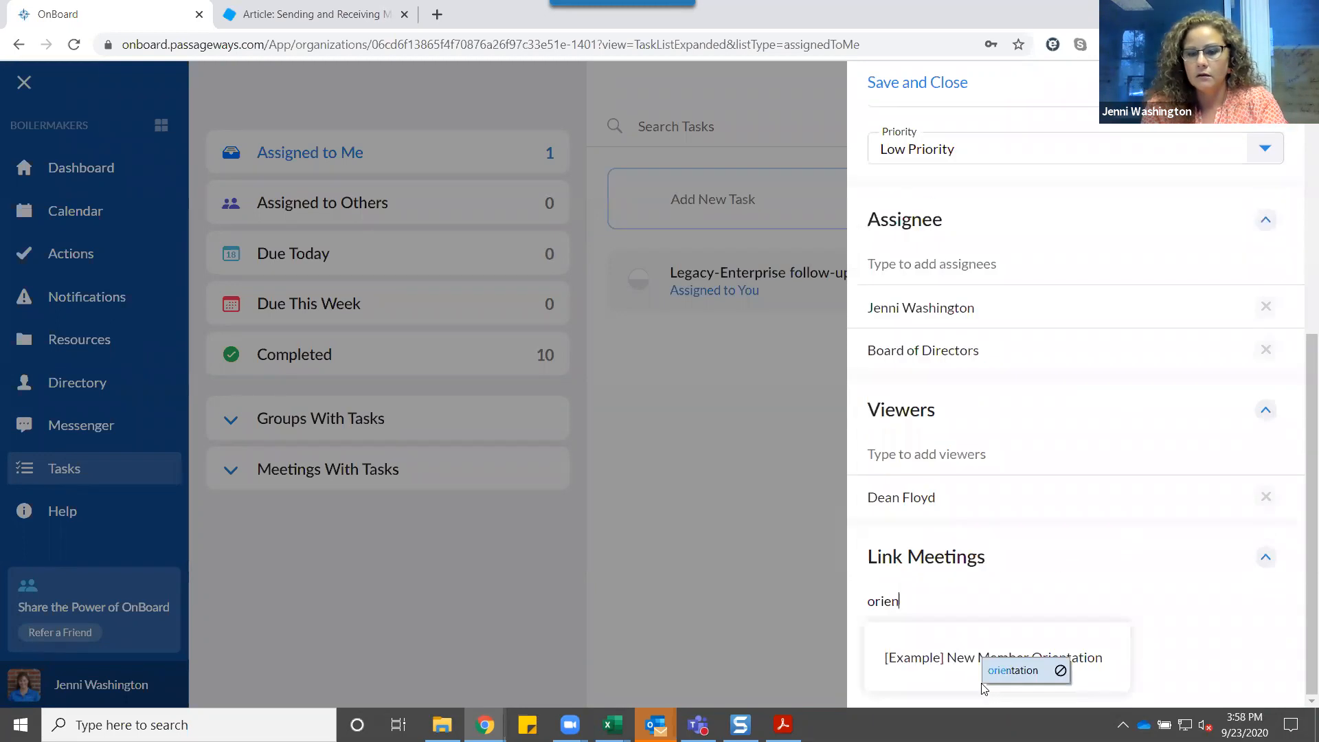
click(962, 664)
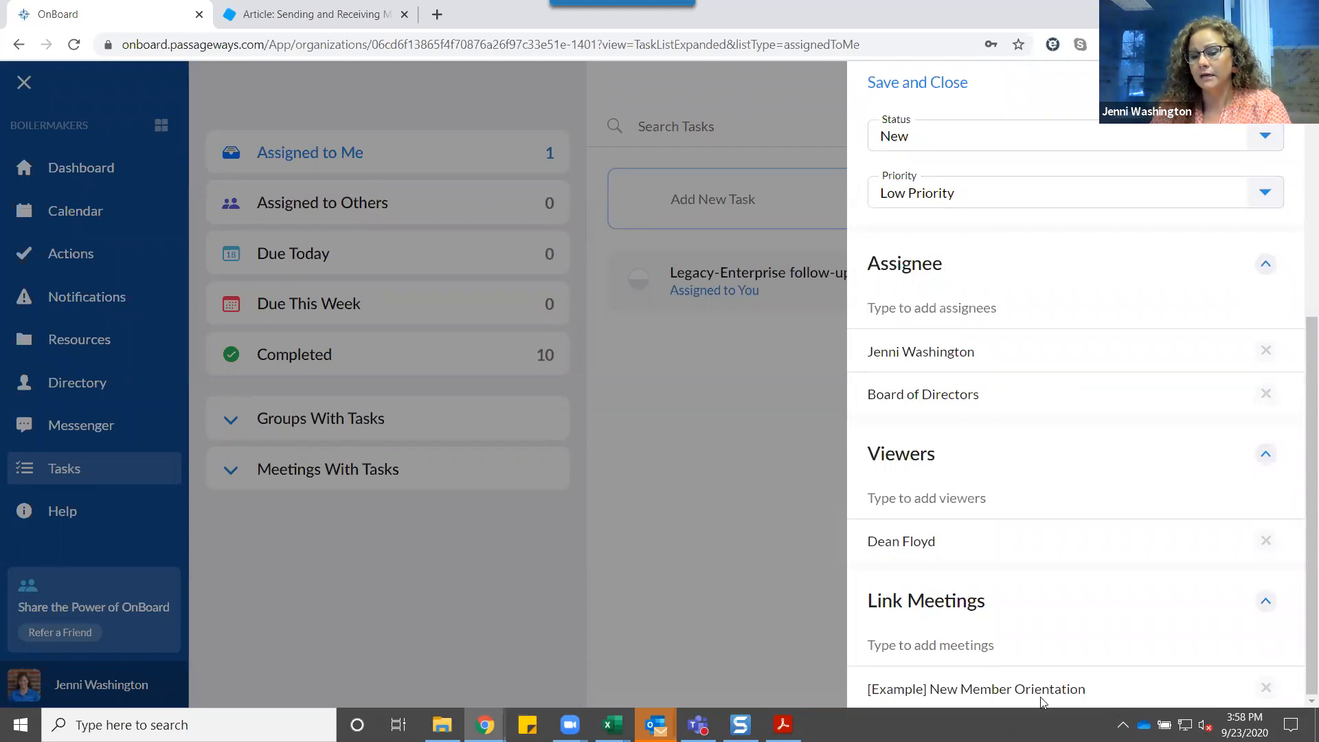
scroll(1089, 221, up, 5)
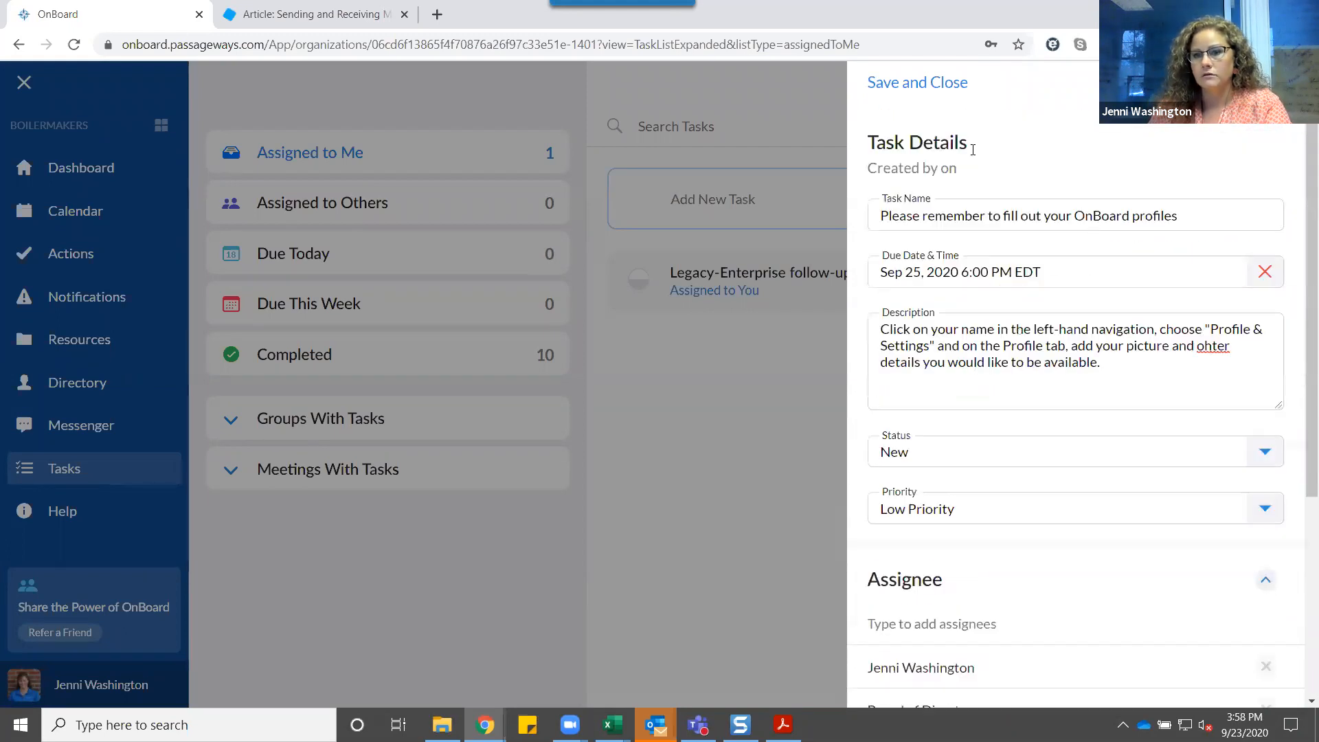
click(936, 85)
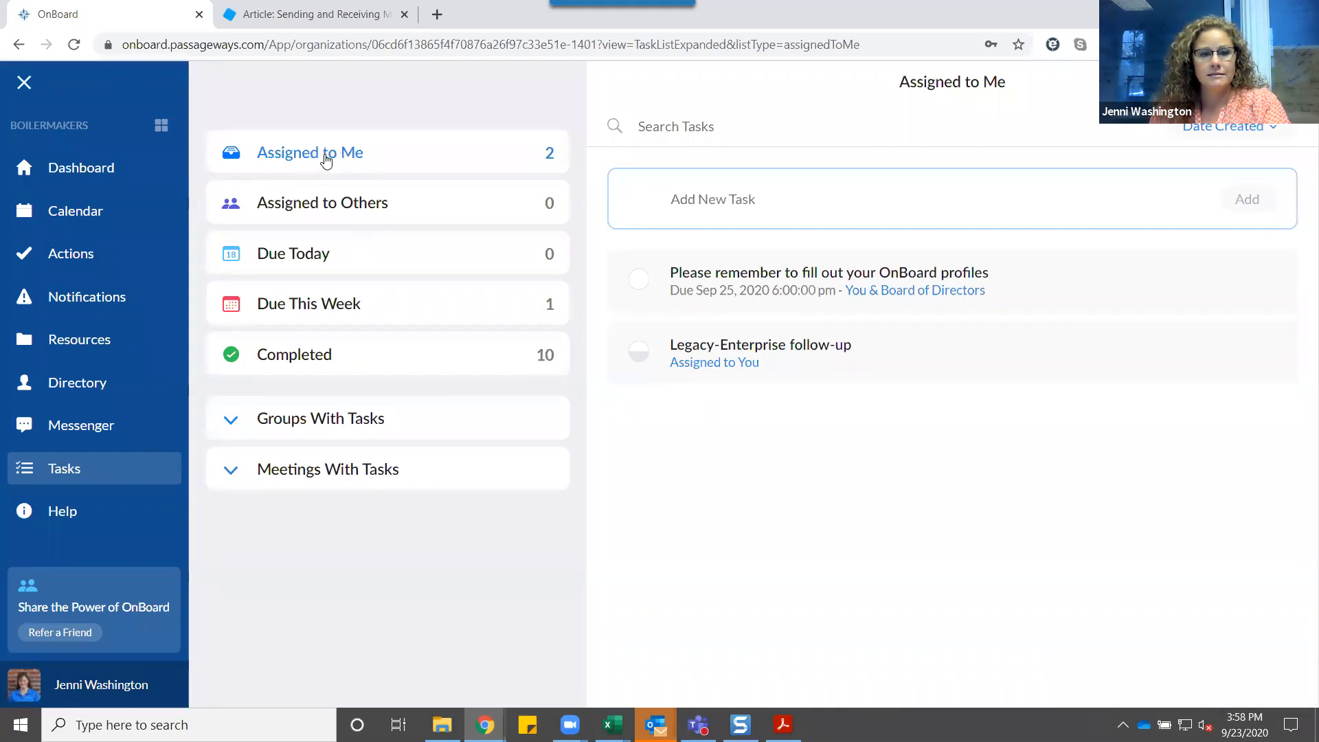
- Examine the Due This Week and Completed lists and the groups and meetings with tasks, ending on the Assigned to Me list
click(347, 306)
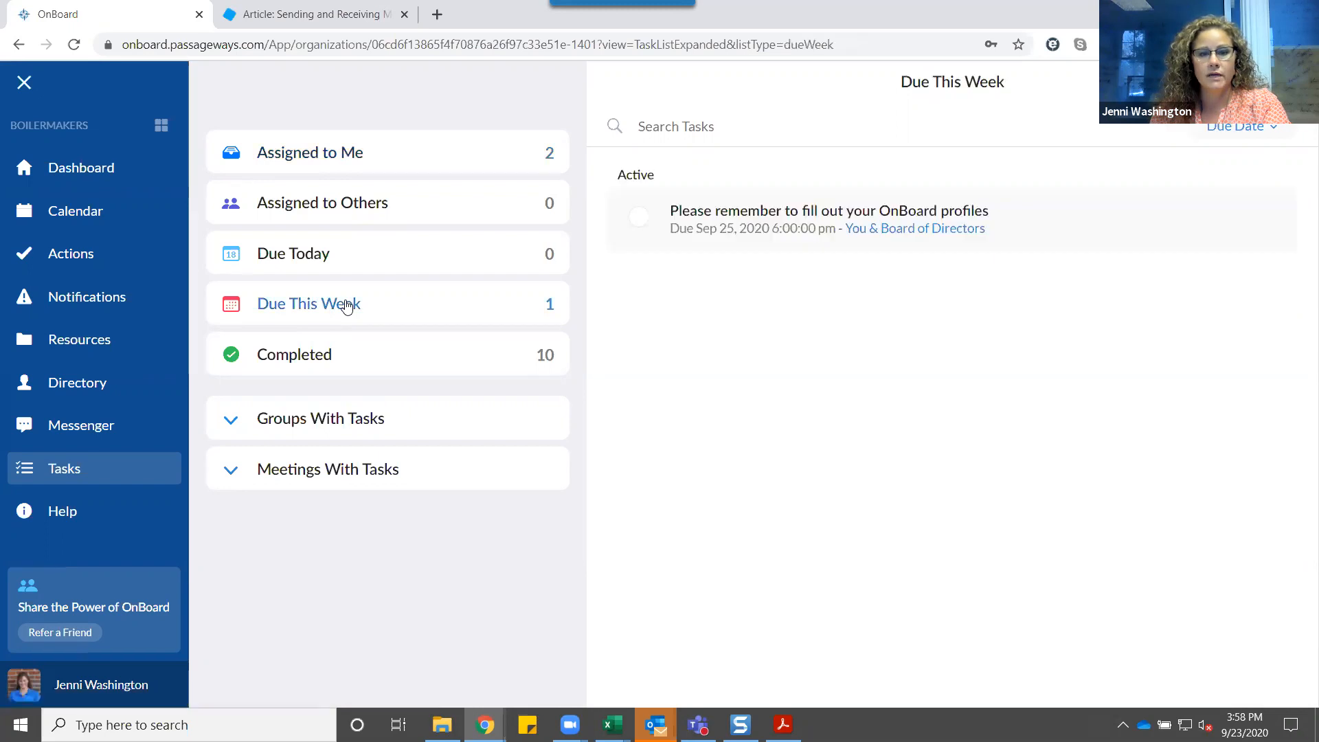
click(309, 357)
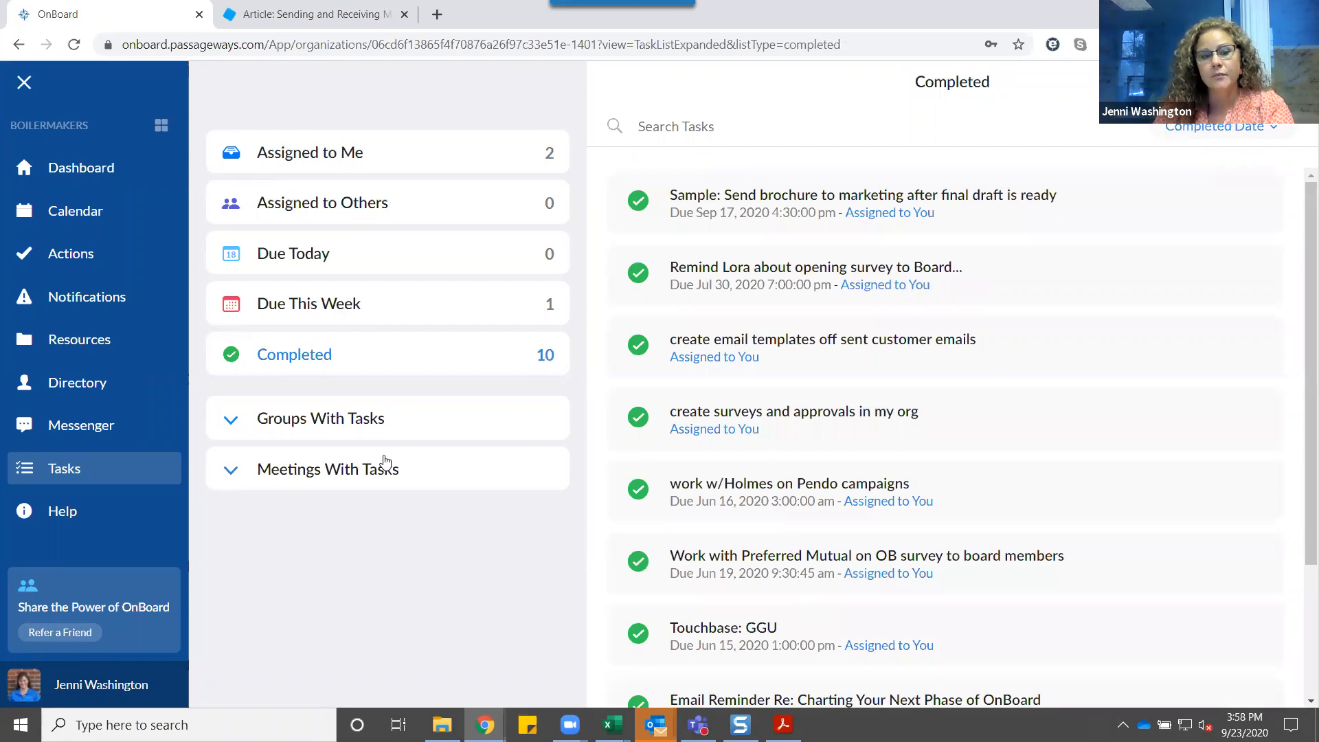
click(234, 422)
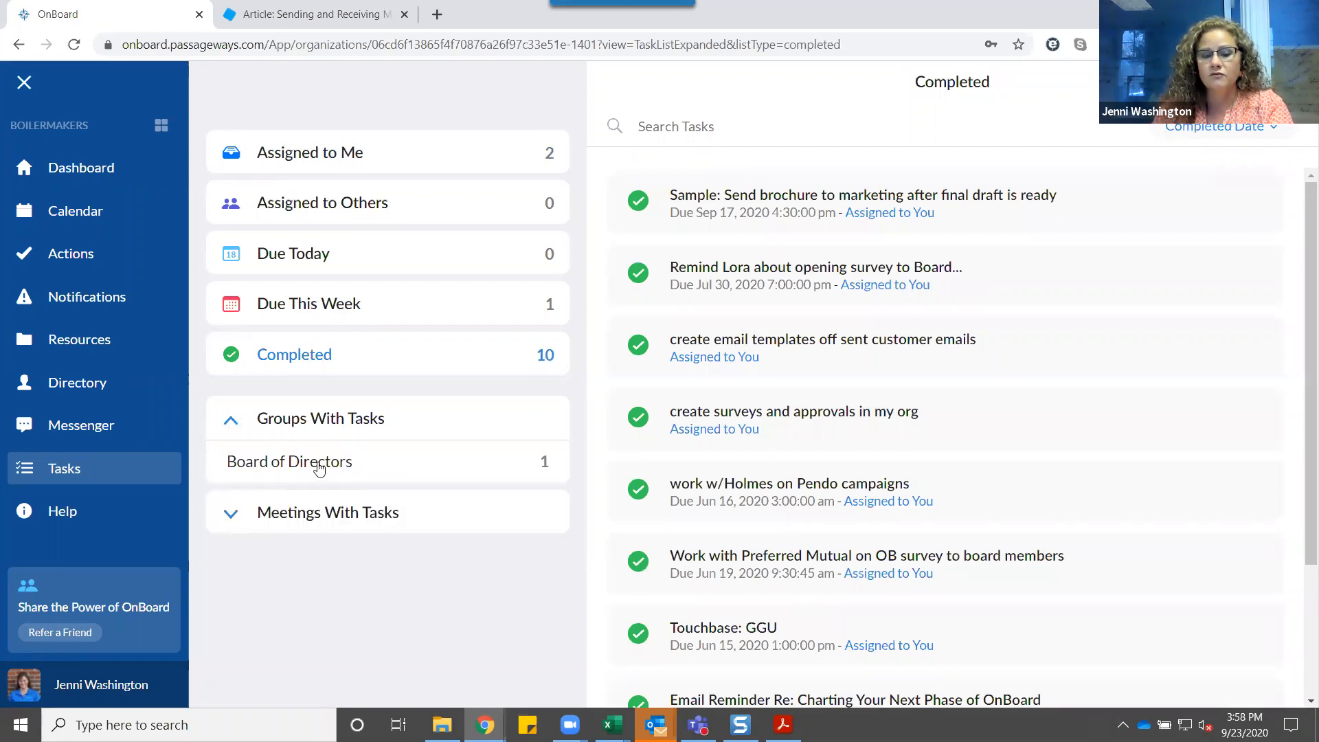
click(259, 509)
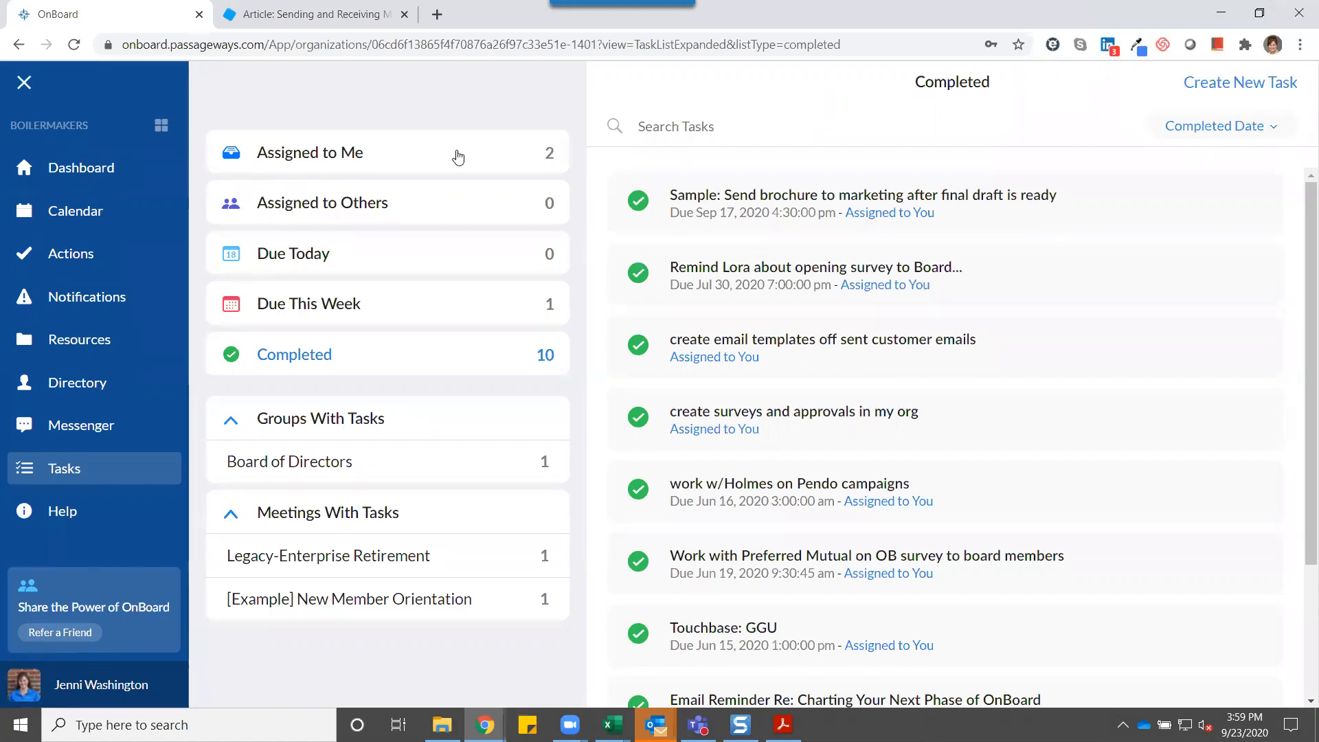
click(366, 153)
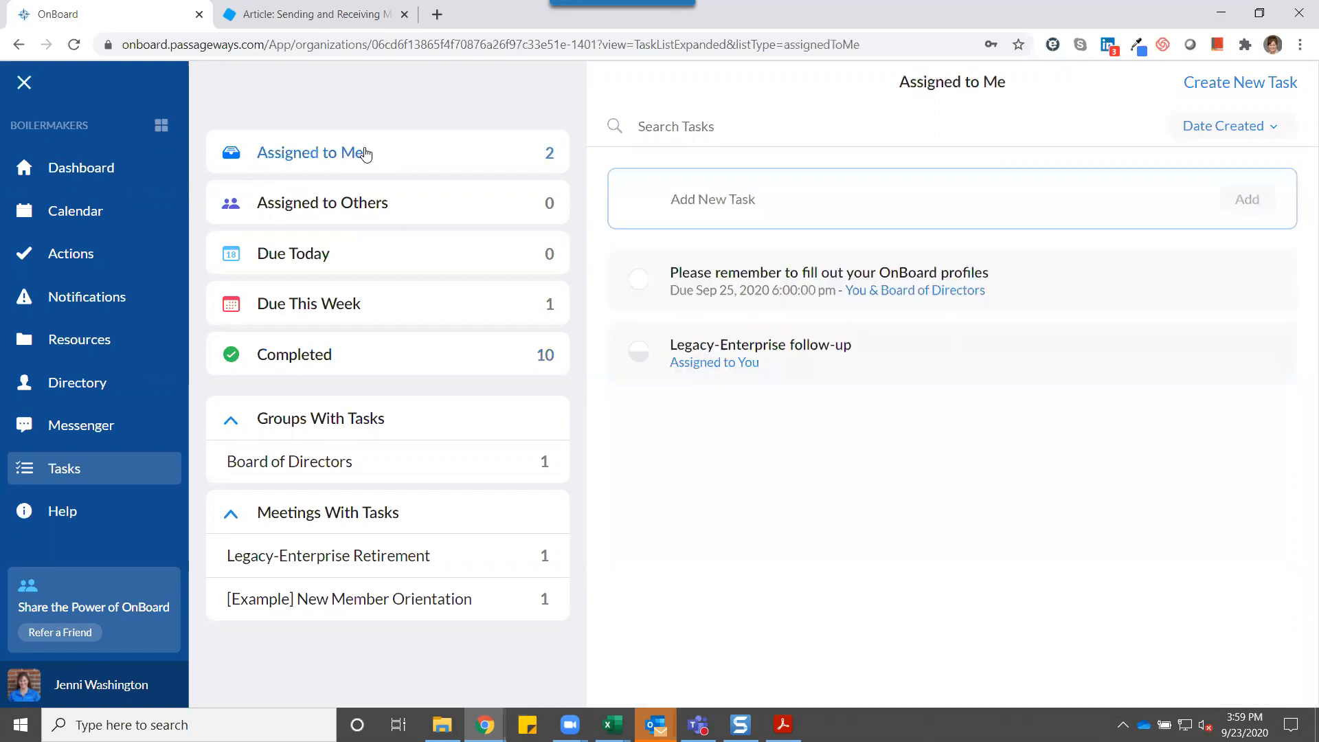
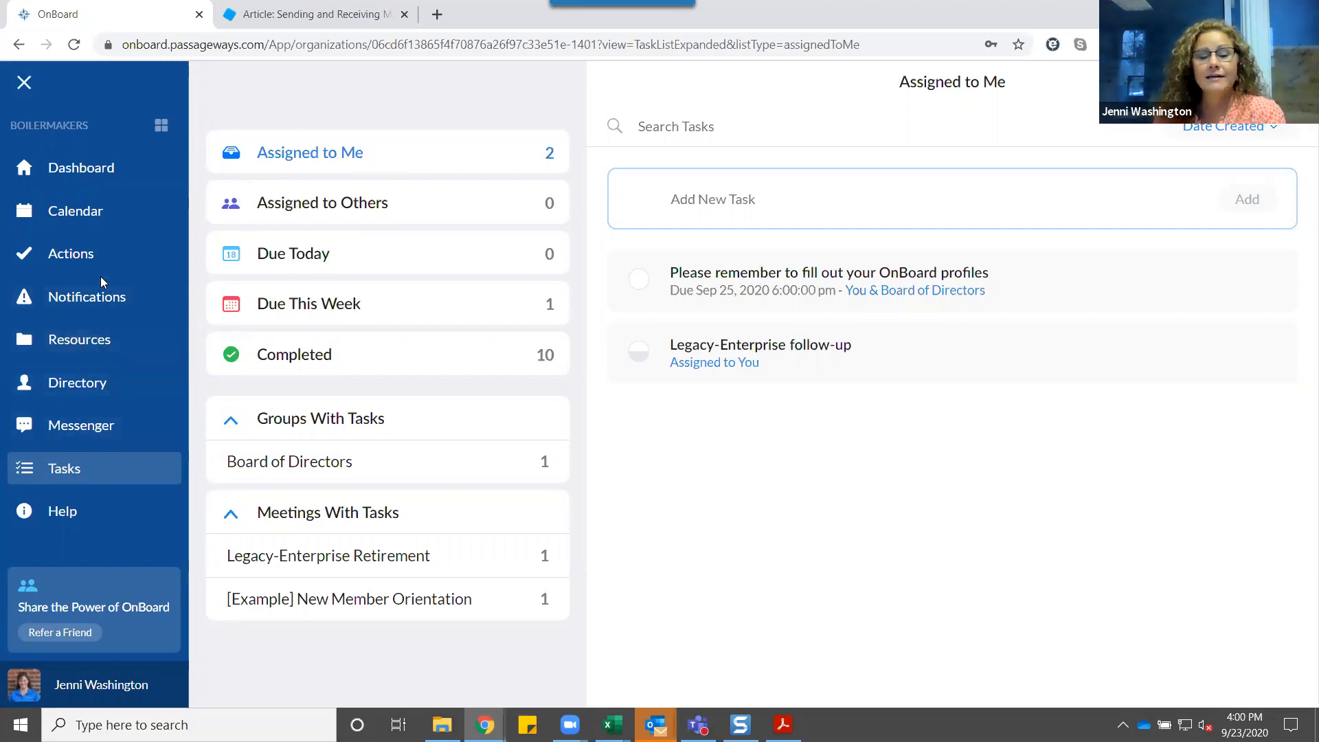
- Find the August 6 "[Sample] Board Meeting" among the past meetings, open its details and view its member attendance and RSVPs
click(82, 212)
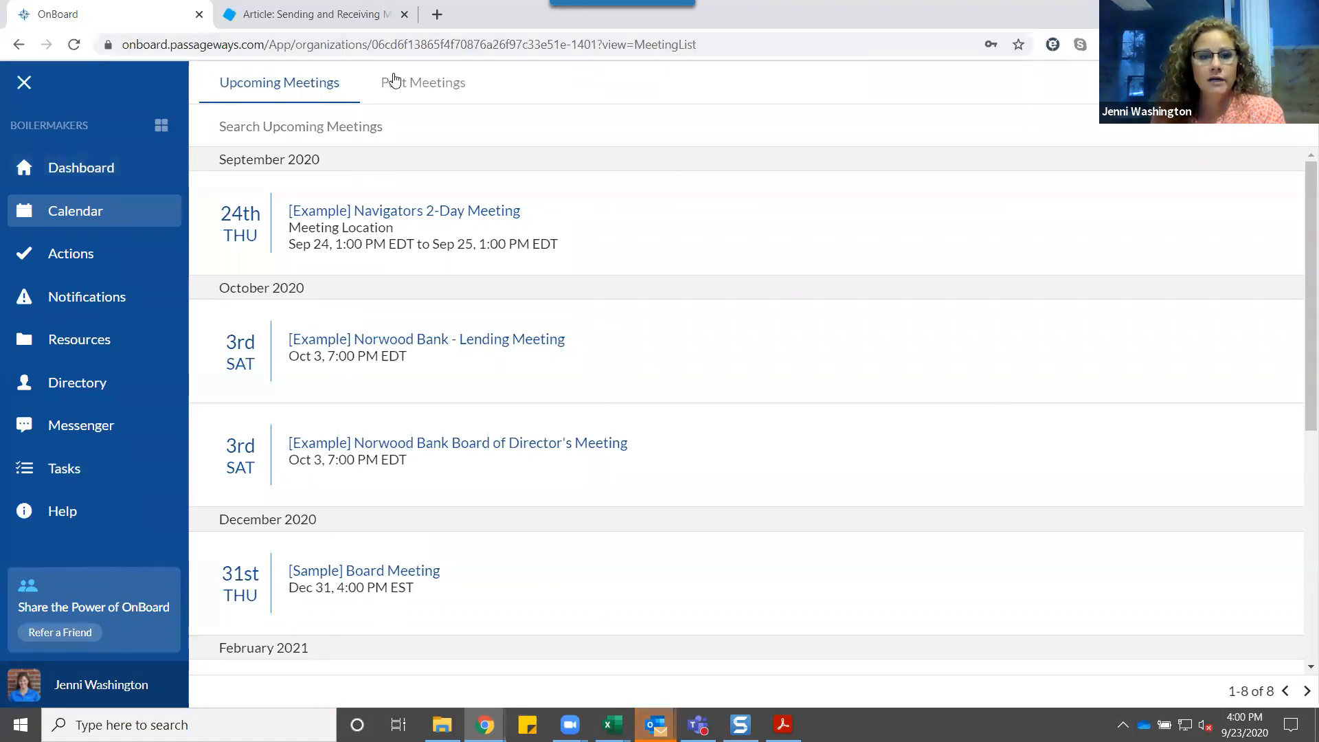
click(425, 93)
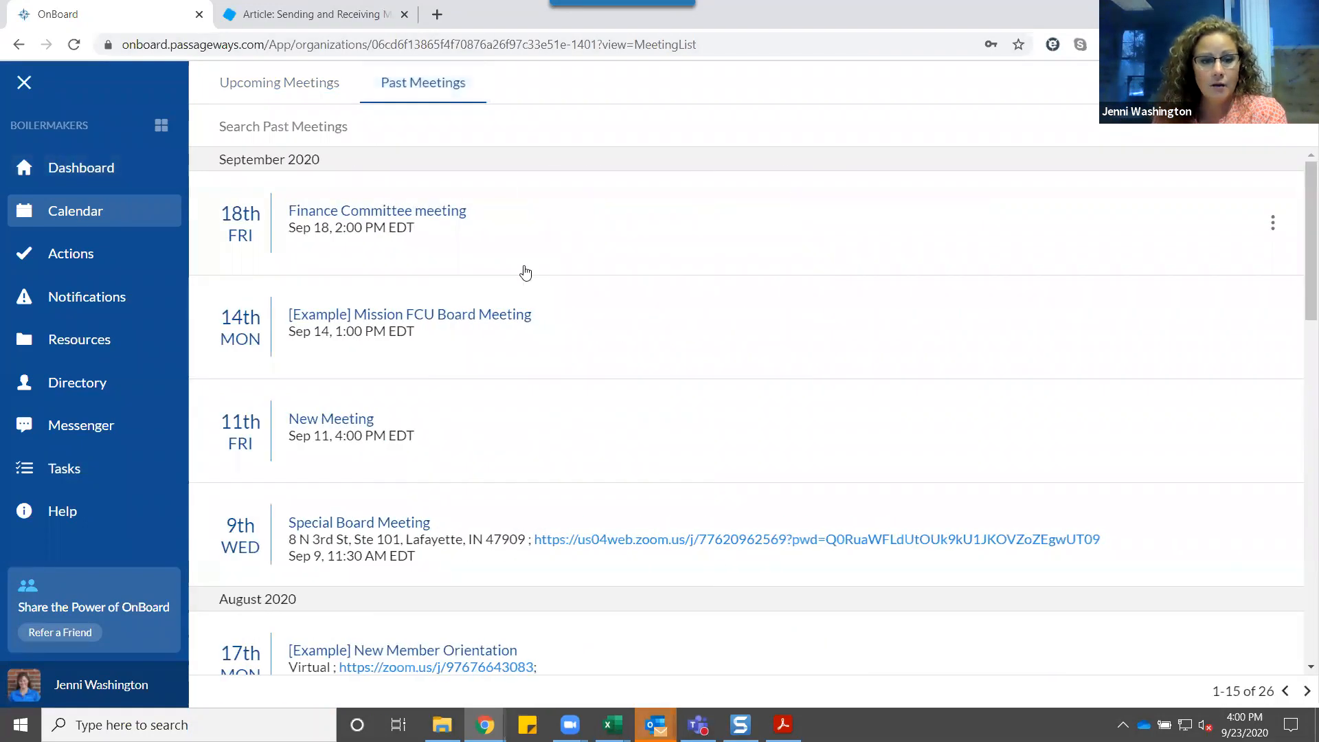
scroll(518, 371, down, 3)
scroll(699, 237, down, 3)
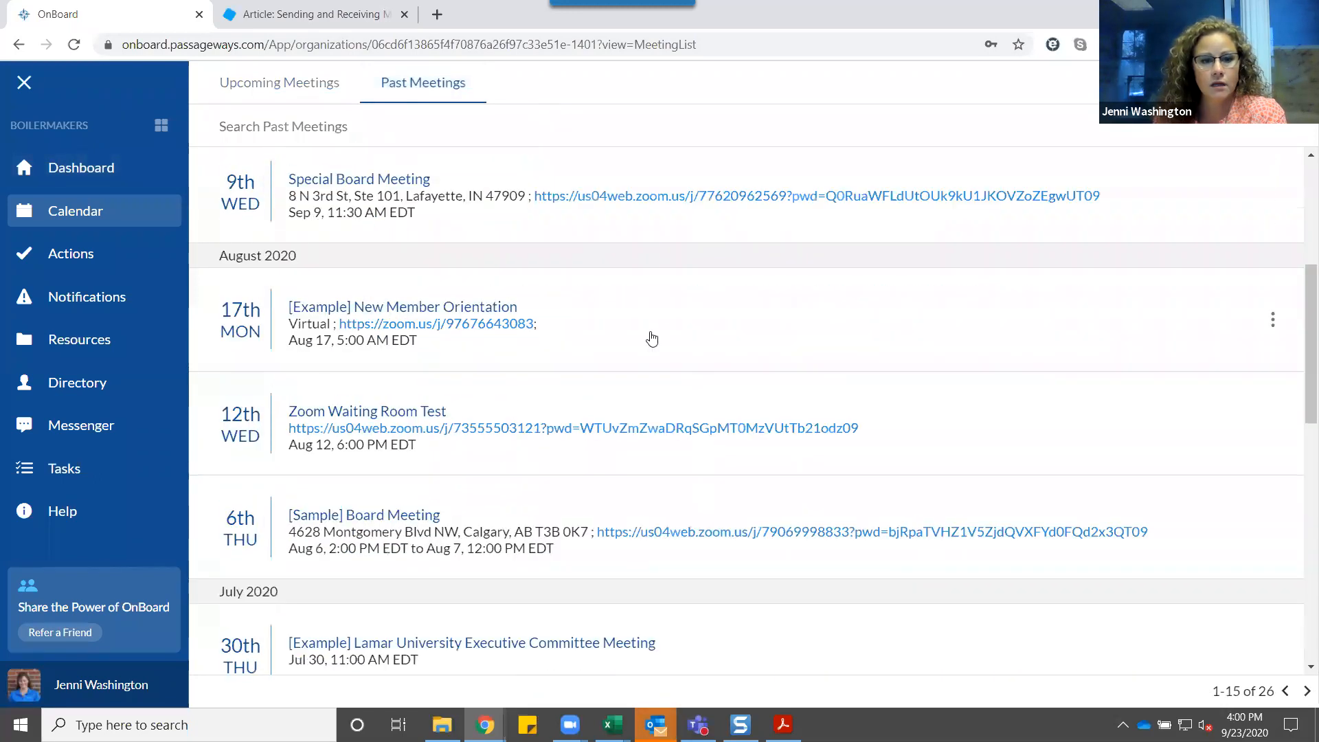
scroll(646, 306, down, 3)
scroll(584, 461, down, 1)
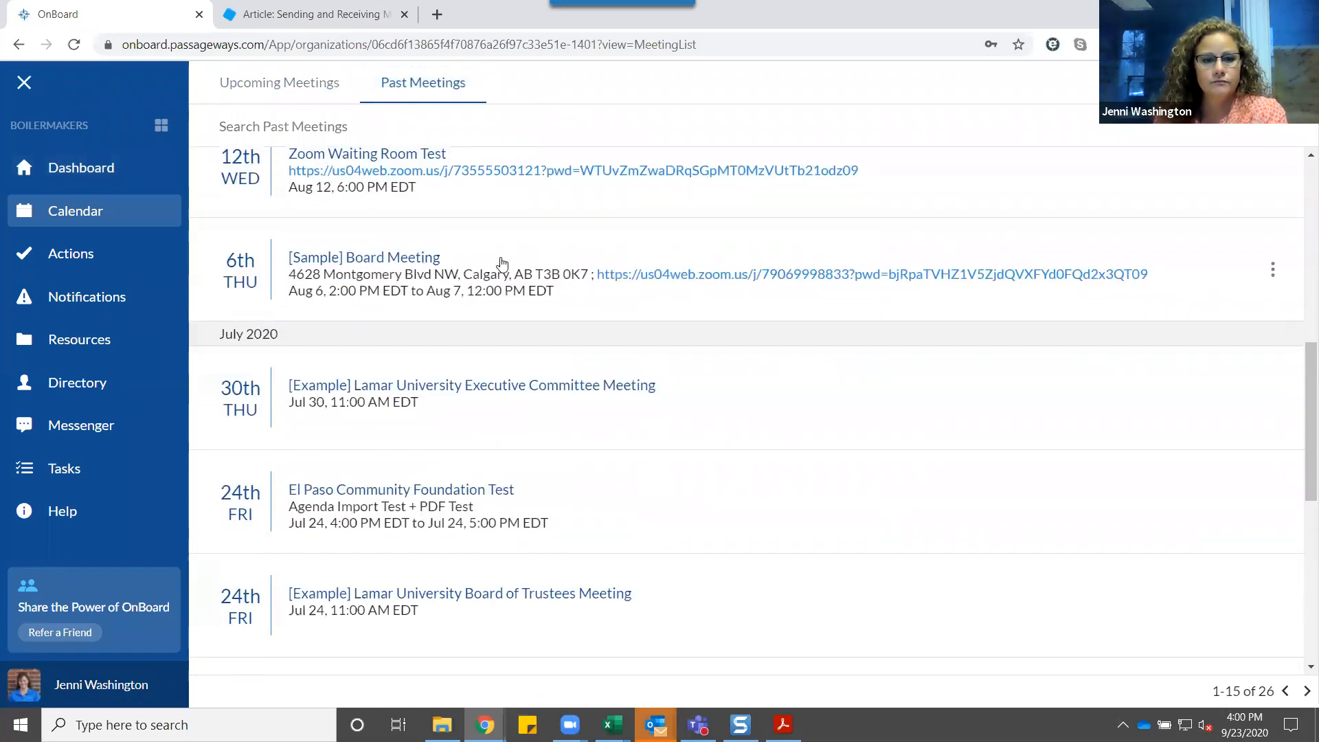
click(502, 263)
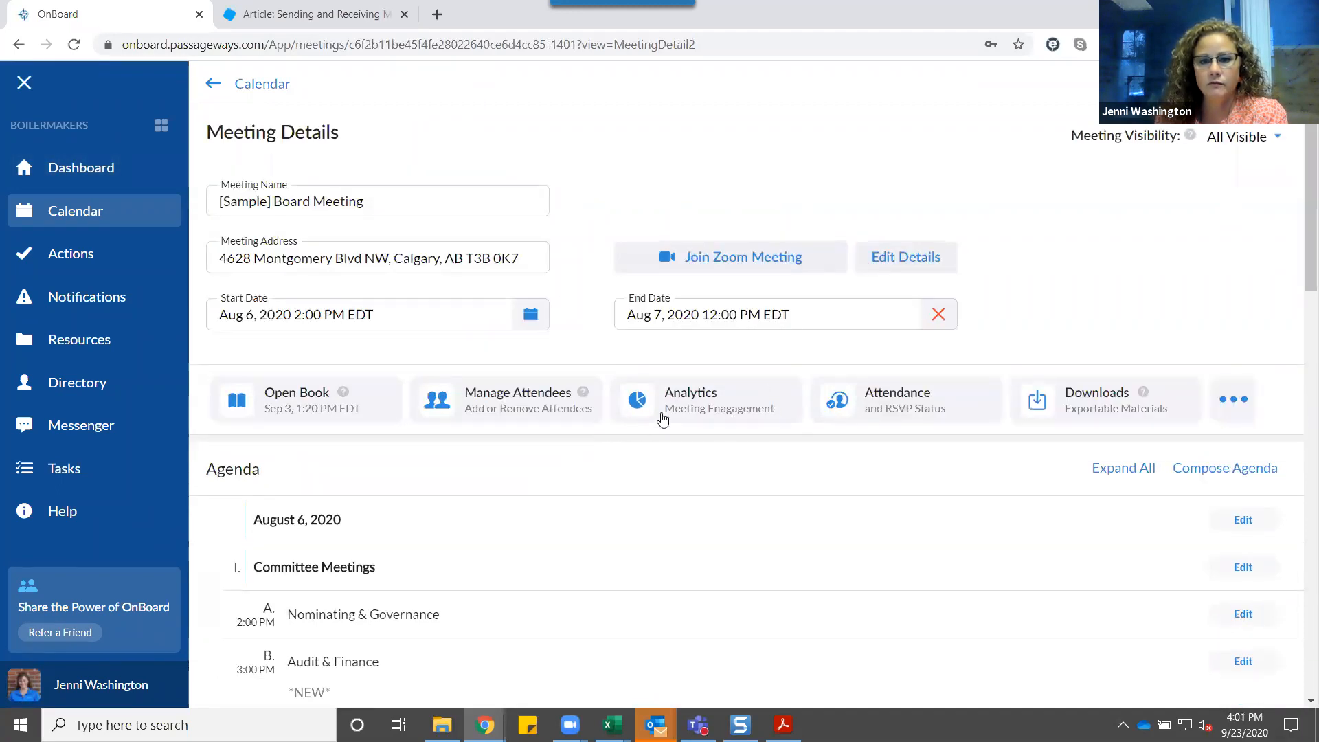
click(877, 408)
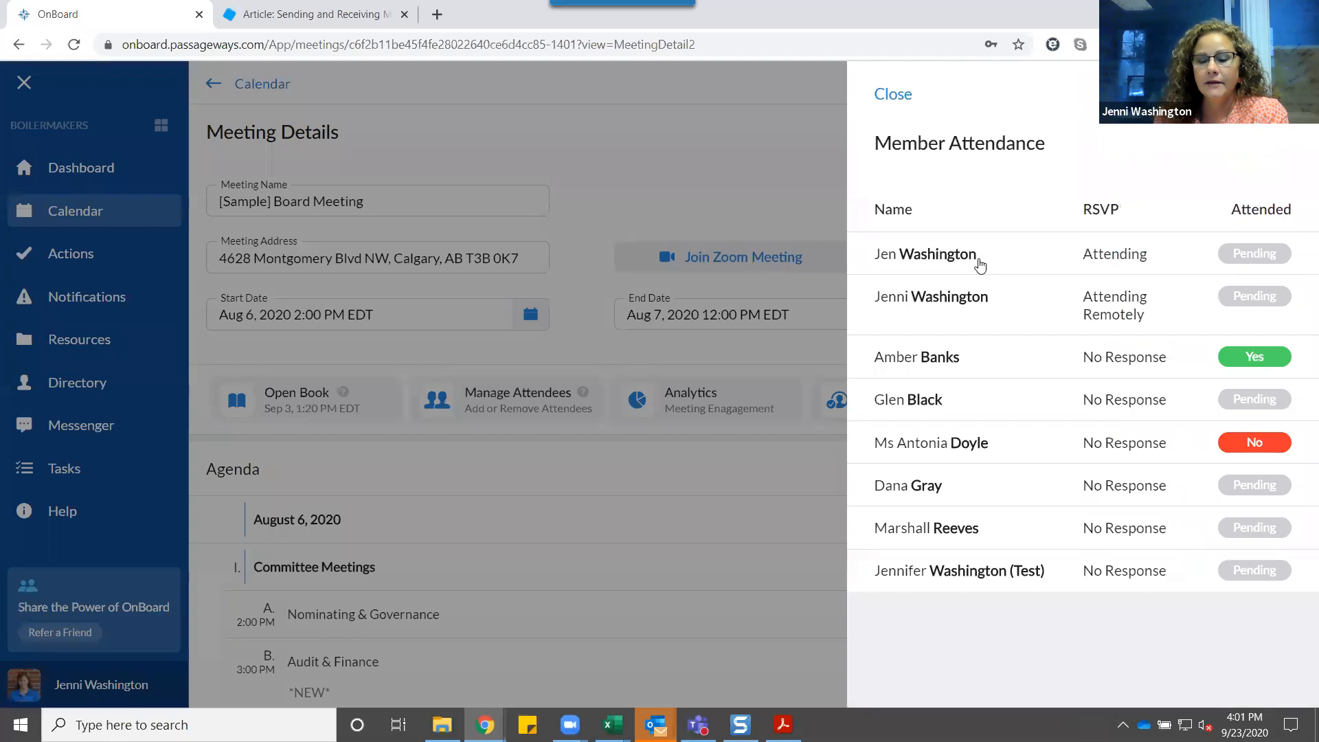
- Close the attendance list, view the tasks linked to the "[Sample] Board Meeting", and return to the general task lists before closing them
click(53, 467)
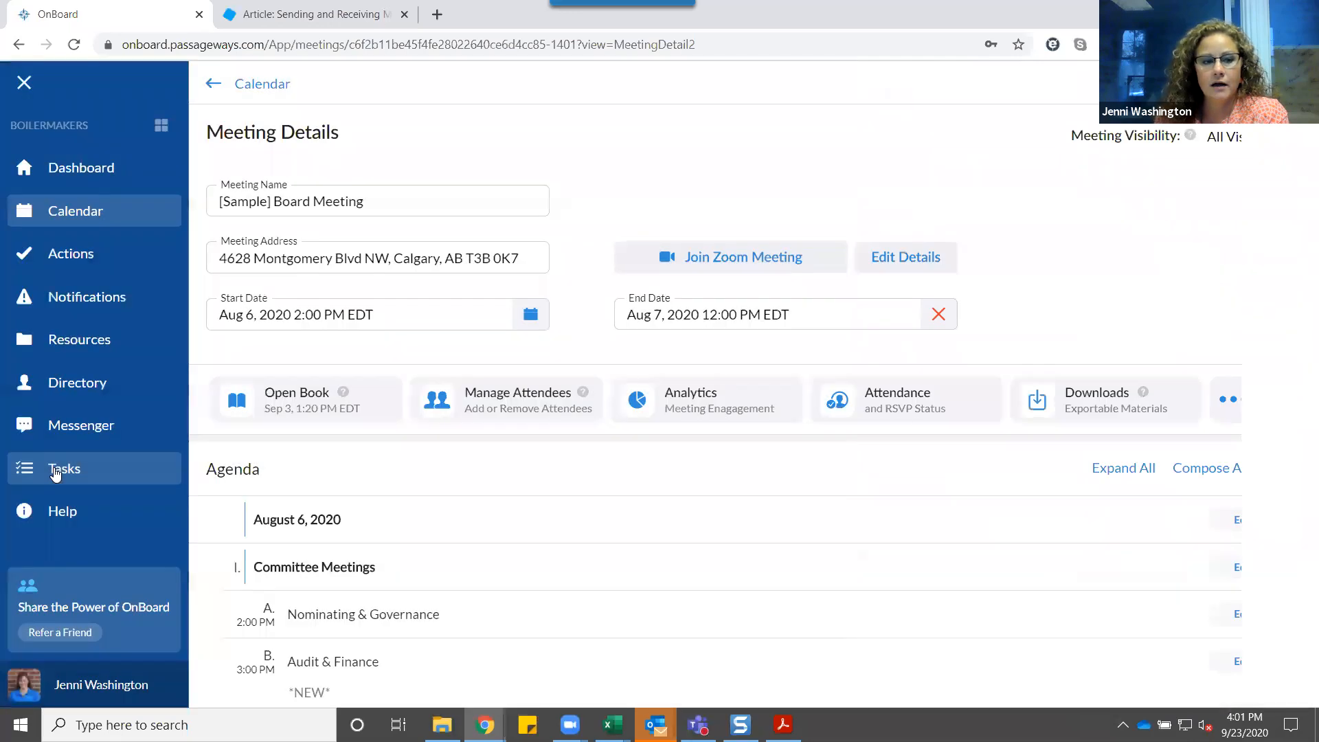
click(56, 474)
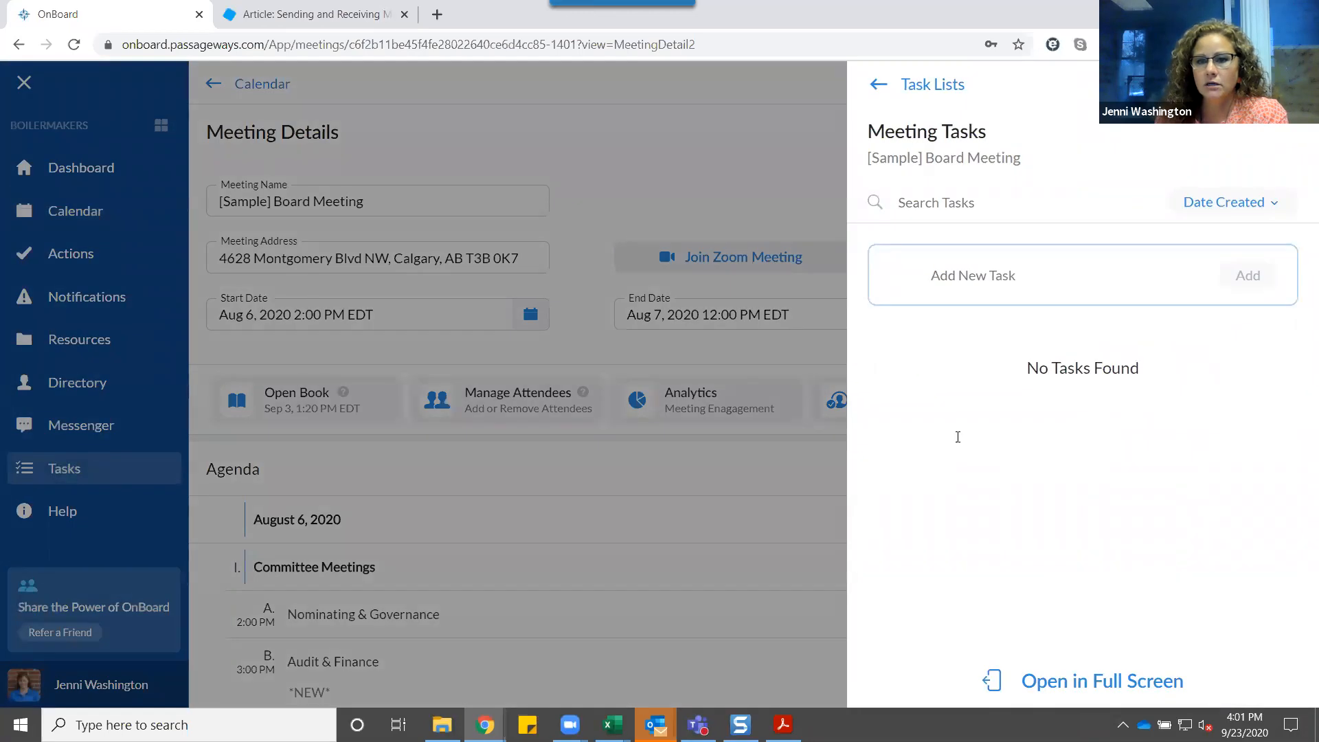
drag(871, 158, 1043, 162)
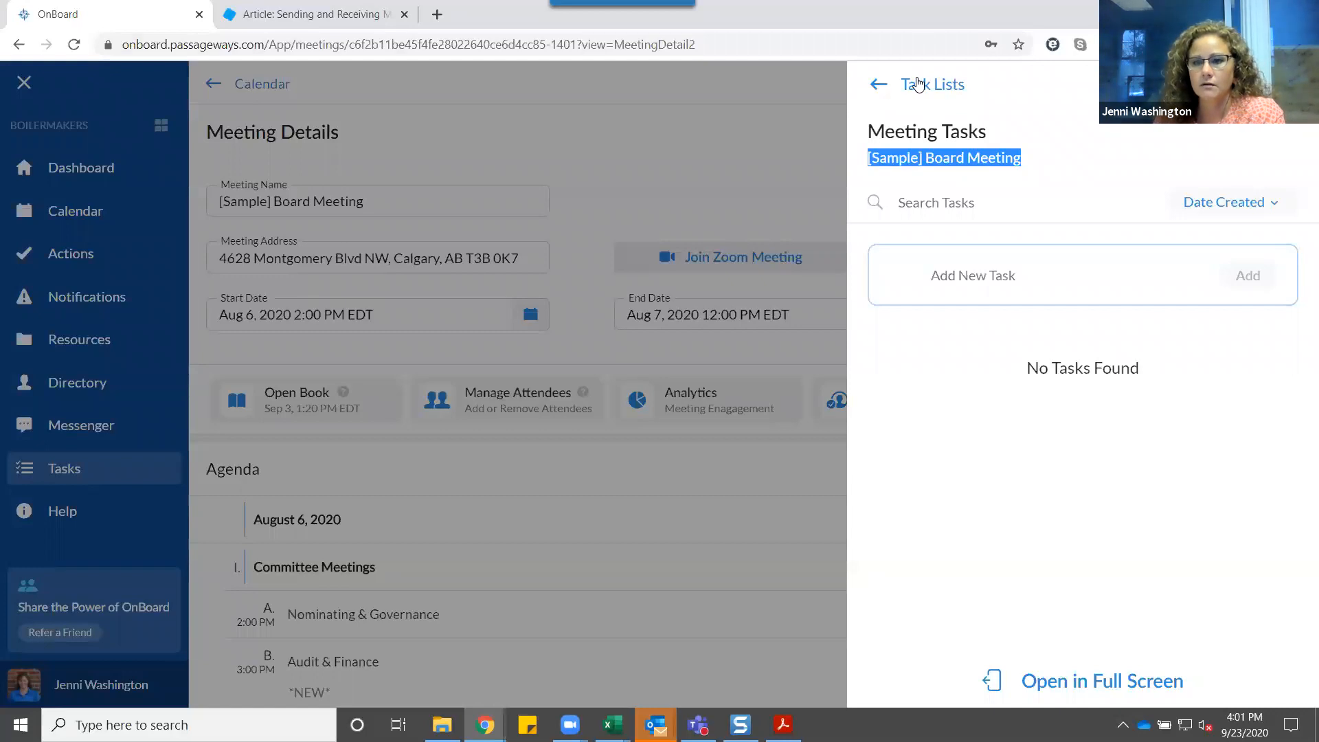
click(879, 85)
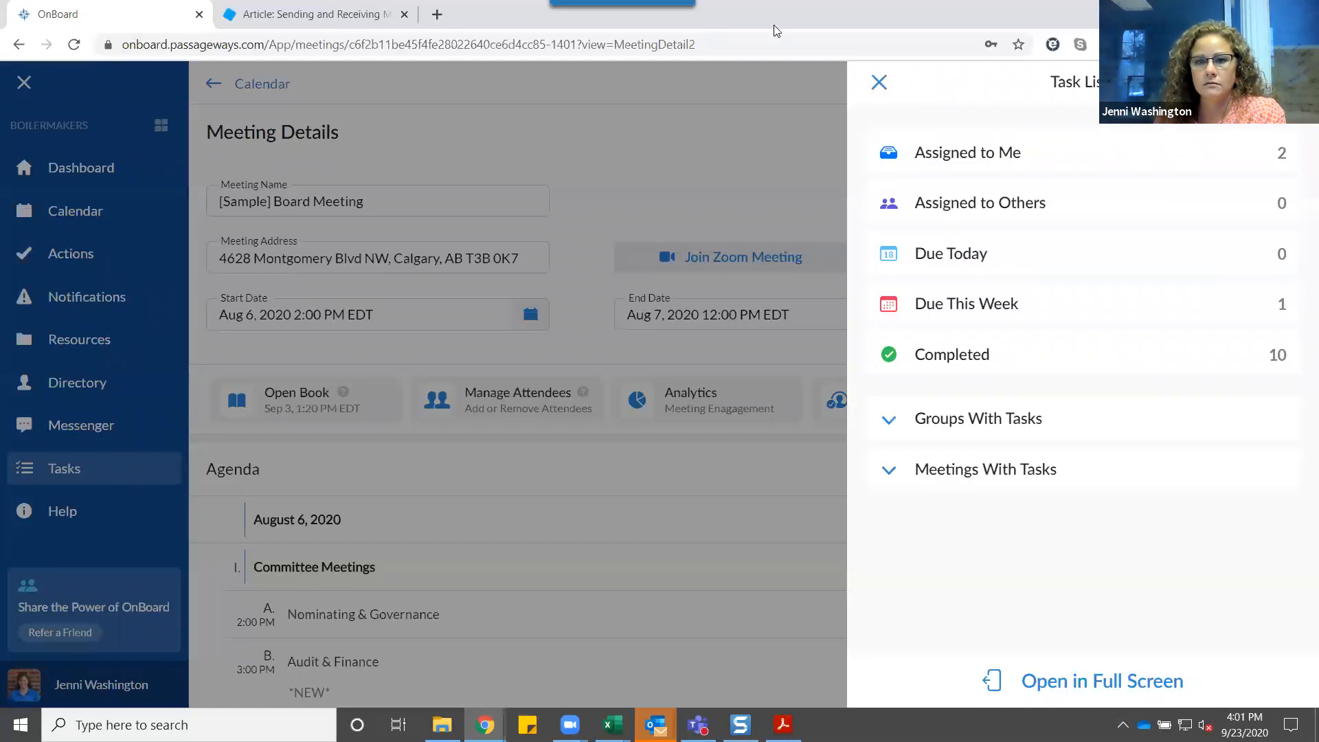
click(882, 81)
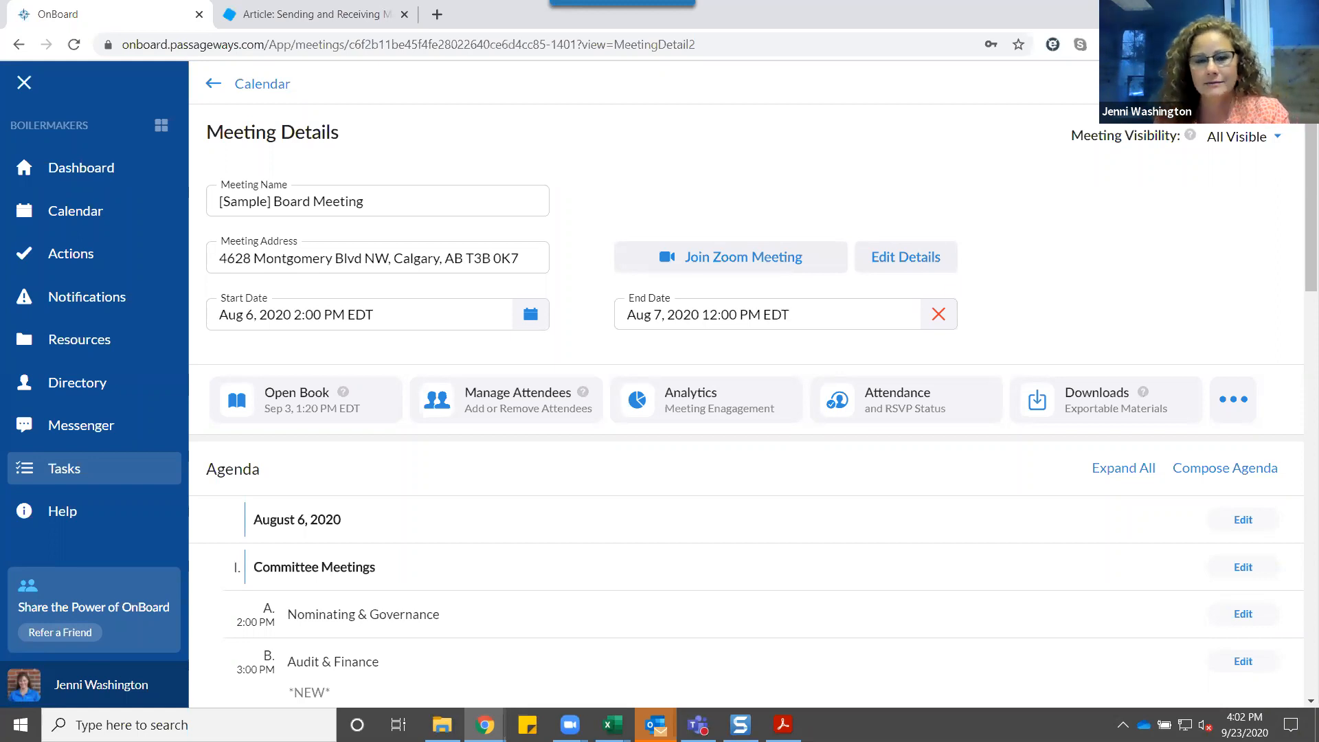
- Show the task lists in full screen and open the "Please remember to fill out your OnBoard profiles" task from Assigned to Me
click(74, 473)
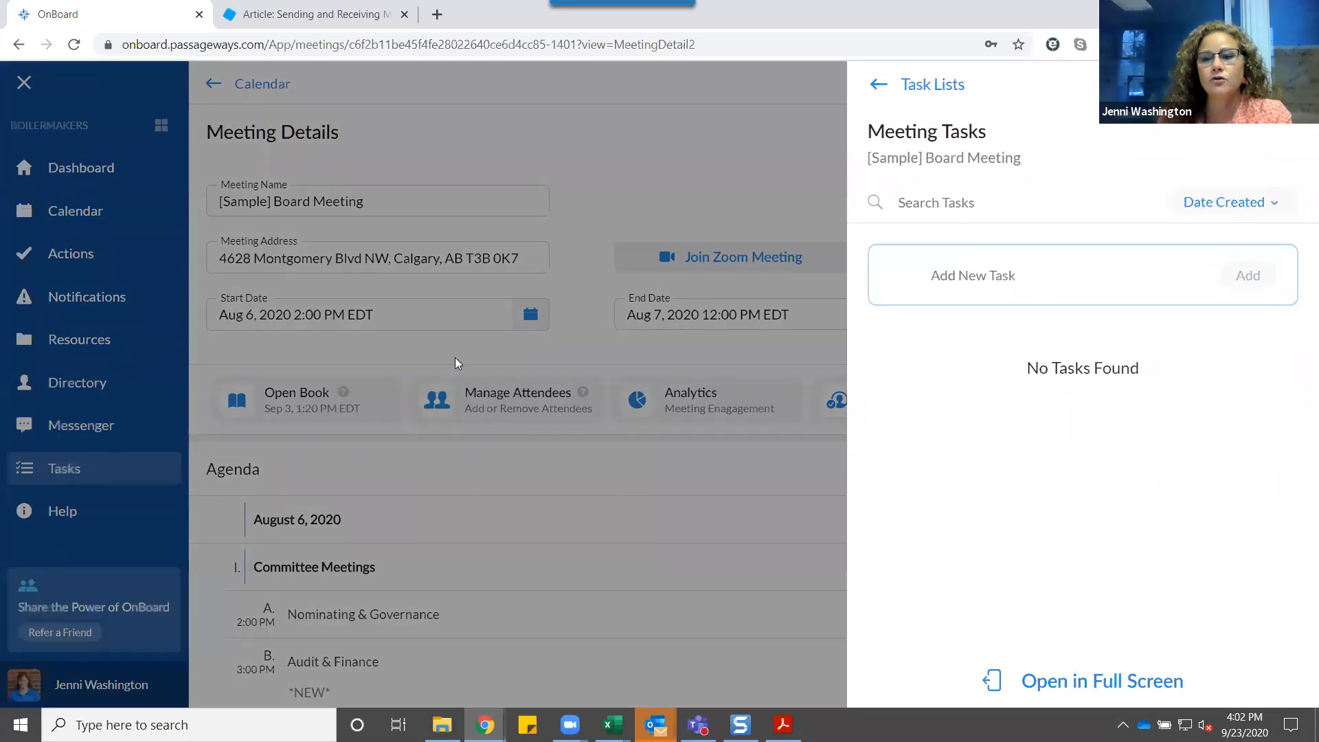
click(888, 84)
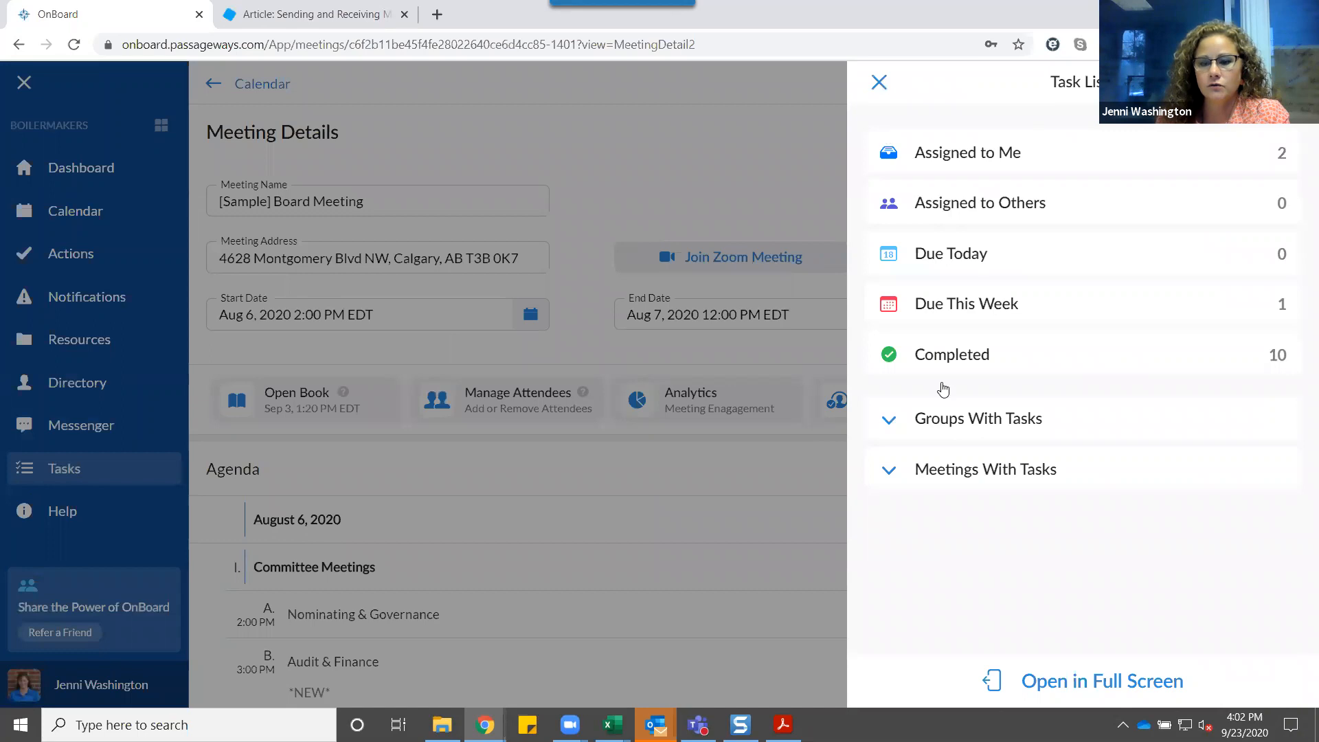
click(1113, 677)
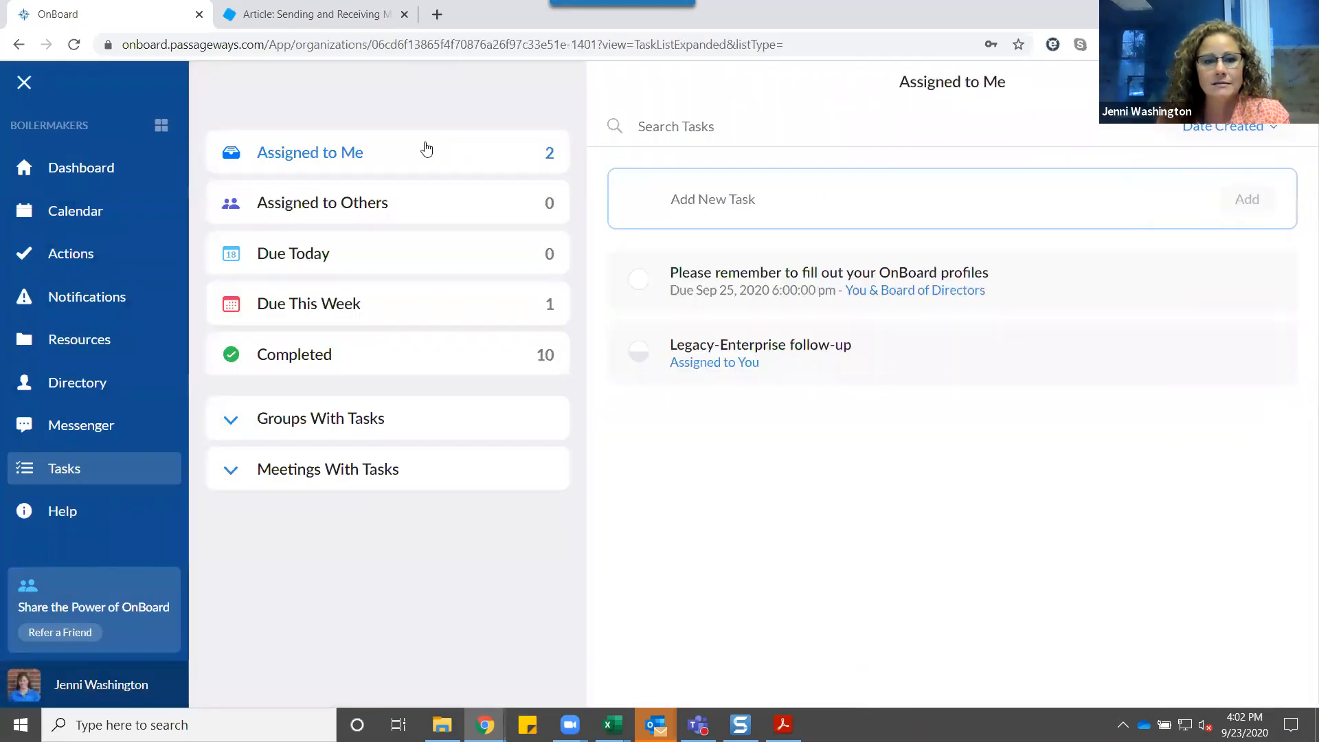
click(399, 166)
click(1001, 300)
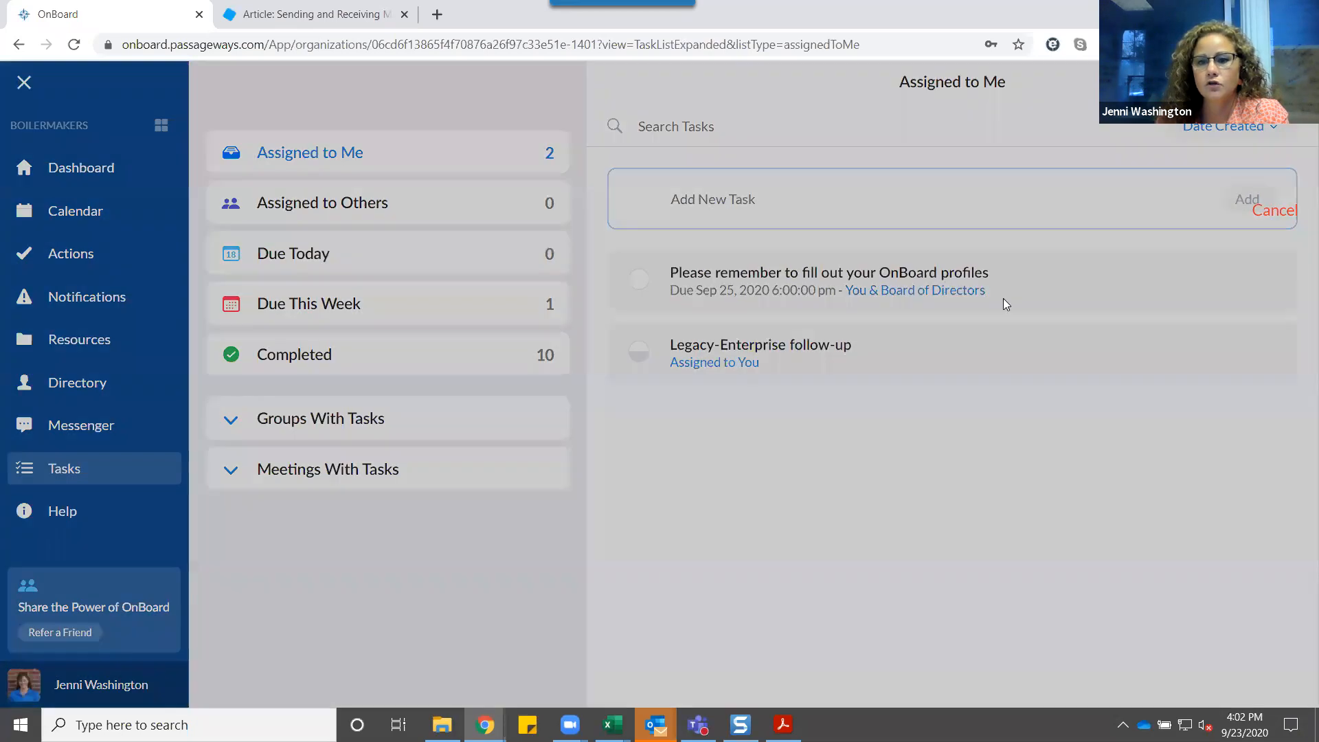
- Append the note "9/23 - I added my bio but not my picture" below the task description, and save and close the task
triple_click(1138, 358)
click(1135, 358)
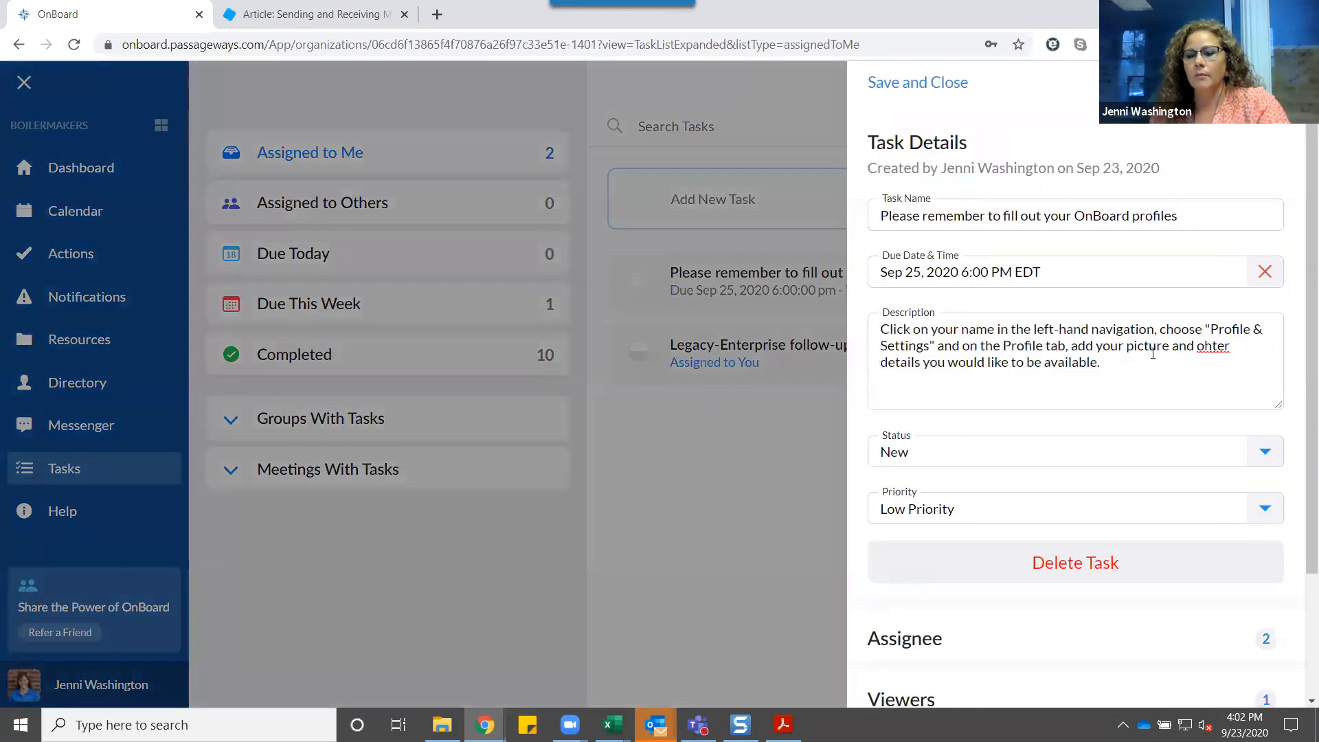
key(Return)
key(Return)
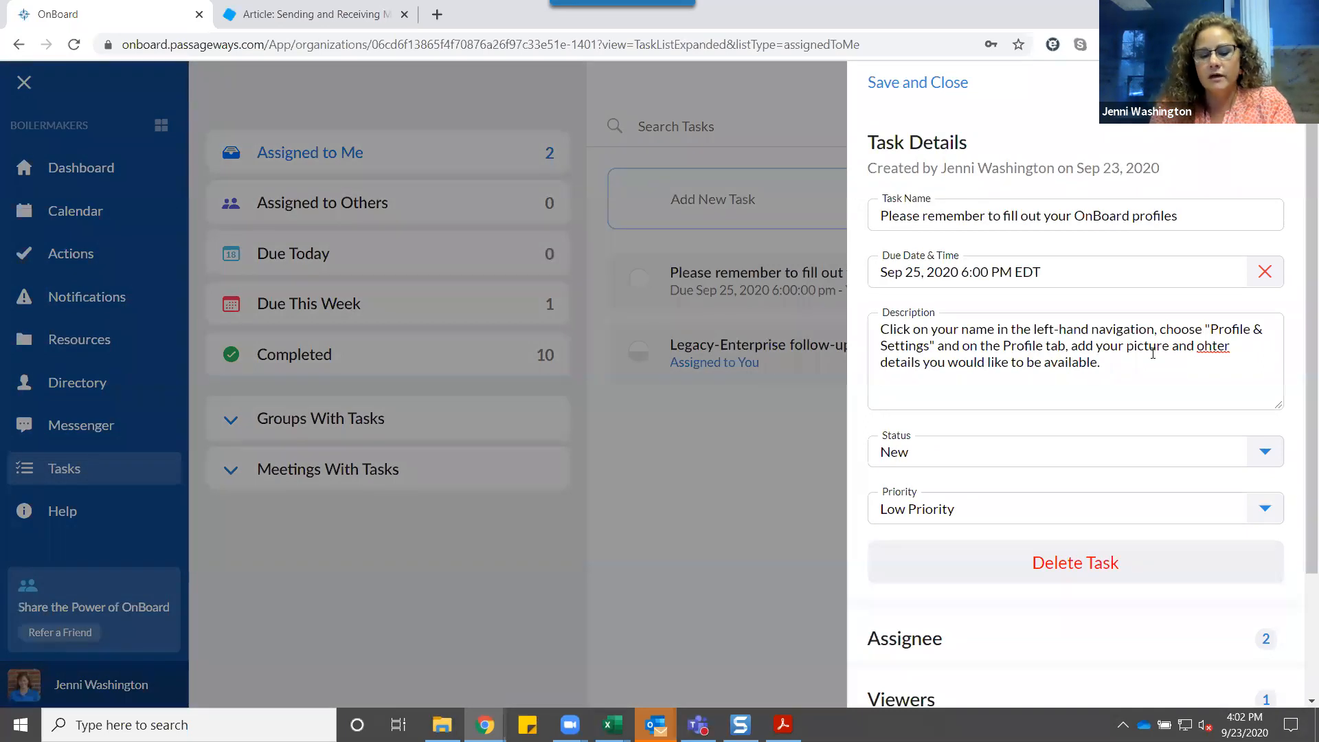
text(9/23)
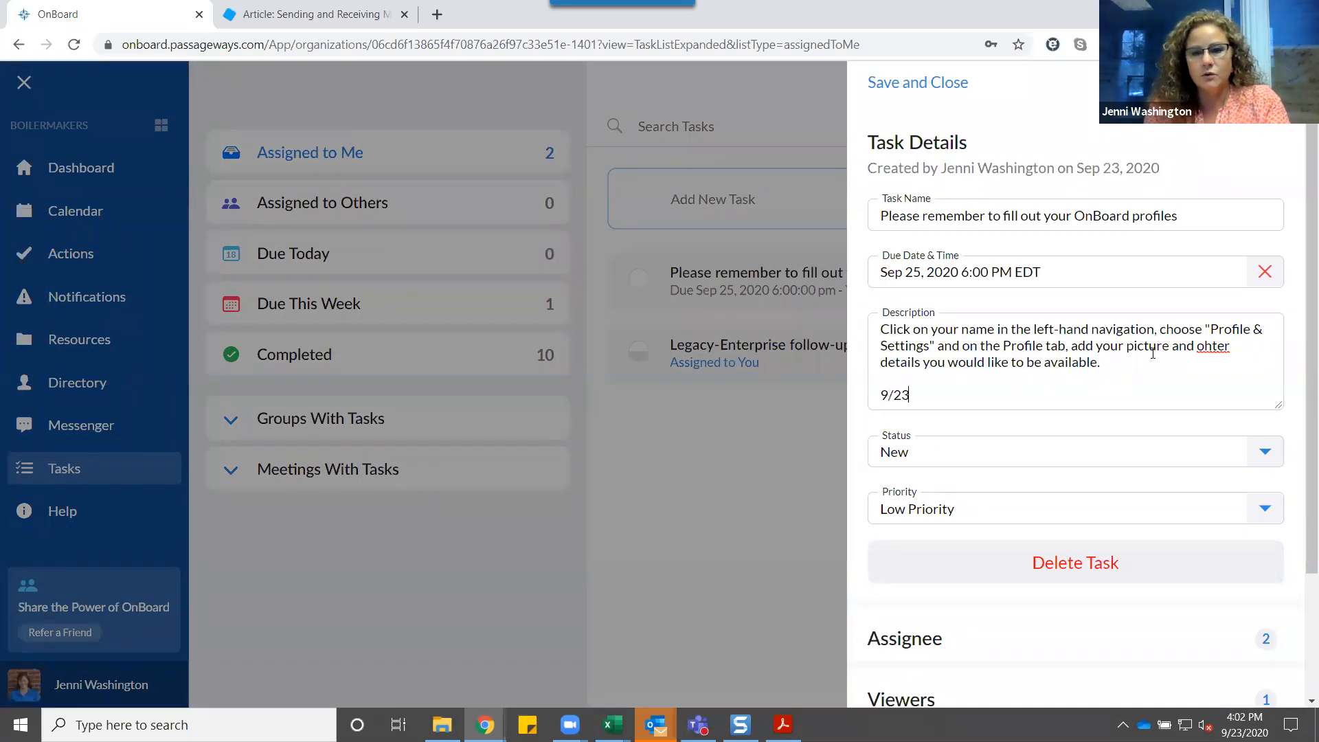
text( - )
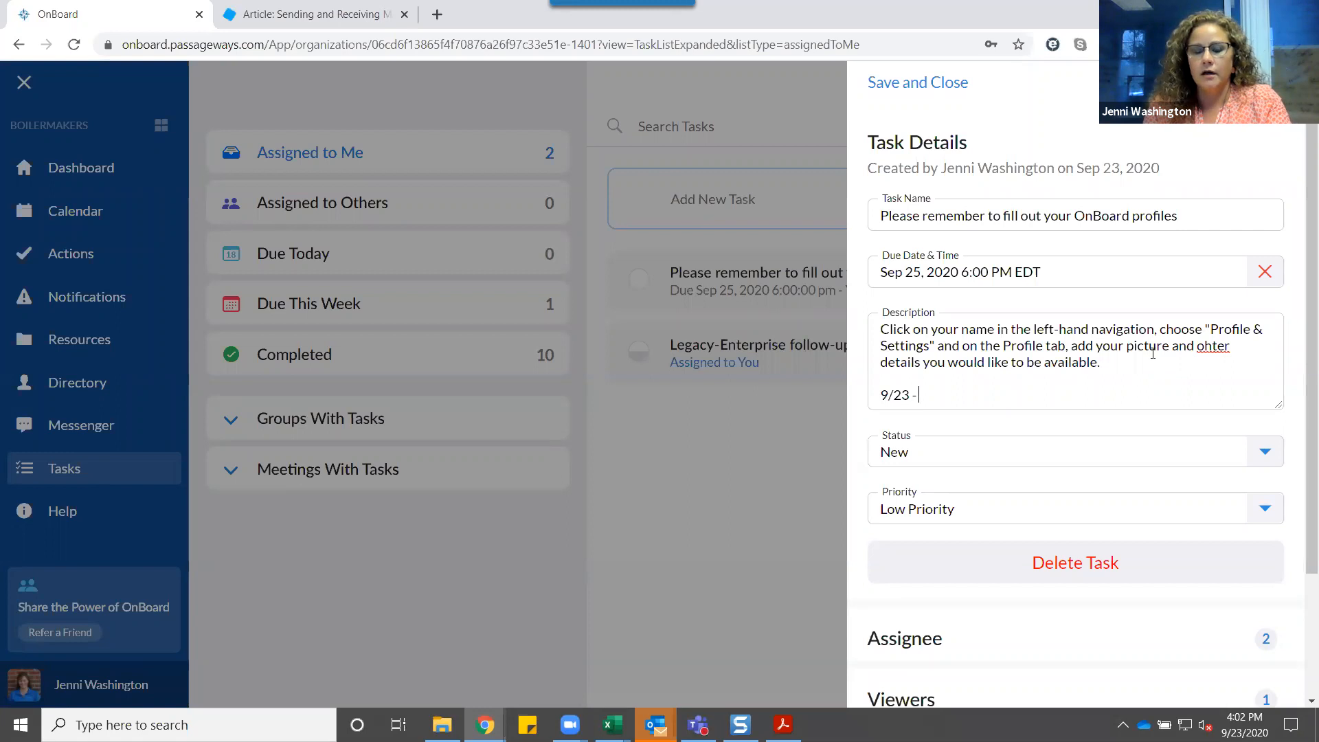
text(I ad)
key(BackSpace)
text(dded my)
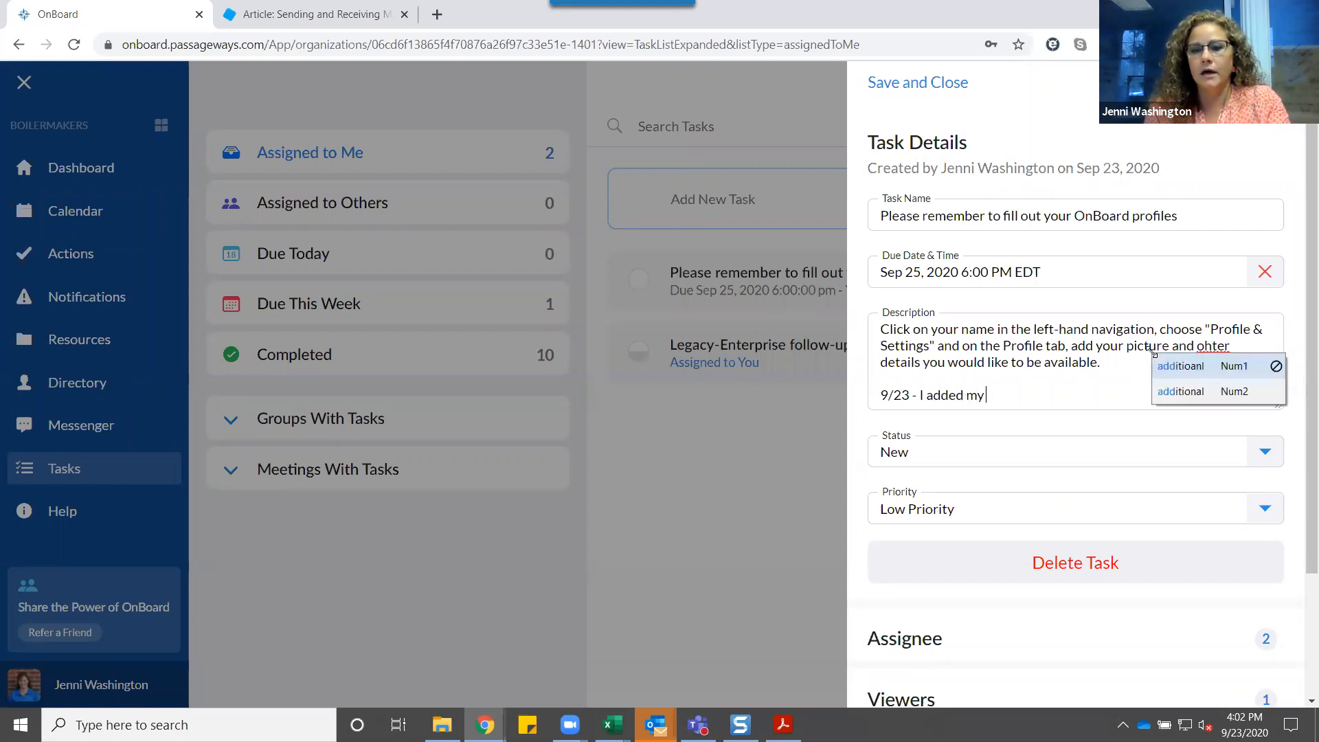
text( bio but not my piocture)
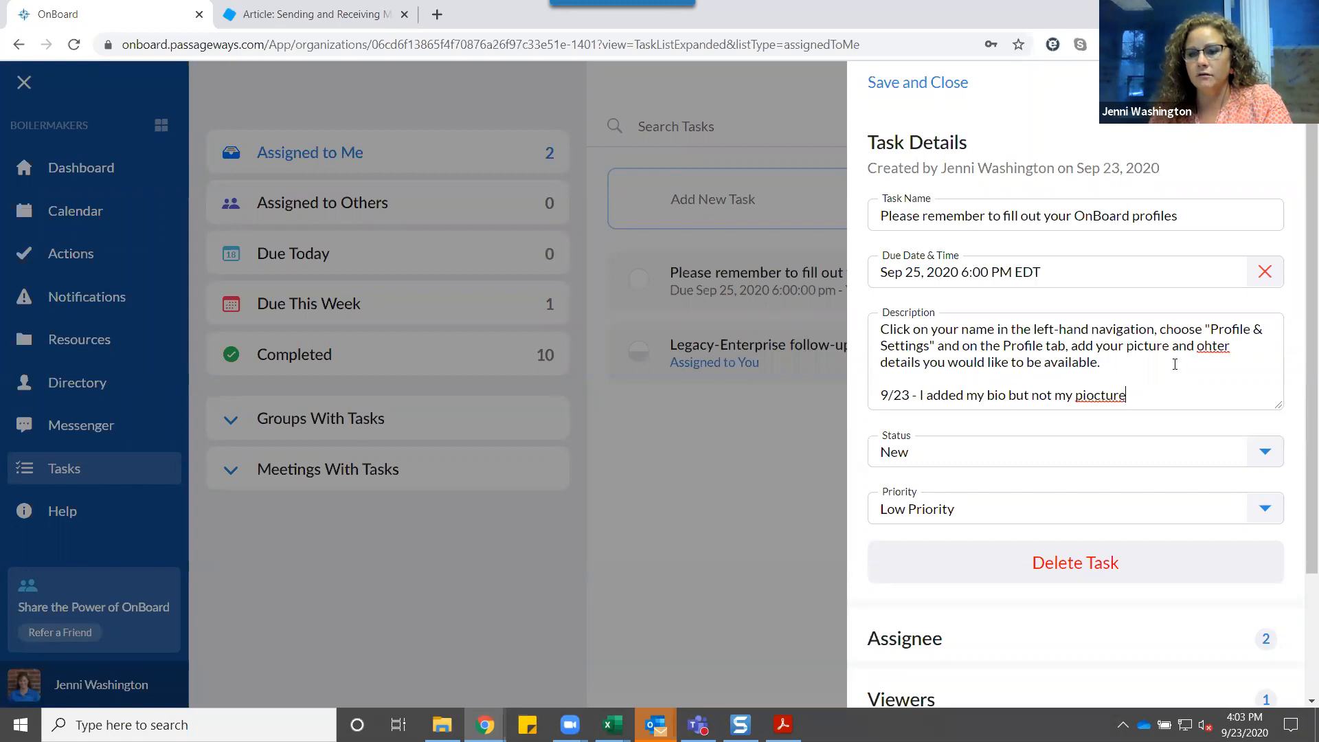
click(1090, 397)
key(BackSpace)
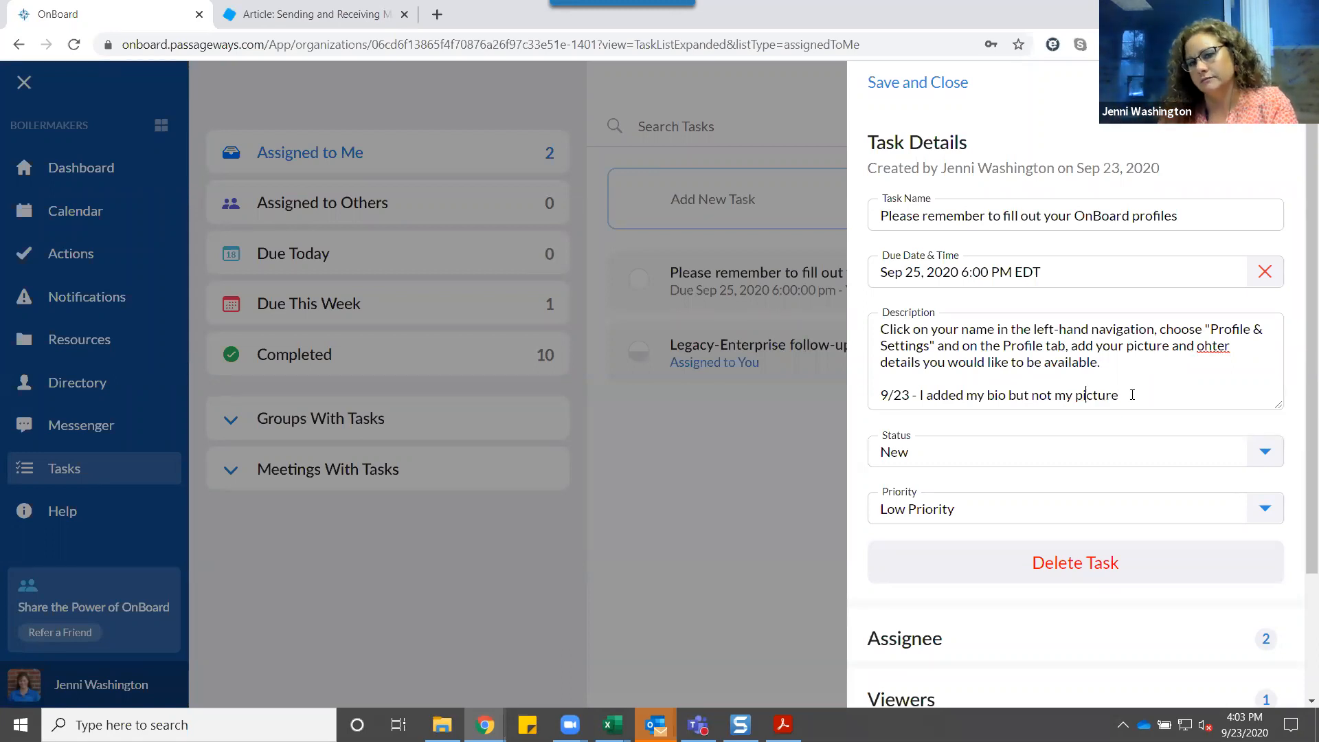
click(925, 84)
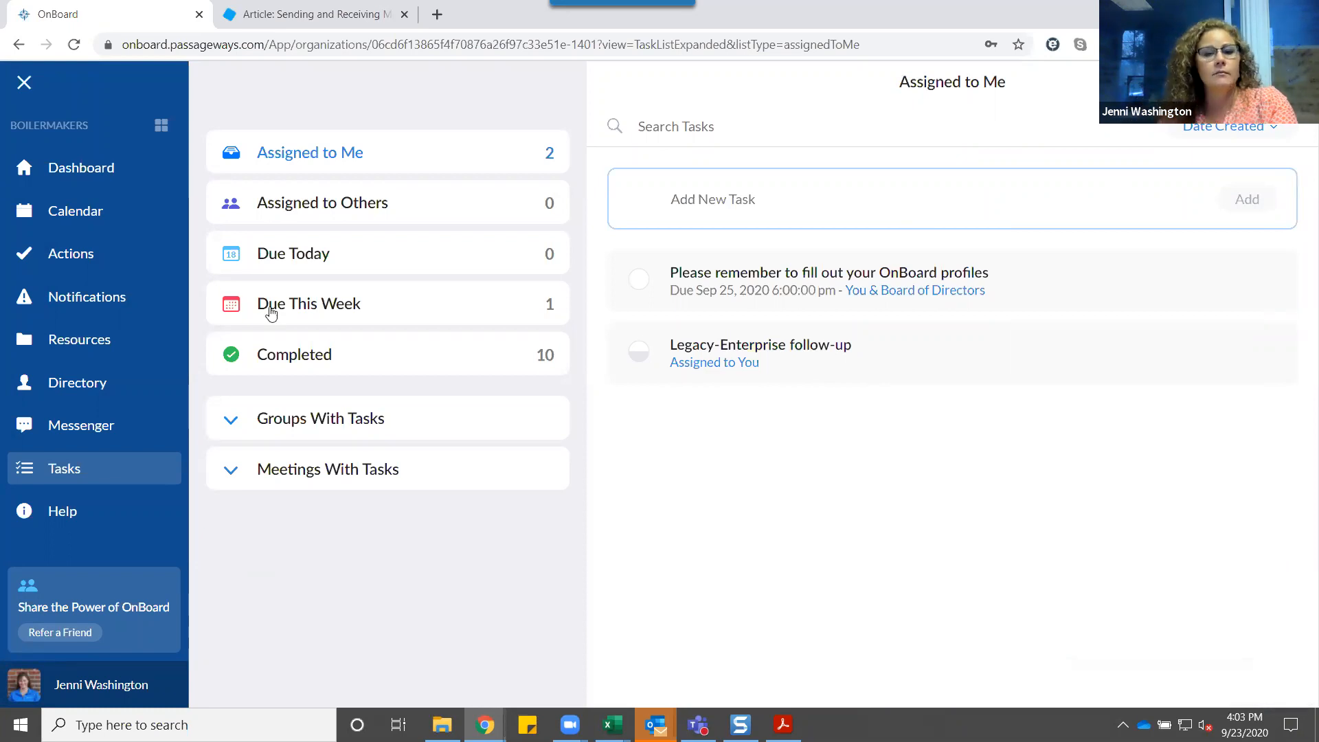
- Open the details of the August 17 "[Example] New Member Orientation" meeting from the past meetings
click(73, 215)
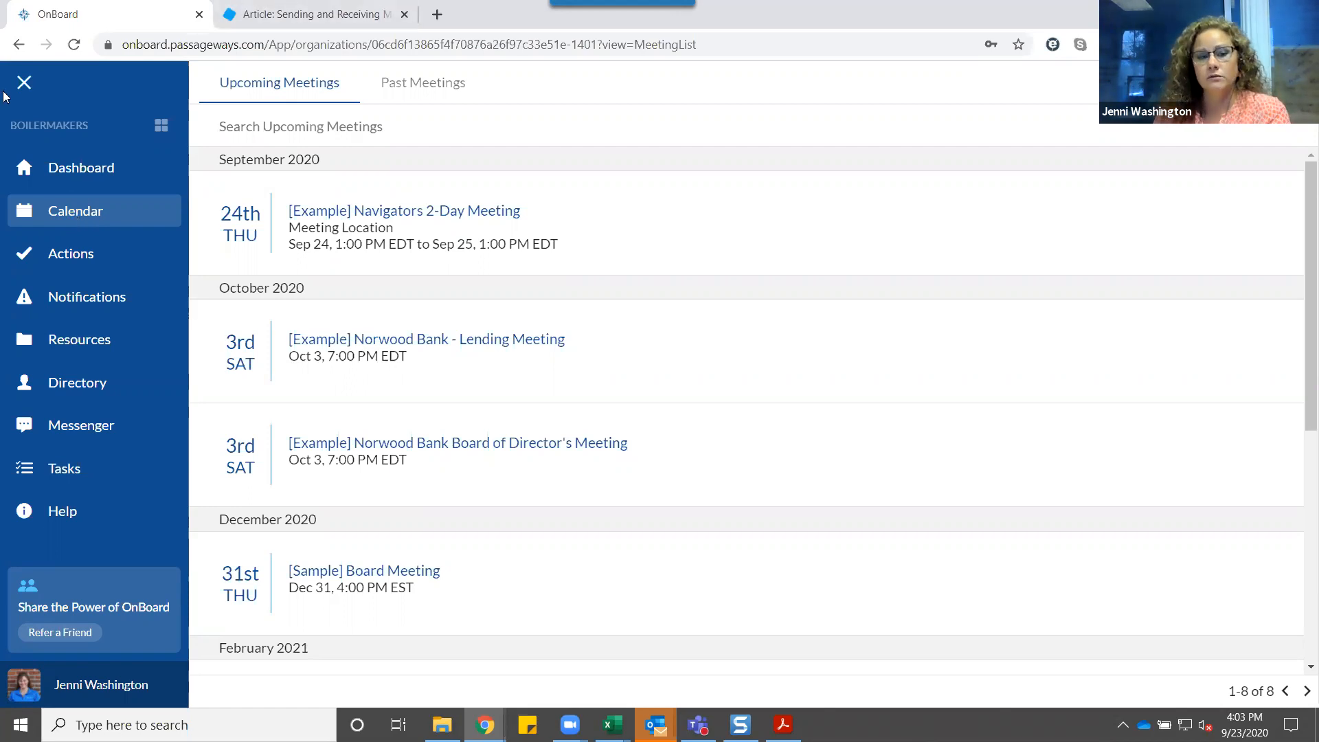
drag(397, 83, 405, 83)
click(405, 83)
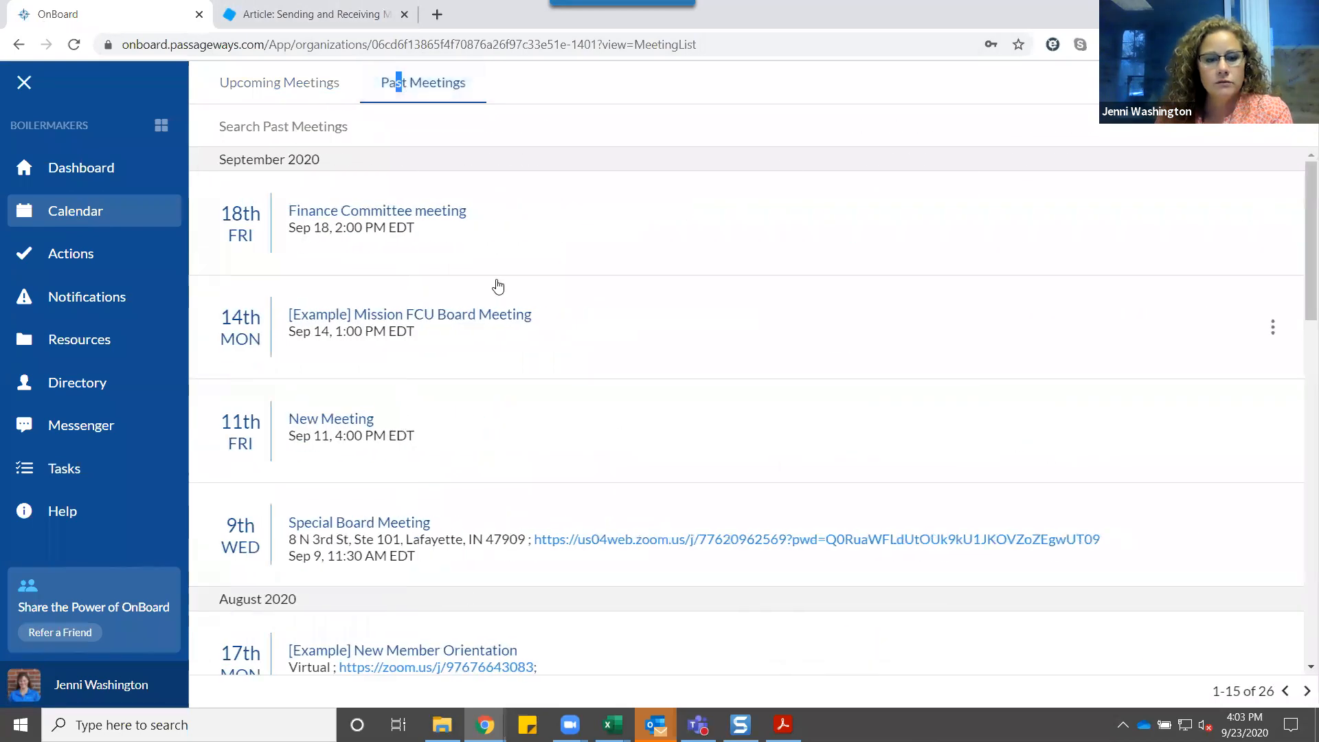
scroll(587, 279, down, 7)
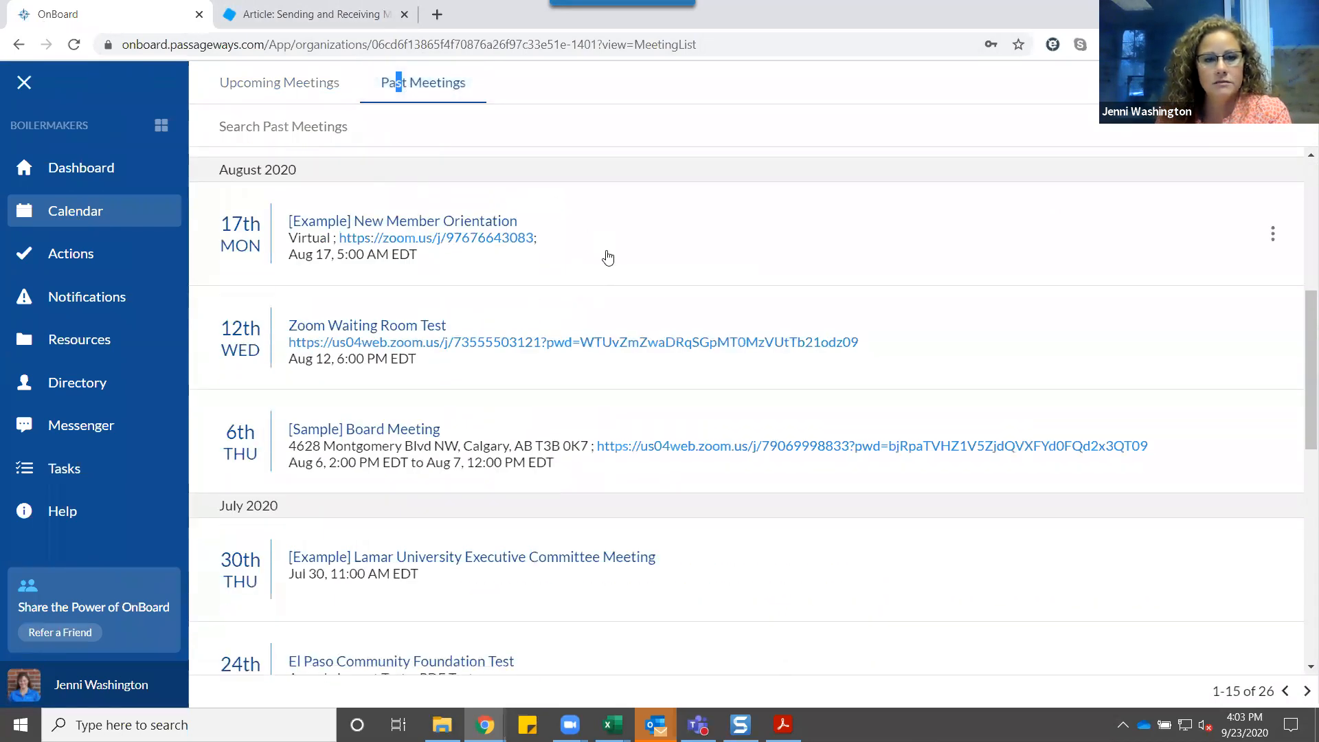
click(597, 219)
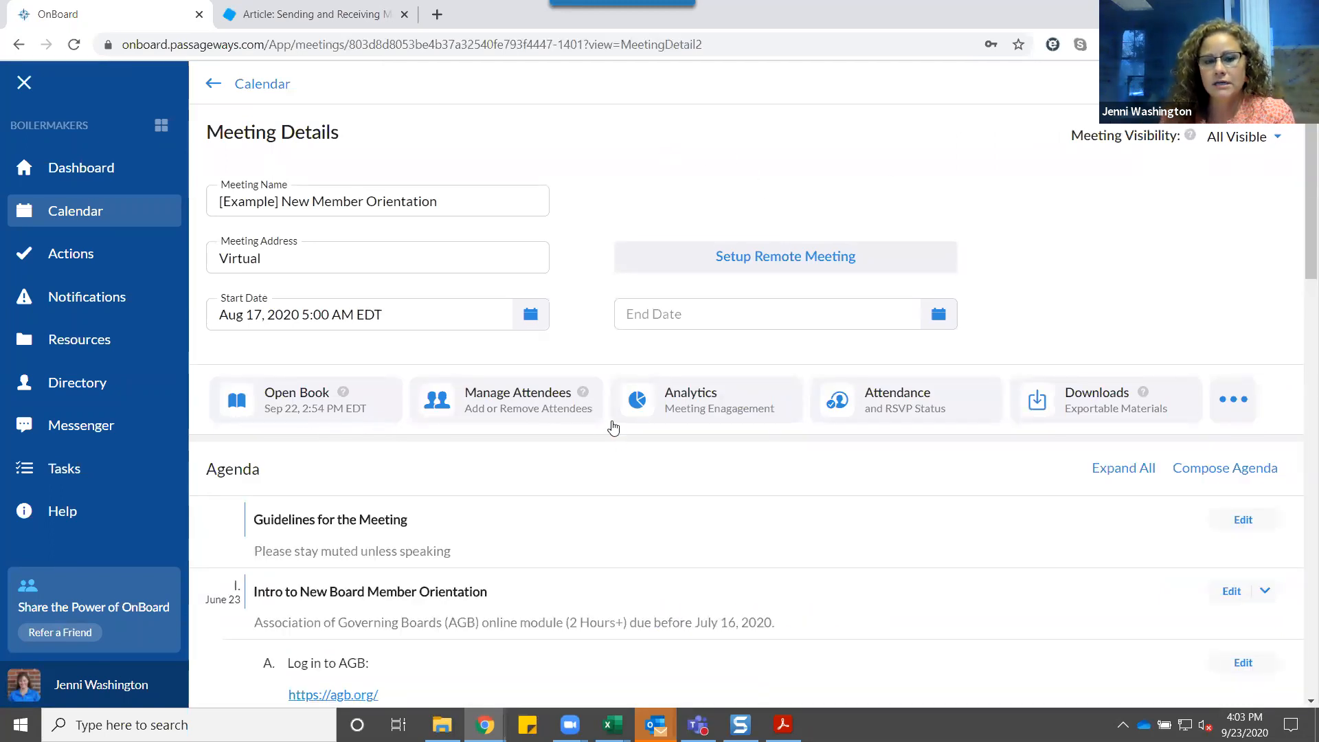
- Open the meeting's engagement analytics and examine its start date, number of attendees and number of groups
click(699, 411)
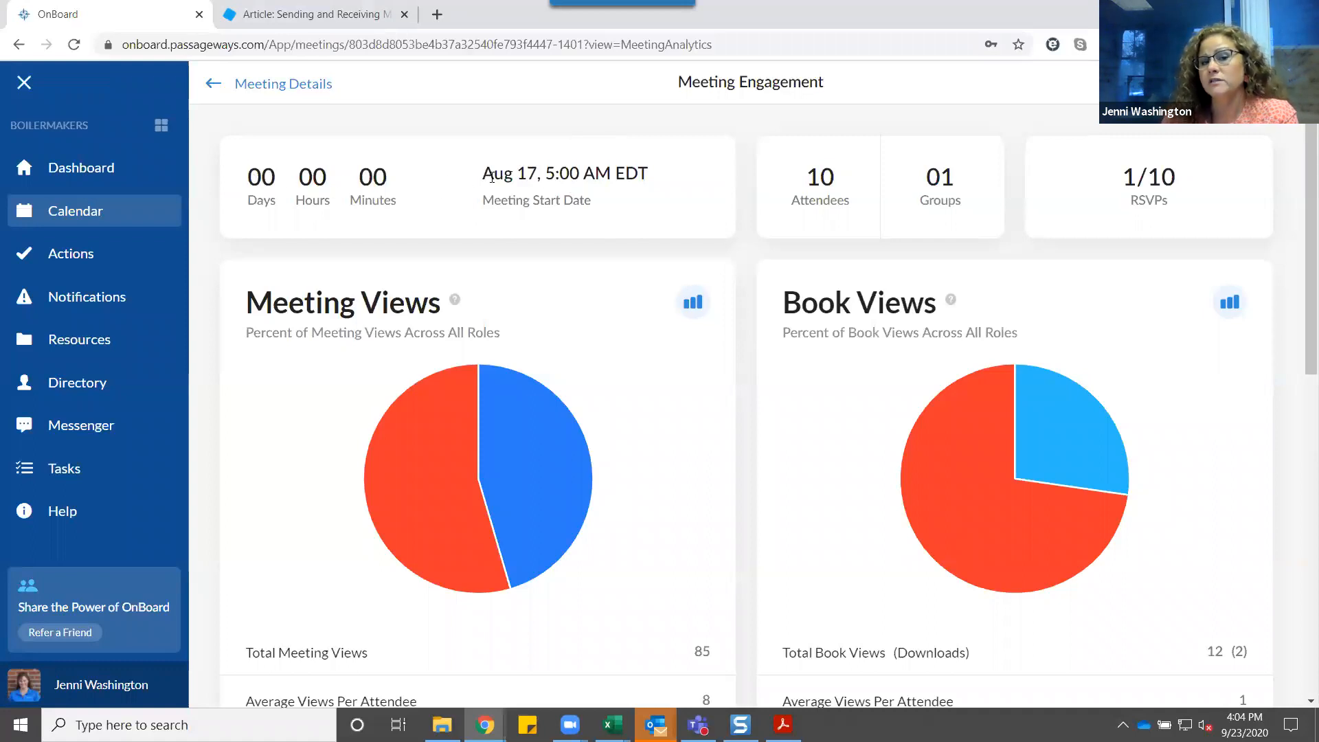
drag(490, 177, 698, 183)
click(678, 183)
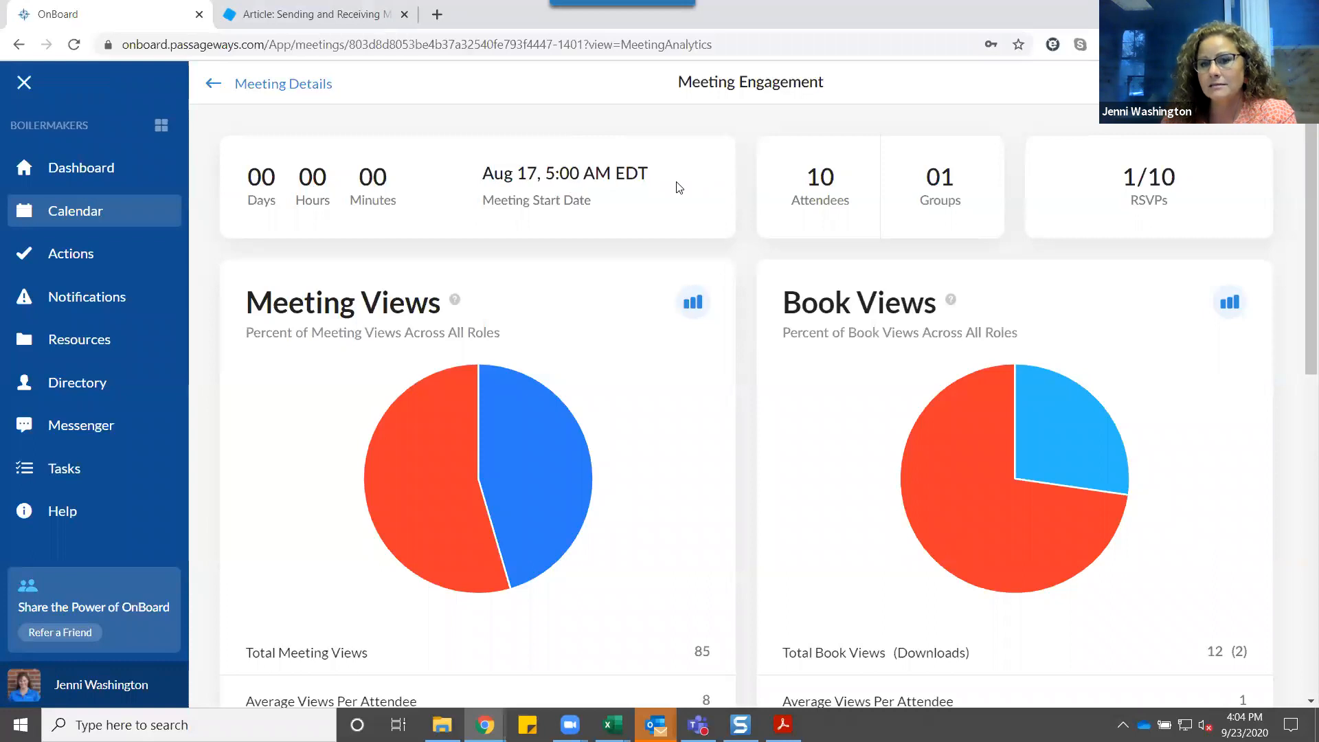
double_click(803, 191)
click(828, 230)
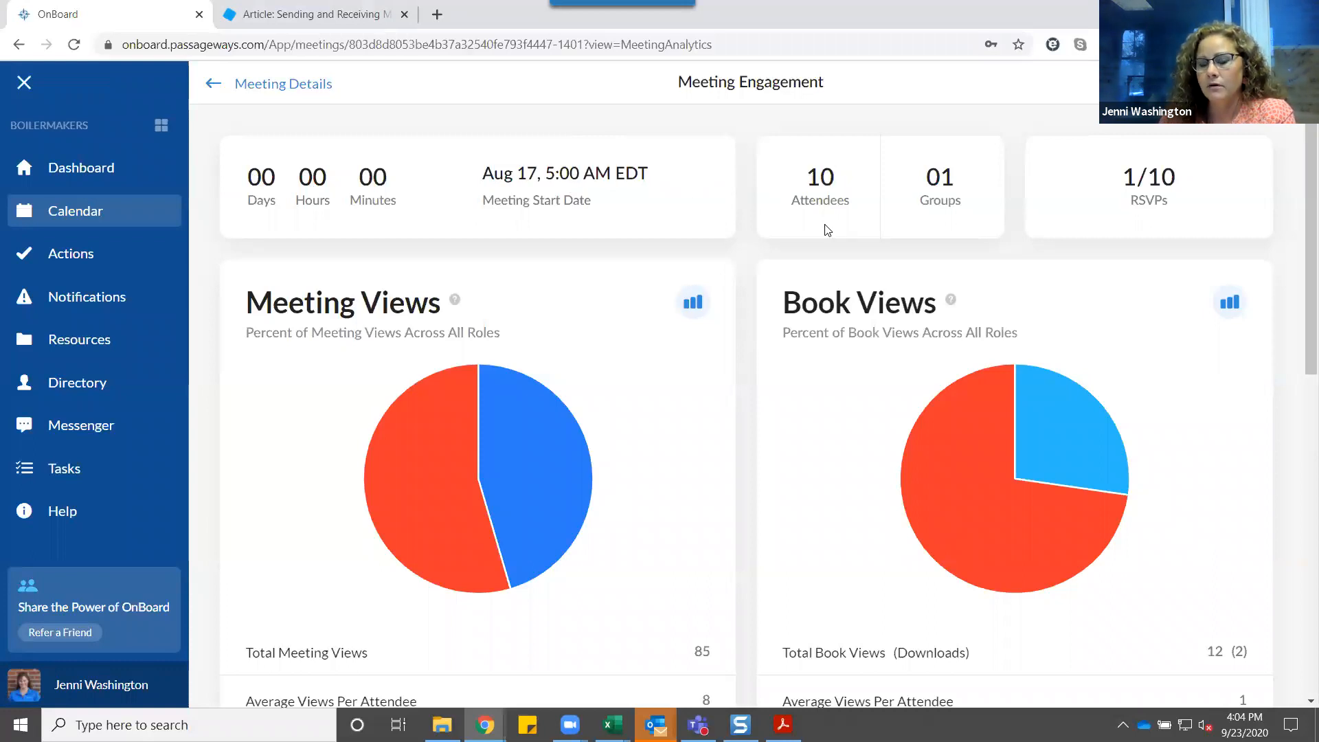
double_click(938, 185)
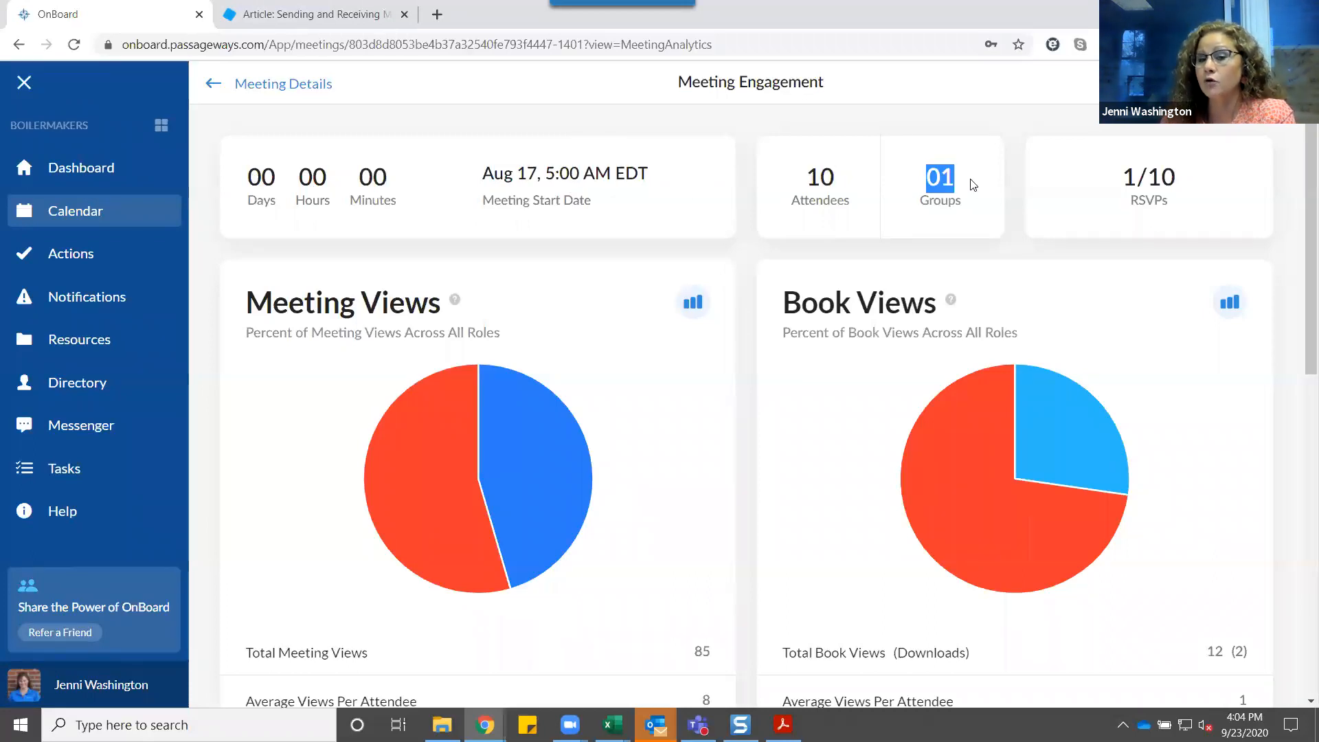
click(957, 217)
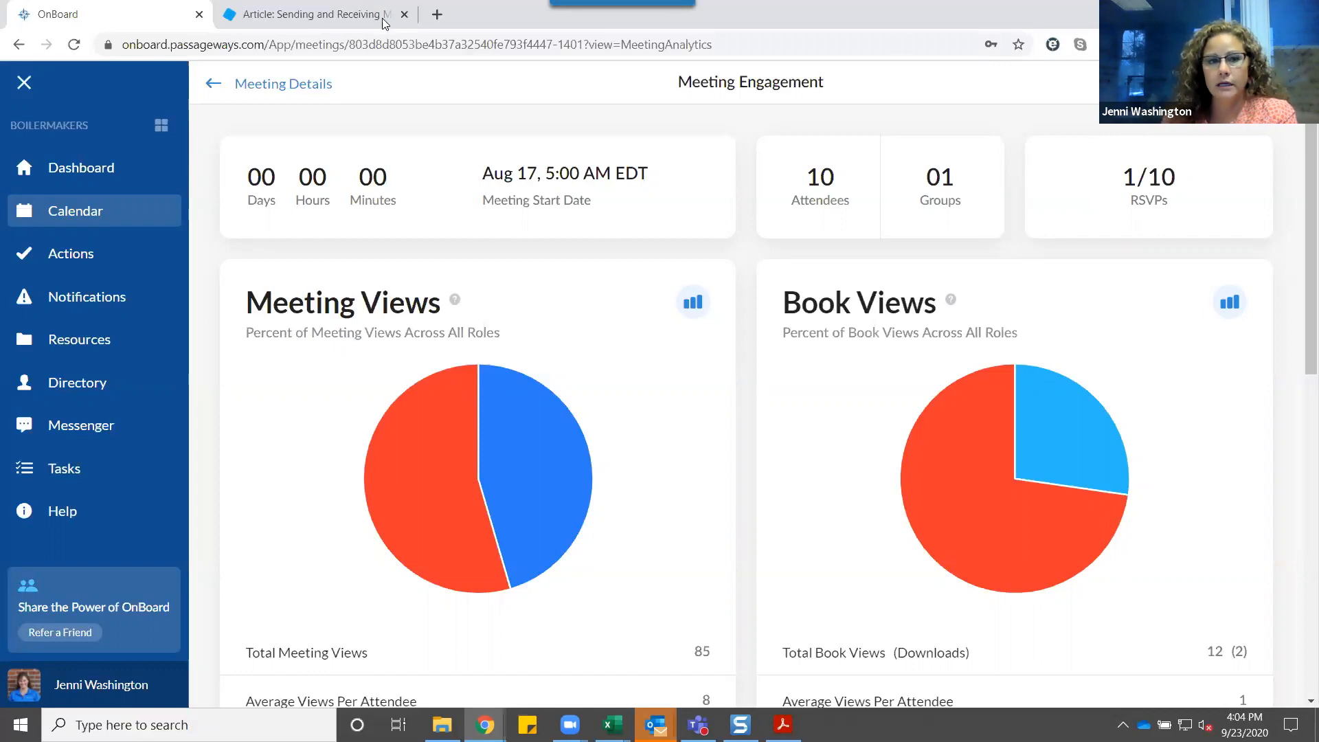
- Return to the New Member Orientation meeting details and view its member attendance and RSVP status
click(270, 96)
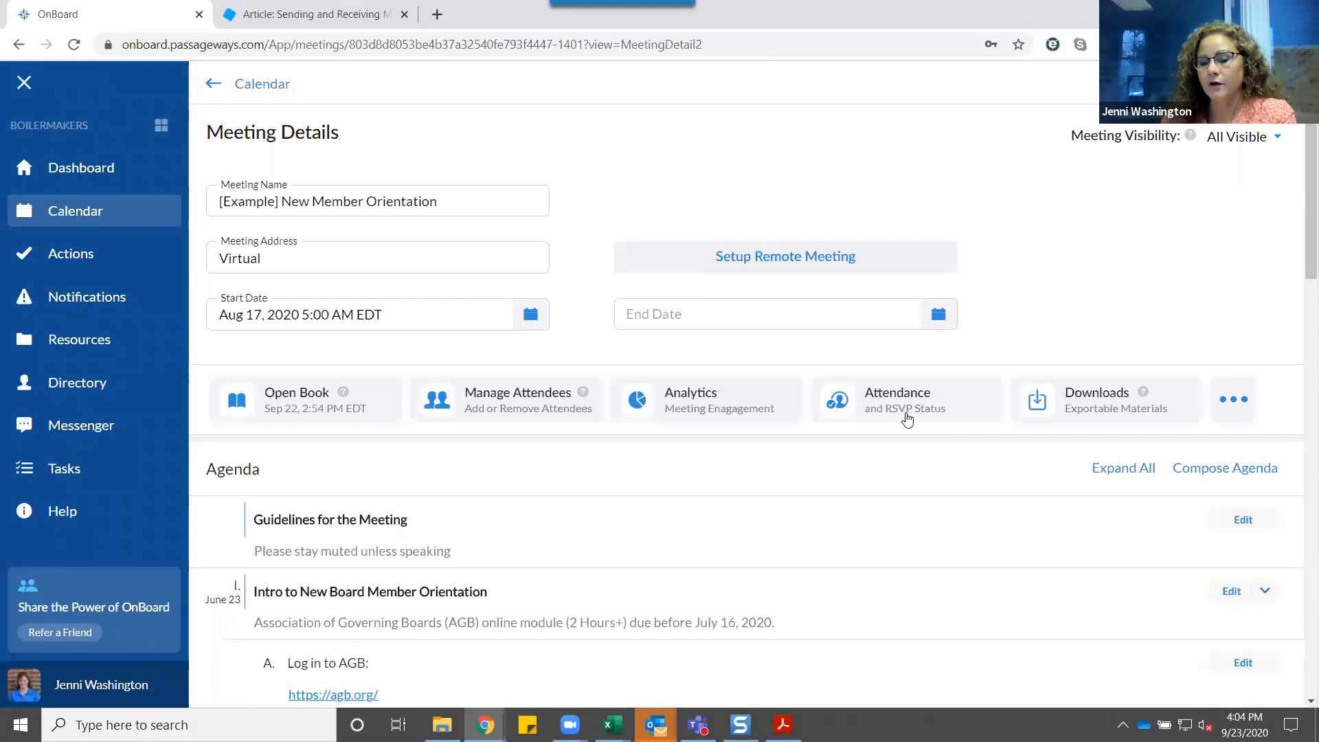
click(899, 410)
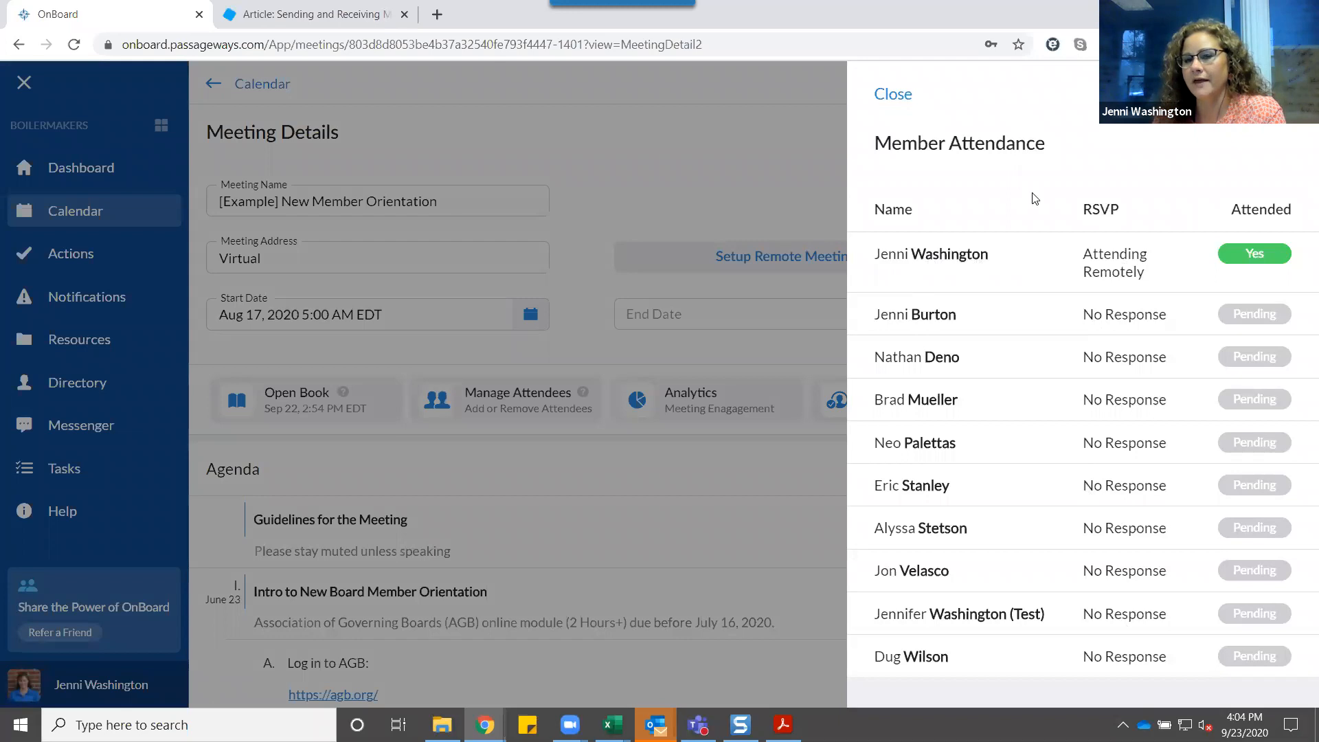
- Close the member attendance list, reopen the meeting's engagement analytics and look over all of its charts
click(889, 96)
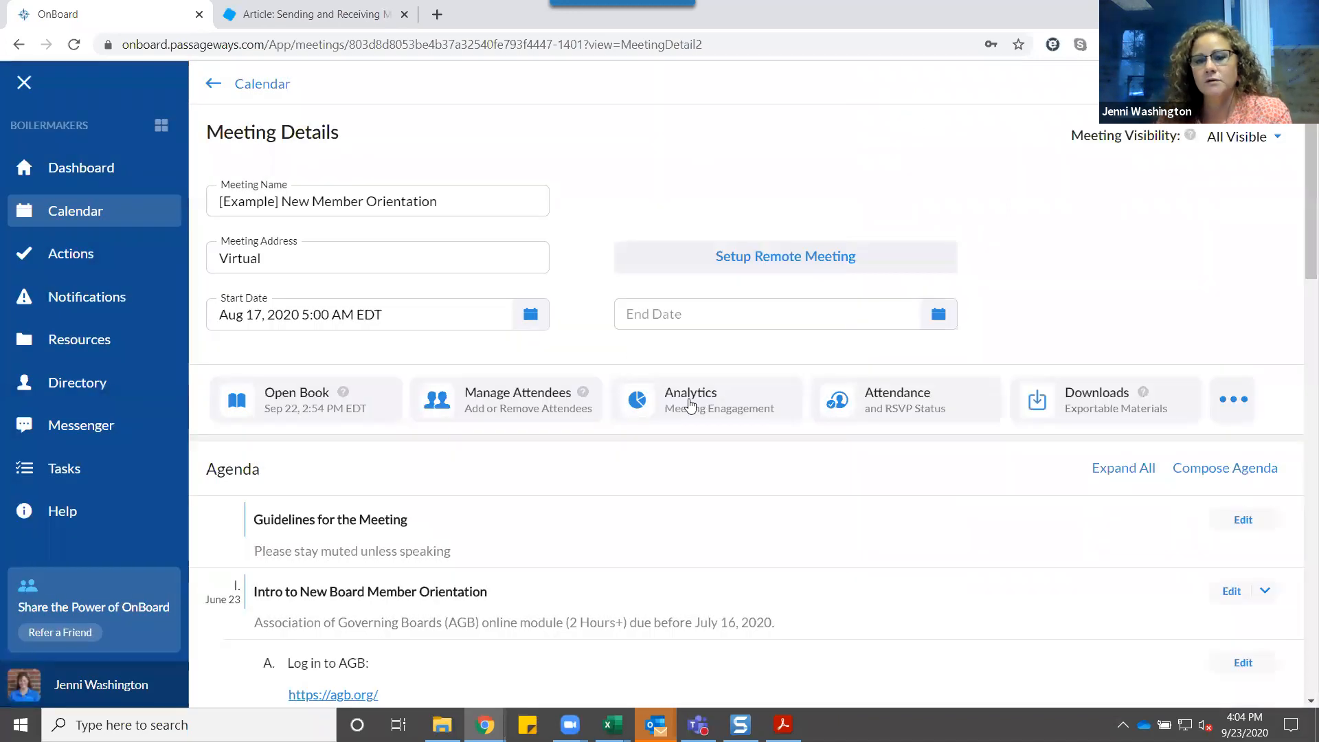
click(689, 405)
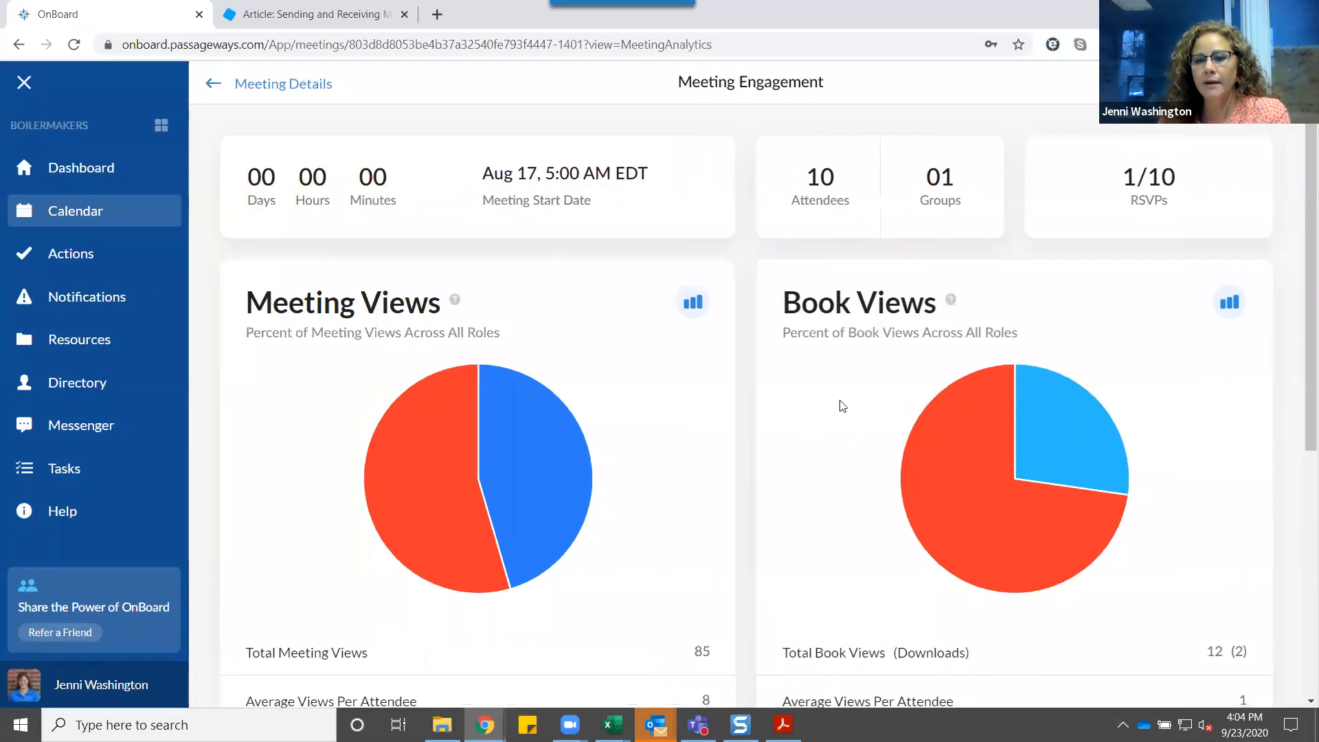
scroll(978, 394, down, 5)
scroll(980, 389, up, 5)
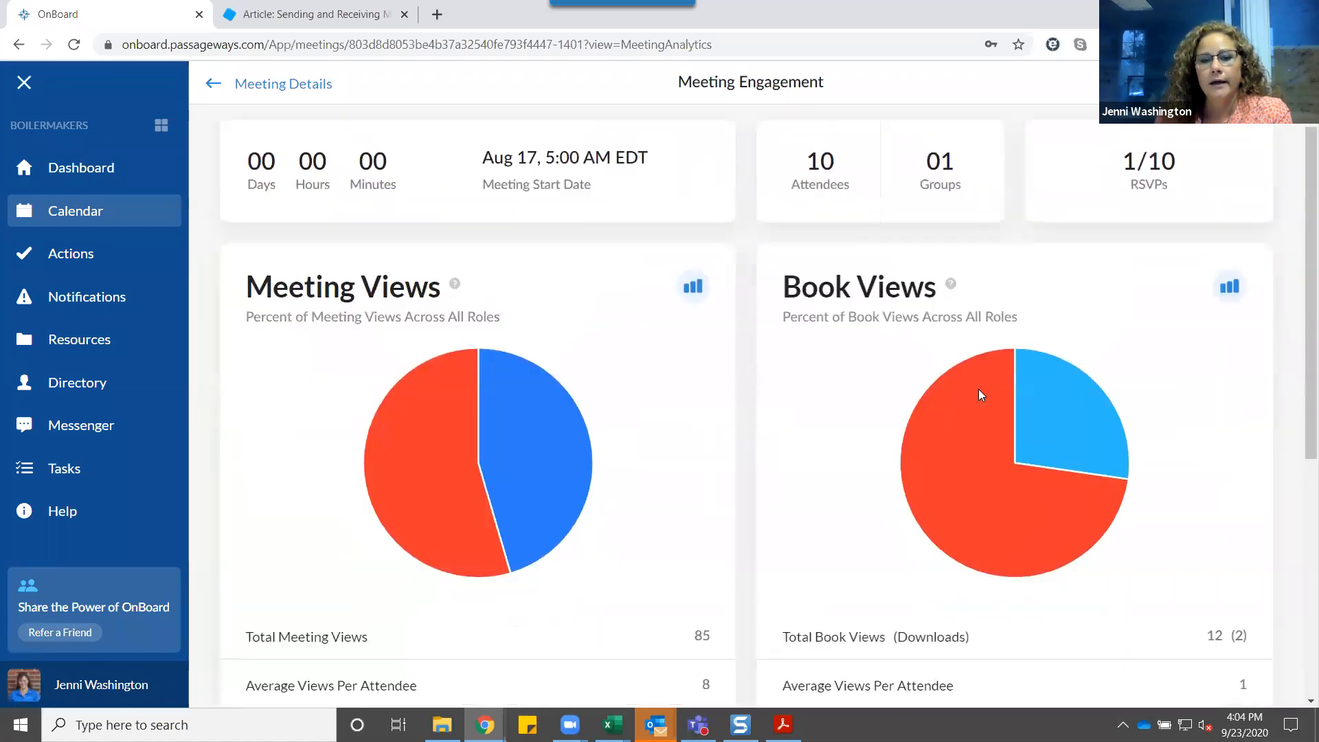
scroll(979, 389, down, 5)
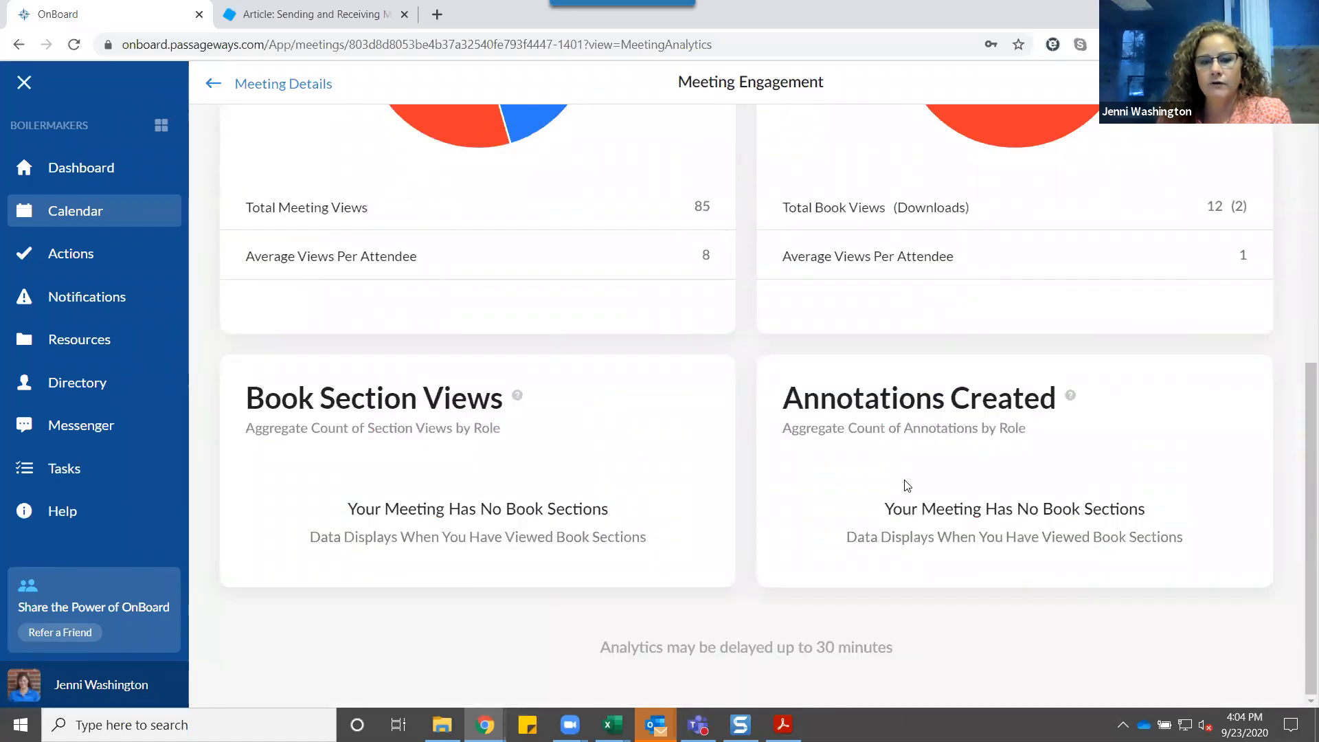
scroll(904, 479, up, 5)
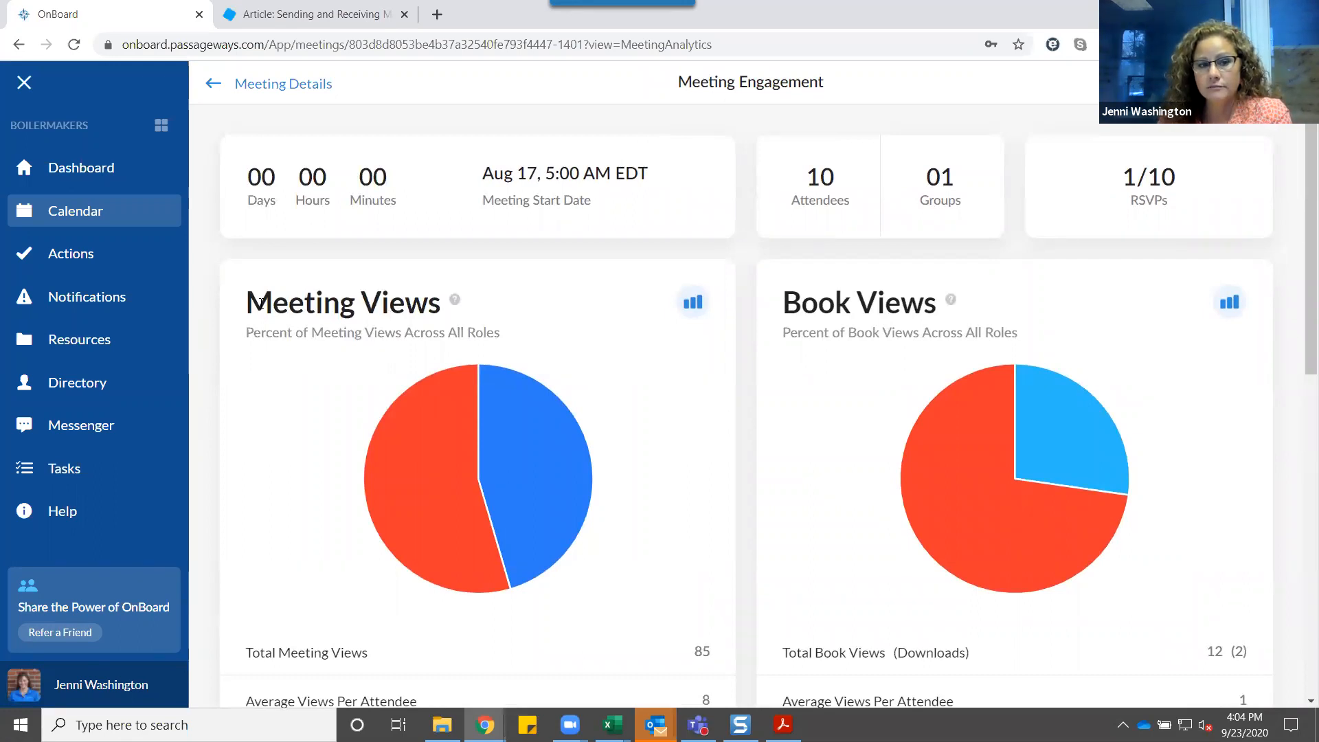
- View Meeting Views as a line chart, return it to the pie chart, and check the percentage viewed against the attendee count
click(694, 304)
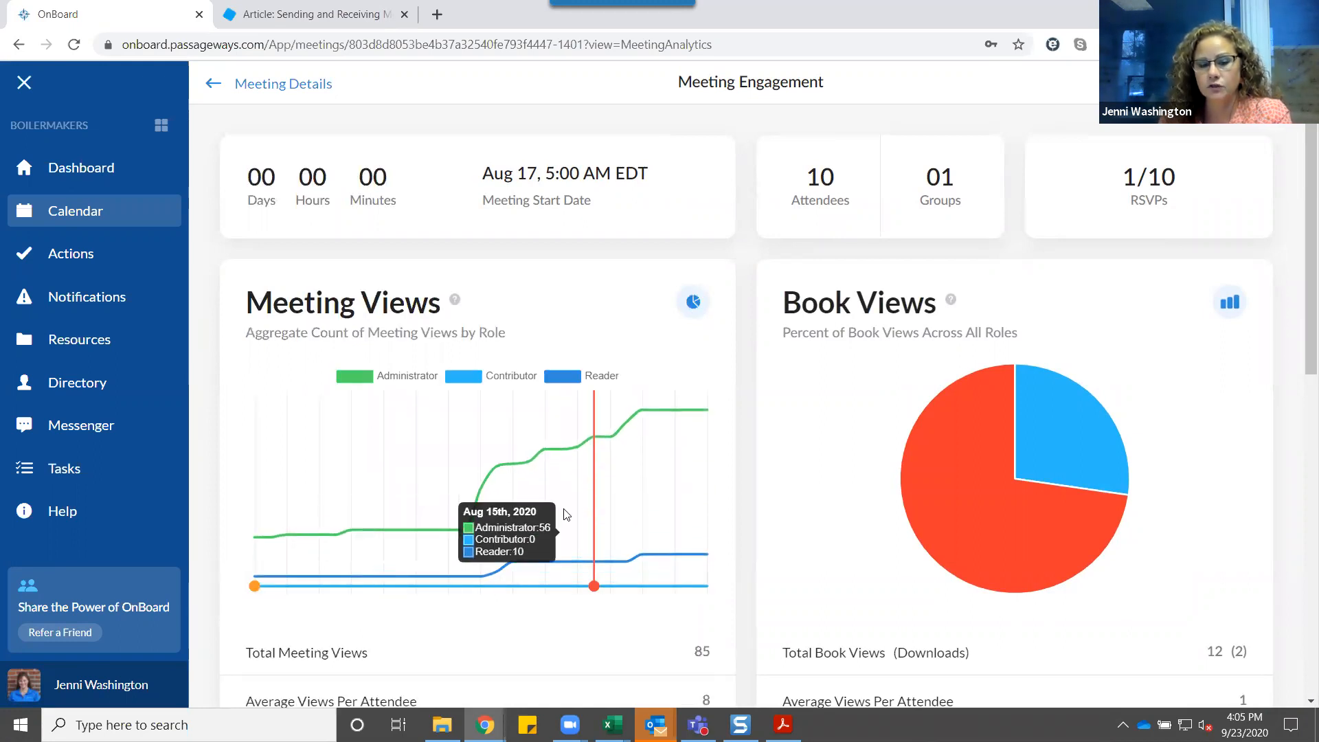
click(698, 306)
scroll(695, 325, down, 1)
mouse_move(566, 378)
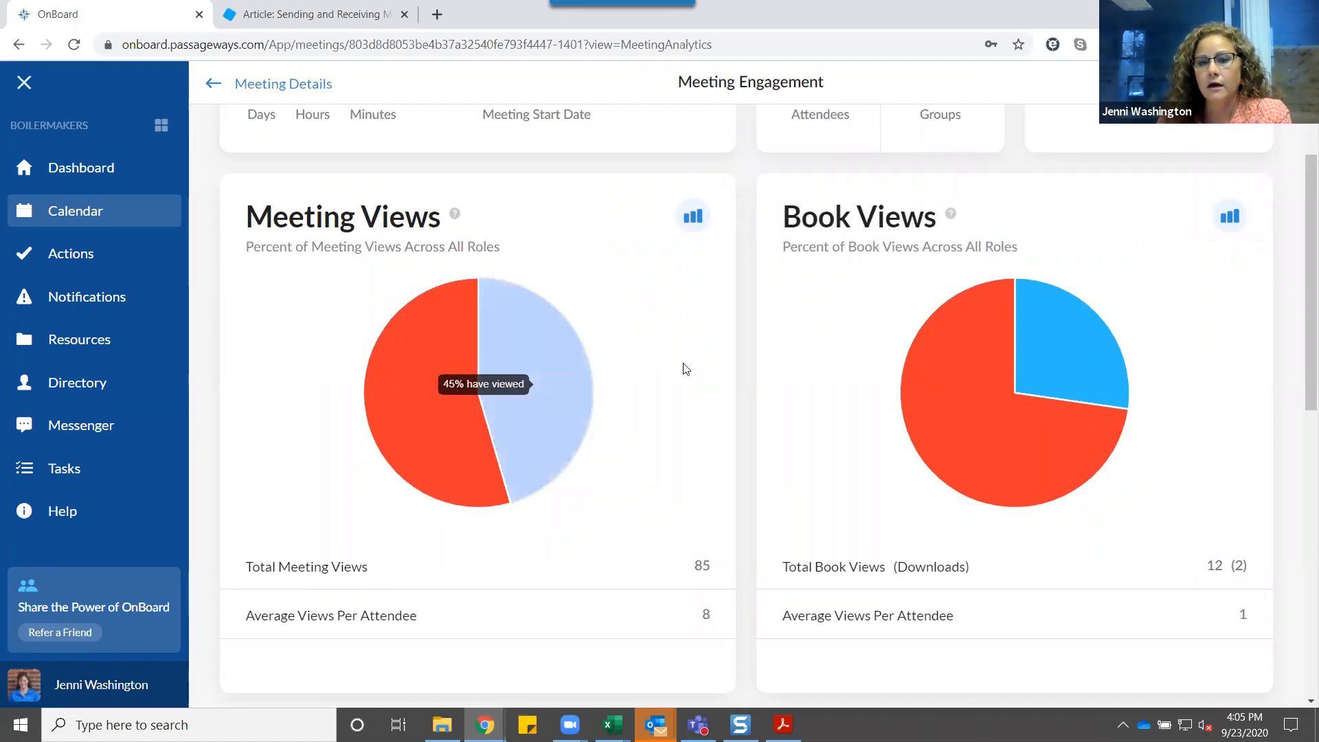
scroll(683, 368, up, 1)
drag(845, 186, 786, 179)
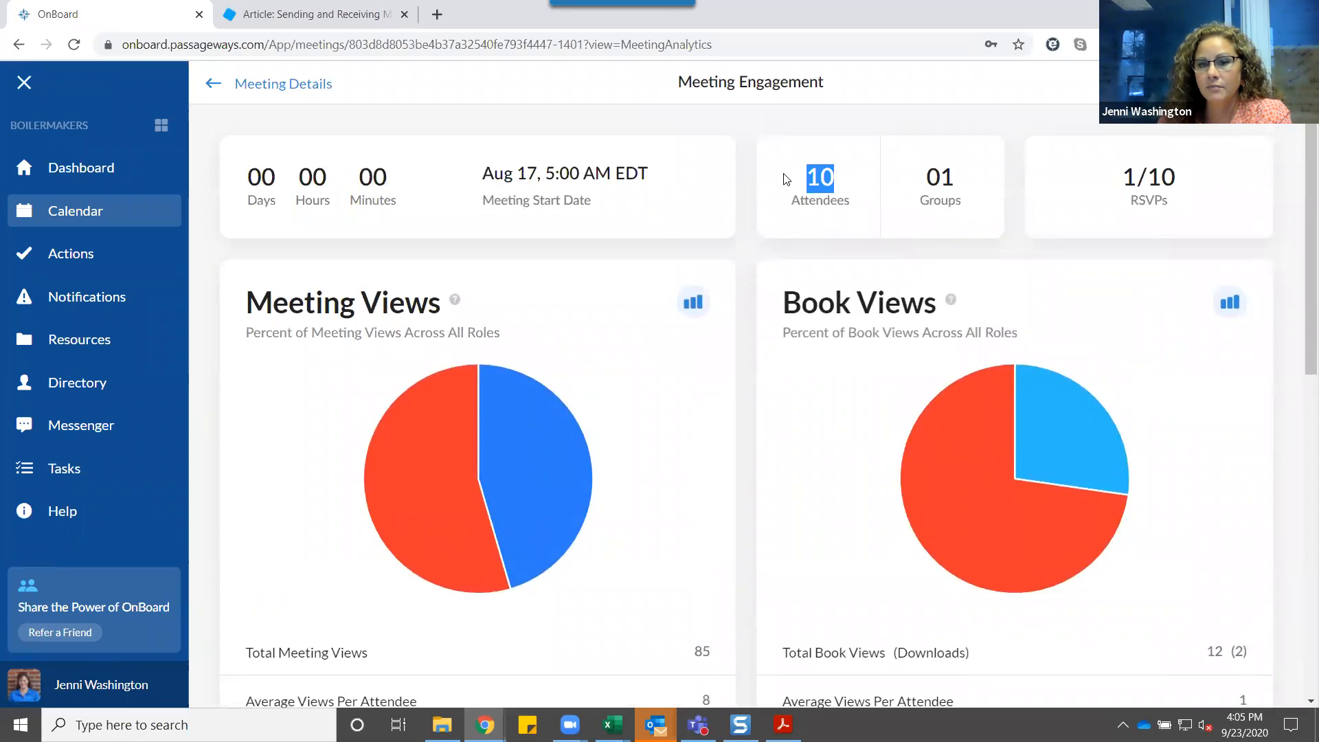
click(679, 447)
mouse_move(569, 485)
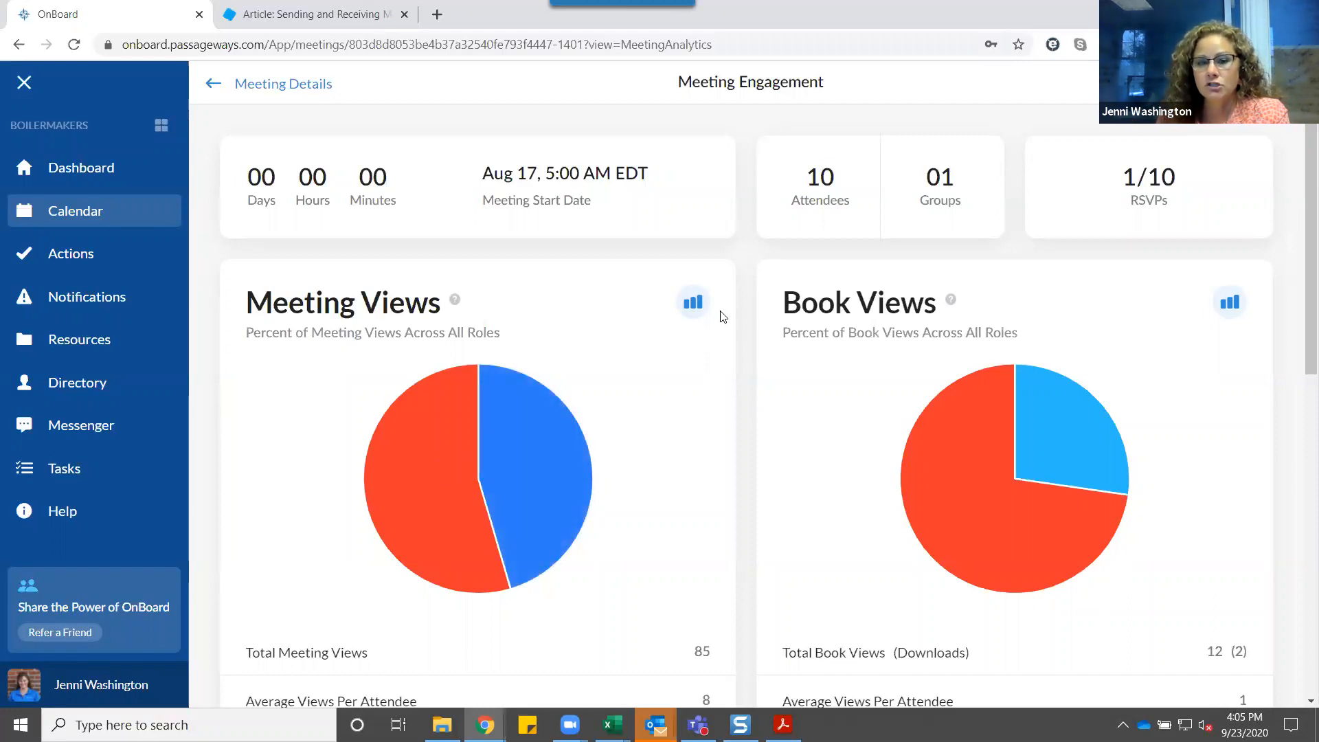
- Examine the Meeting Views line chart by role at the publication and meeting date markers, and restore the pie chart
click(694, 304)
scroll(481, 344, down, 1)
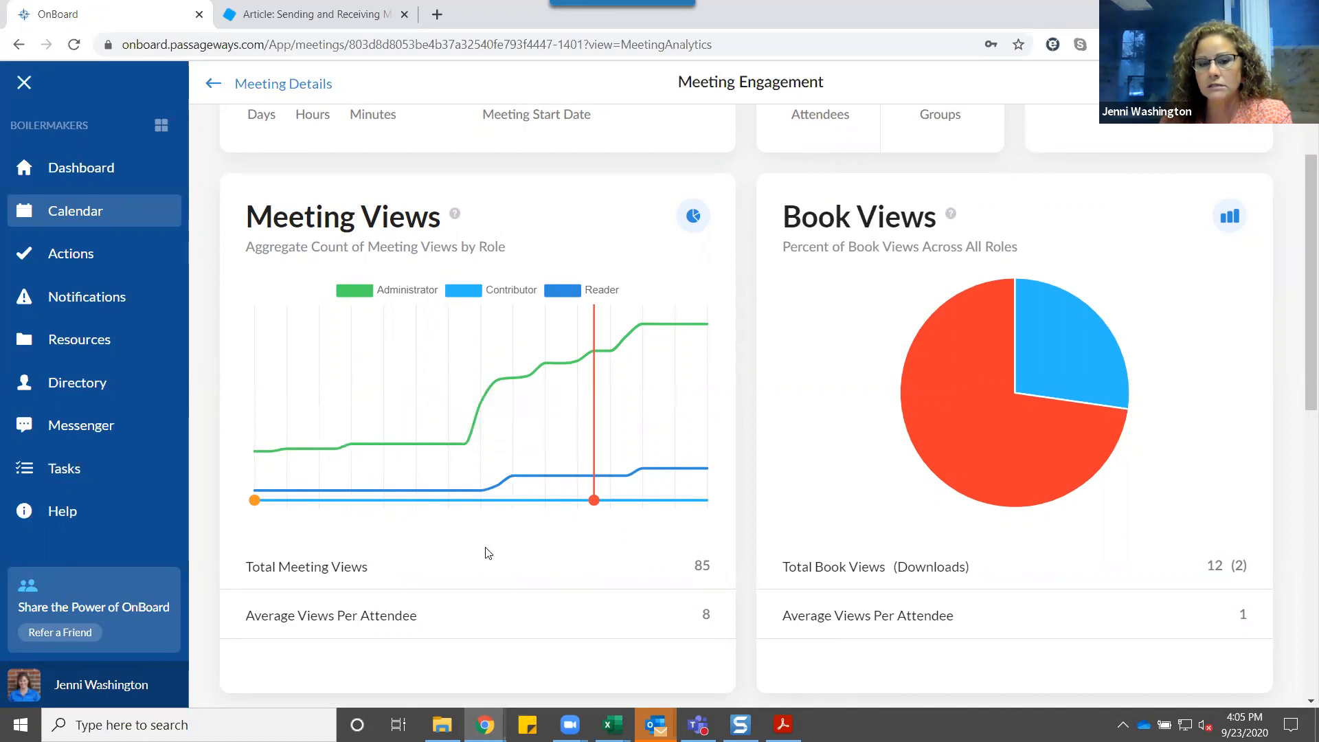
mouse_move(254, 504)
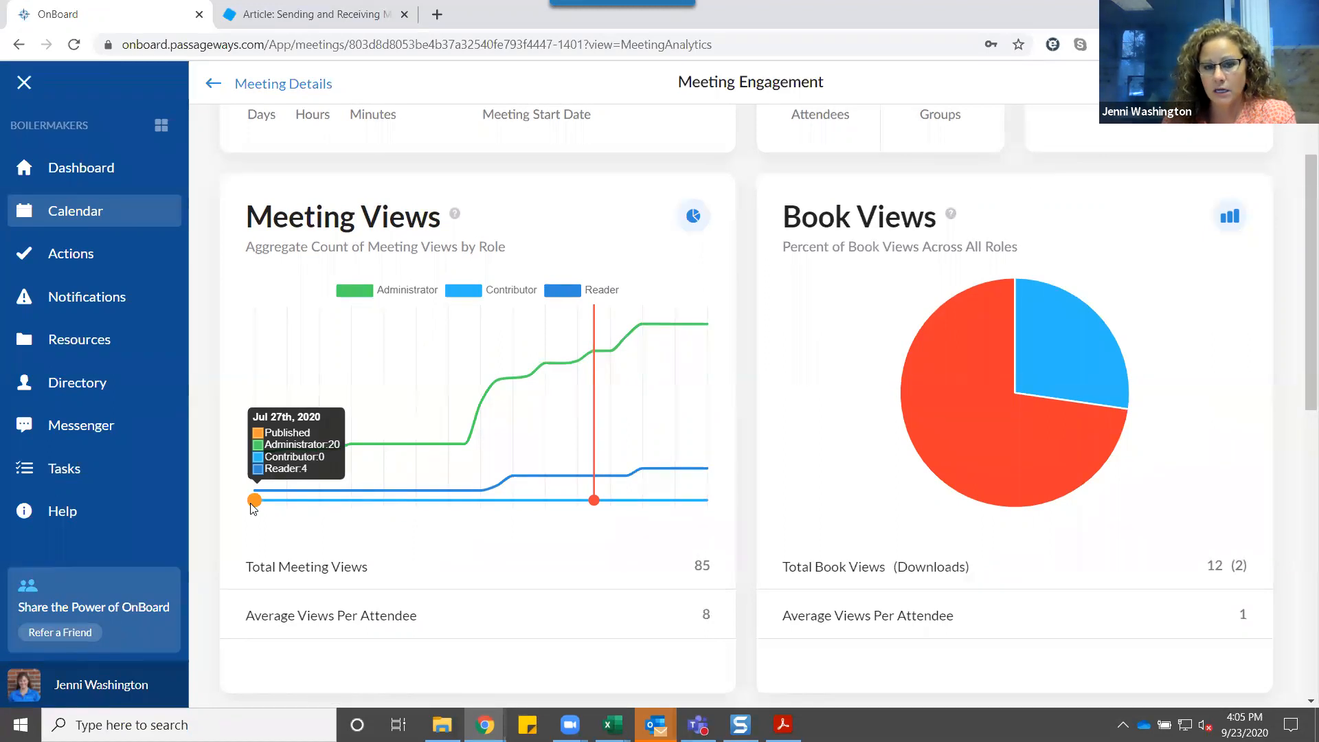
mouse_move(595, 505)
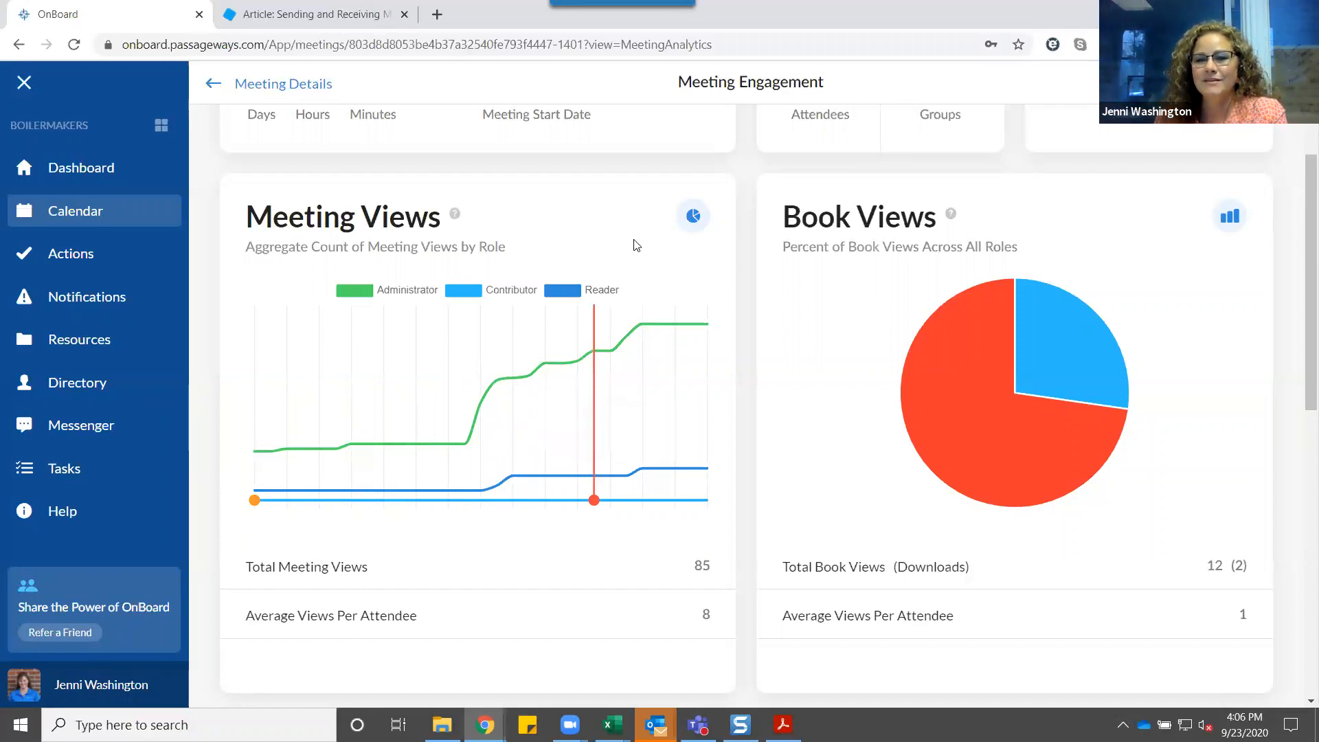
click(692, 217)
scroll(412, 164, up, 1)
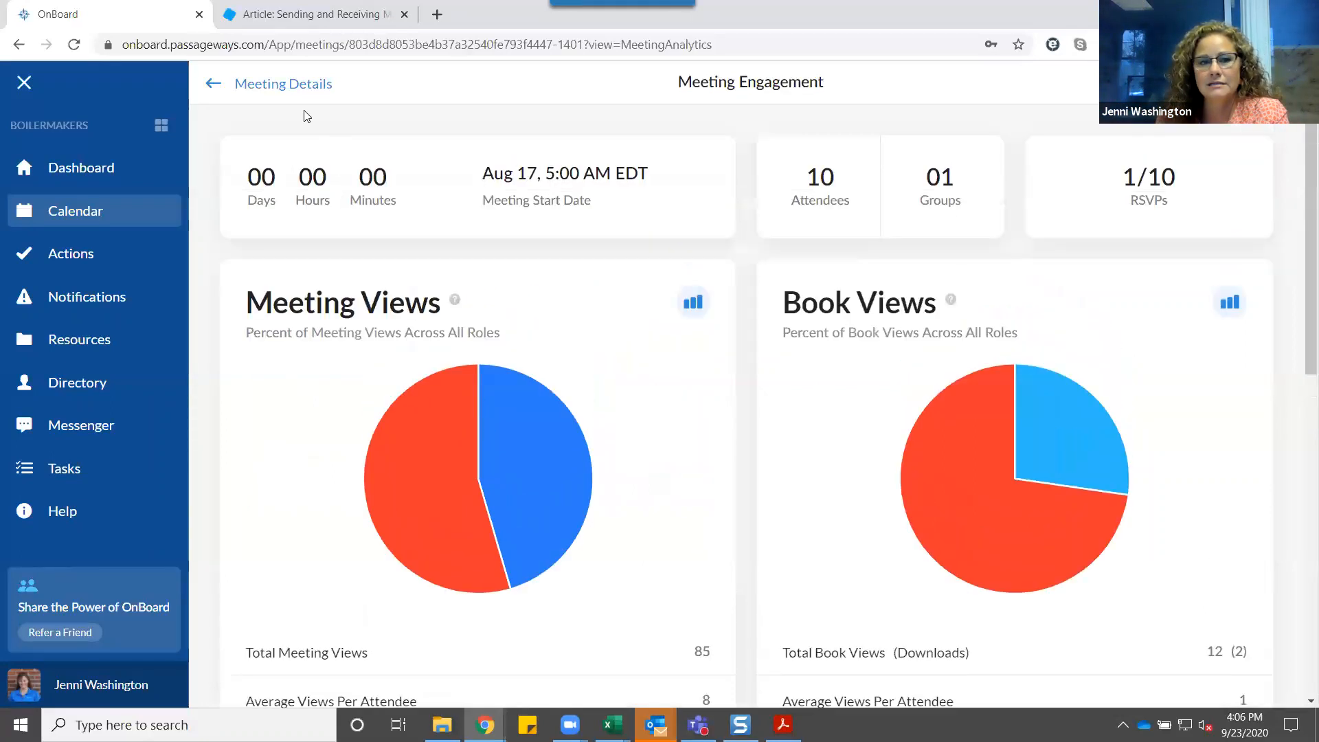
- Return to the meeting details and expand the "Intro to New Board Member Orientation" agenda item to view its attachment
click(288, 84)
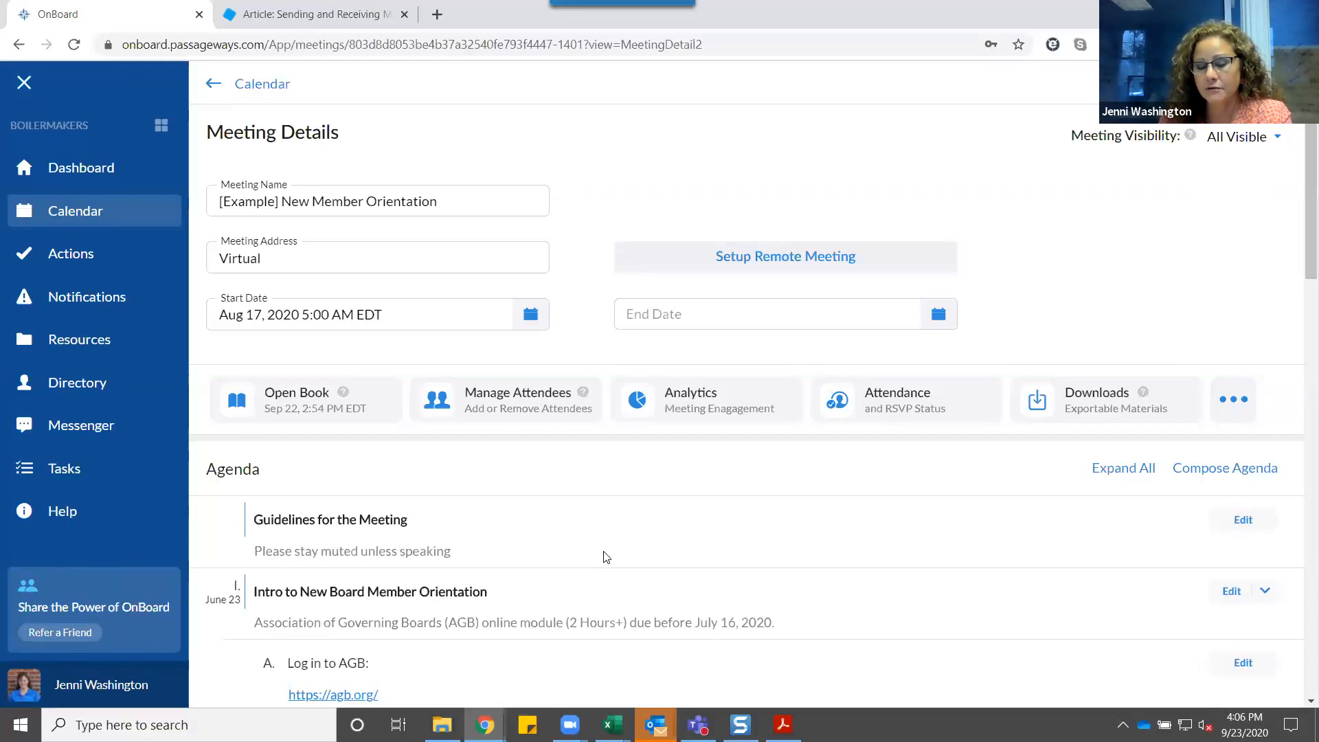
scroll(605, 556, down, 3)
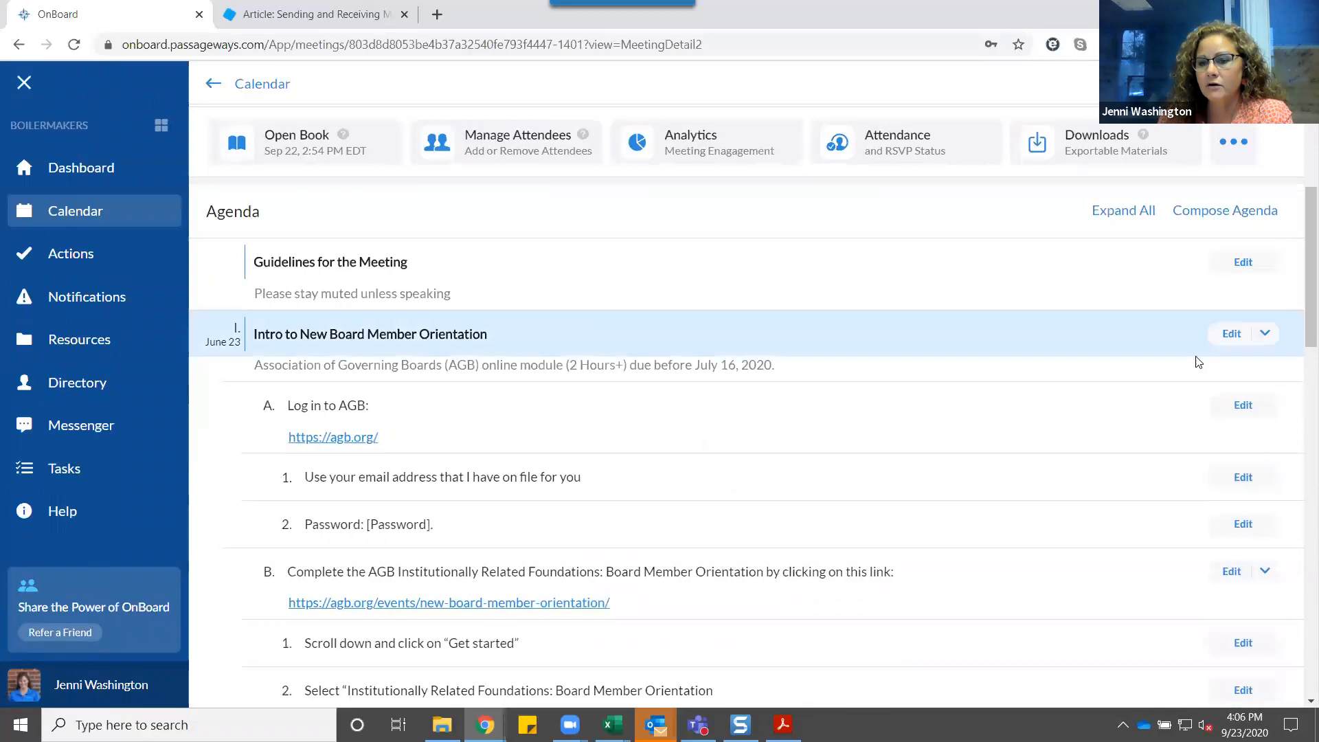
click(1265, 333)
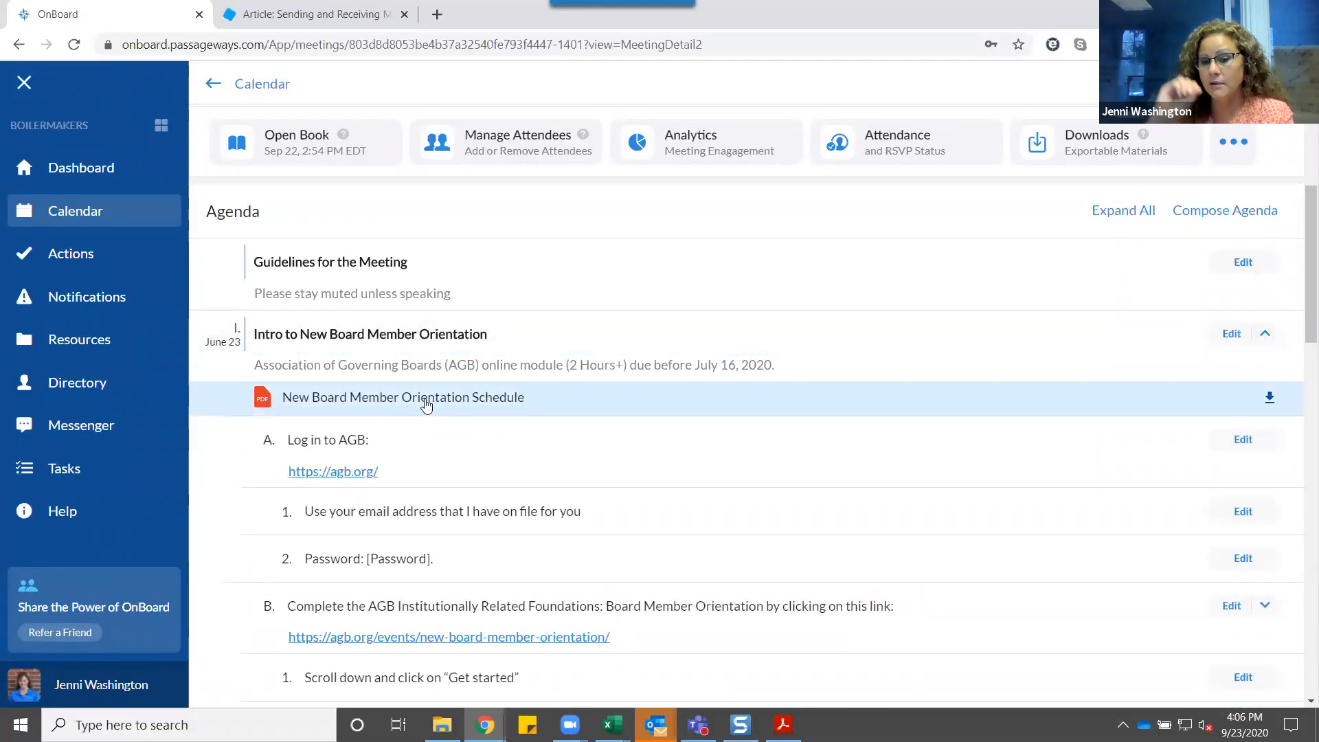
scroll(427, 406, up, 4)
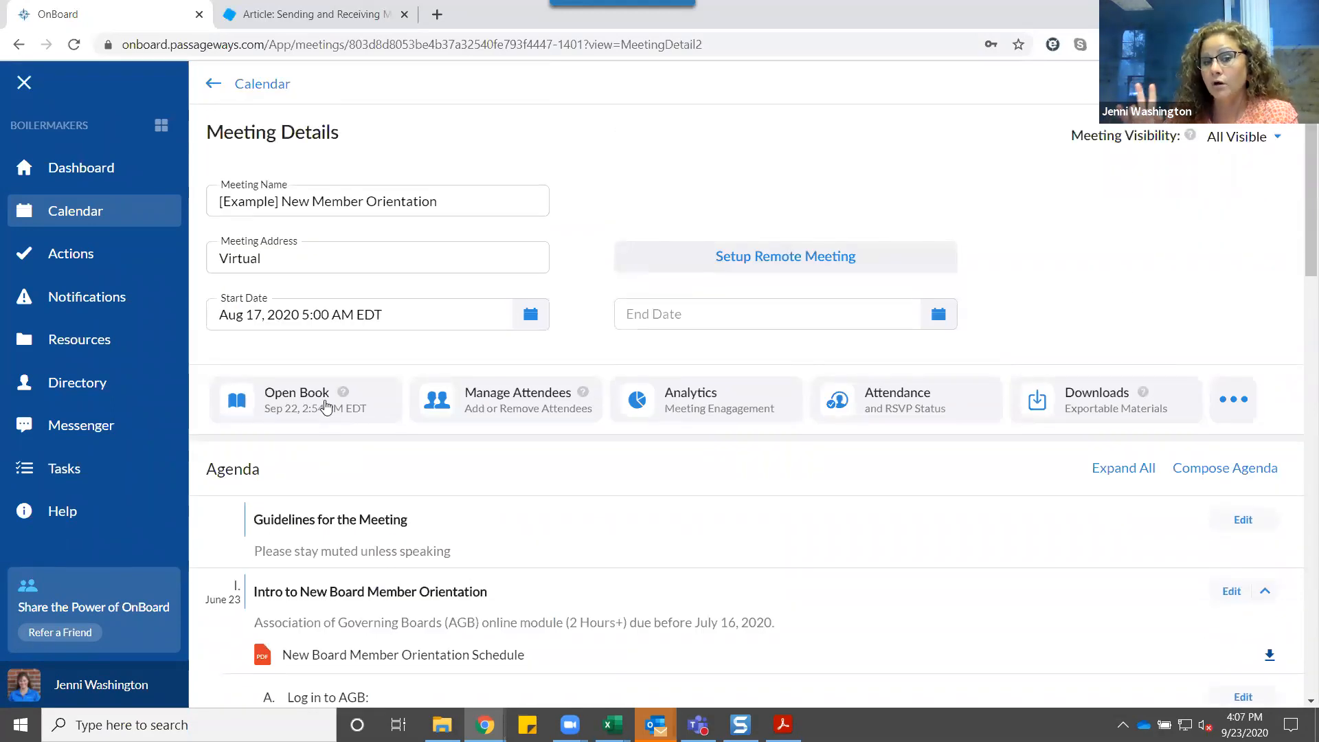
- Reopen the engagement analytics, read the Book Views help explanation, and check the viewed percentages in both pie charts
click(672, 400)
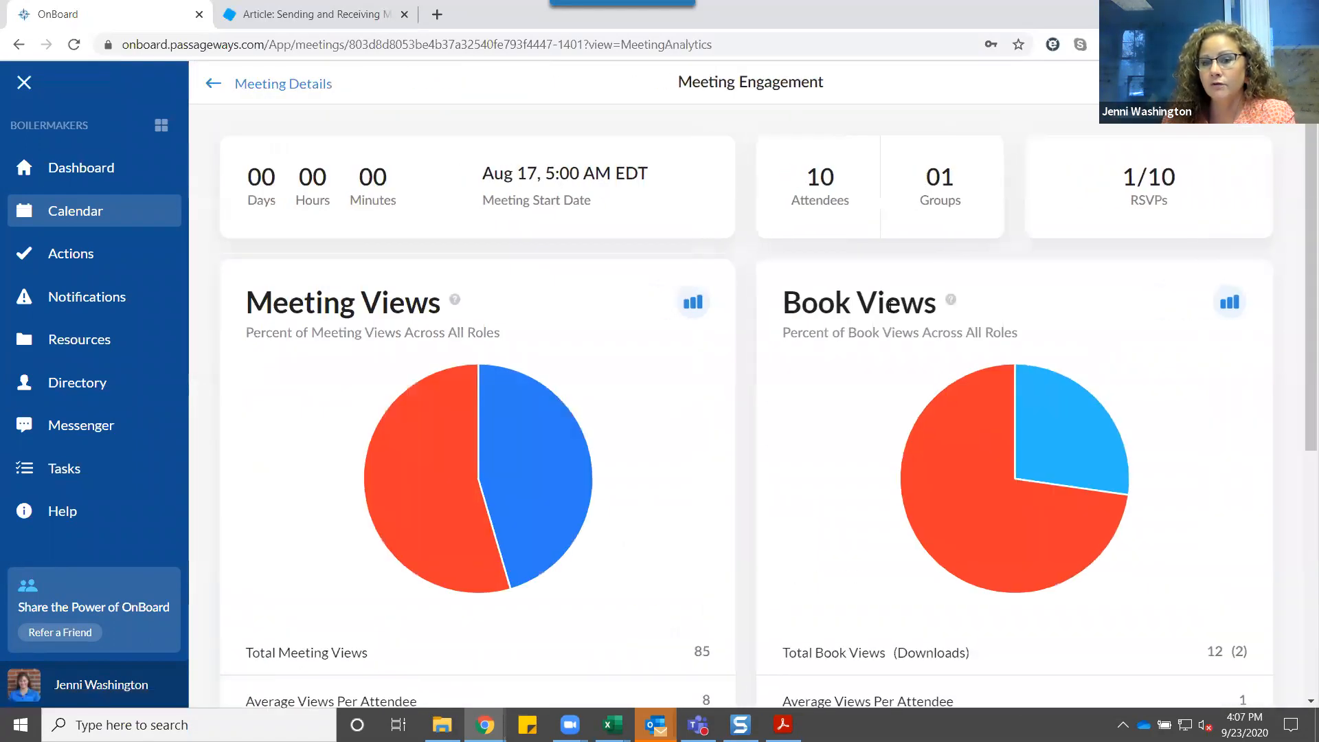
click(951, 300)
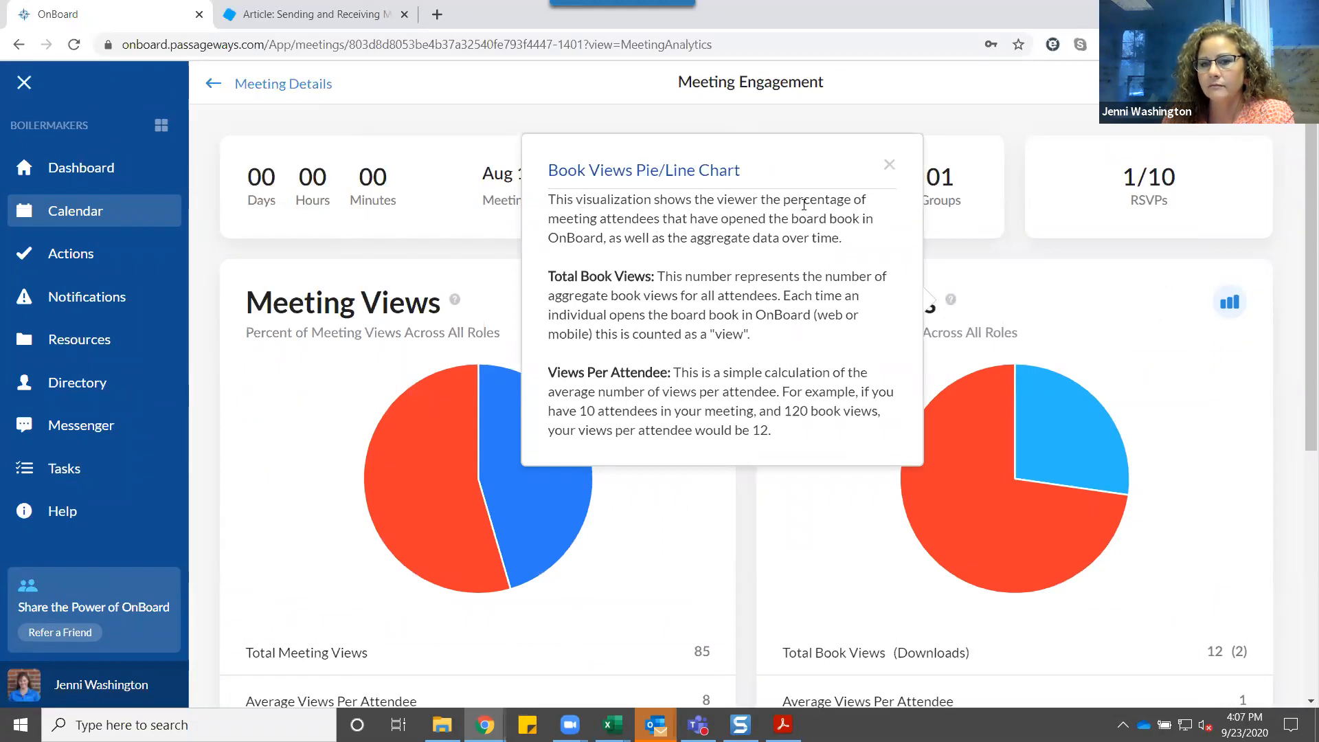
click(890, 165)
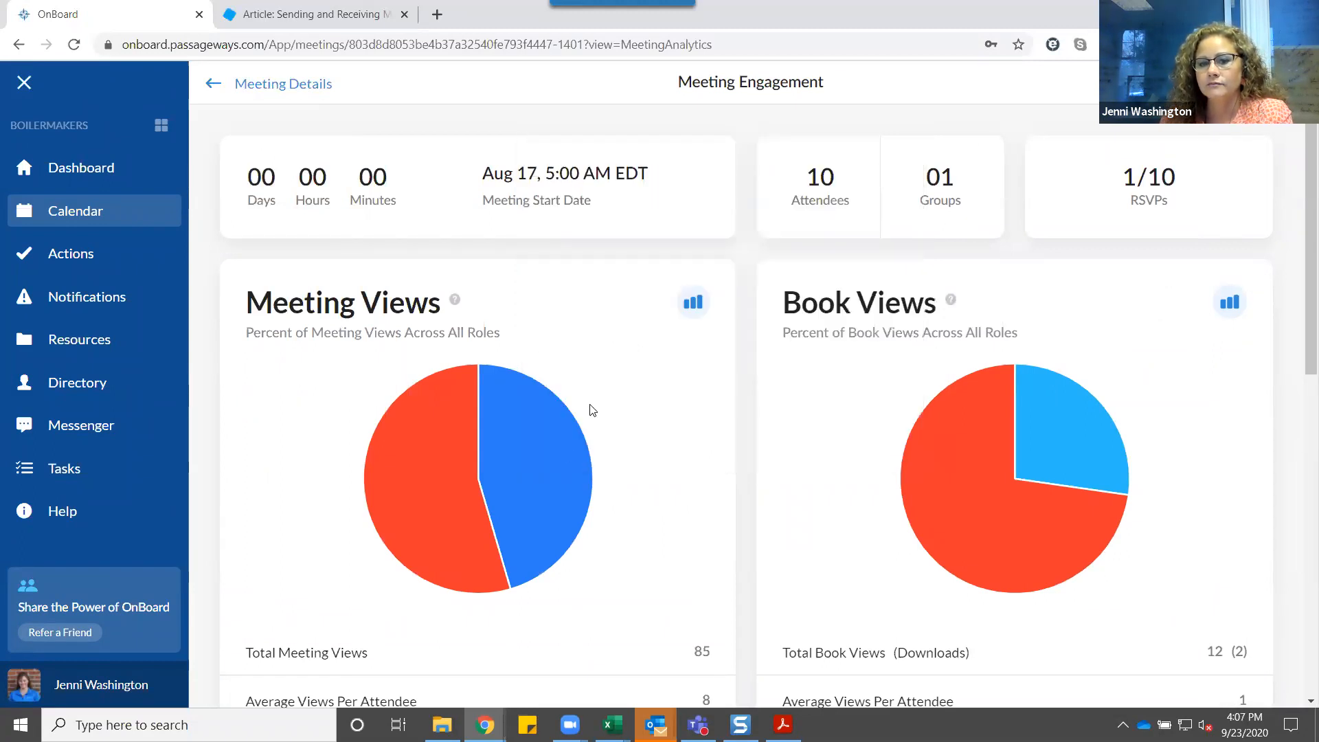
mouse_move(570, 453)
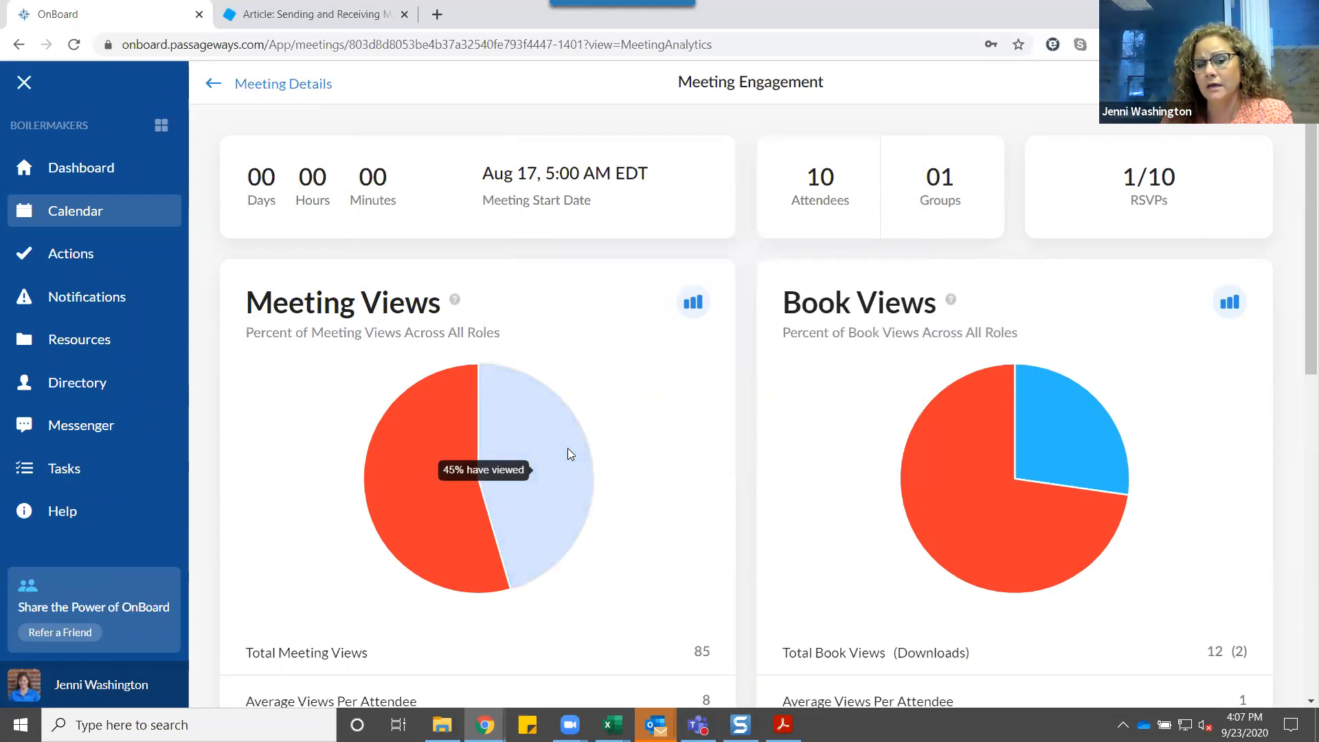
mouse_move(1101, 446)
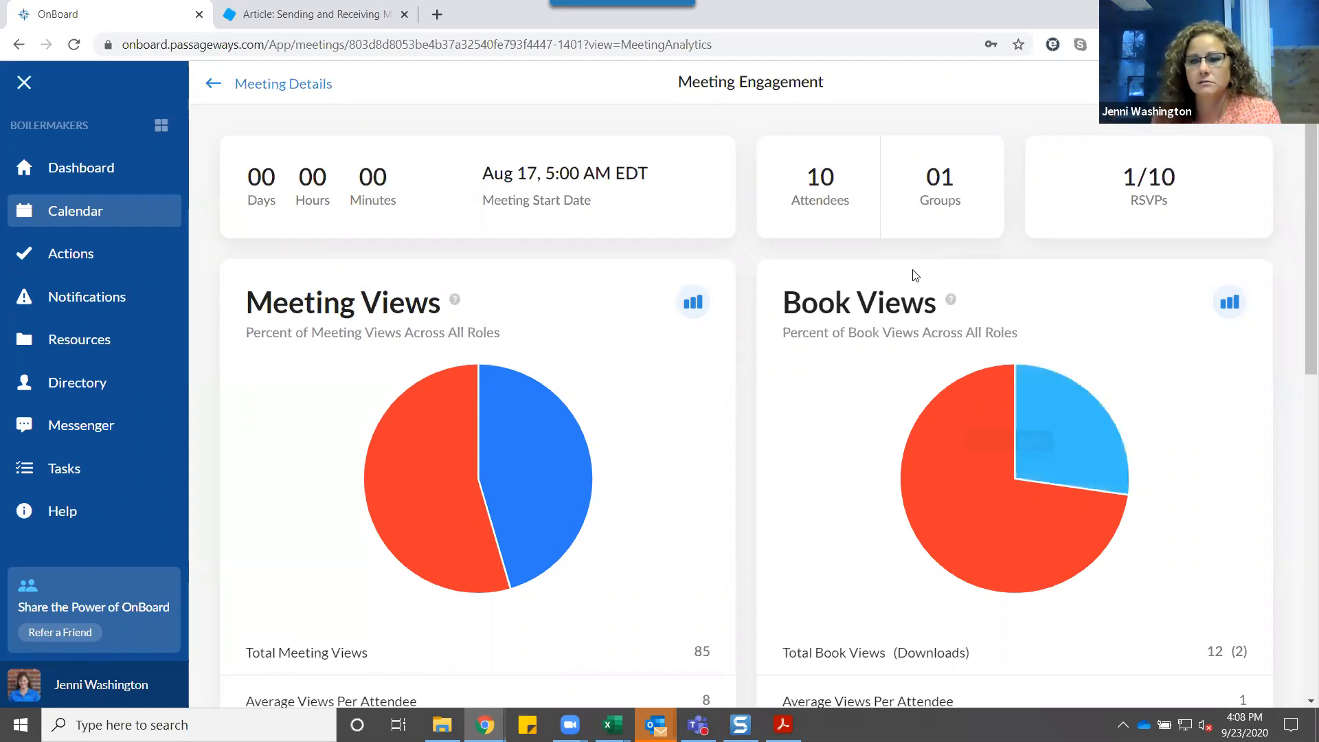
- Examine the Book Section Views chart with its agenda section list and the Annotations Created card
scroll(916, 276, down, 6)
scroll(1017, 317, down, 2)
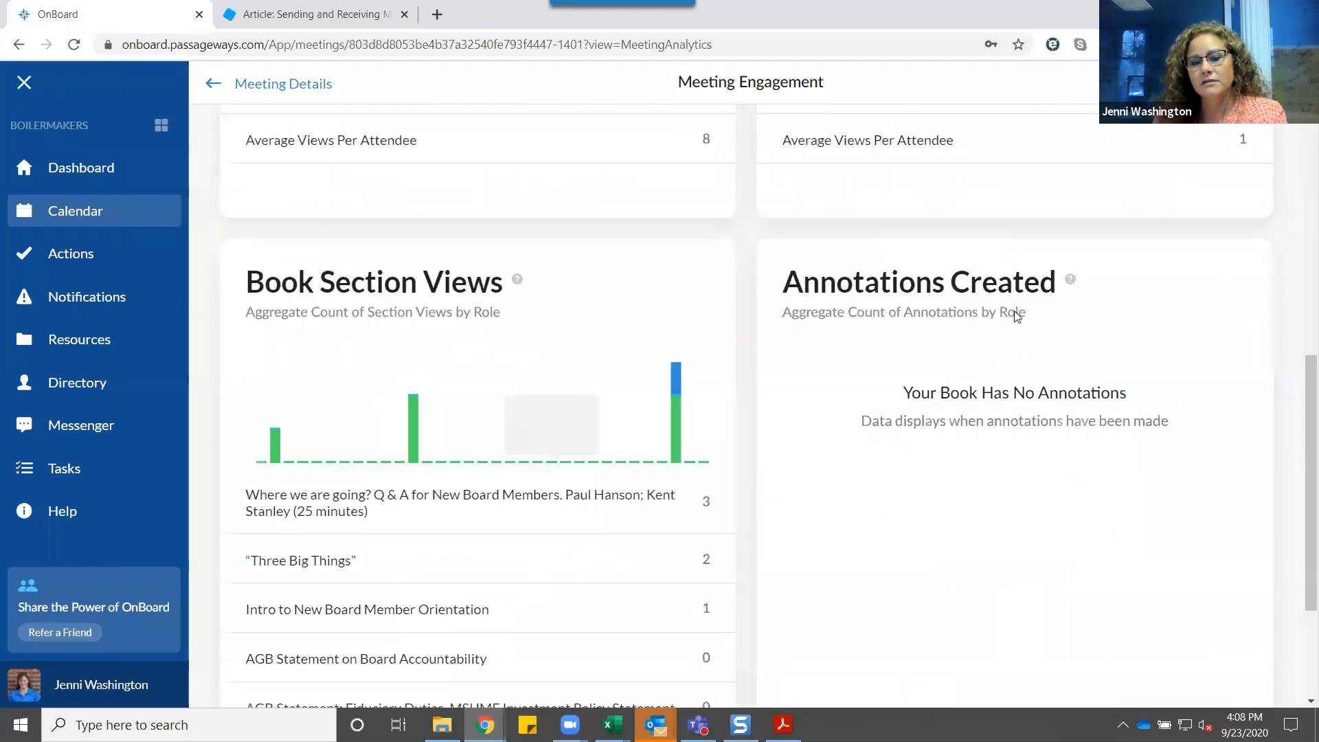
scroll(1016, 315, down, 3)
scroll(481, 288, up, 1)
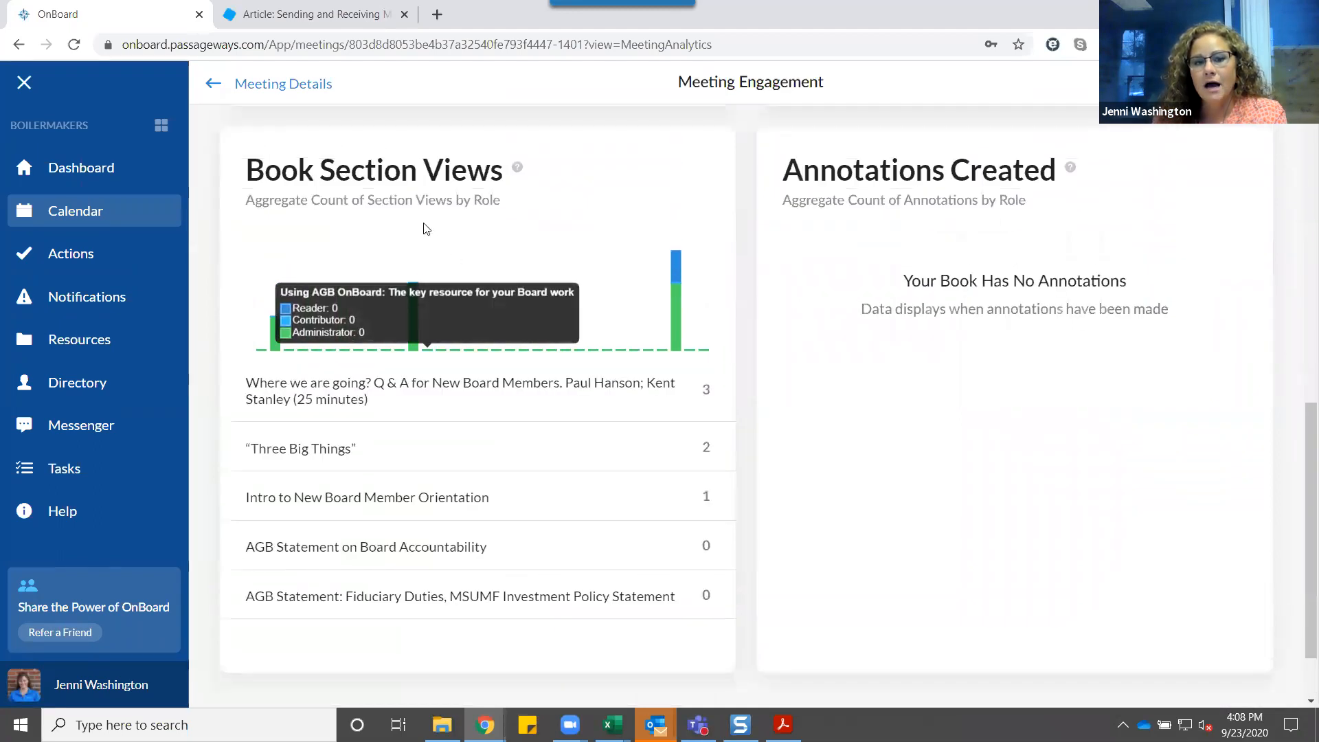
scroll(337, 508, down, 1)
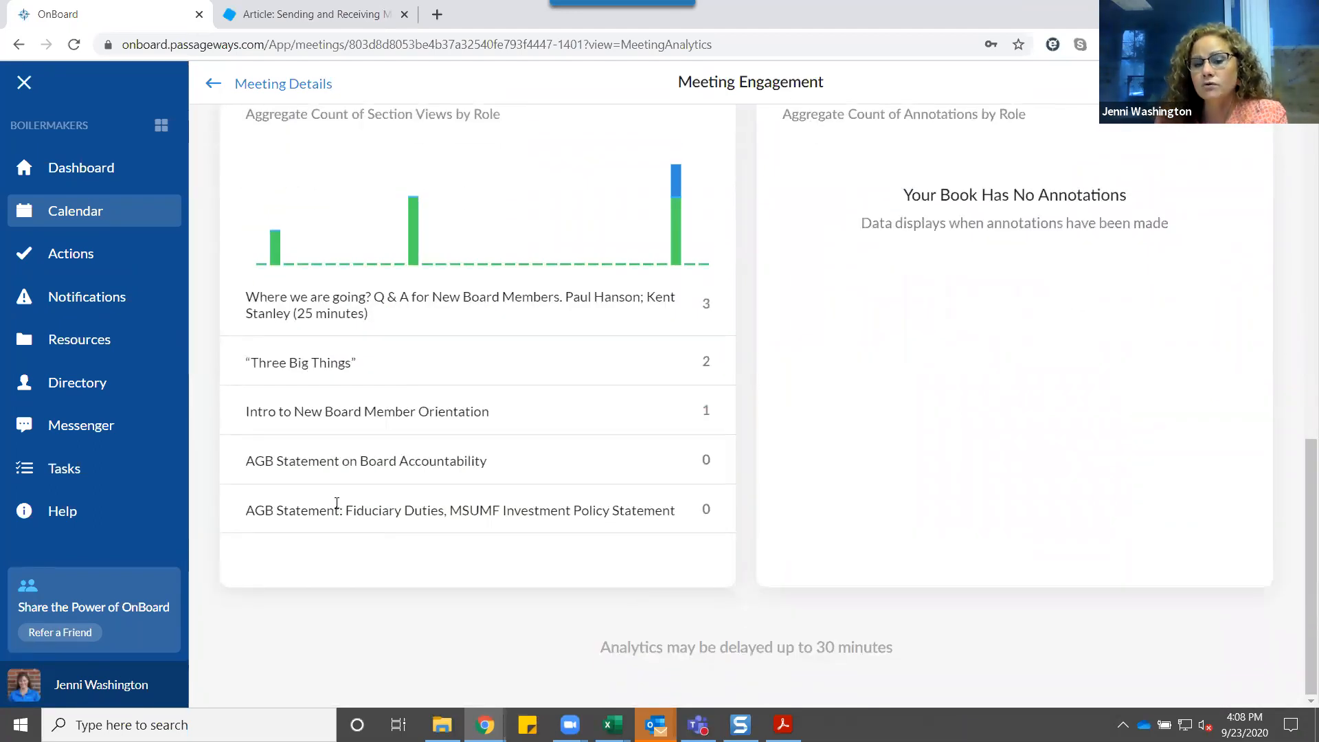
scroll(337, 508, up, 1)
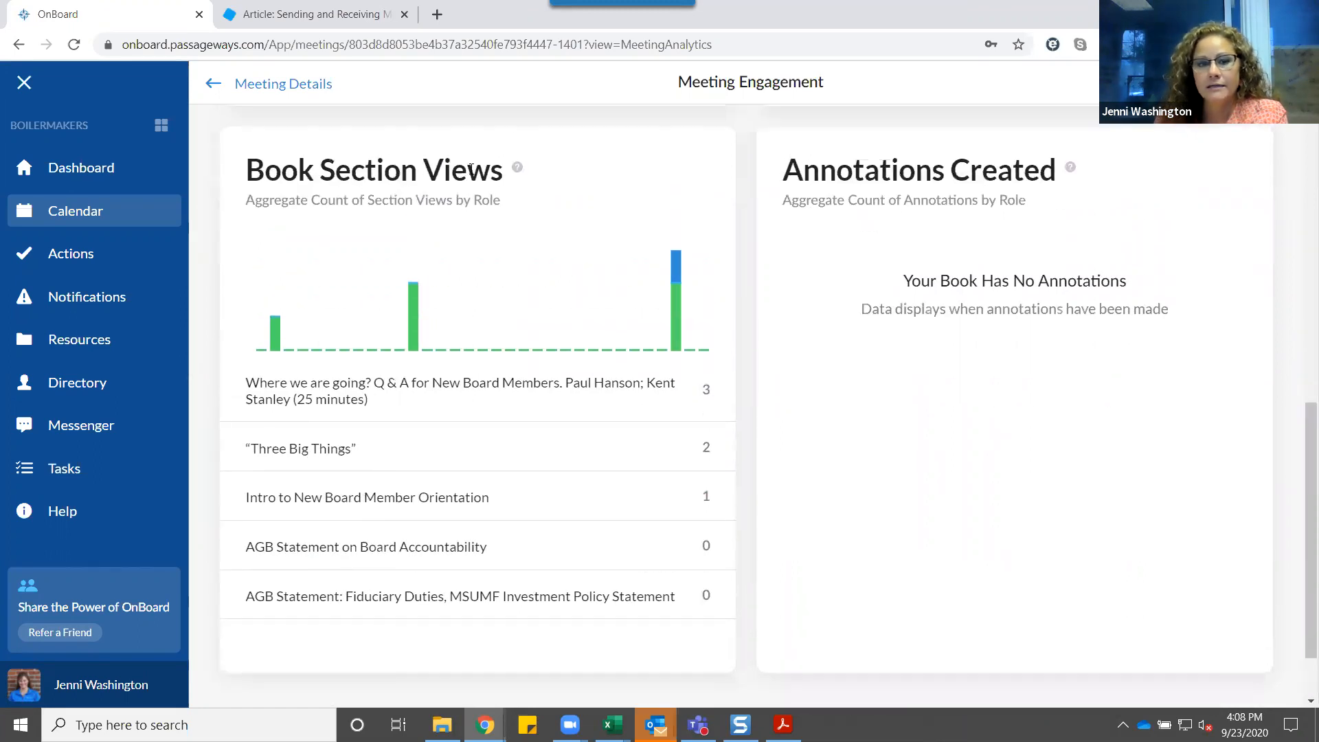
- Read the Book Section Views help explanation, highlight the 30-second viewing requirement, and close the explanation
click(518, 169)
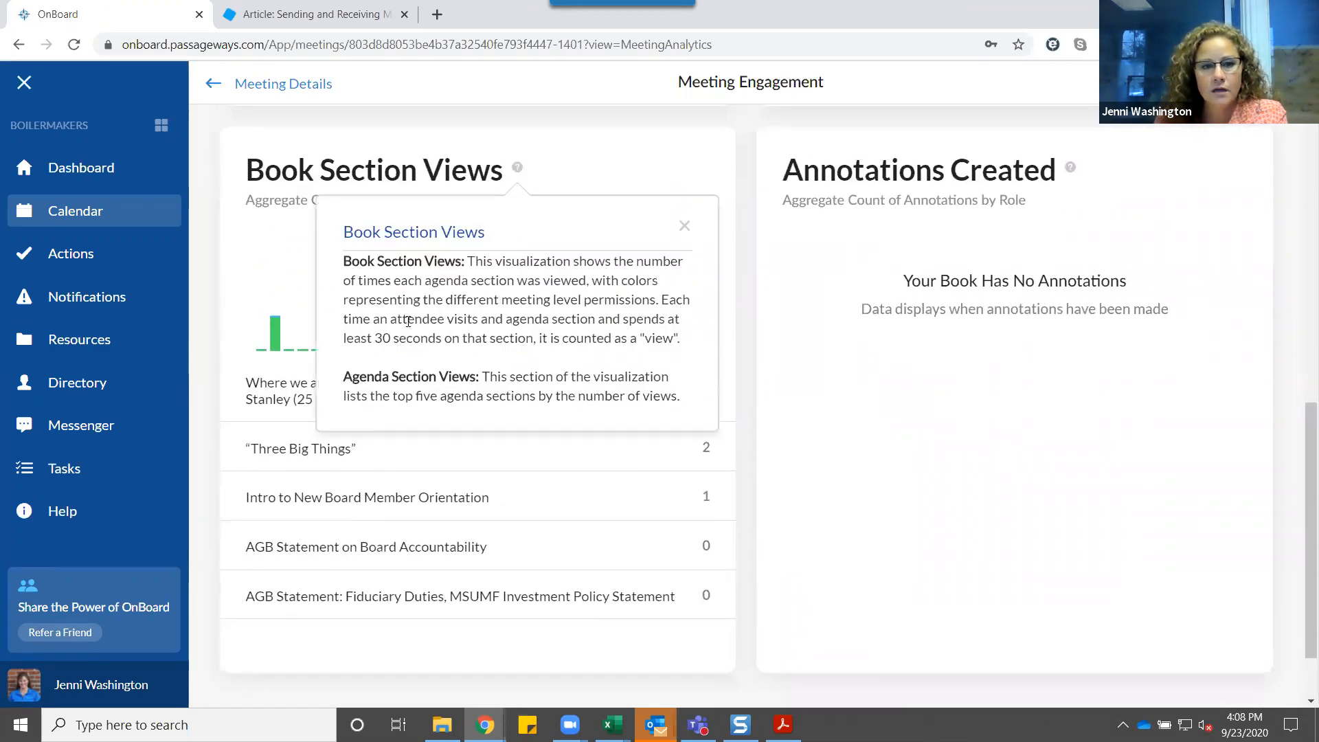
drag(346, 339, 529, 338)
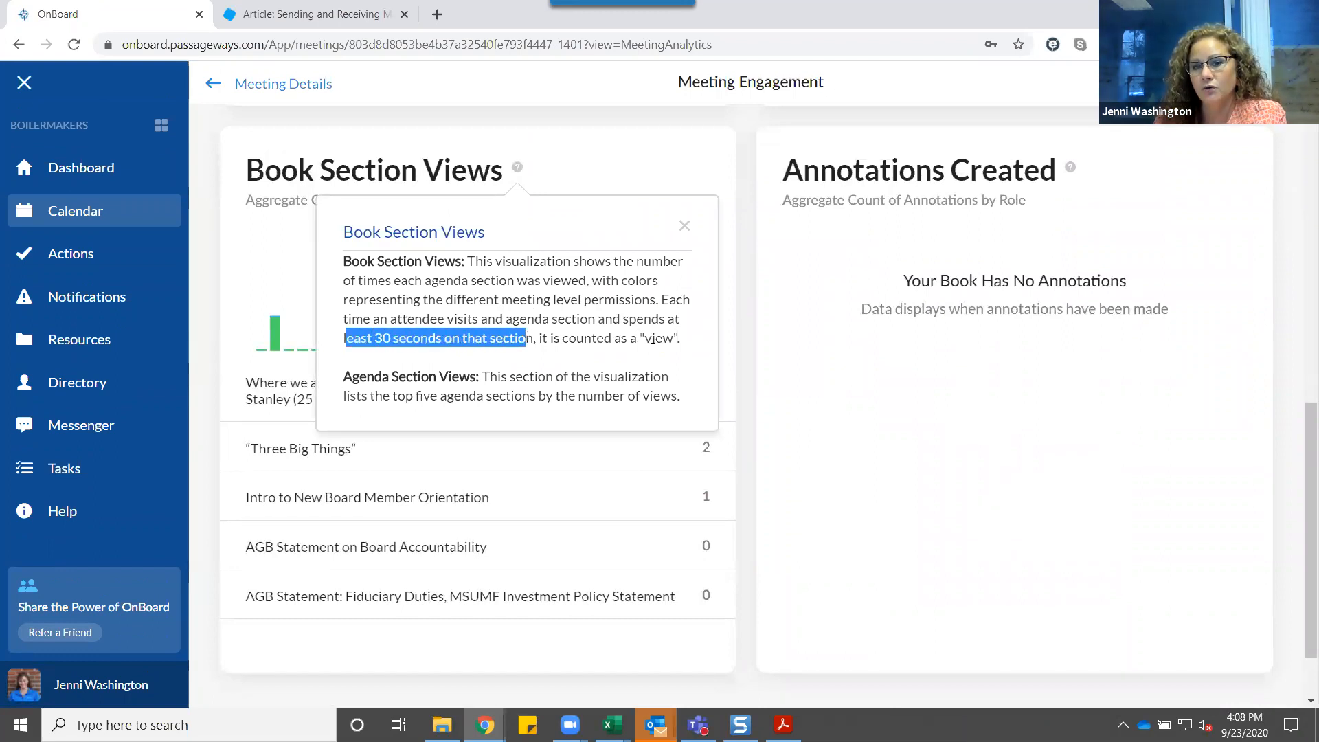
click(692, 228)
click(683, 226)
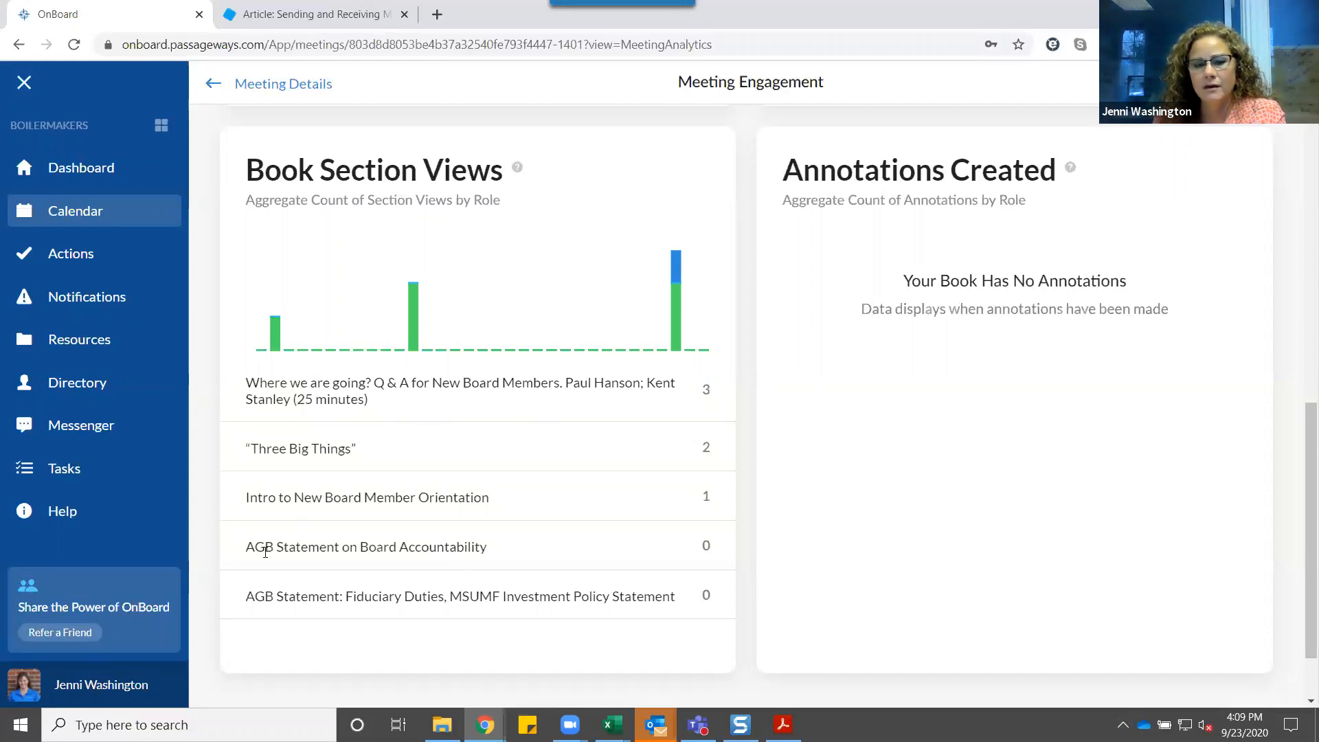
- Review the Book Section Views list, highlighting "AGB Statement on Board Accountability" and "Three Big Things" in turn
drag(246, 547, 535, 555)
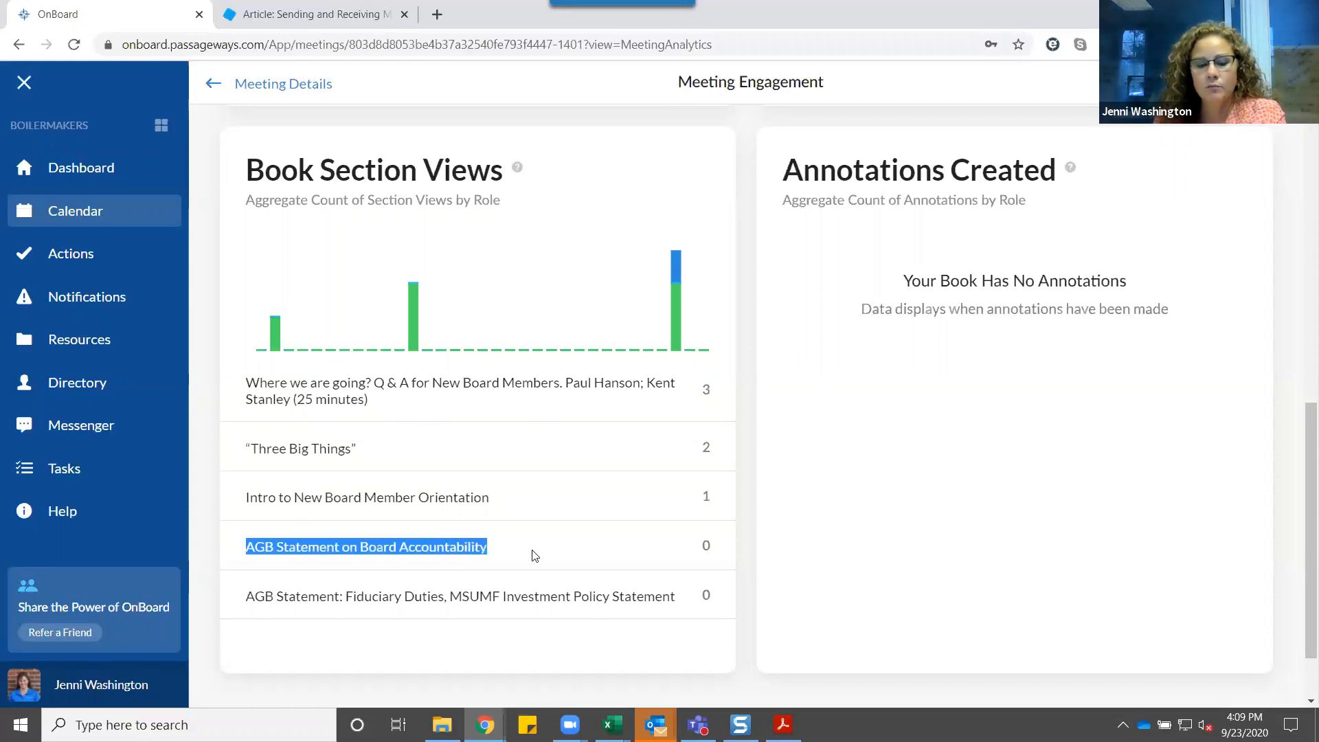
click(536, 555)
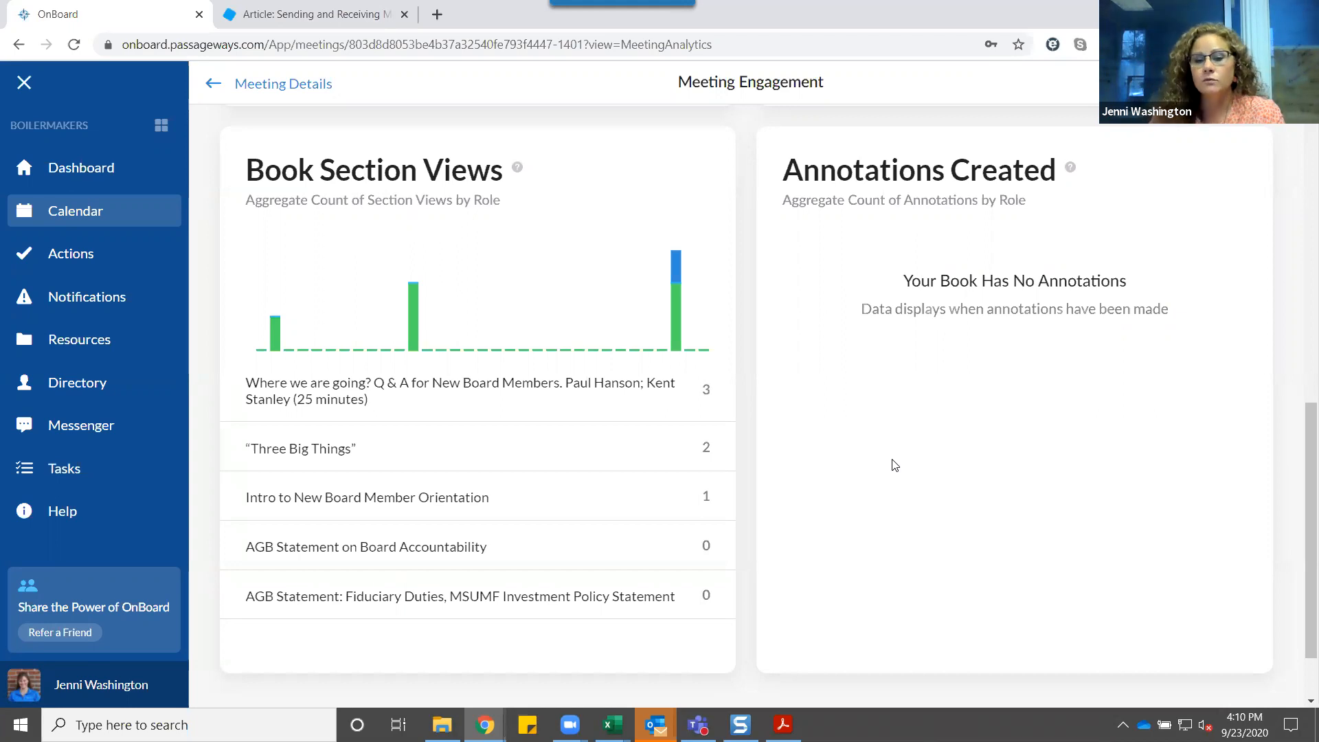
scroll(946, 471, up, 1)
scroll(955, 474, down, 2)
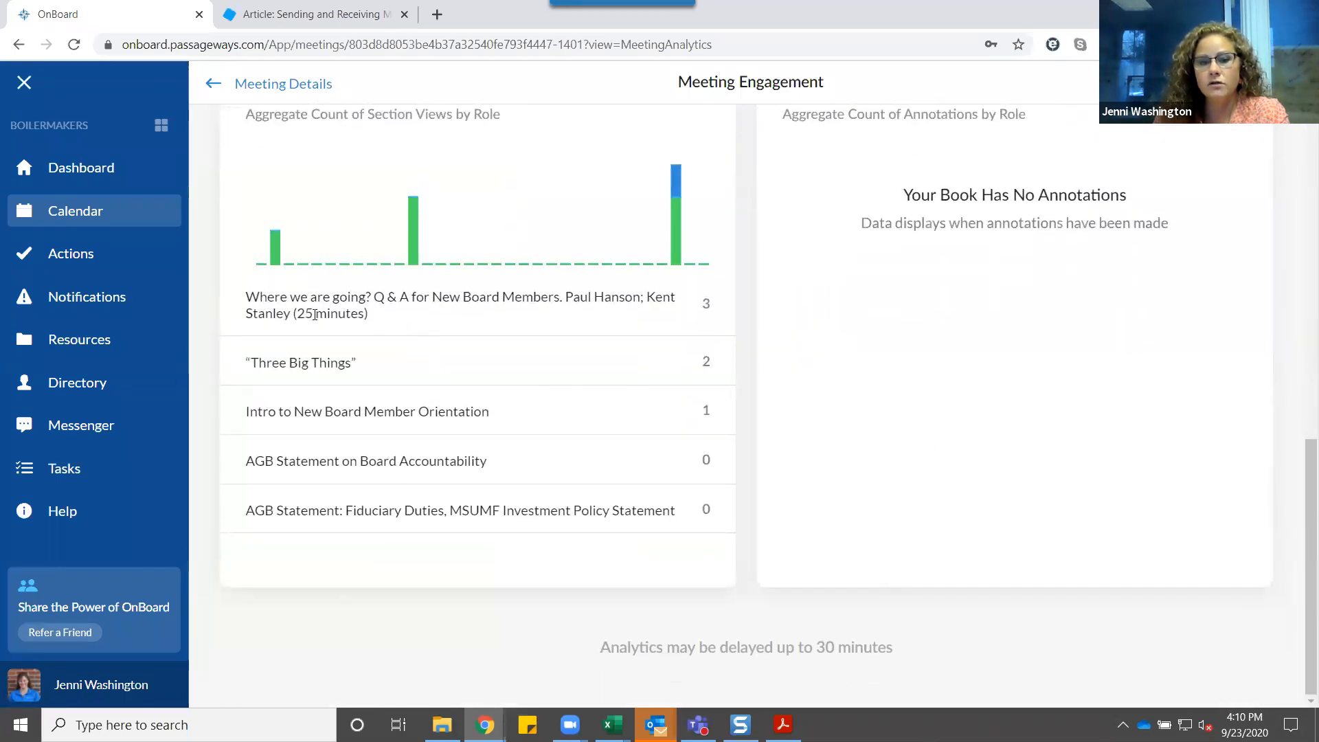
drag(328, 312, 713, 598)
click(665, 533)
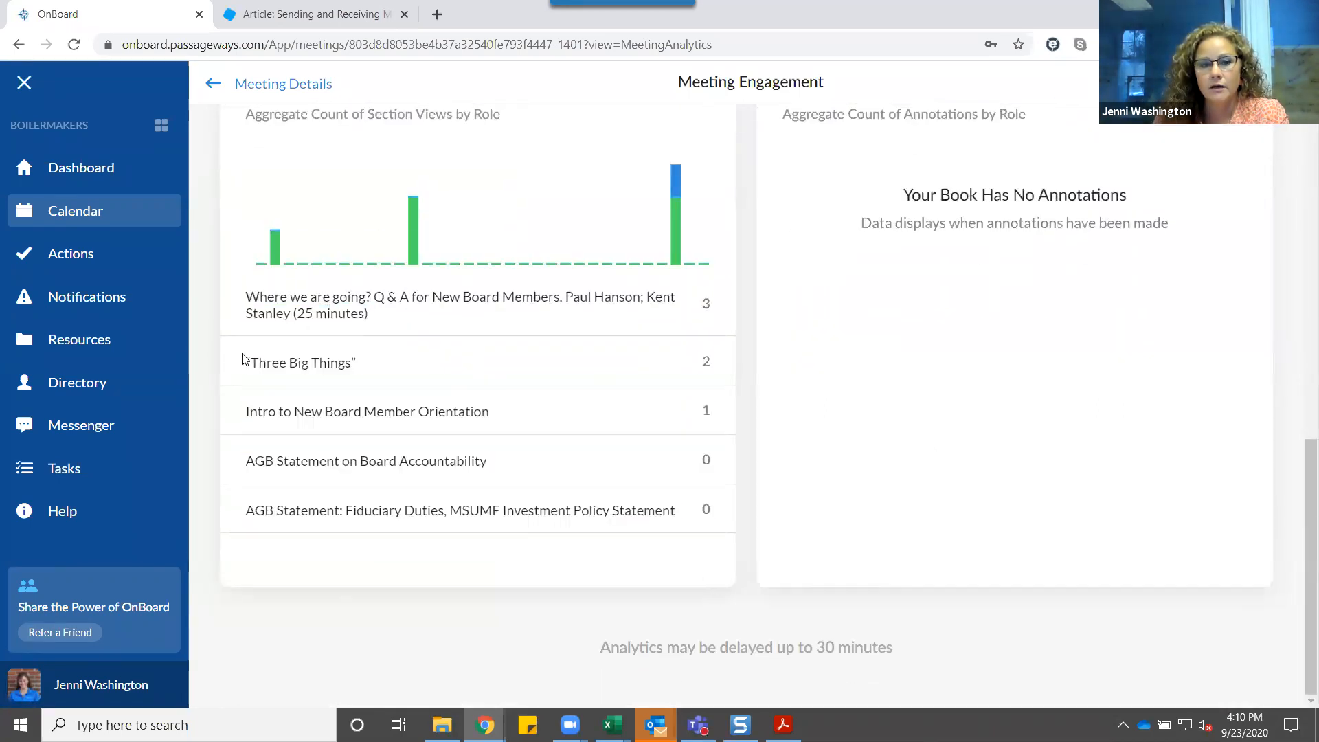
drag(246, 362, 380, 368)
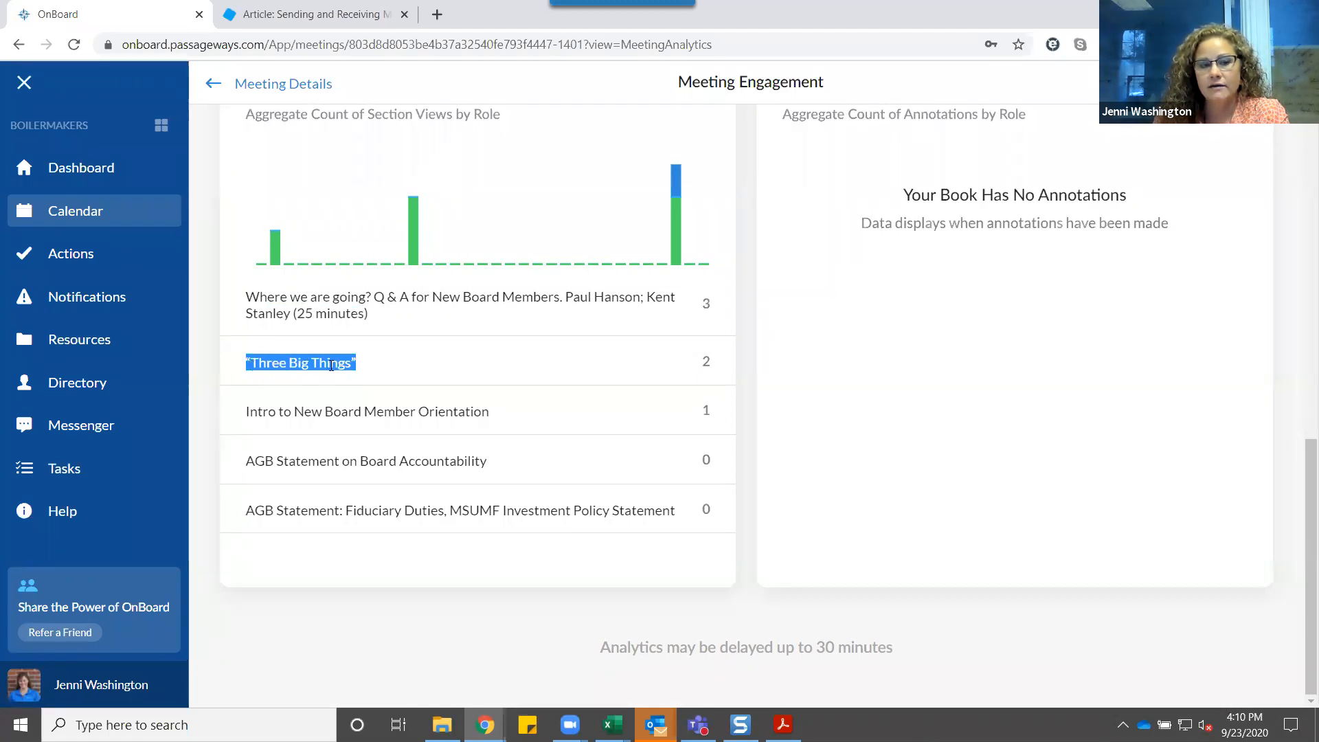
click(414, 365)
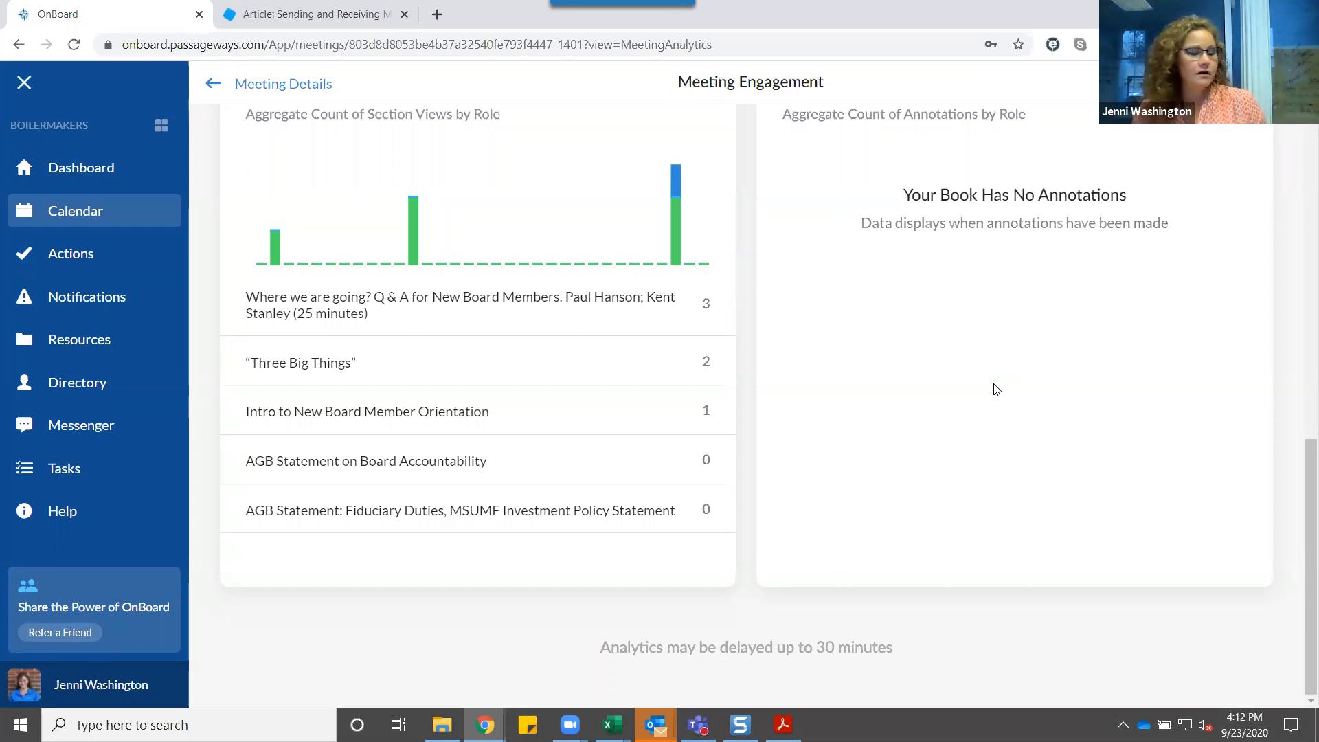
- Return to the Meeting Views pie chart and check the percentage of attendees who have not viewed the meeting
scroll(937, 413, up, 3)
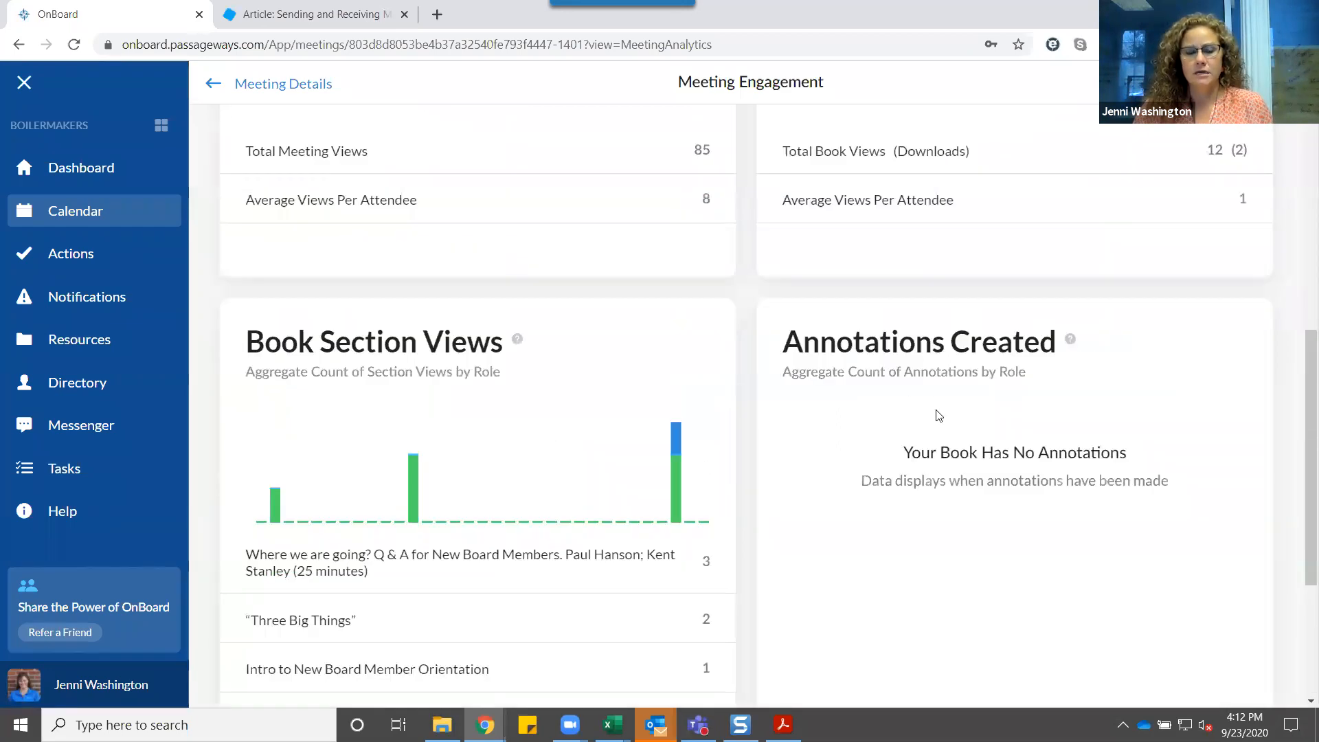
scroll(937, 413, up, 5)
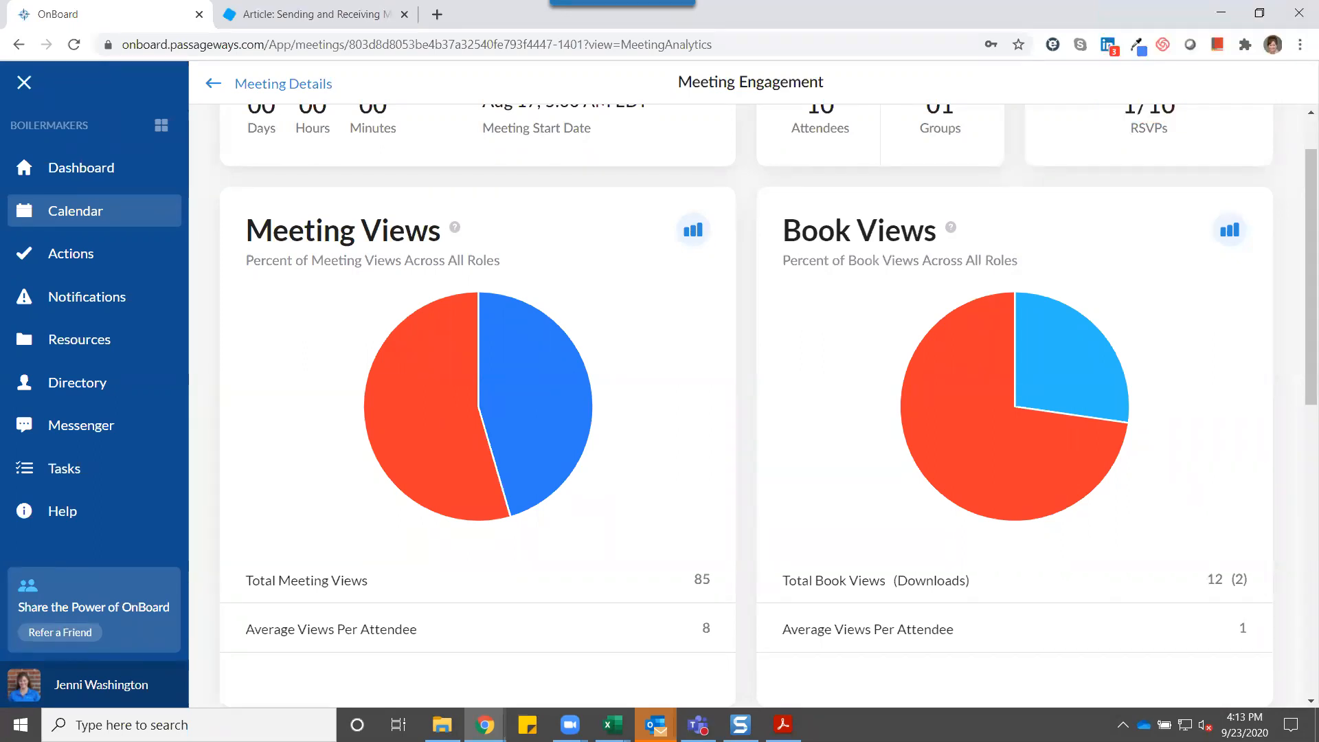
mouse_move(503, 485)
scroll(772, 447, up, 1)
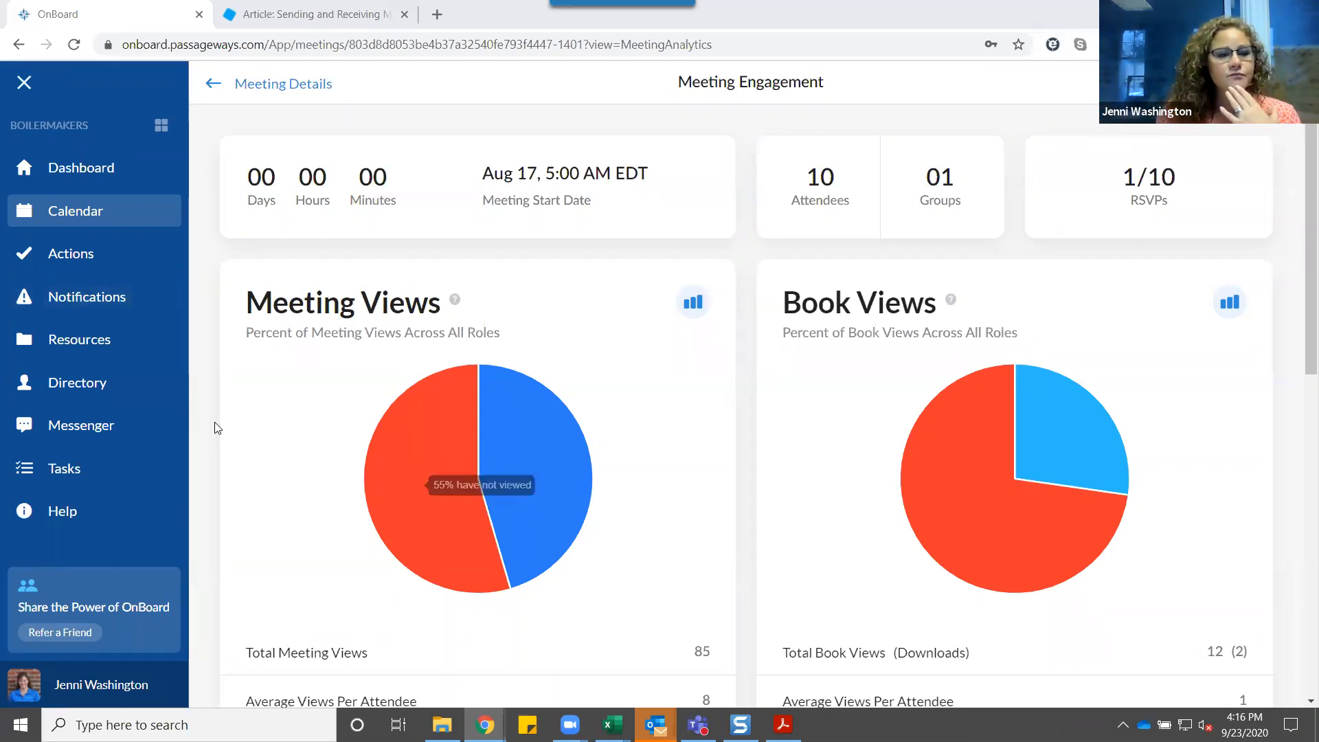
- Open the organization directory's member list to review the members' roles
click(84, 213)
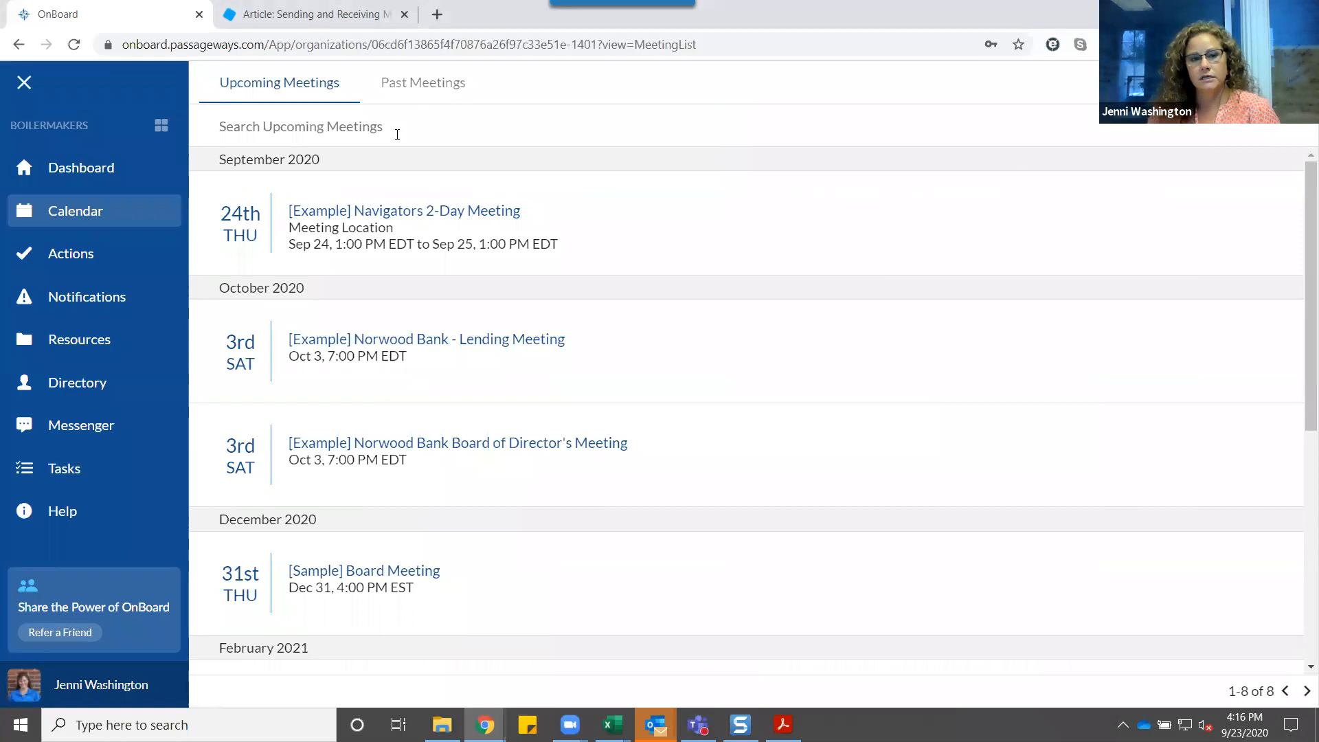
click(93, 385)
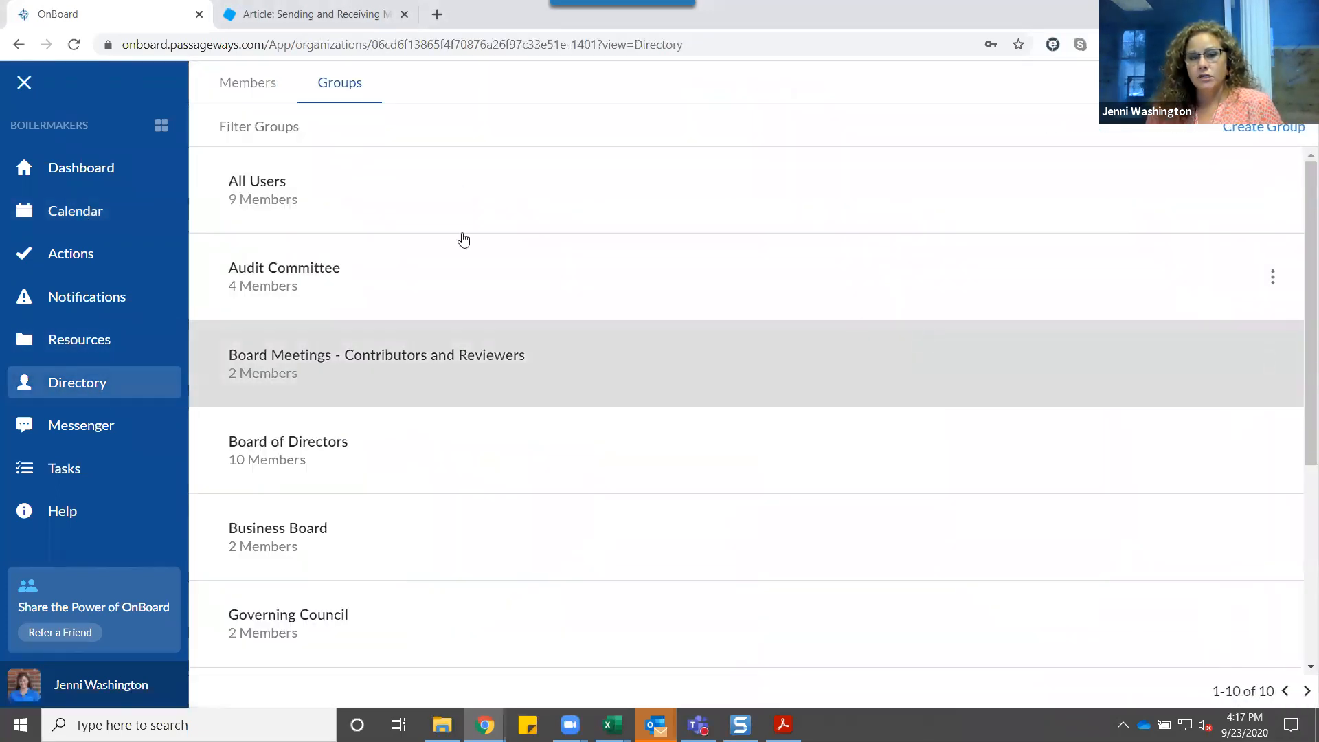
click(258, 86)
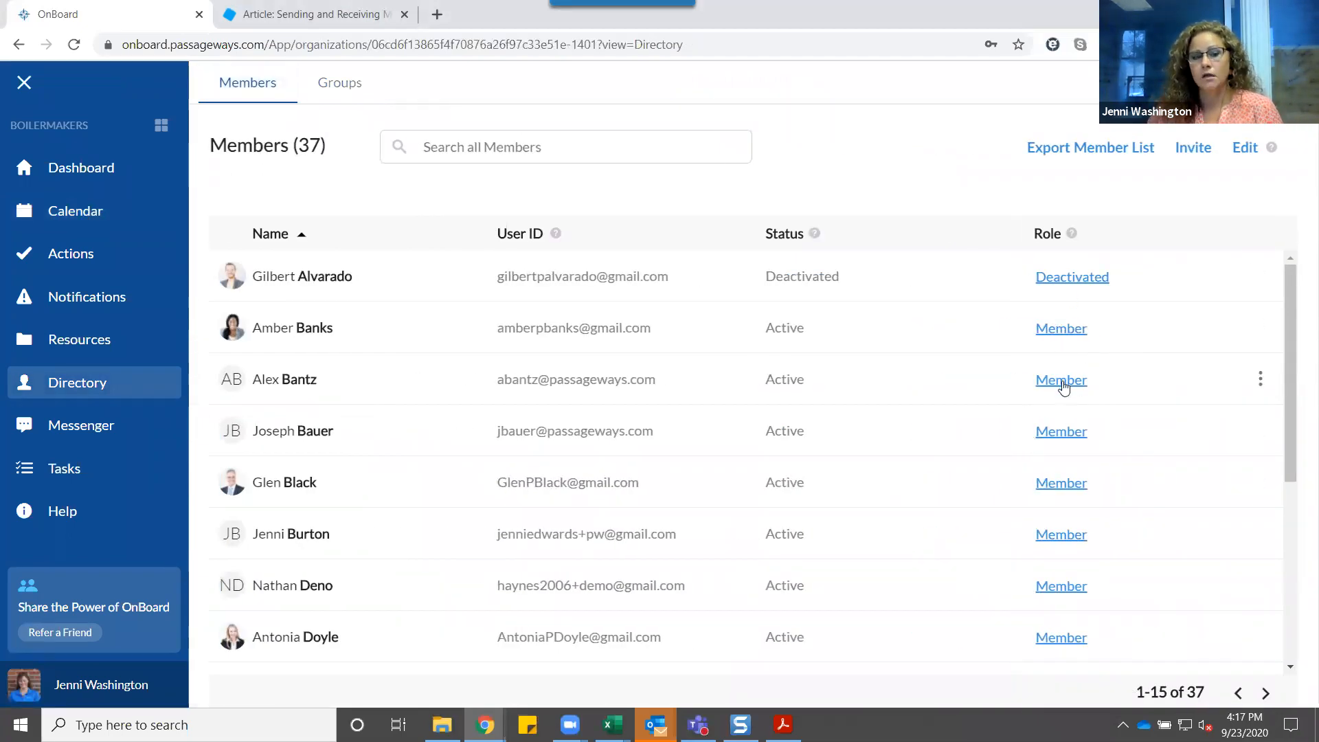
- Open the meeting details of the past meeting "[Example] New Member Orientation" from August 17
click(79, 221)
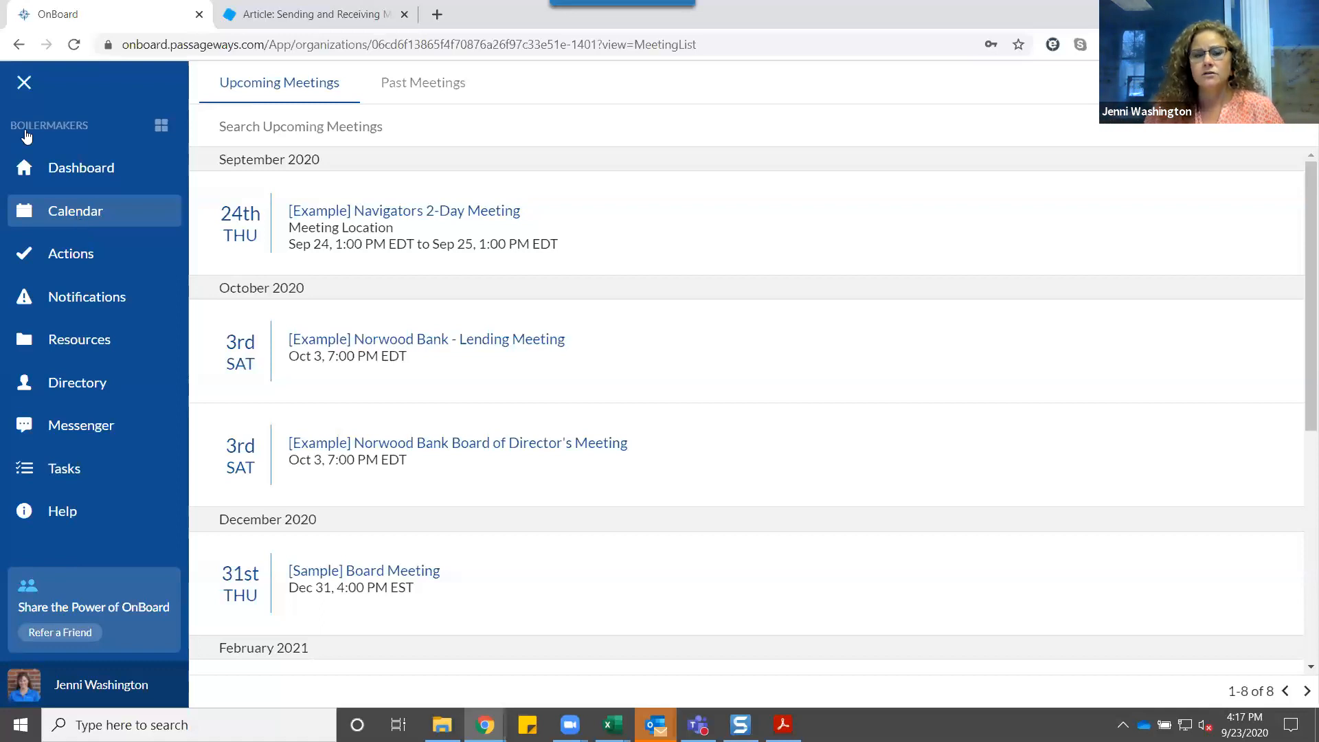
click(432, 85)
scroll(587, 381, down, 3)
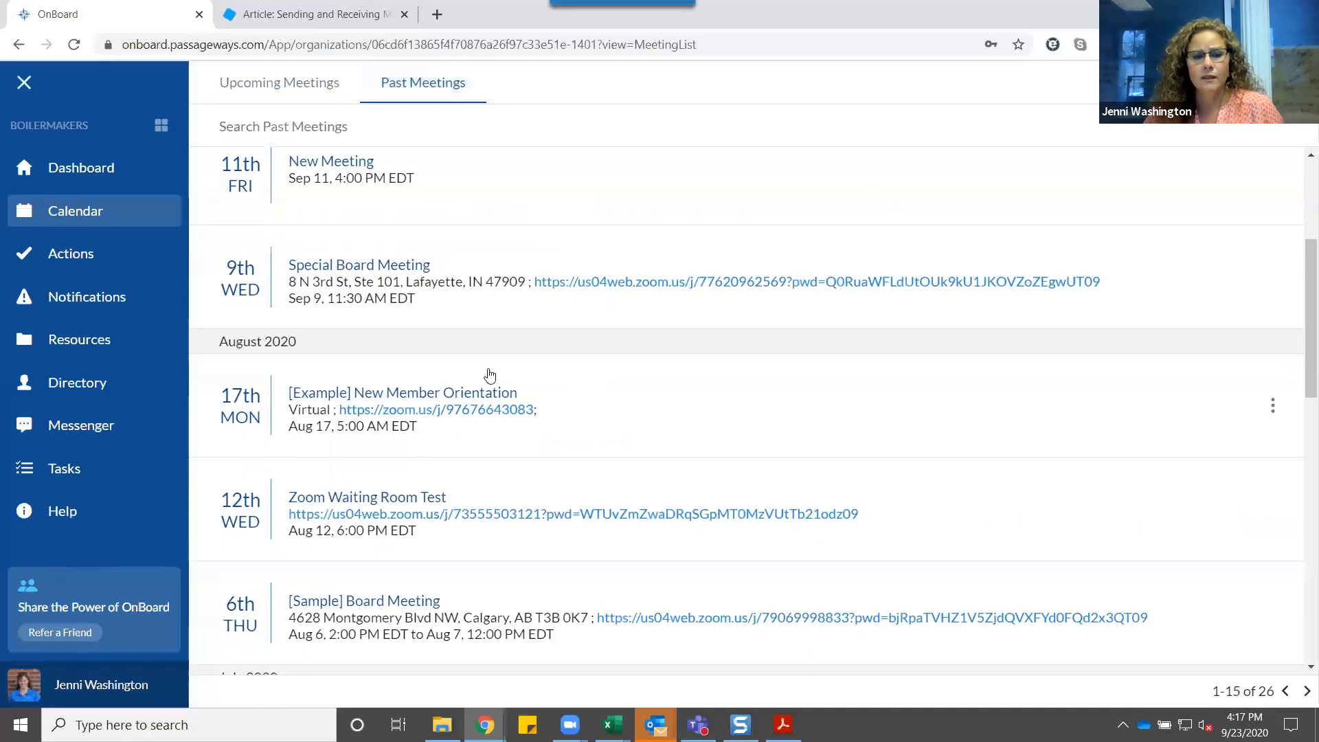
click(537, 378)
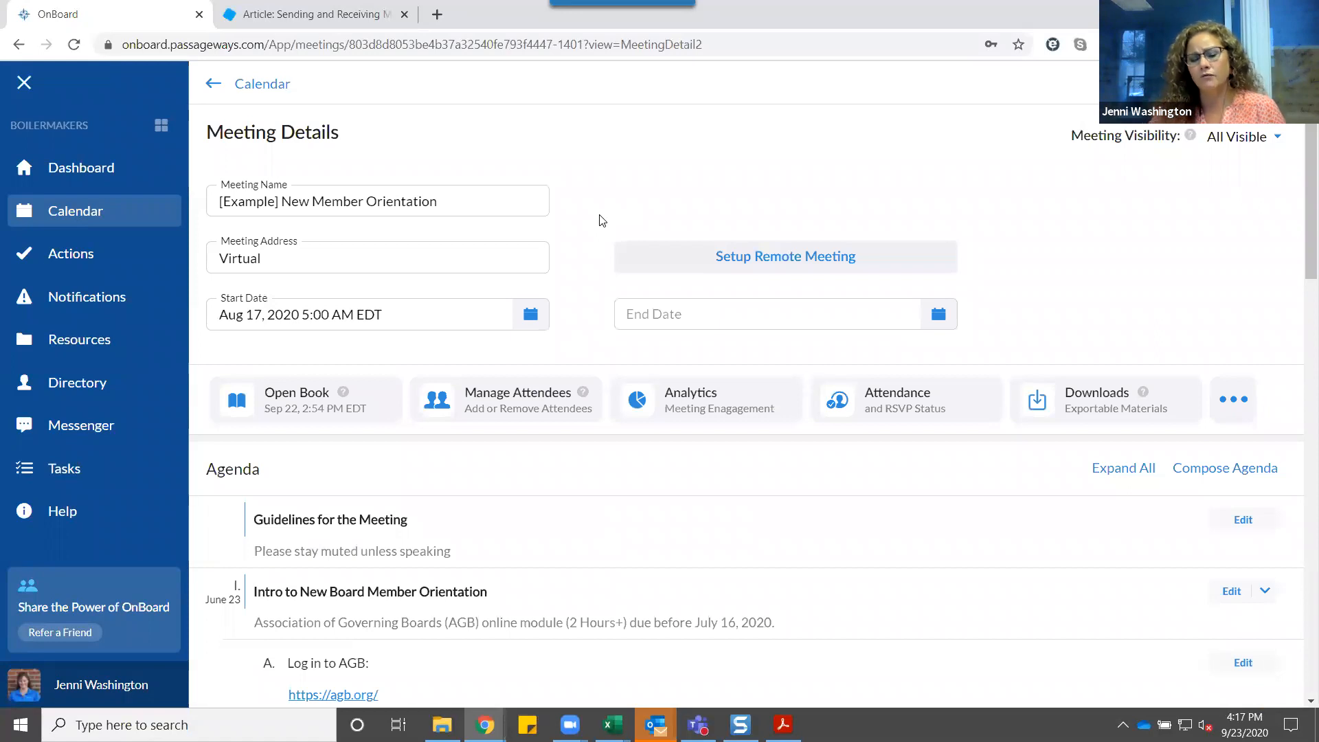
- Open the meeting's attendee list and highlight New Customer Onboarding as the second listed group member's permission source
click(503, 401)
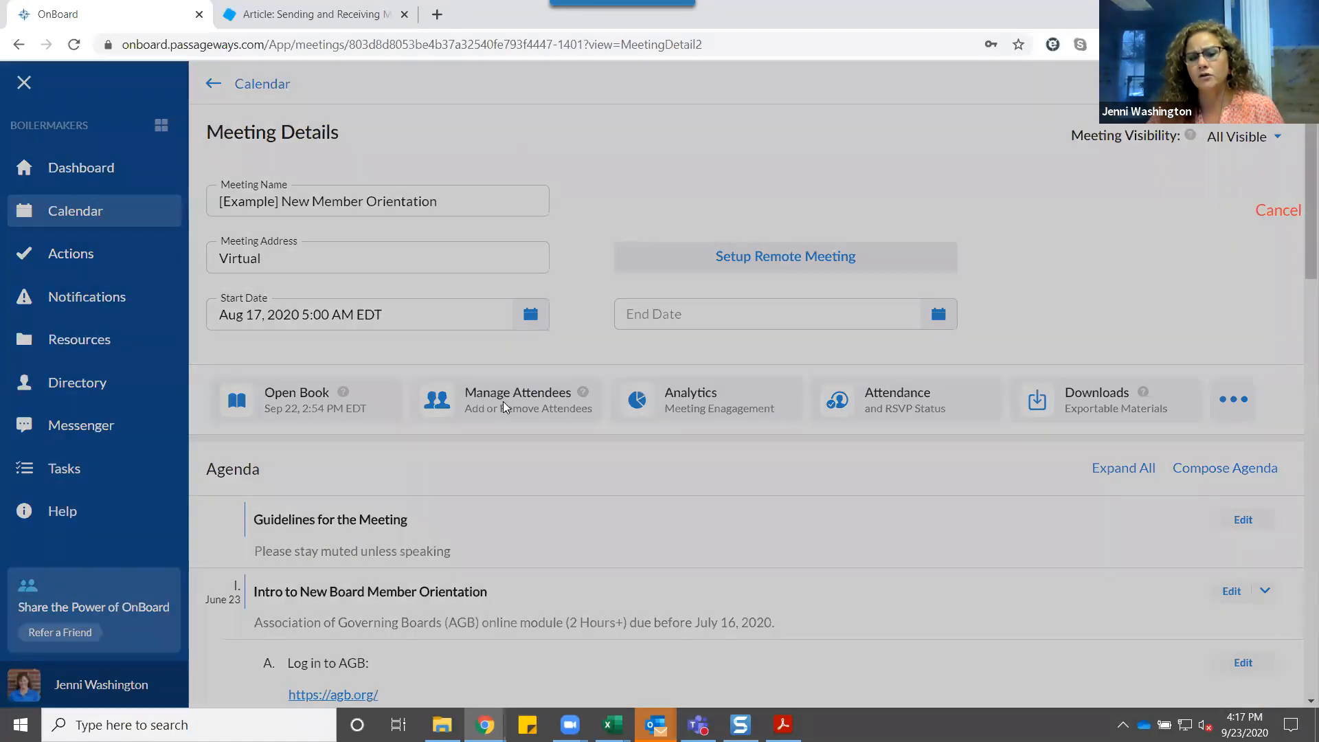
scroll(989, 354, down, 1)
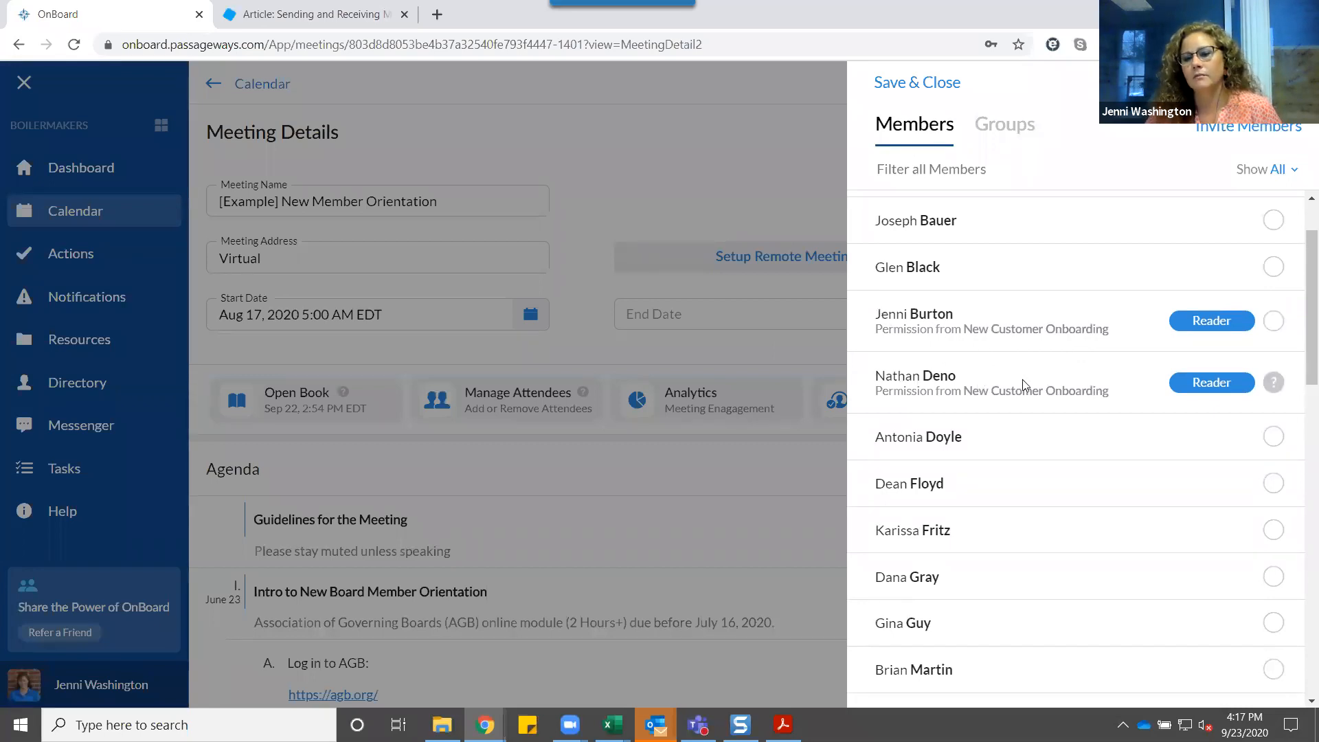
drag(964, 391, 1116, 392)
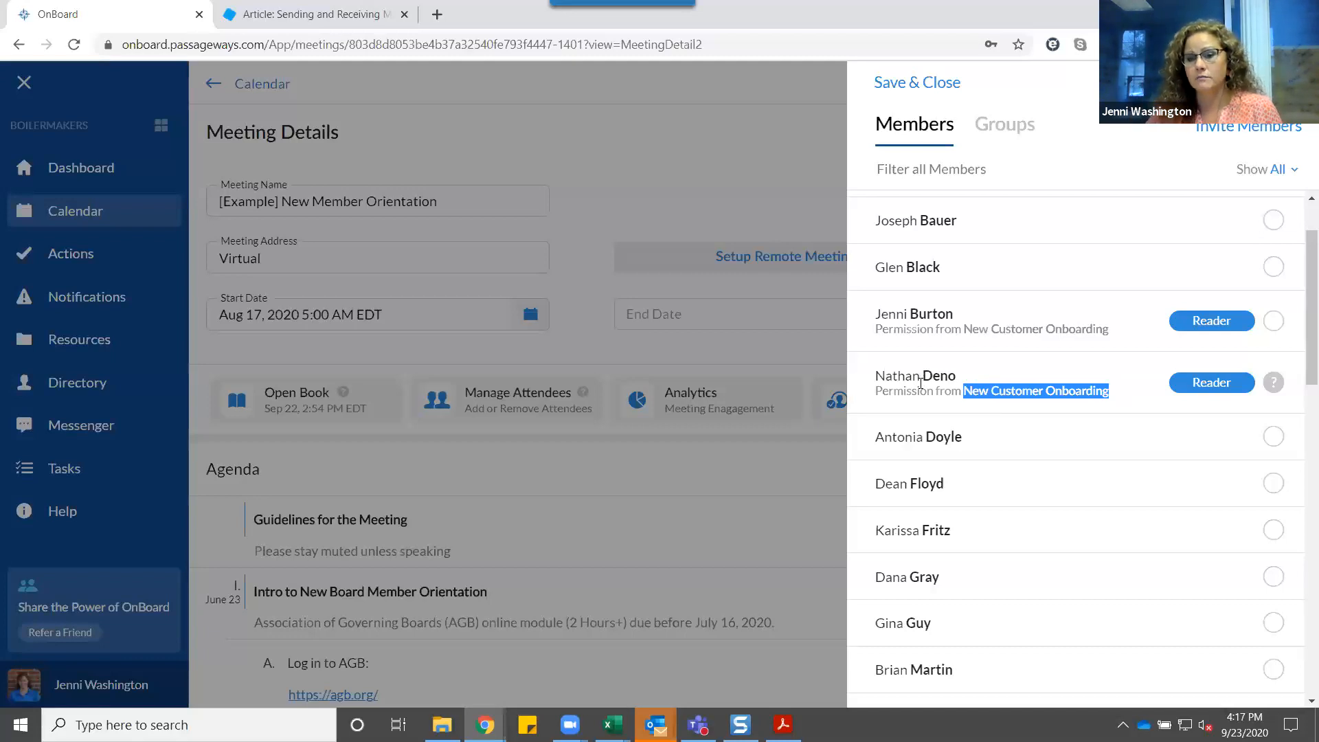
click(920, 382)
- Try changing that member's meeting permission to Contributor, and leave the attendee list without saving
click(1203, 384)
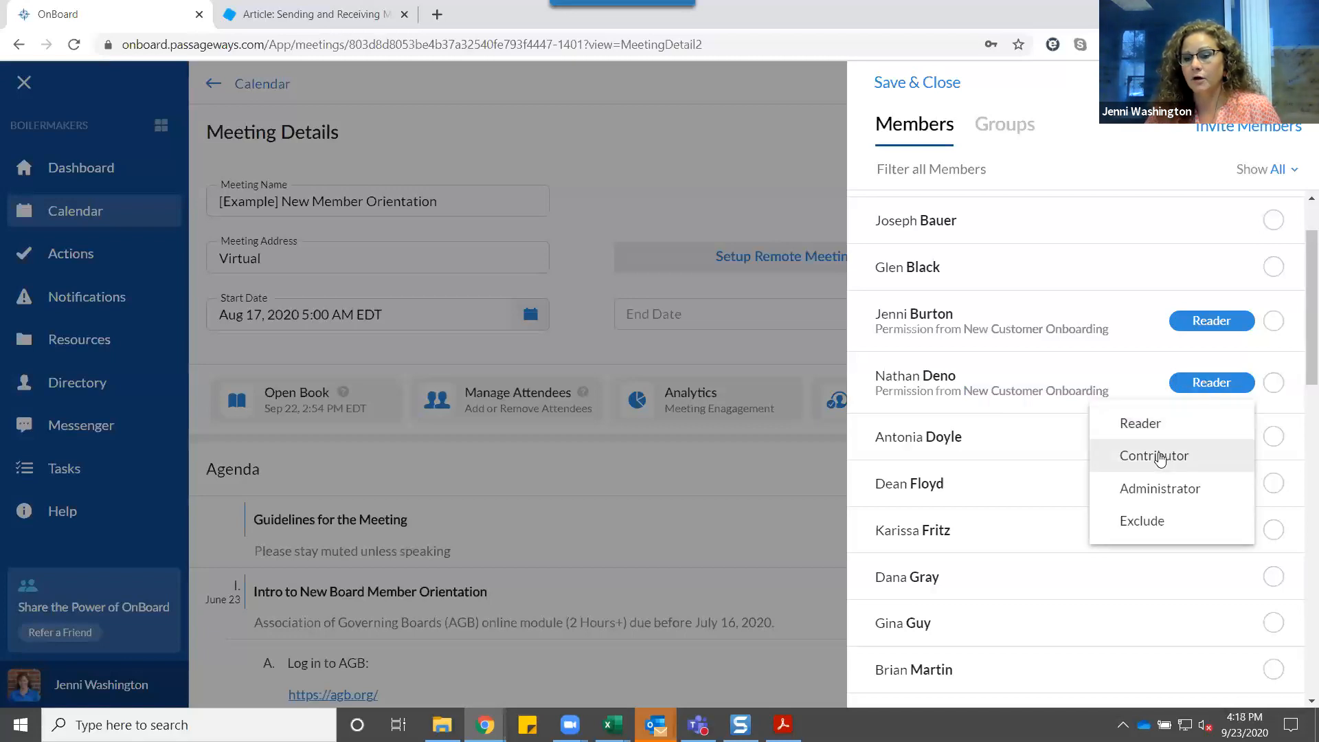
click(1165, 457)
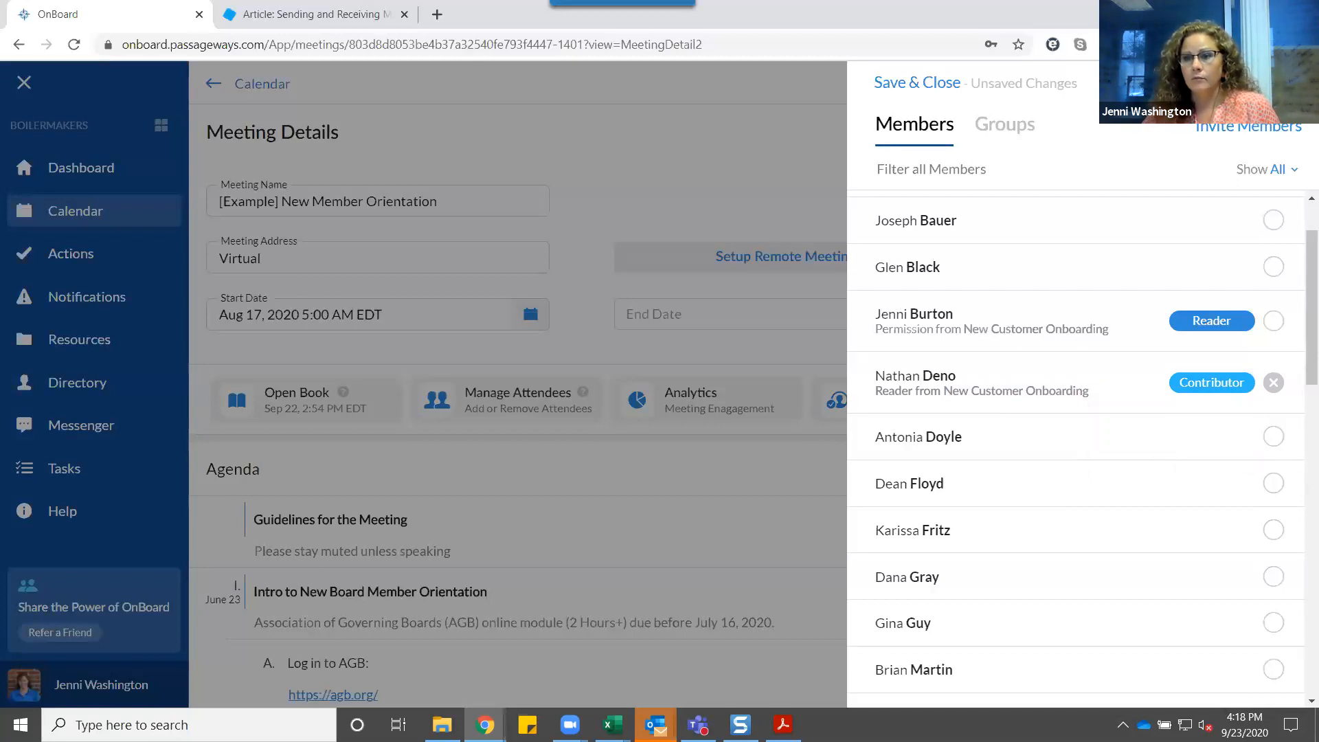
click(625, 298)
click(825, 440)
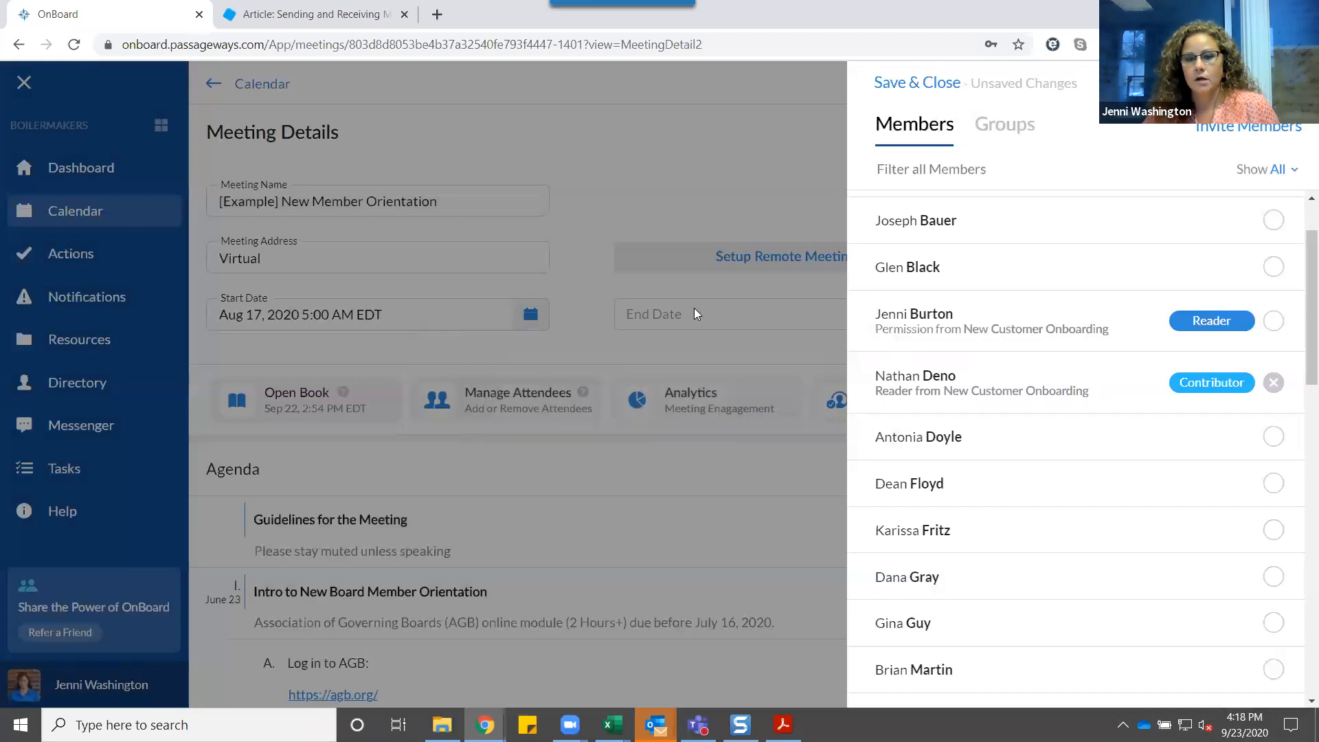
- Open the section member permissions for the "Three Big Things" agenda item under the July 16 orientation
scroll(791, 314, down, 5)
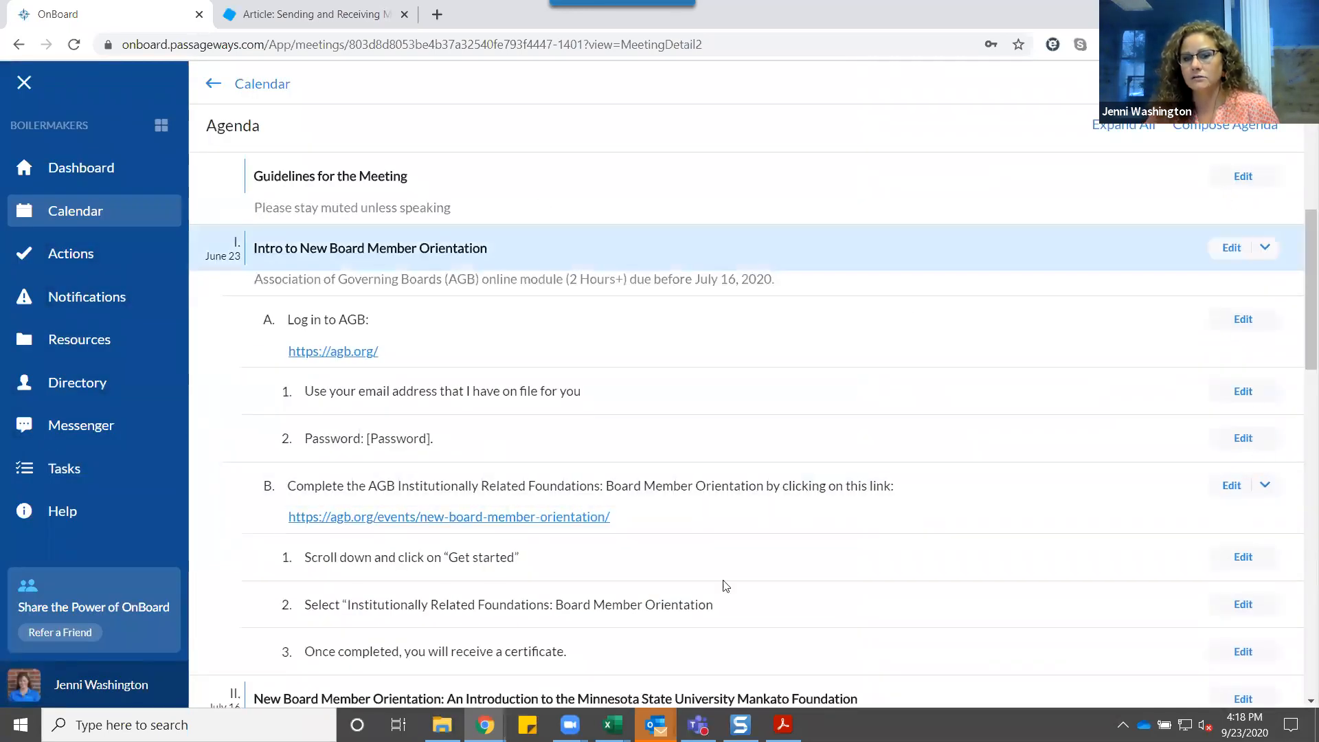
scroll(771, 368, up, 5)
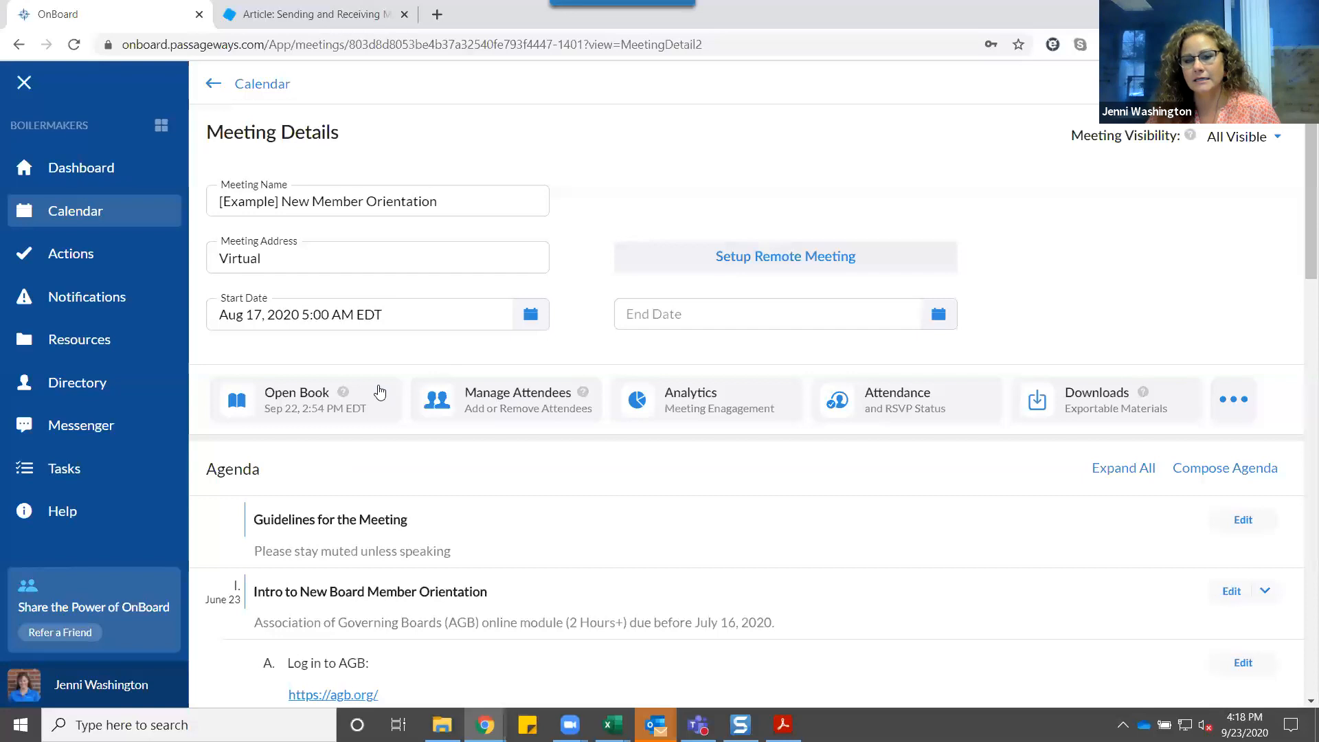
scroll(1075, 291, down, 3)
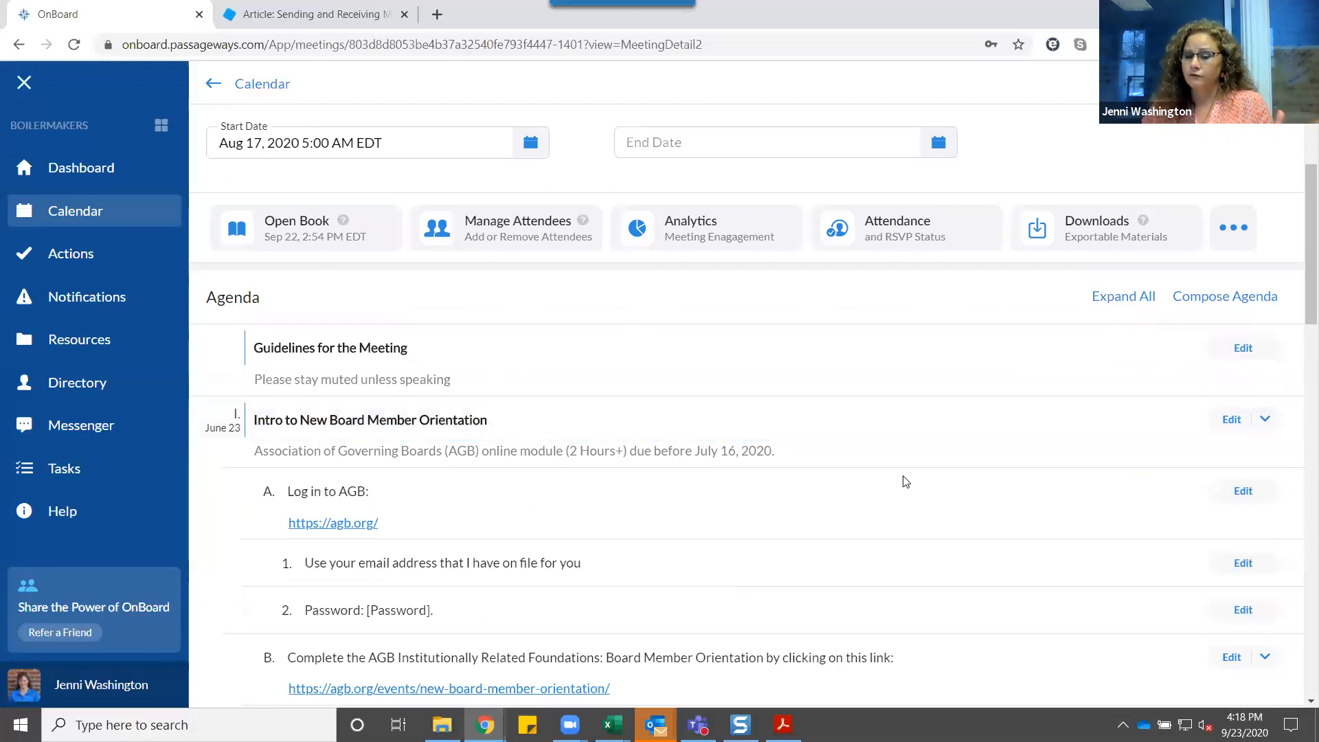
scroll(747, 340, down, 7)
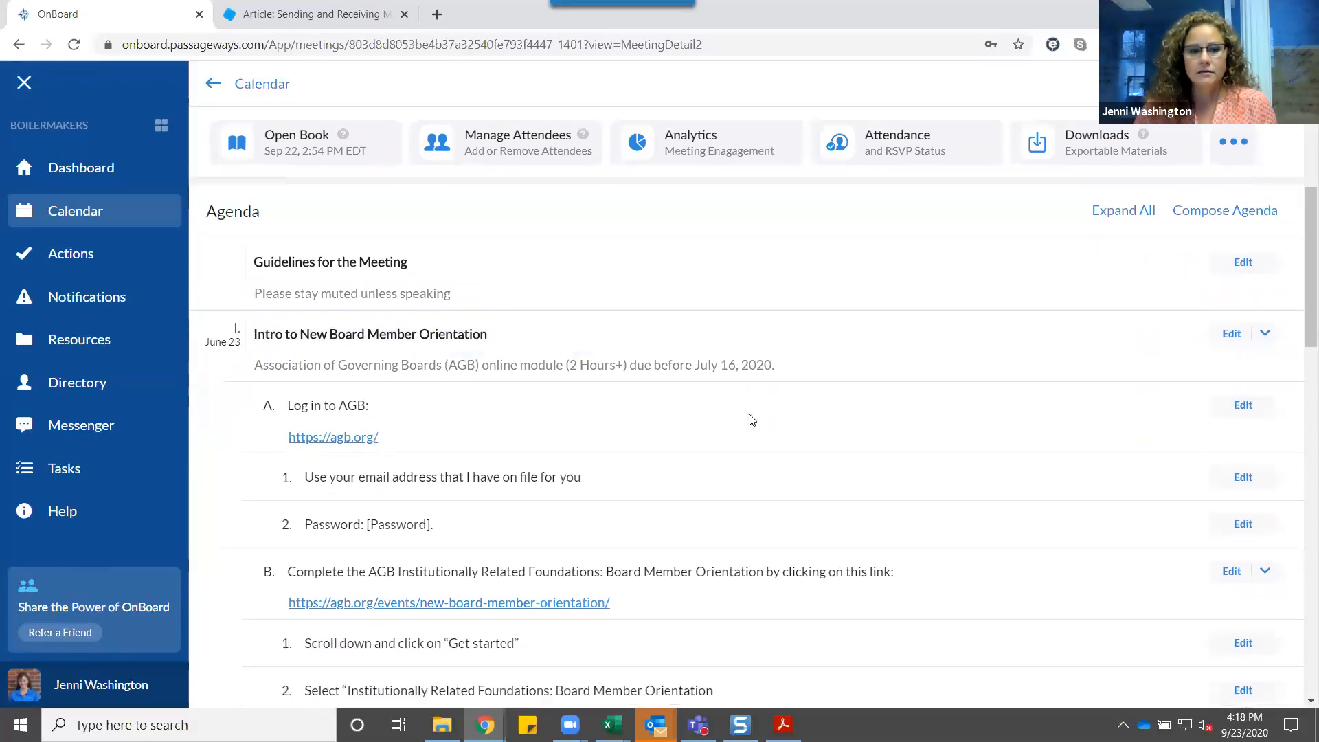
scroll(752, 420, down, 2)
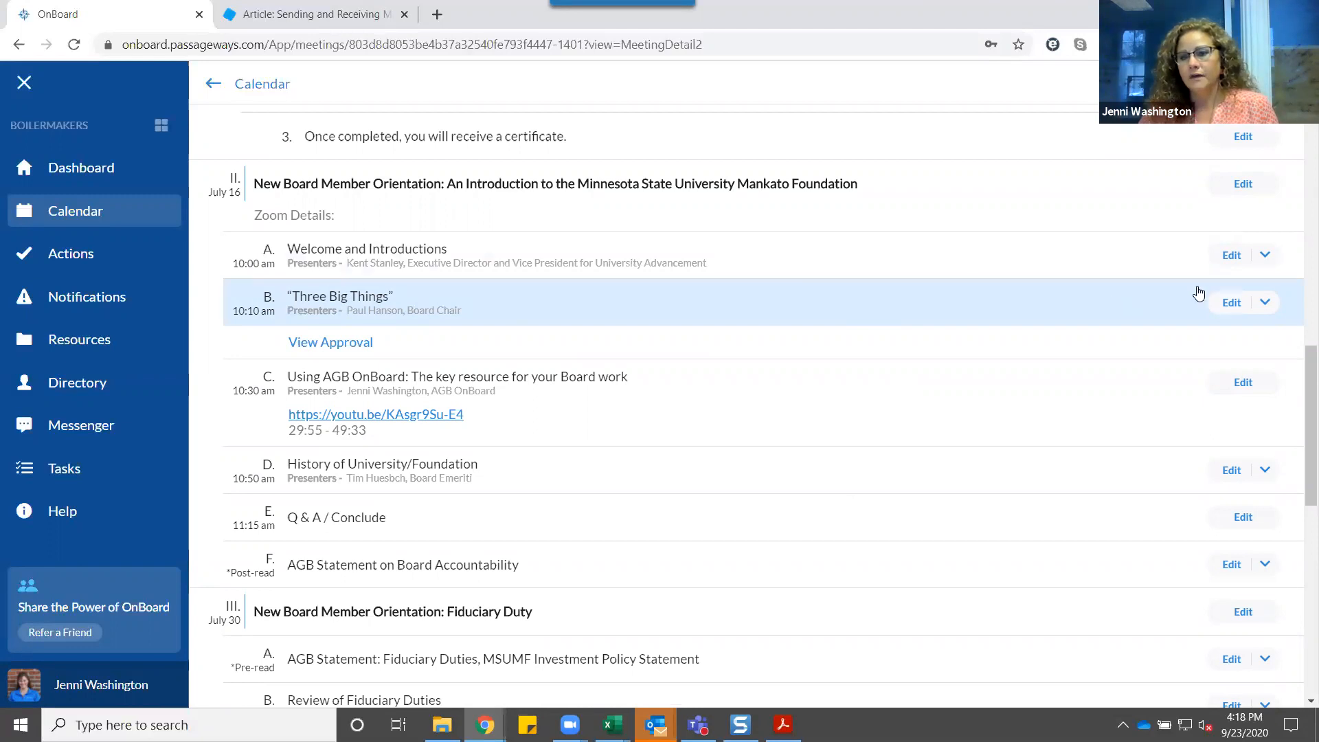
click(1230, 303)
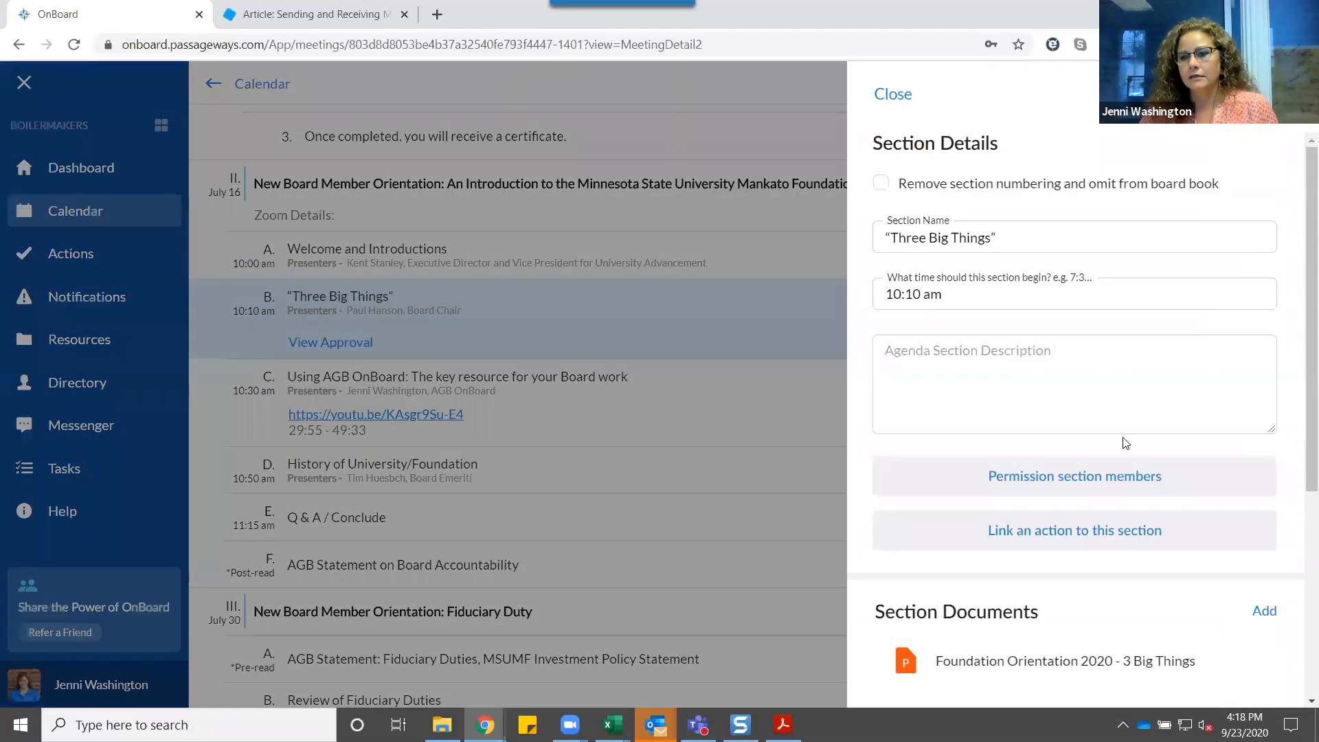
scroll(1051, 385, down, 3)
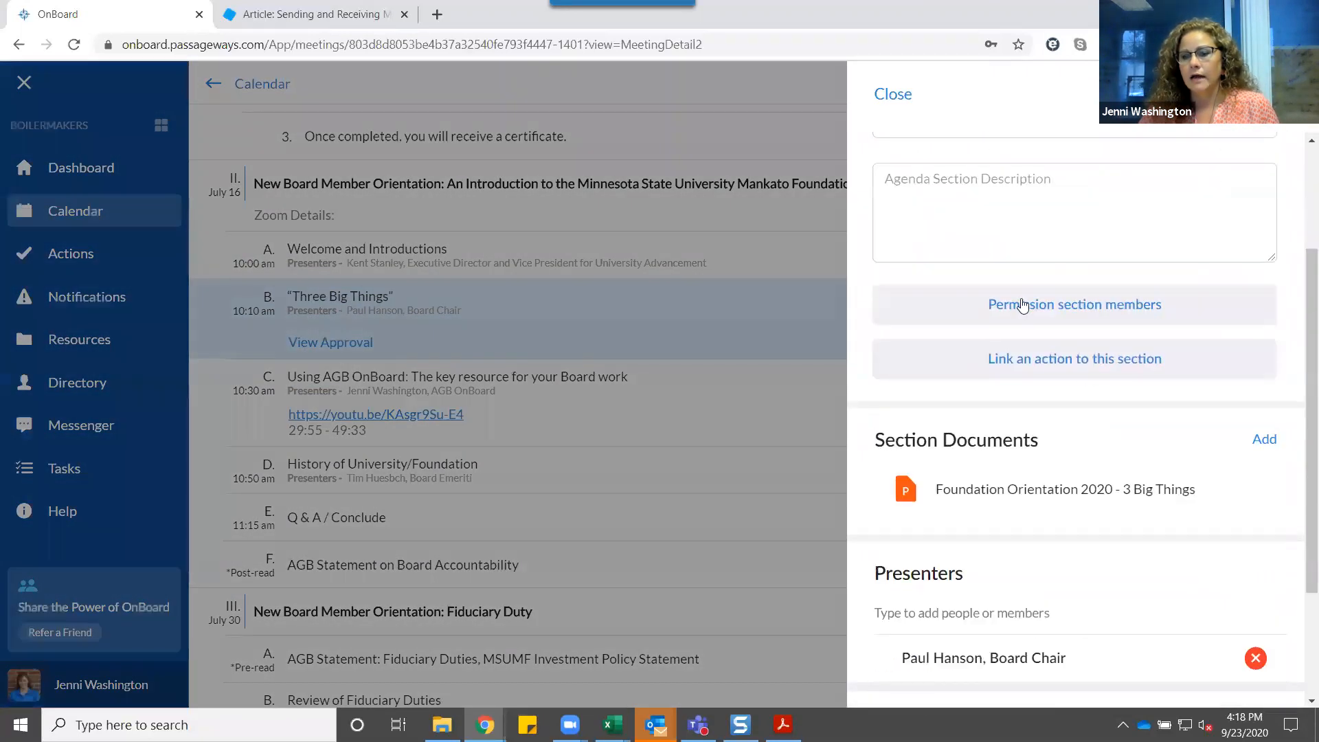
click(1117, 314)
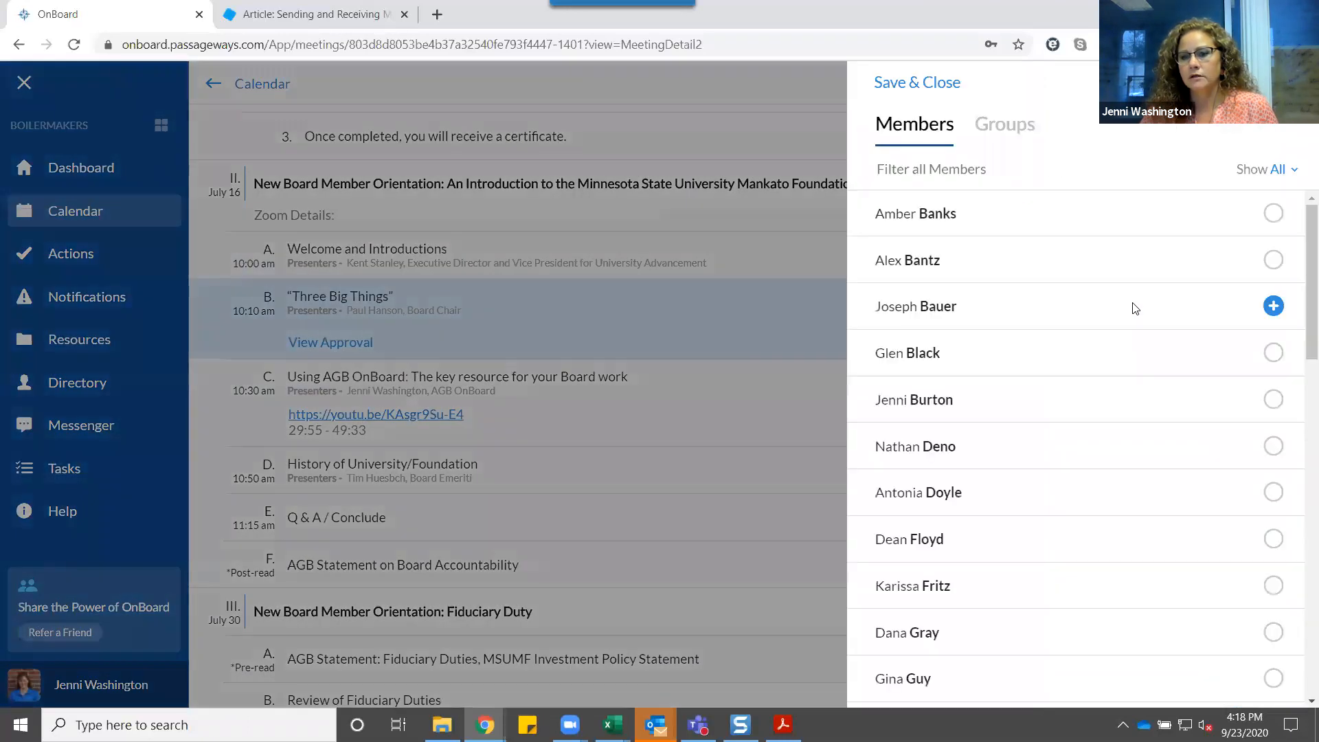
- Make the second New Customer Onboarding member a Contributor for this section, save the permissions, and close the section details
scroll(1191, 295, down, 2)
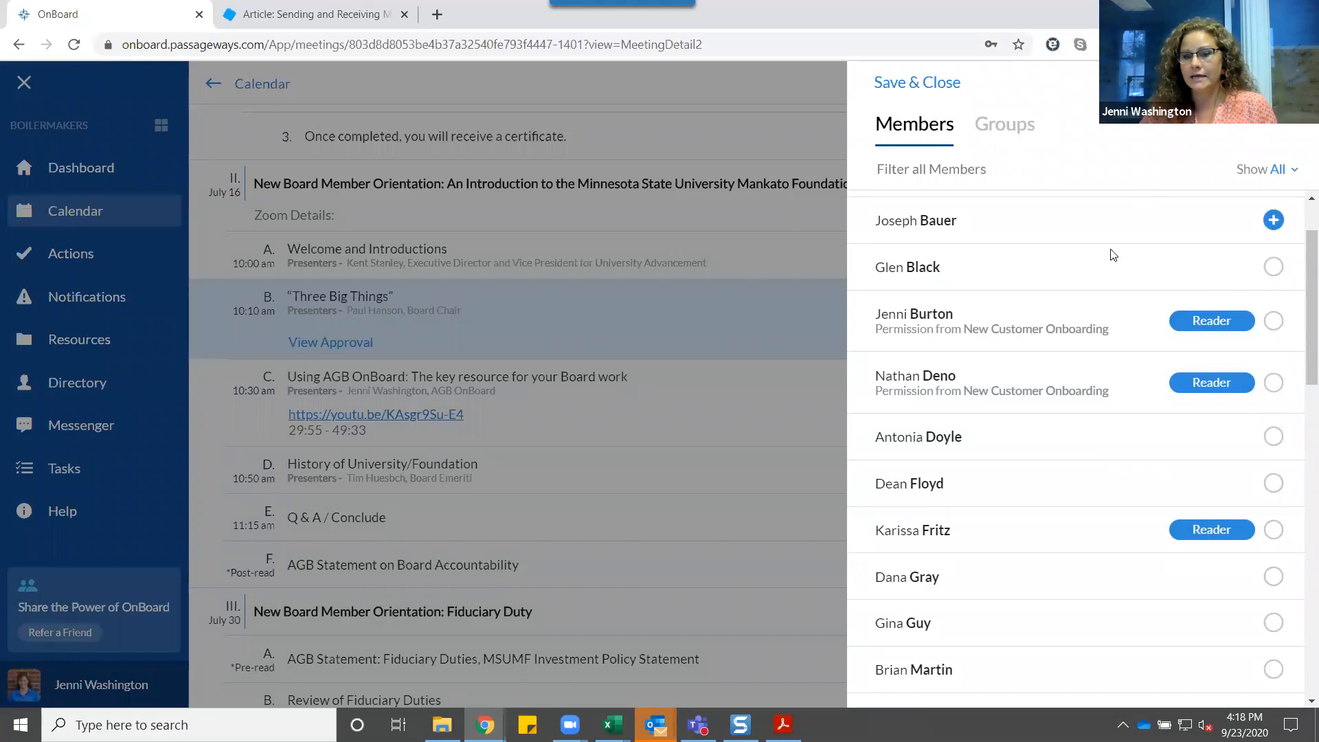
click(1214, 383)
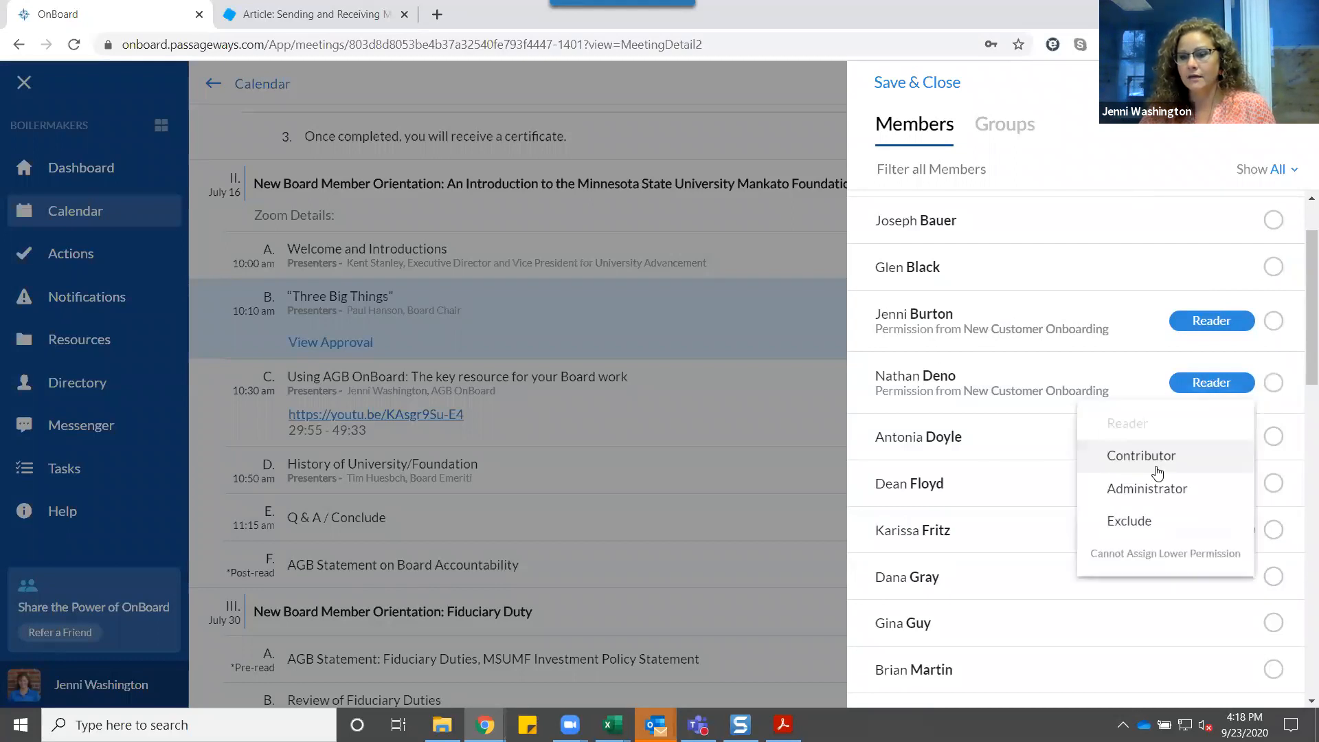
click(1152, 458)
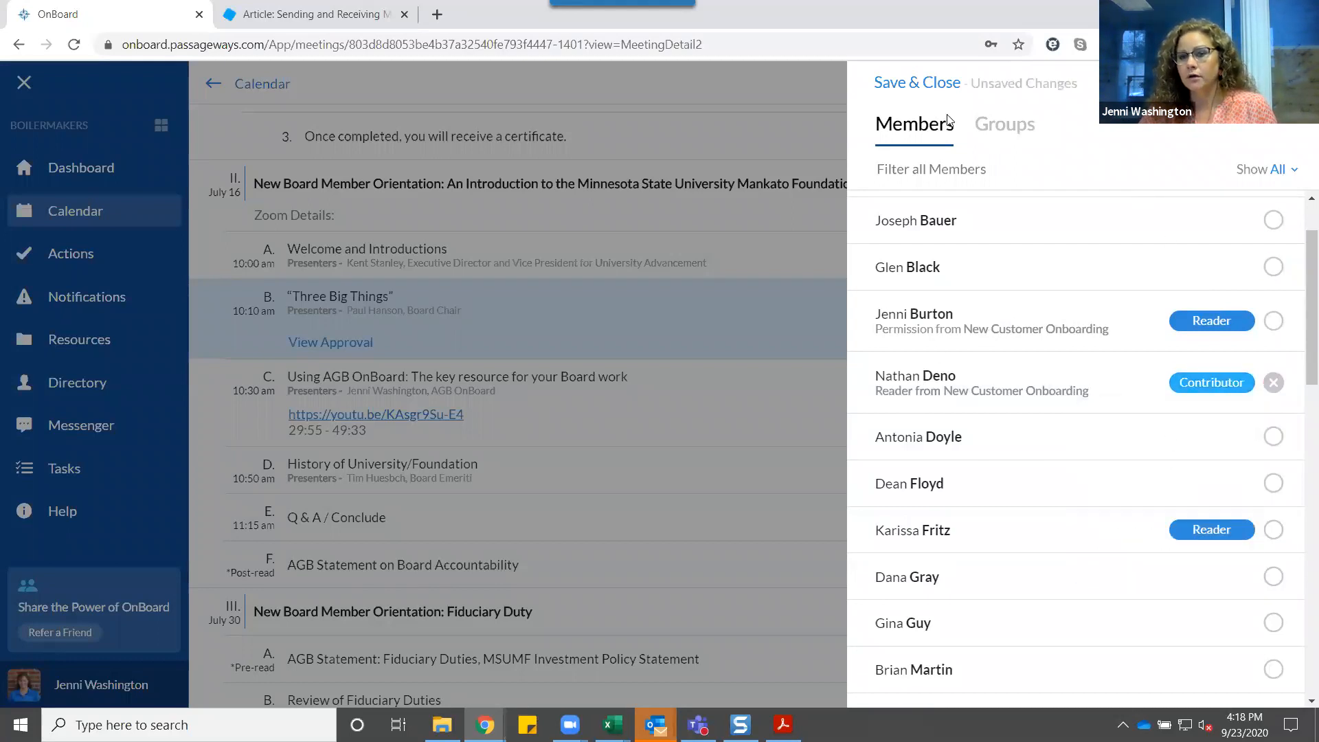
click(919, 85)
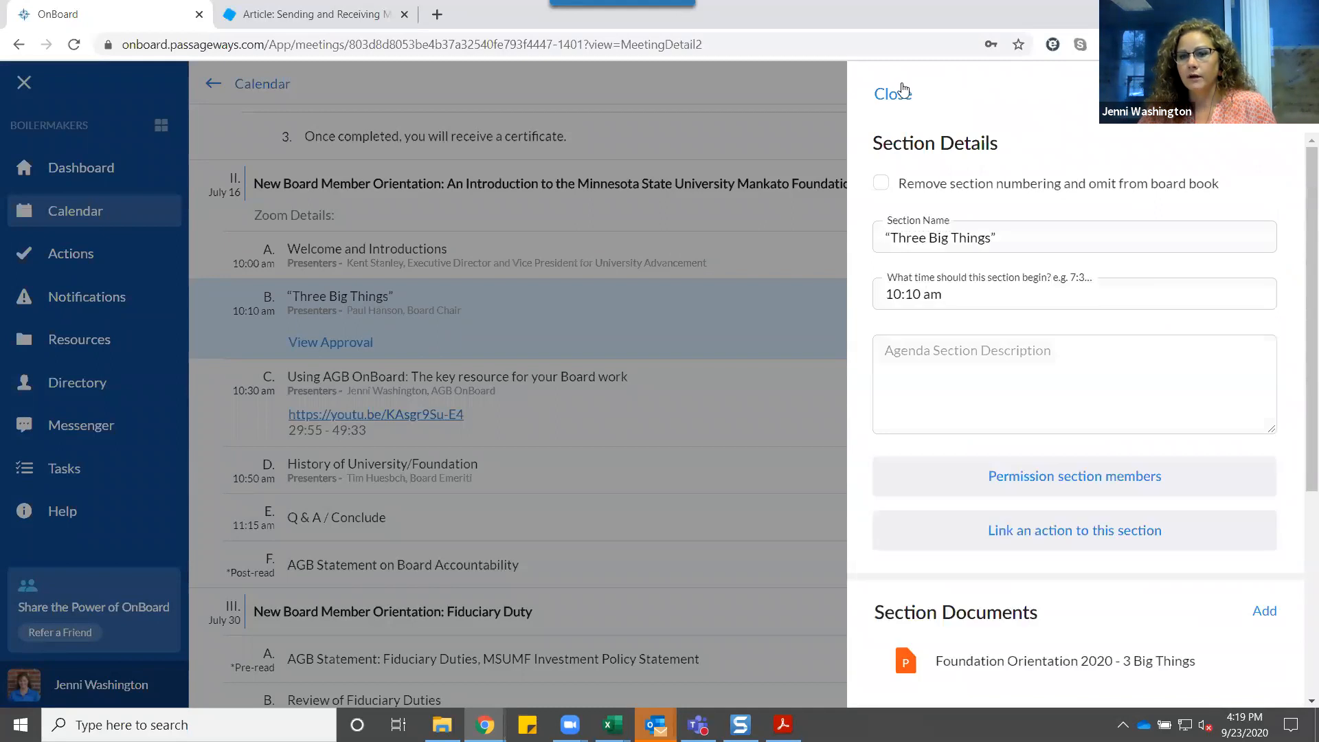
click(903, 92)
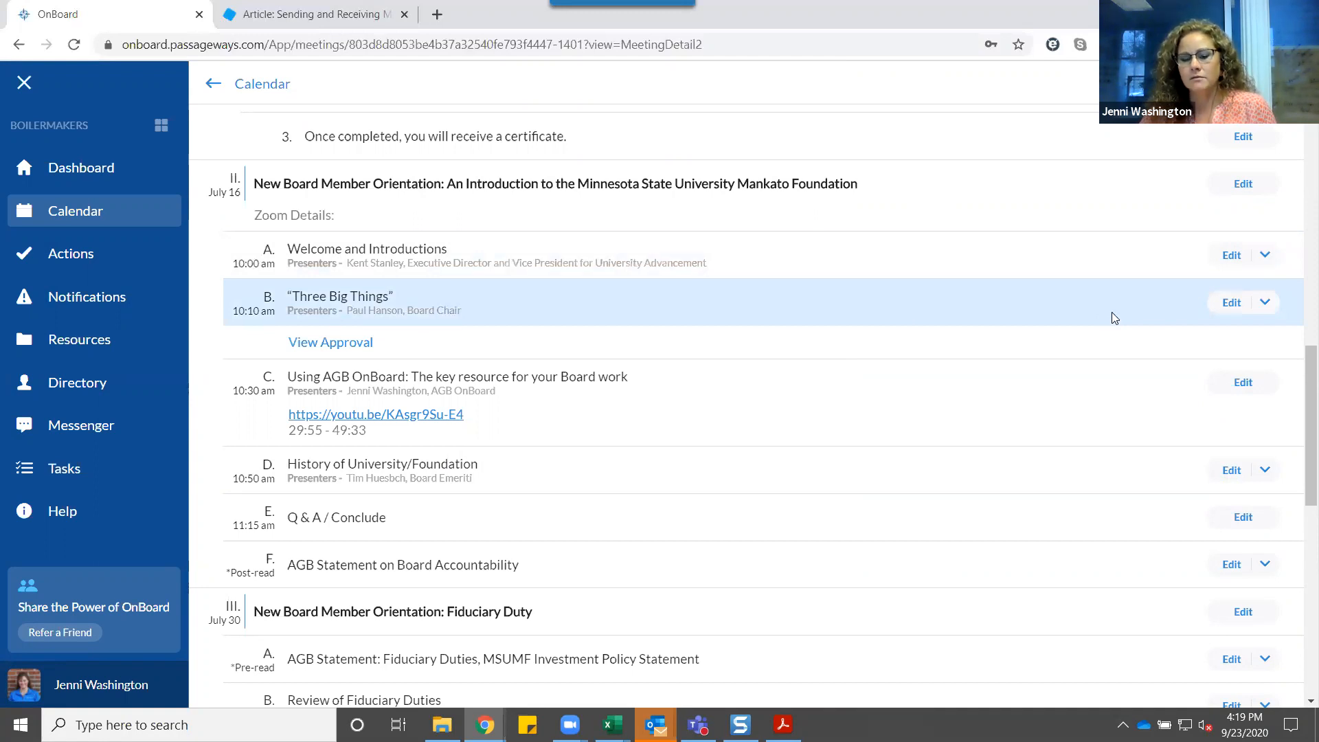
- Open the section member permissions for the "Foundation Investment Overview" agenda item under the July 30 Fiduciary Duty orientation
scroll(1115, 318, up, 15)
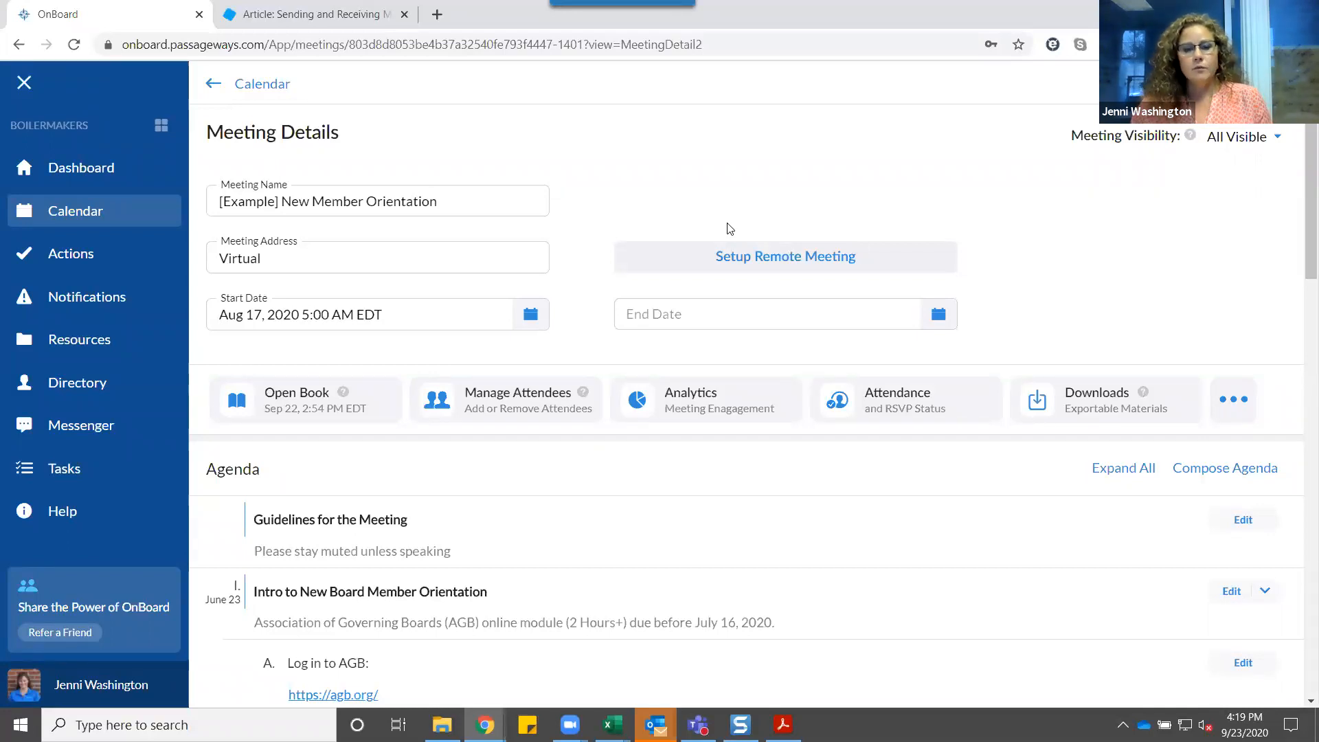
scroll(921, 392, down, 1)
scroll(920, 391, down, 5)
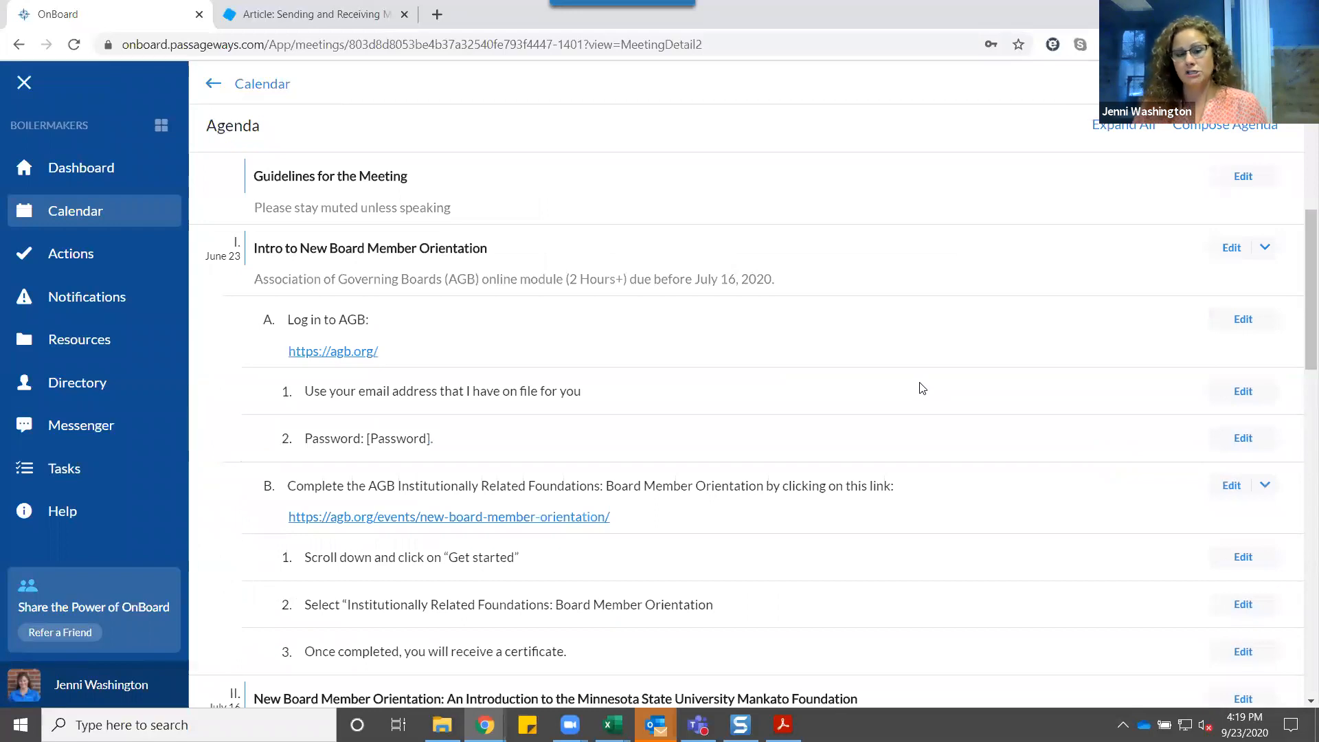
scroll(921, 385, down, 4)
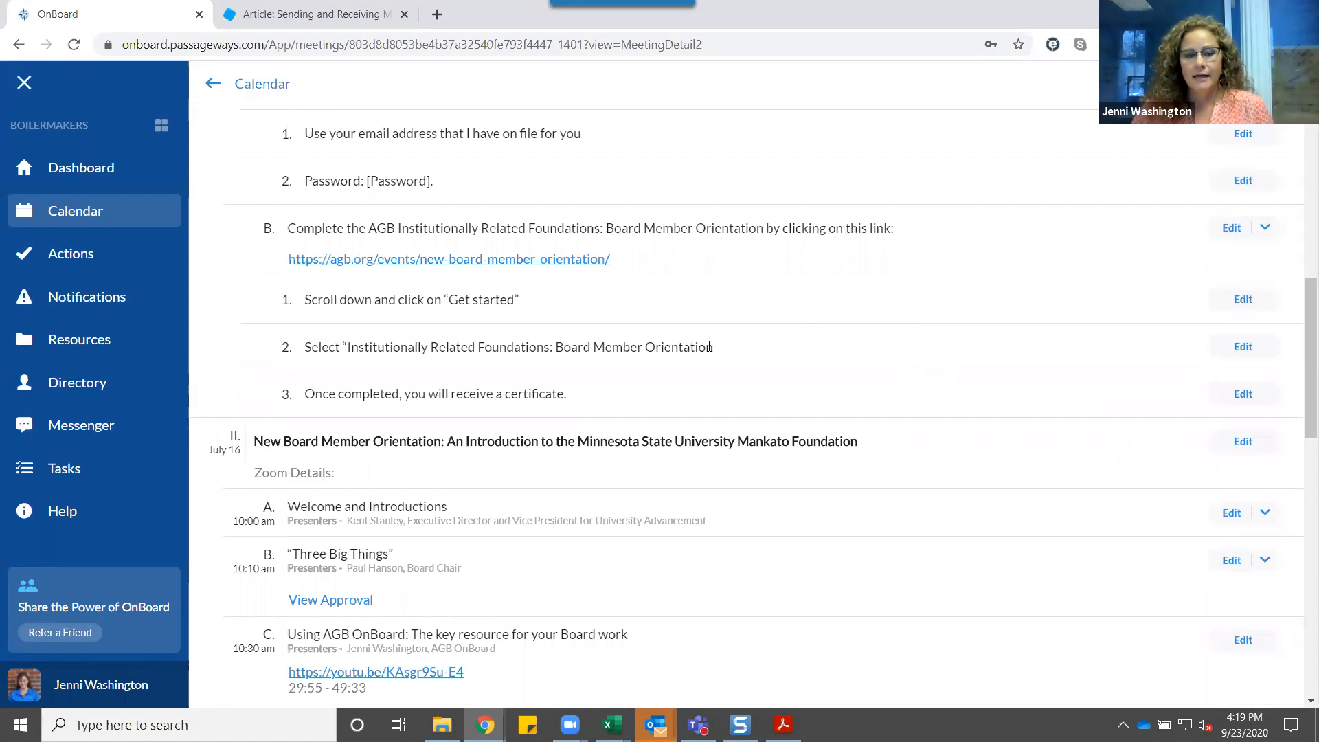
scroll(715, 342, down, 6)
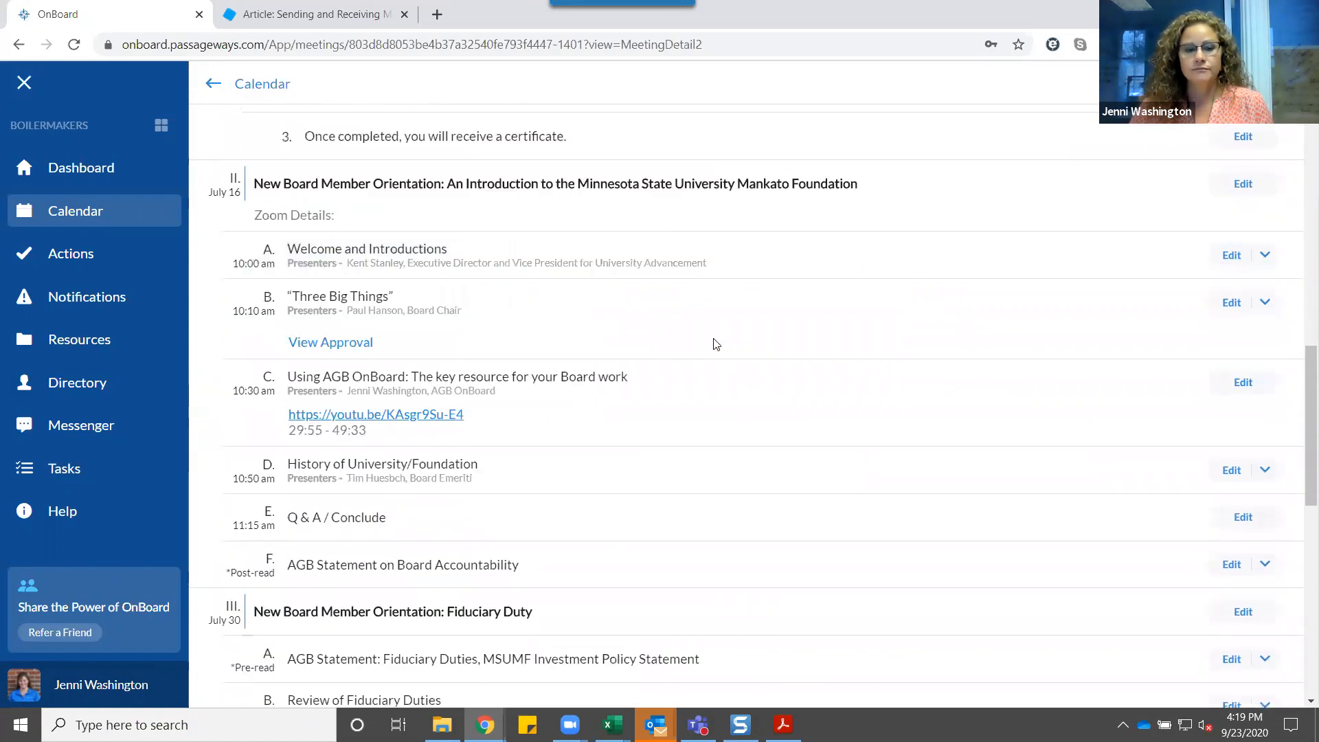
scroll(730, 334, down, 3)
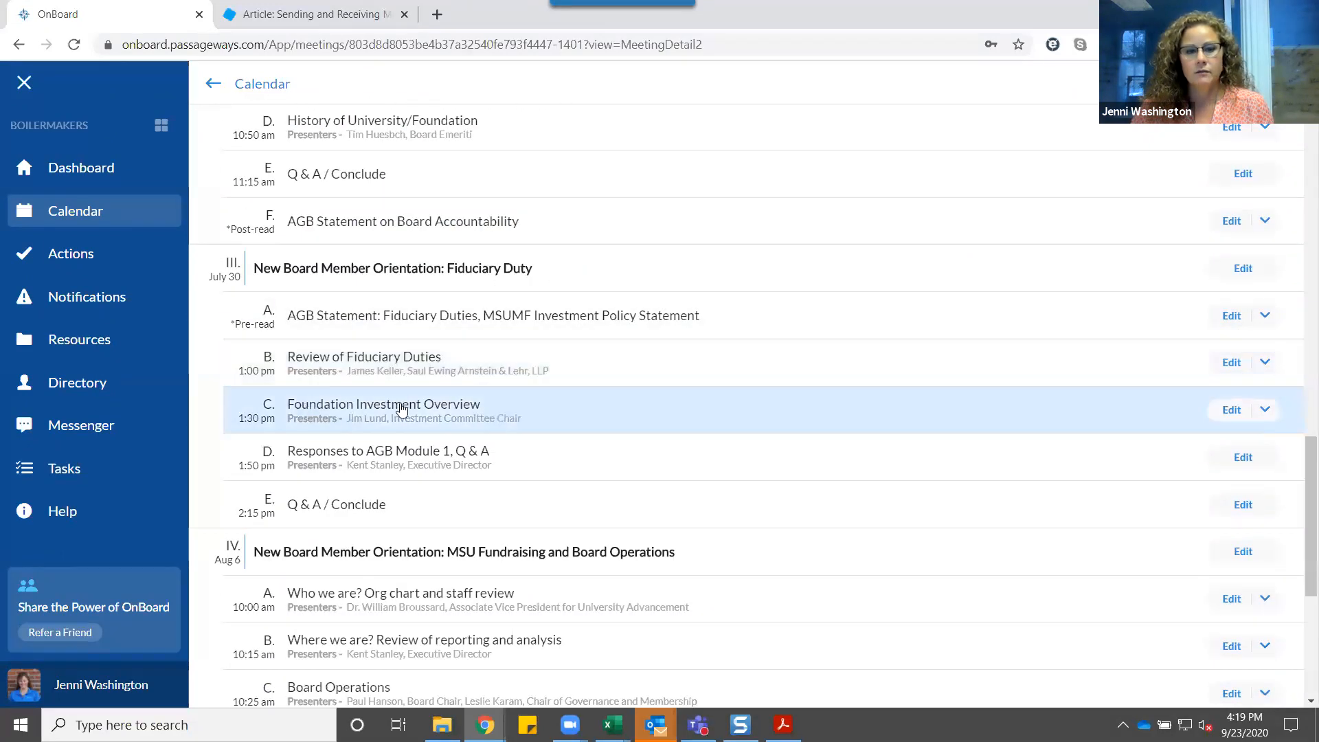
click(1233, 412)
scroll(994, 309, down, 3)
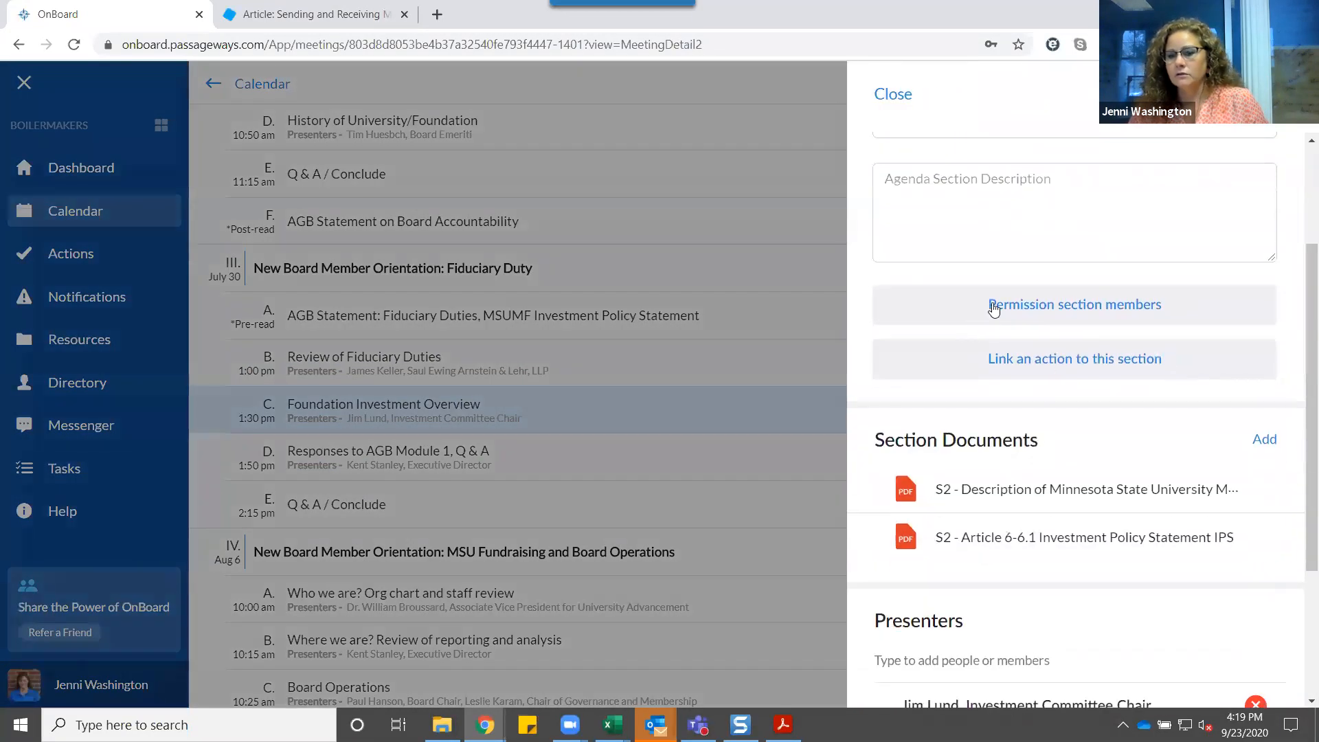
click(1028, 308)
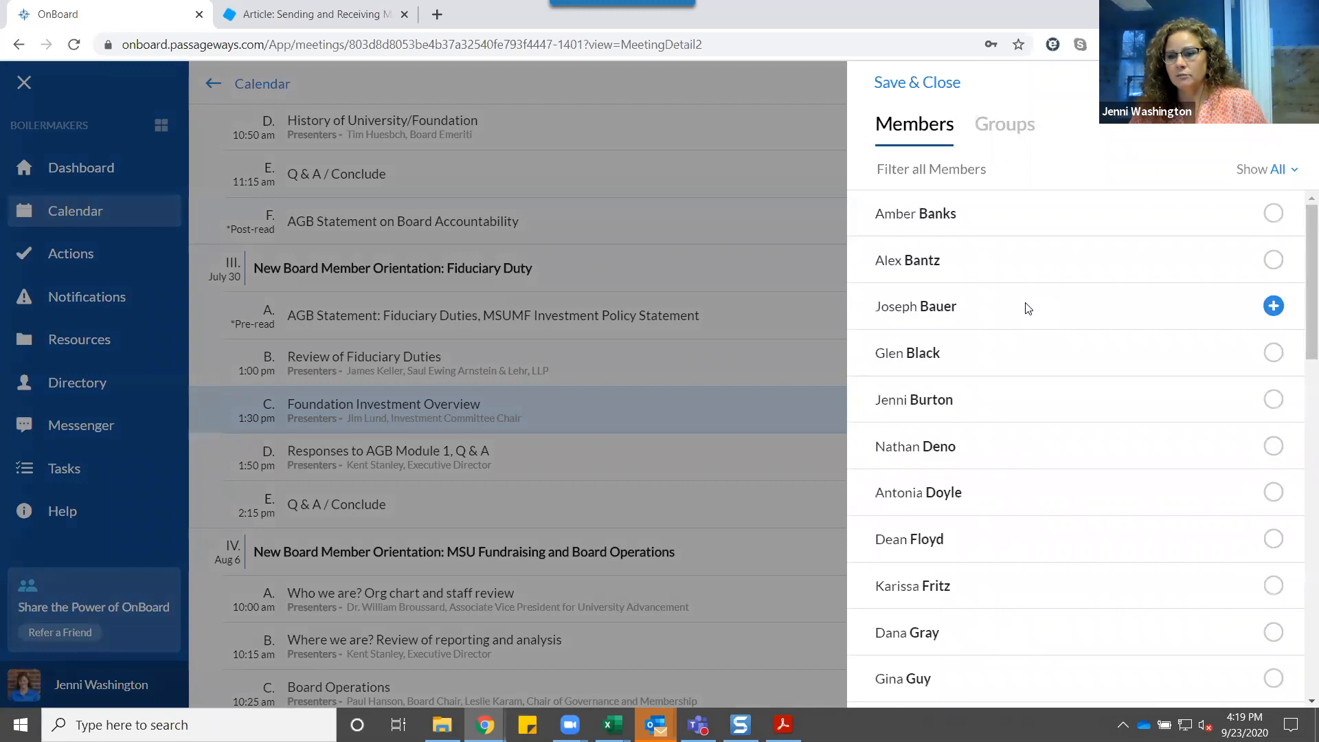
- Try excluding the second New Customer Onboarding member from this section, discard the permission change, and close the section details
scroll(1093, 286, down, 2)
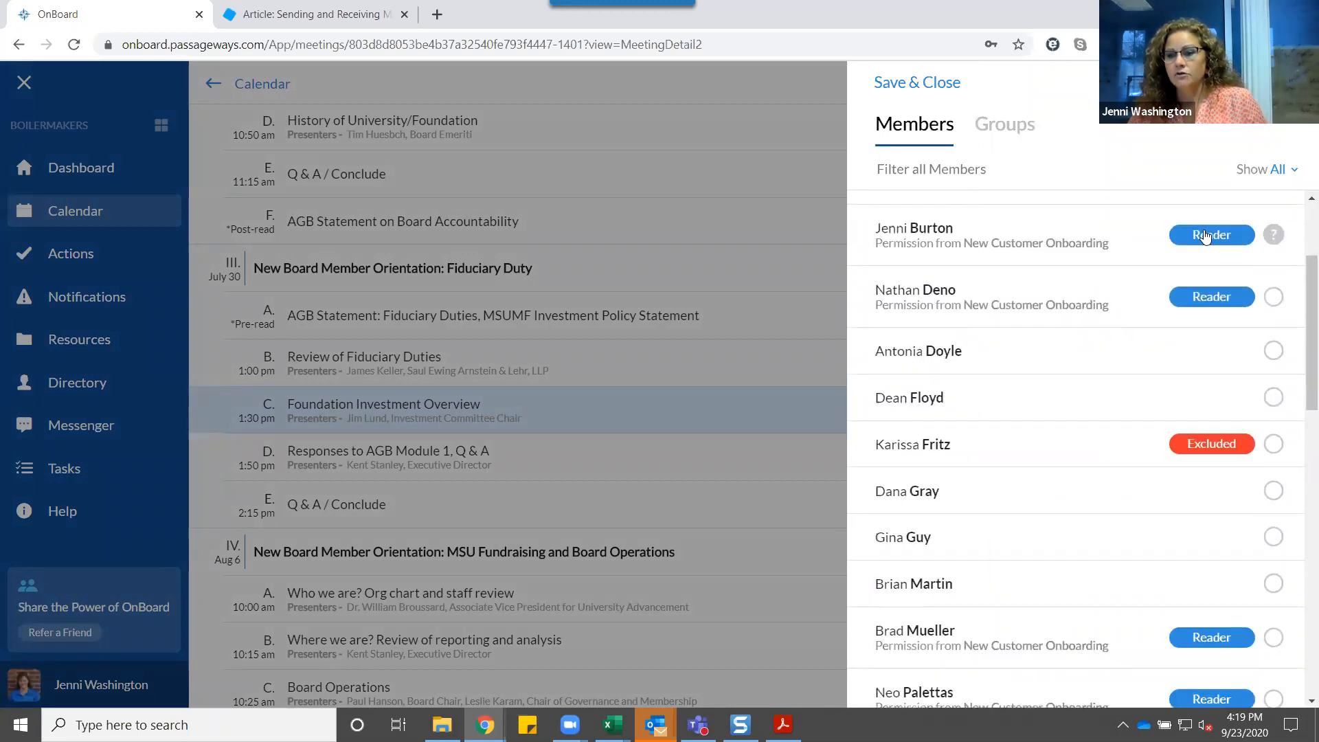
scroll(1122, 419, down, 1)
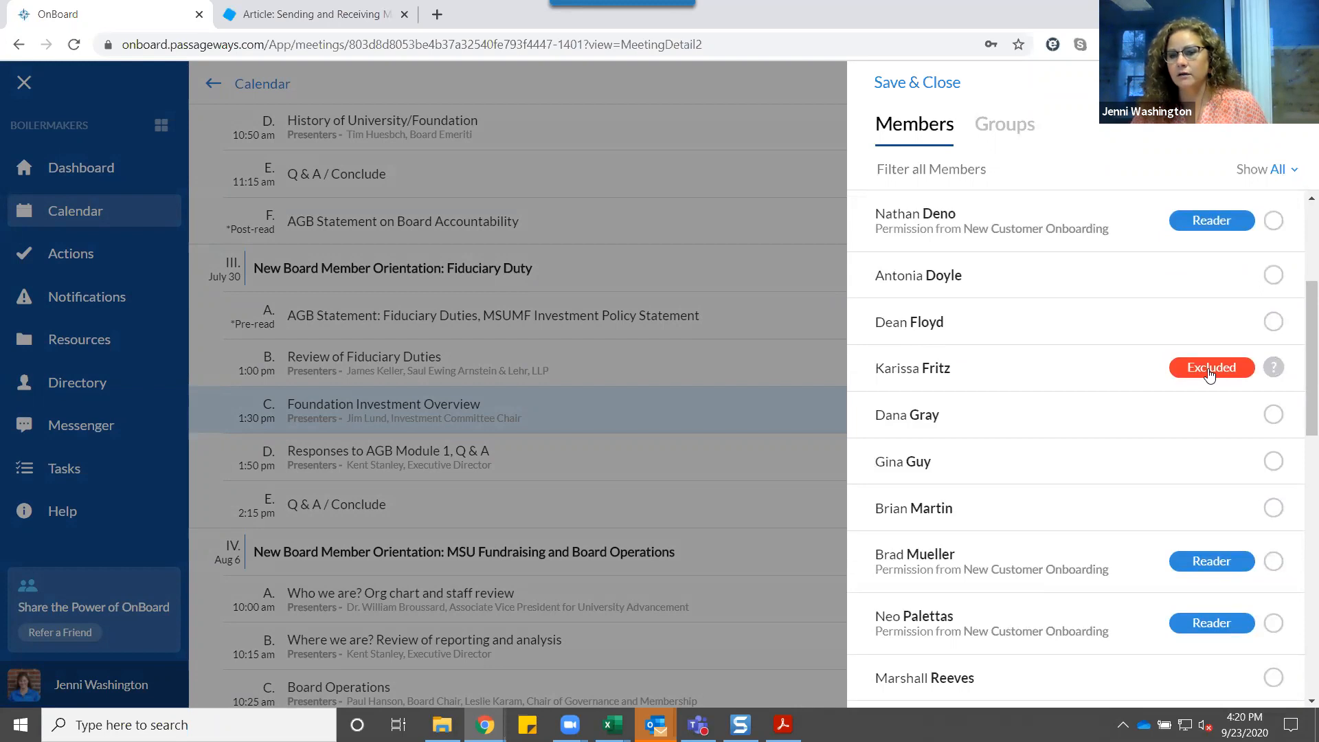
scroll(1211, 375, up, 1)
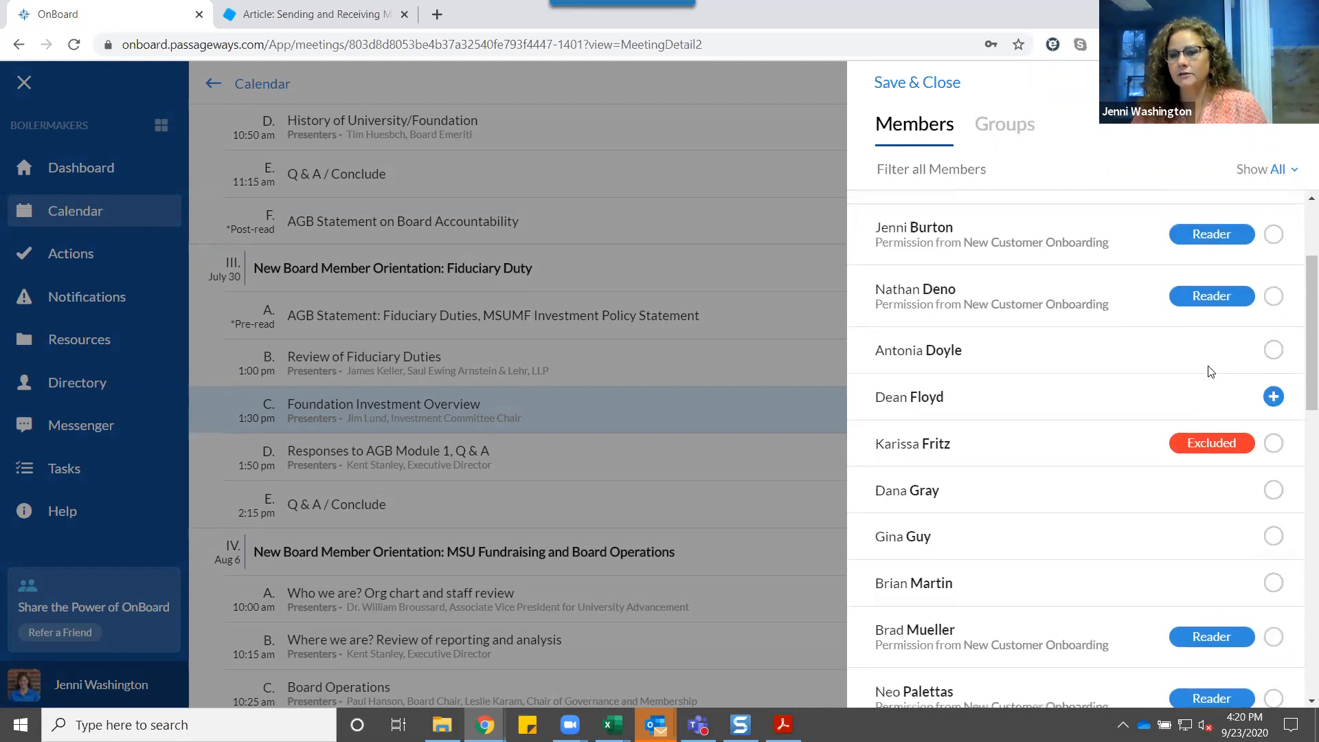
click(1213, 299)
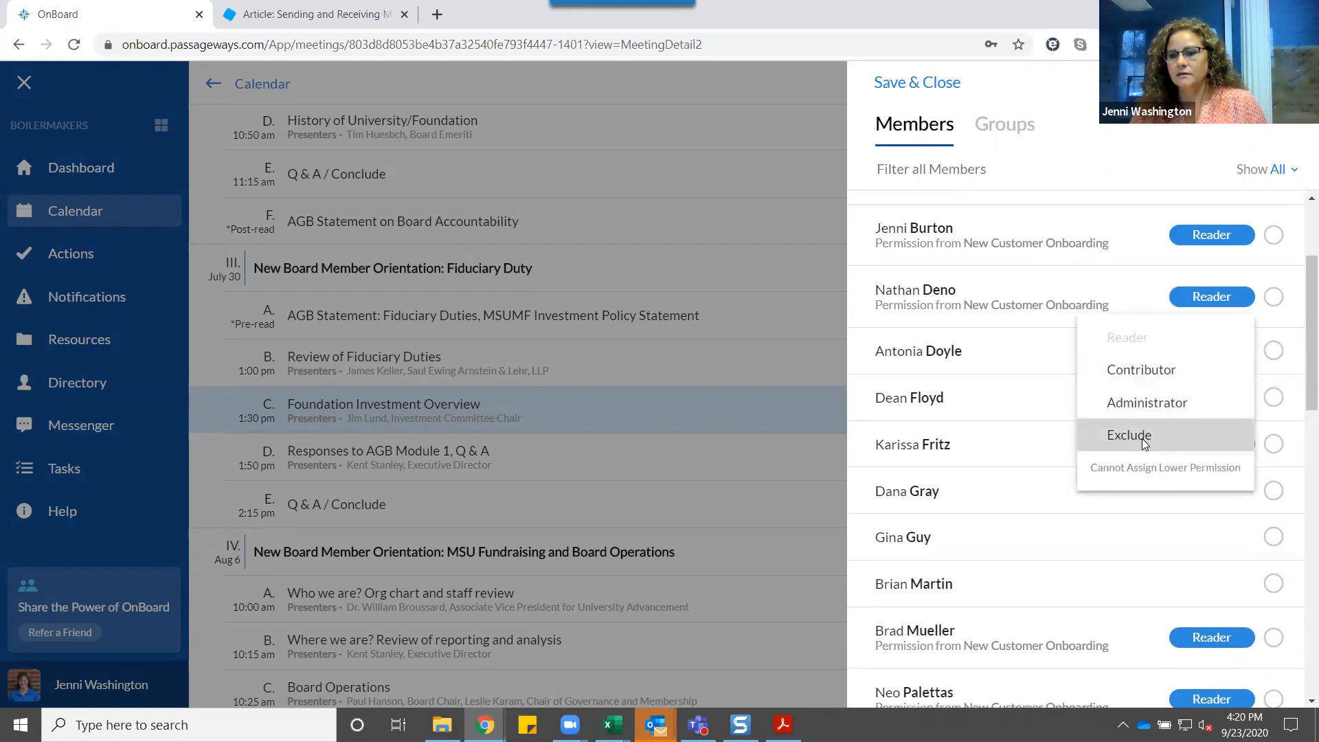
click(1143, 440)
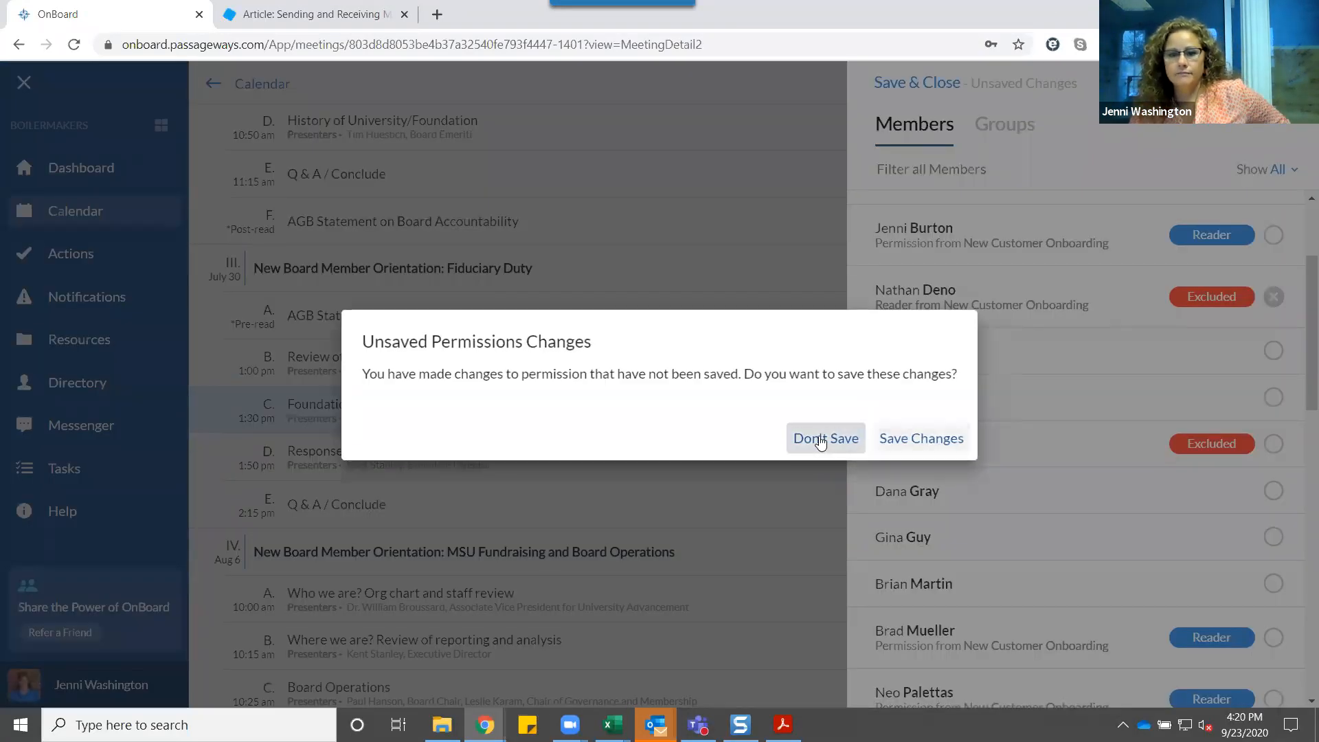
click(819, 436)
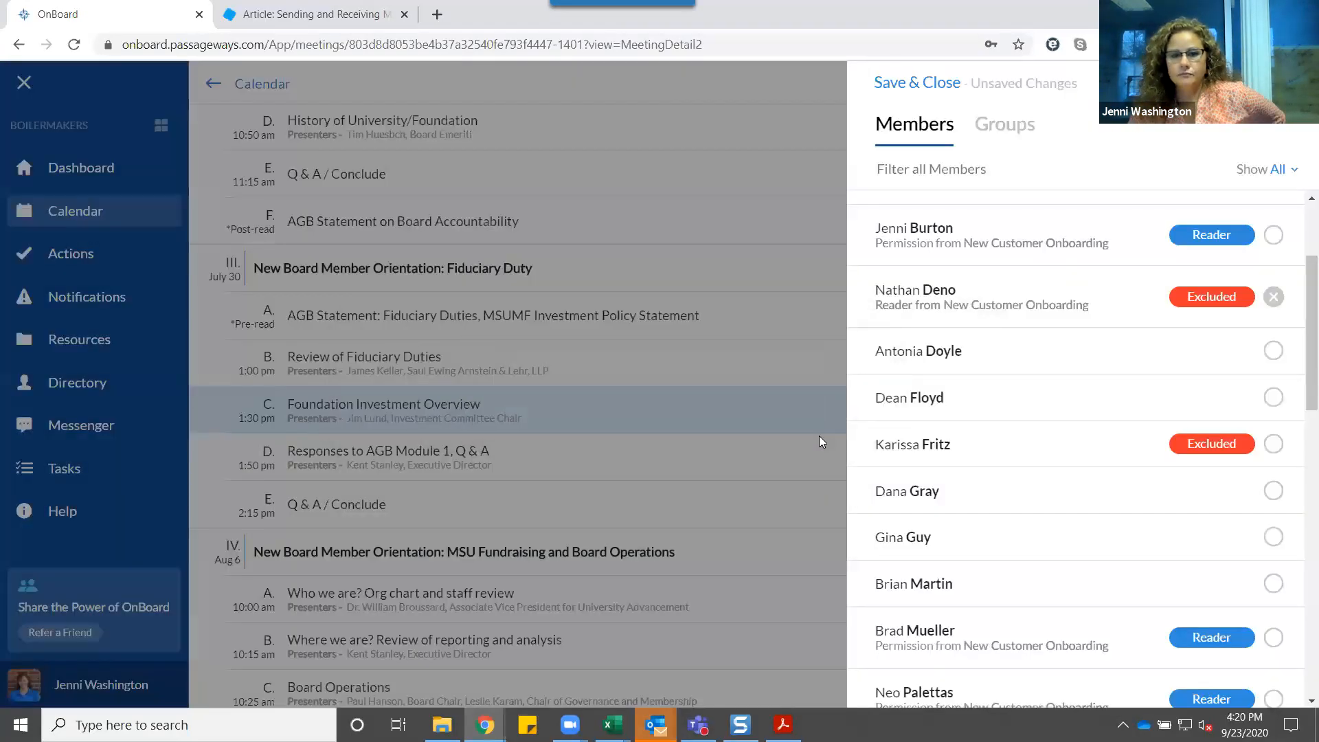
click(895, 97)
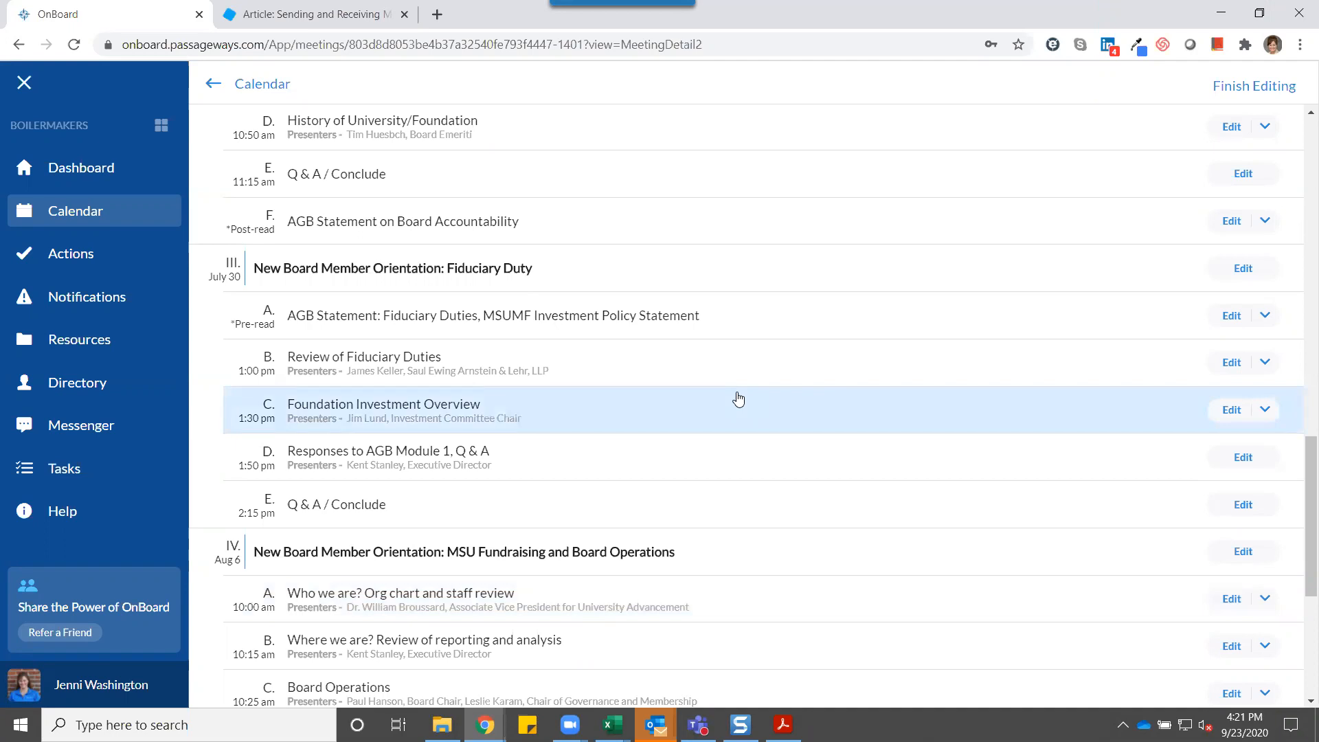
scroll(737, 395, up, 15)
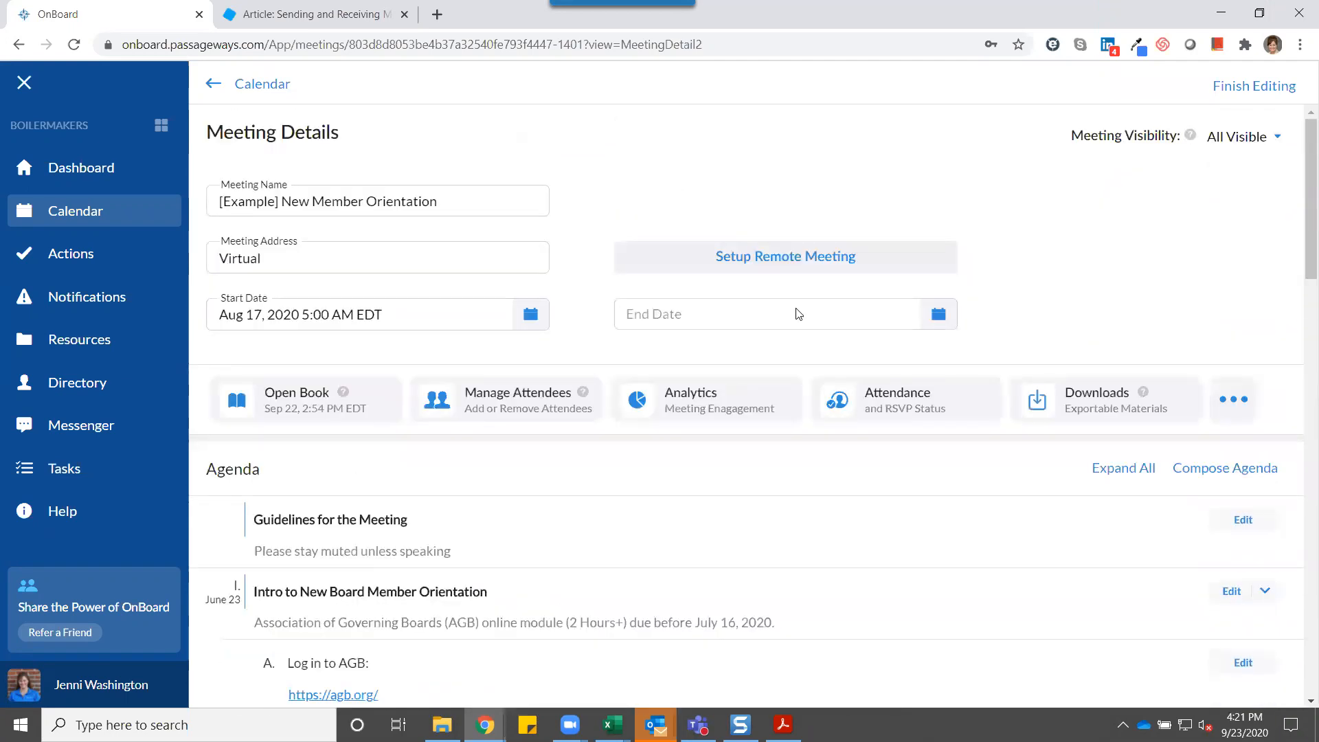
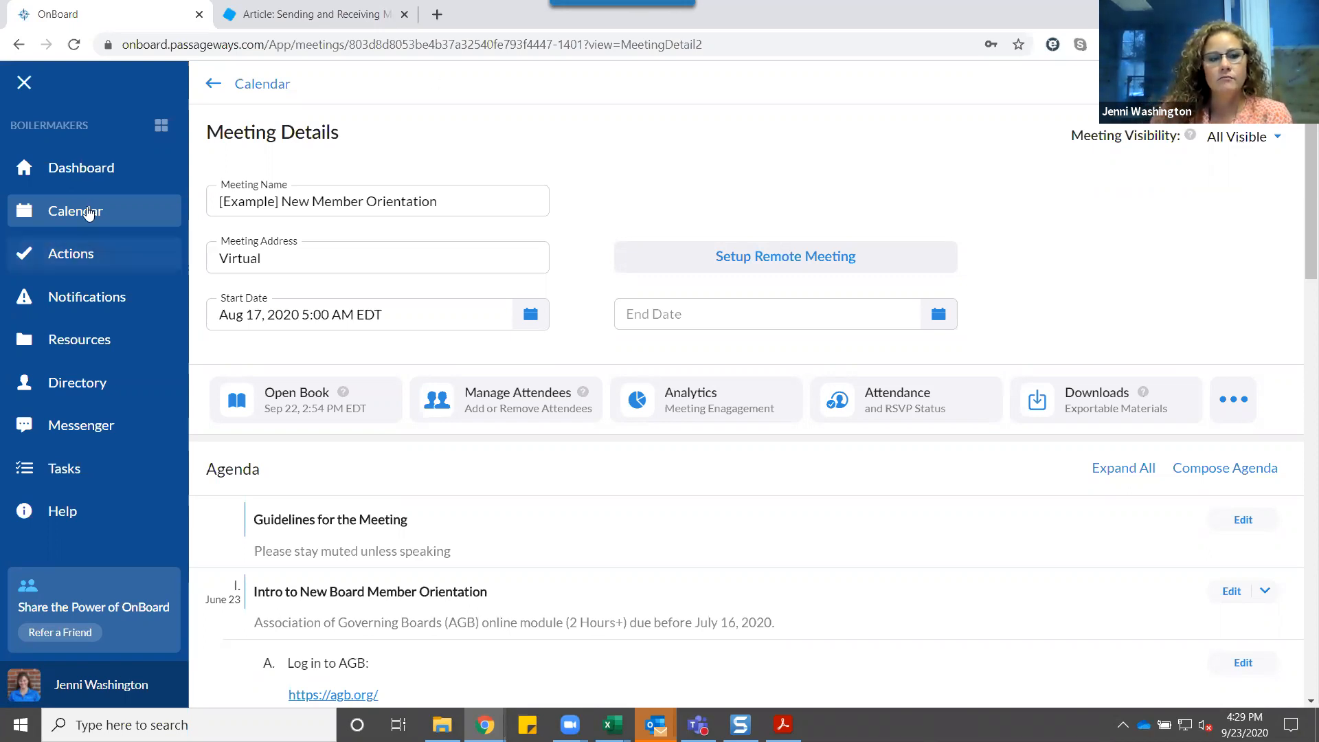
- Create a new folder named "PreWork for Meeting XYZ" in the organization's Resources
click(95, 334)
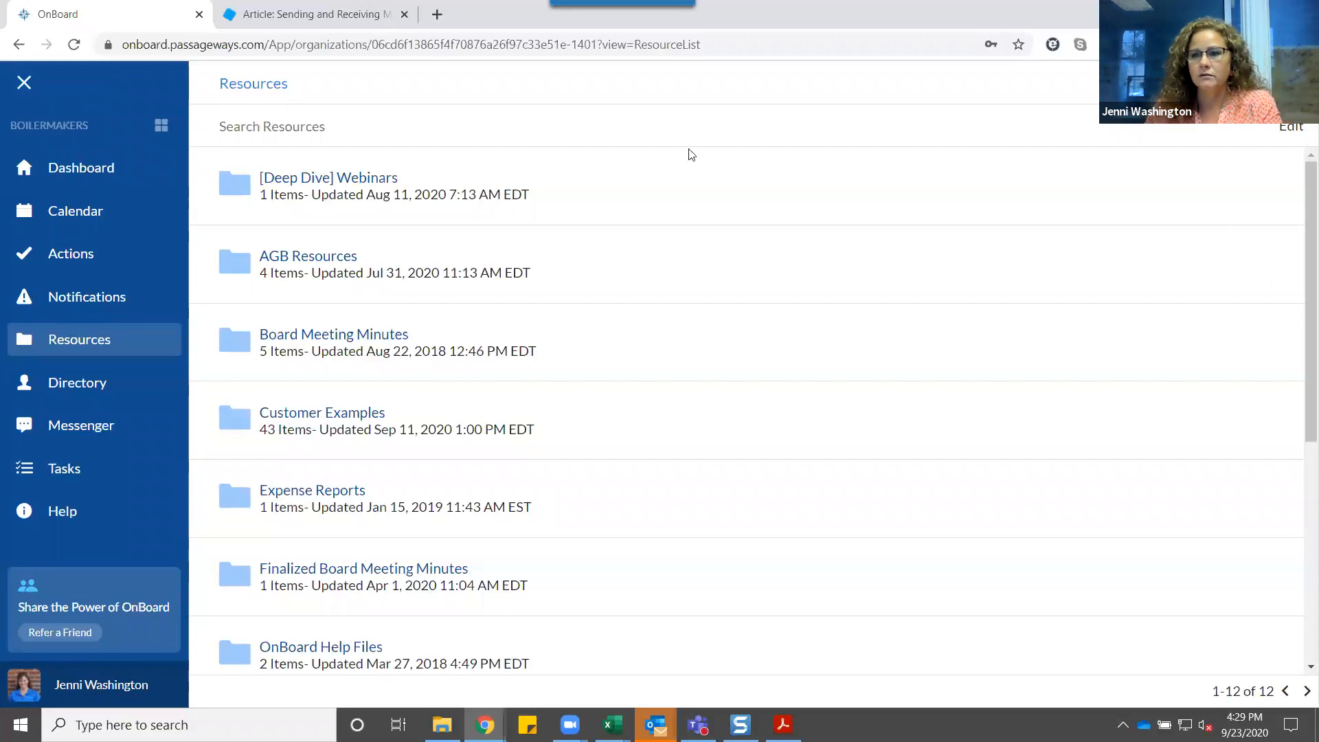
click(1138, 96)
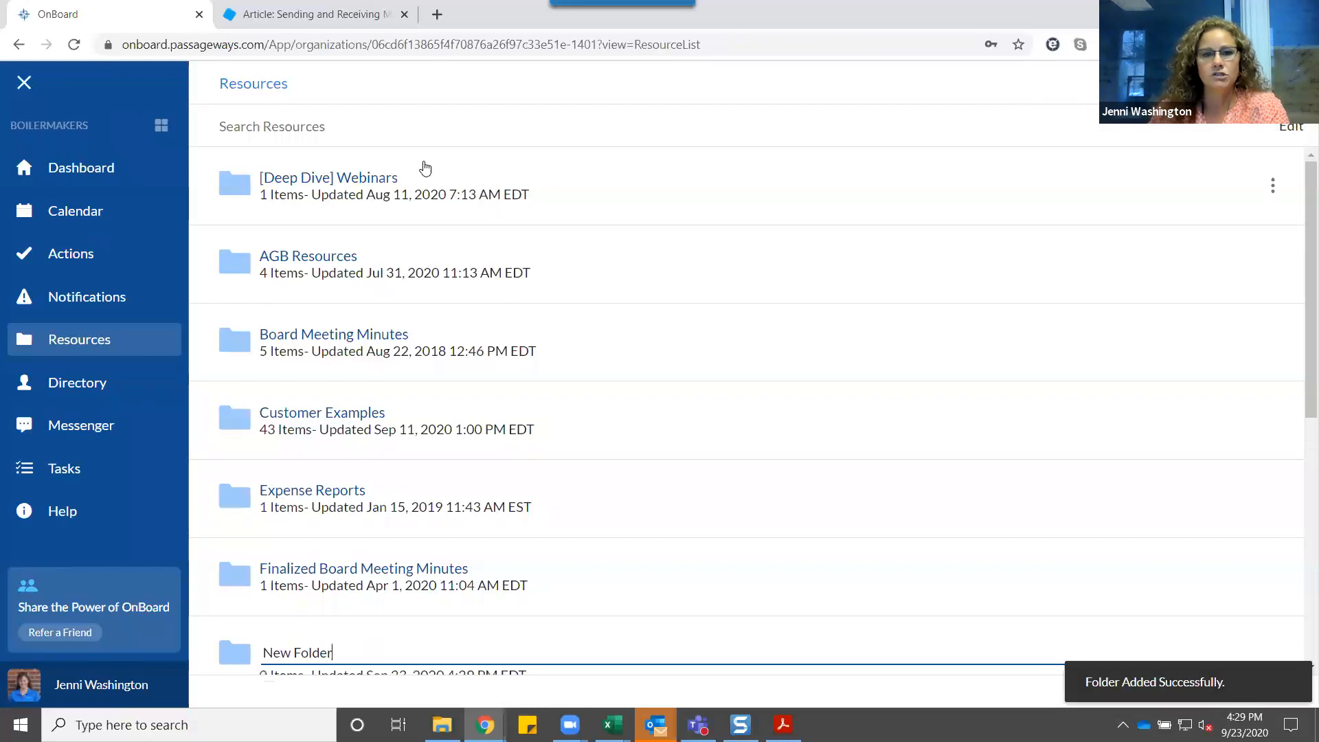
scroll(585, 591, down, 5)
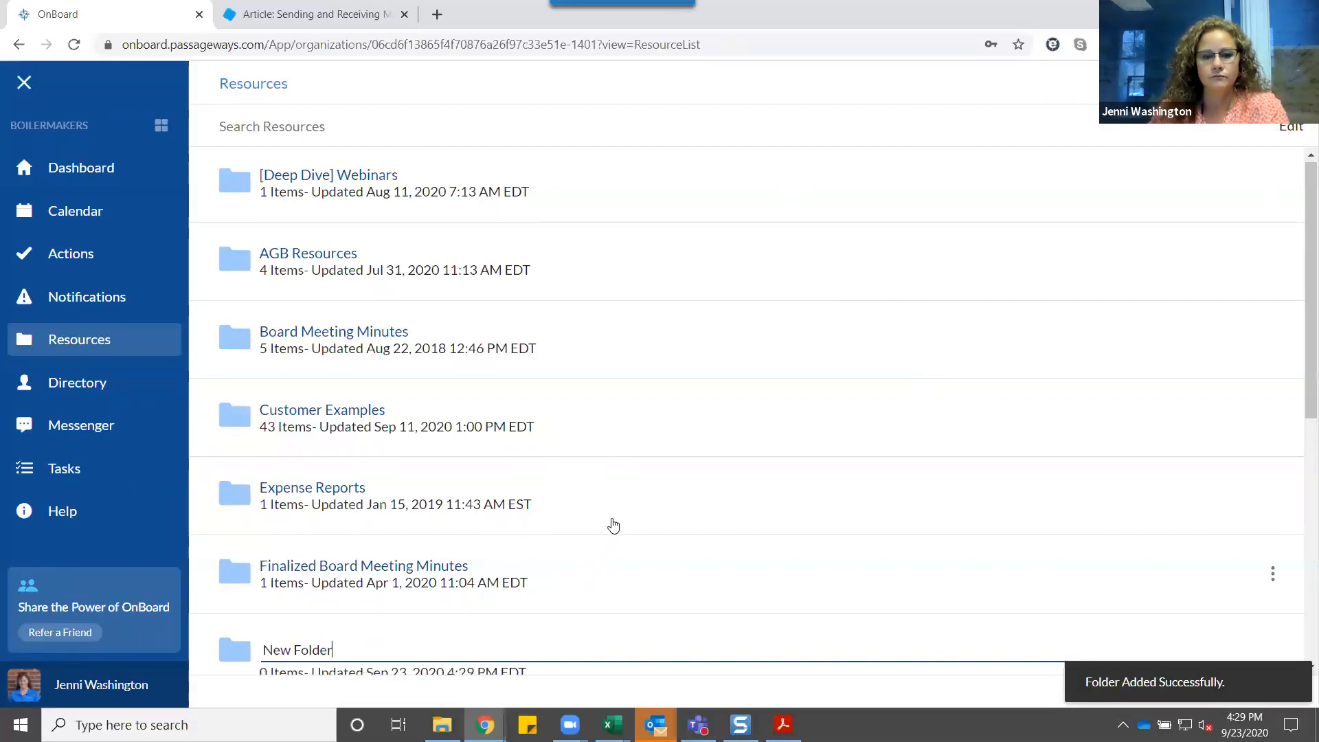
drag(344, 309, 260, 317)
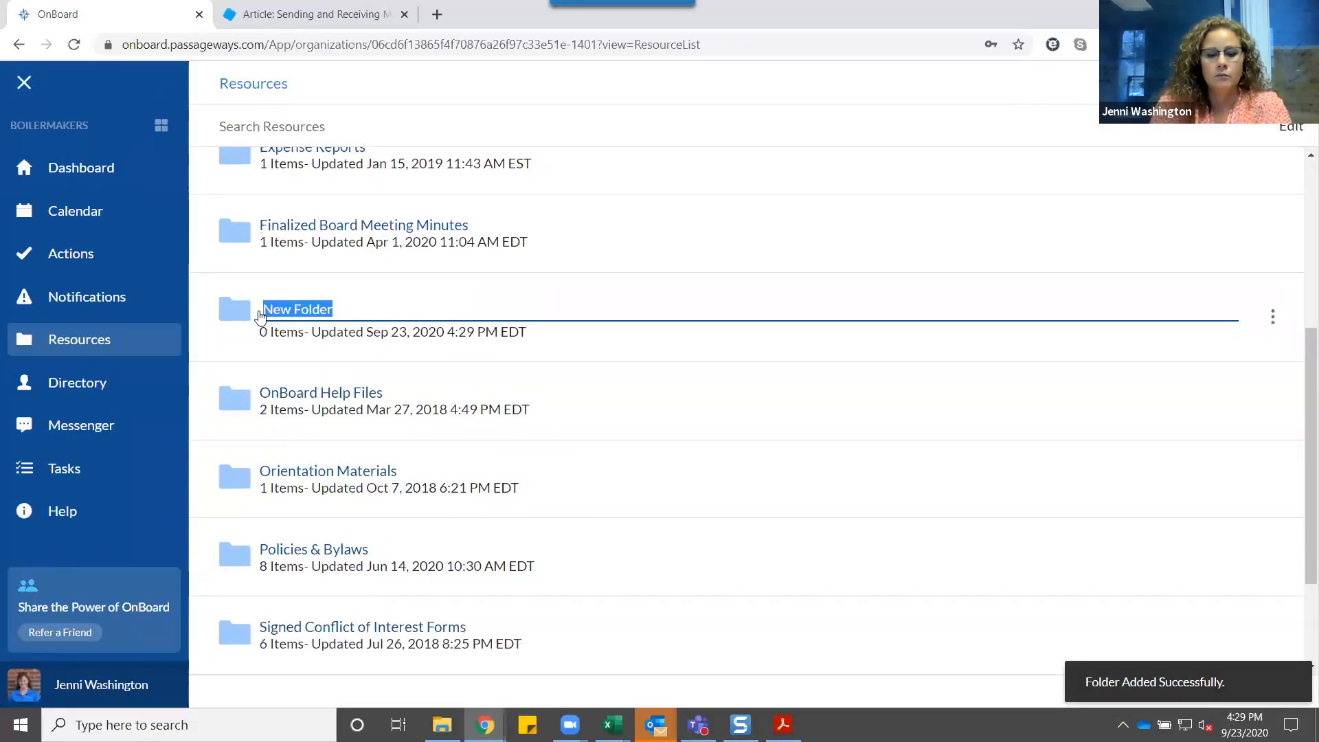
text(PreWork for Meeting )
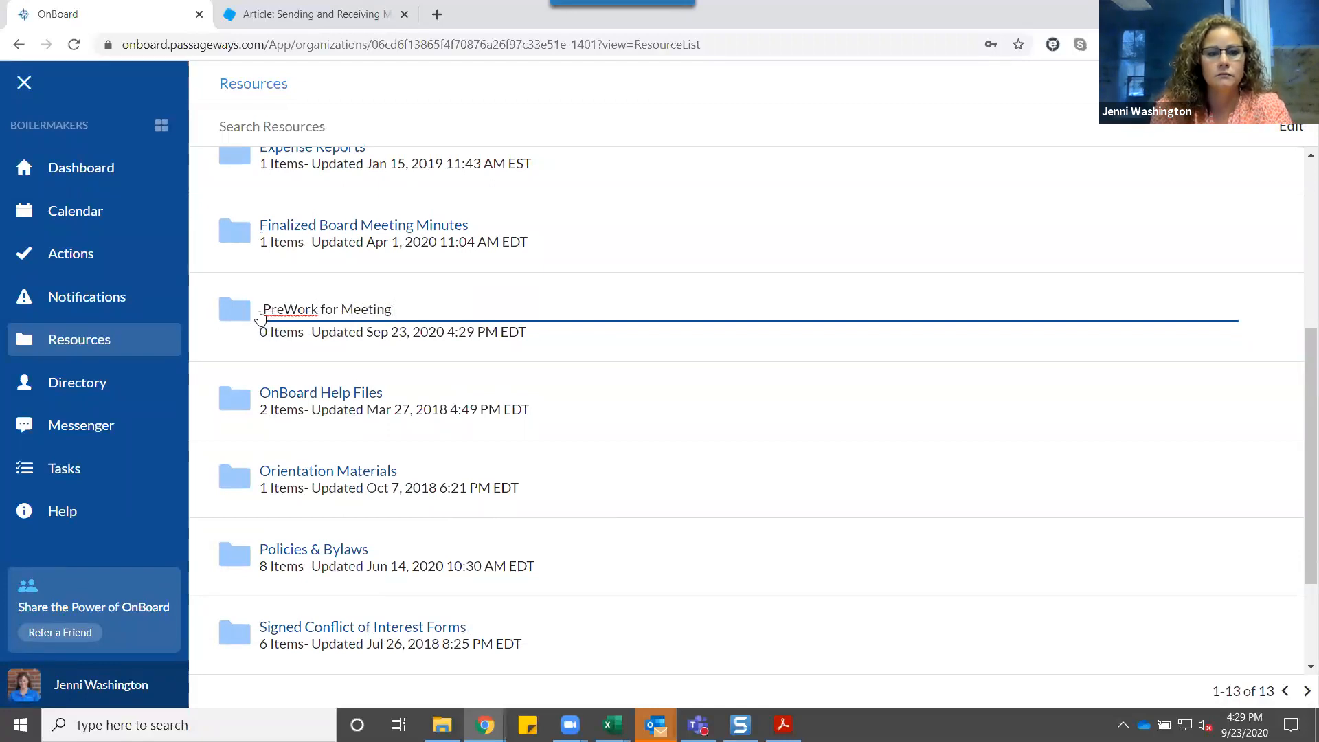
text(XYZ)
key(Return)
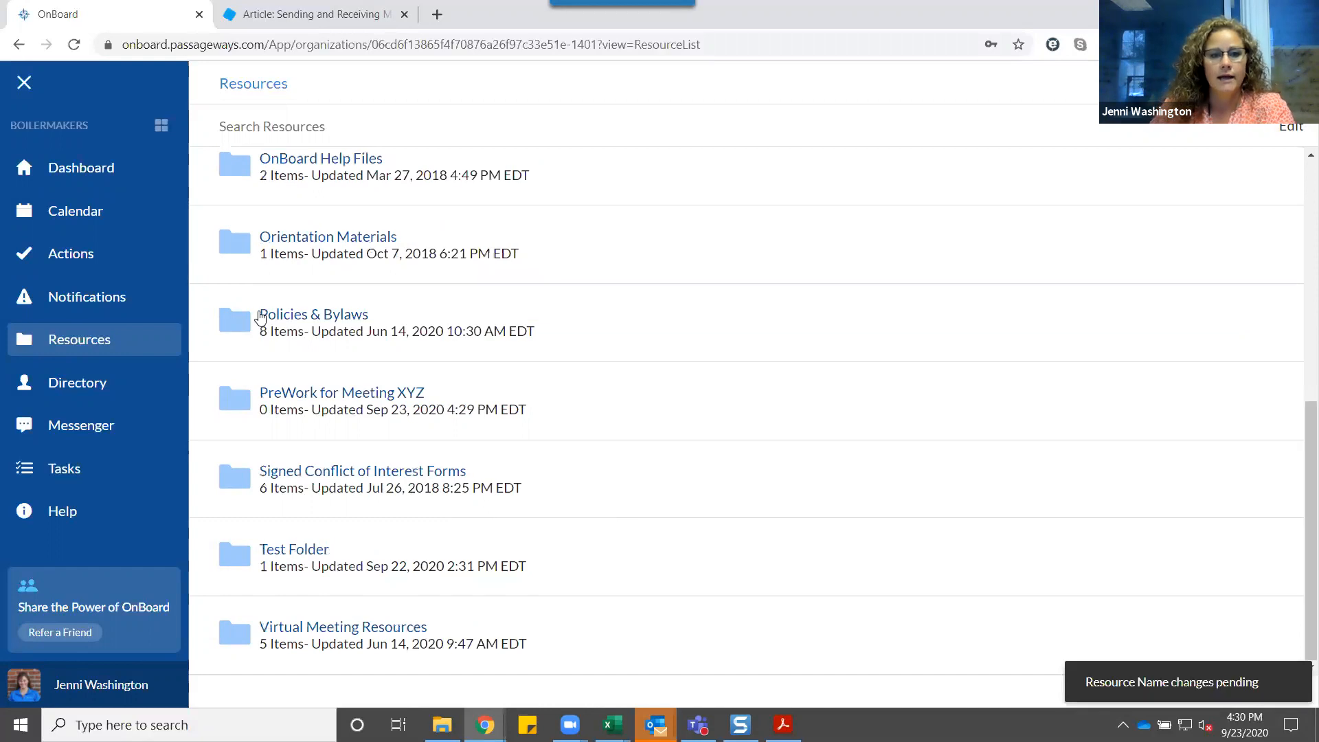
- Create a subfolder named "Under Review" inside the PreWork for Meeting XYZ folder
click(286, 393)
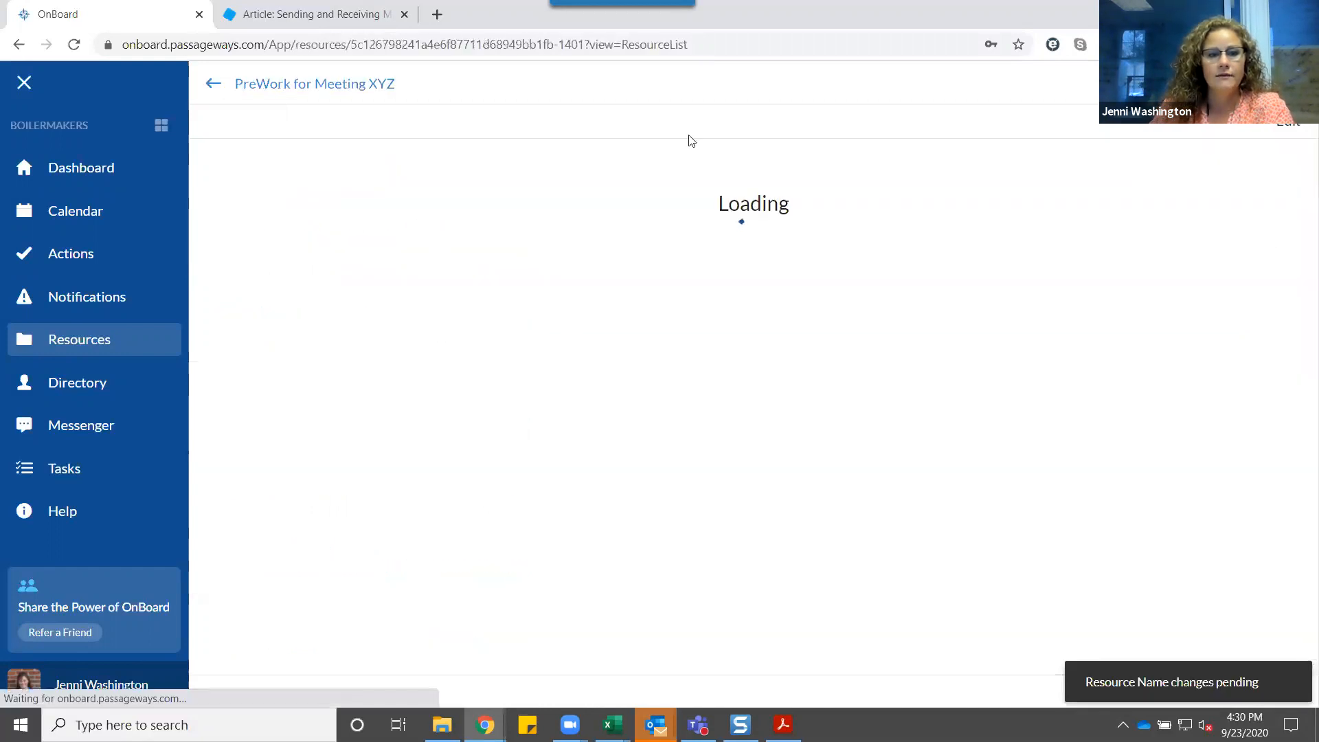
click(1289, 84)
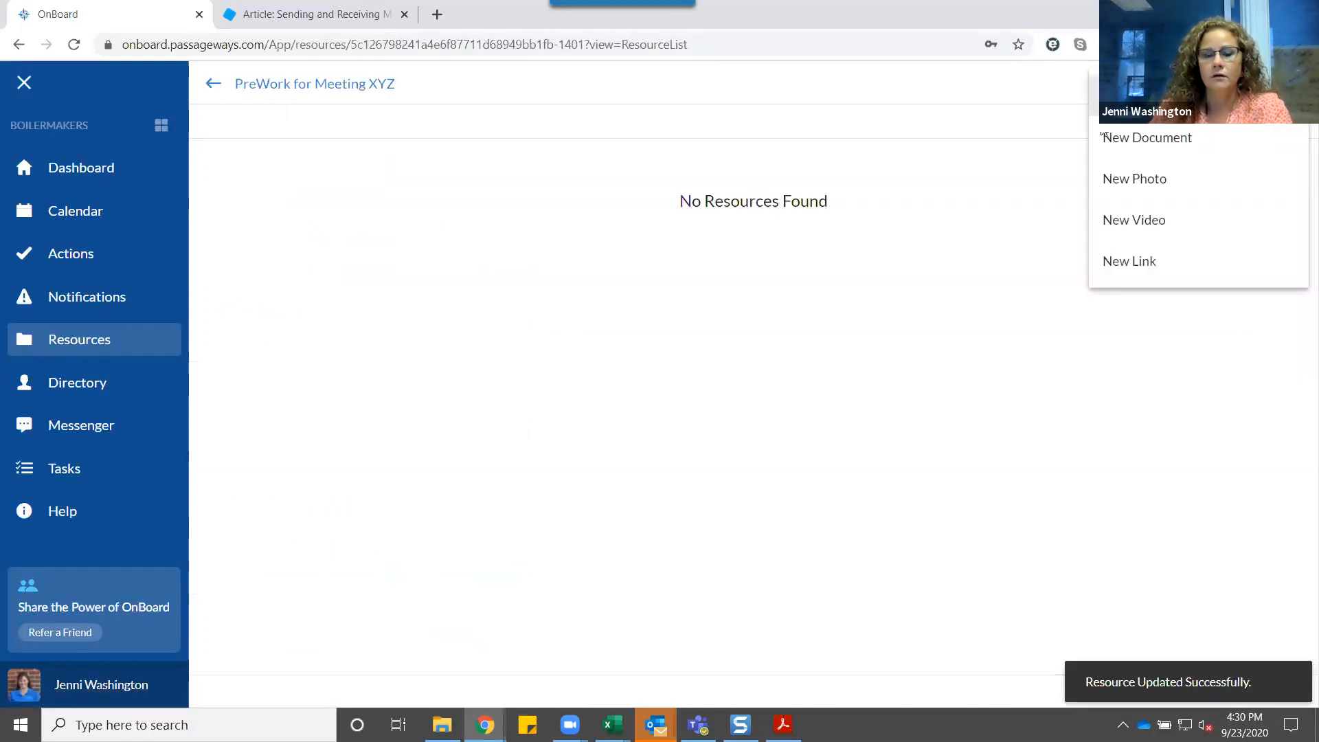
click(1127, 100)
drag(362, 176, 266, 177)
key(BackSpace)
text(Under REview)
key(BackSpace)
key(BackSpace)
key(BackSpace)
key(BackSpace)
key(BackSpace)
text(eview)
key(Return)
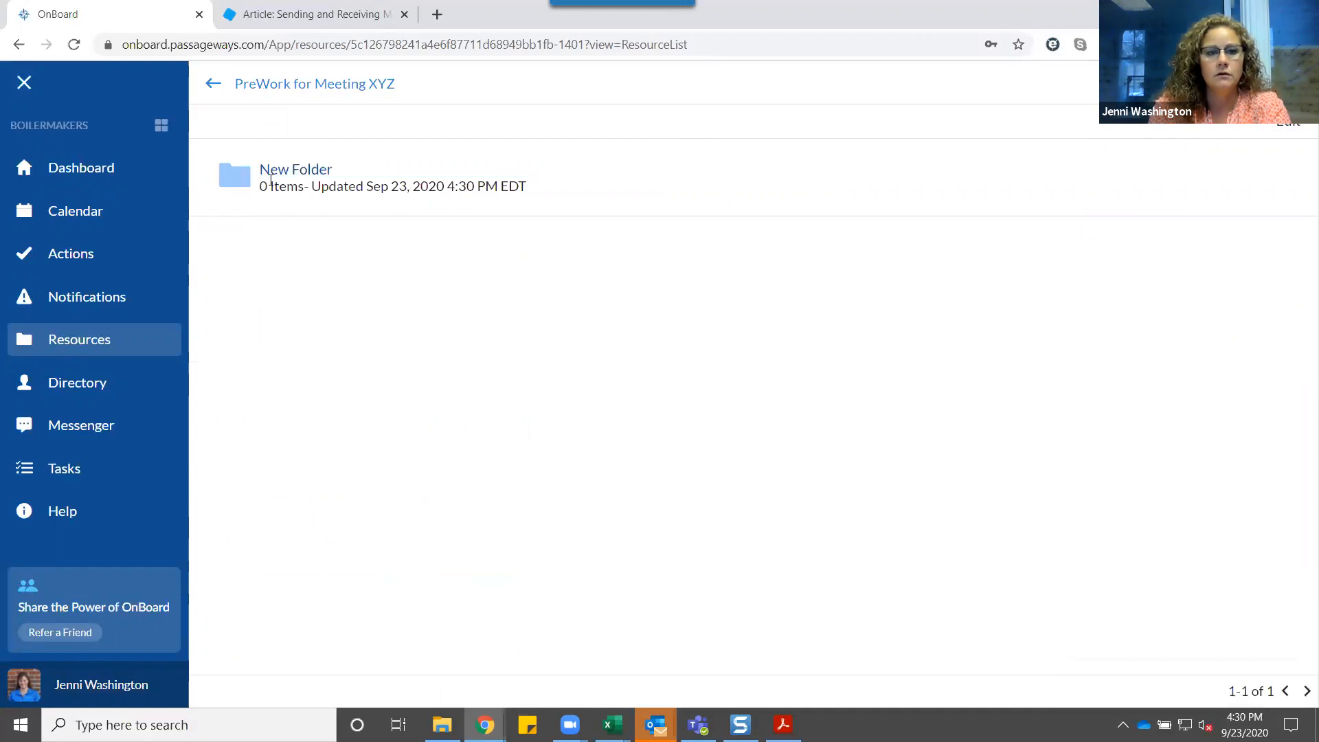
- Add a second subfolder named "Approved" to the PreWork for Meeting XYZ folder
click(1285, 85)
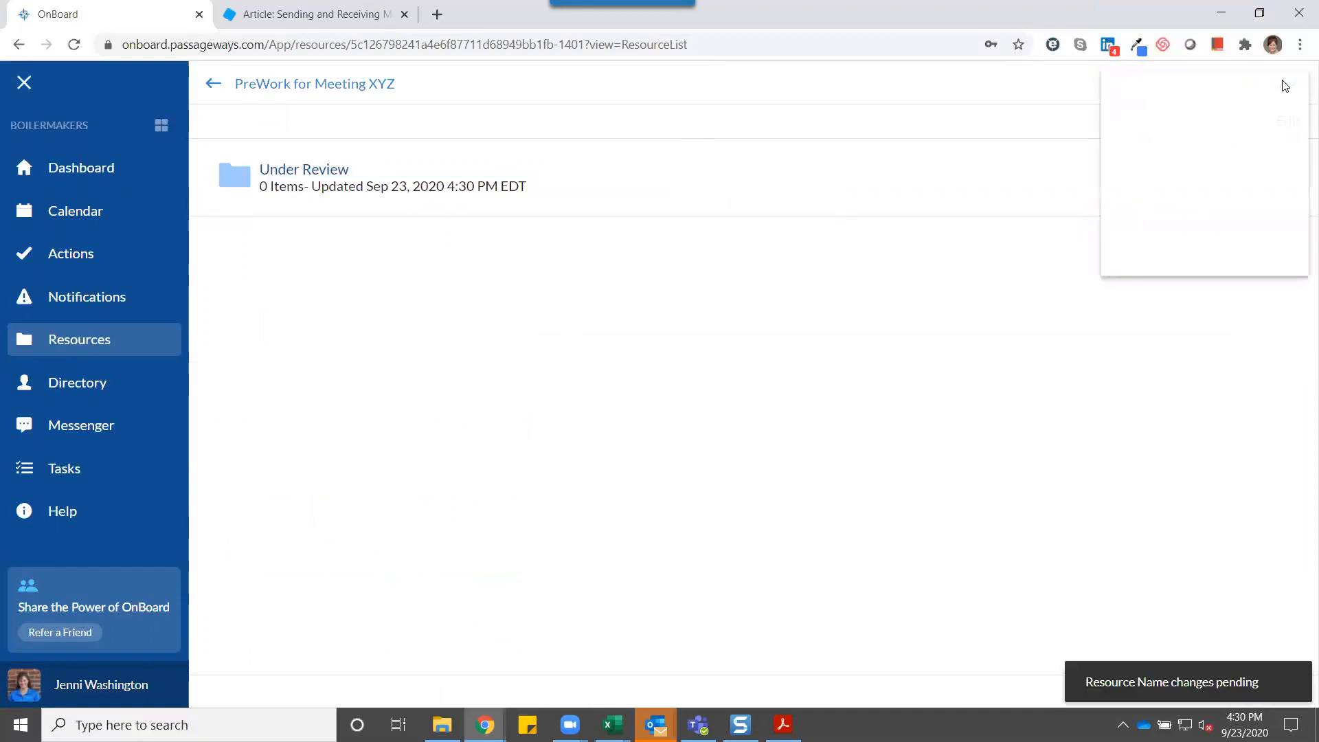
click(1168, 103)
drag(356, 168, 272, 177)
key(BackSpace)
key(BackSpace)
text(Approved)
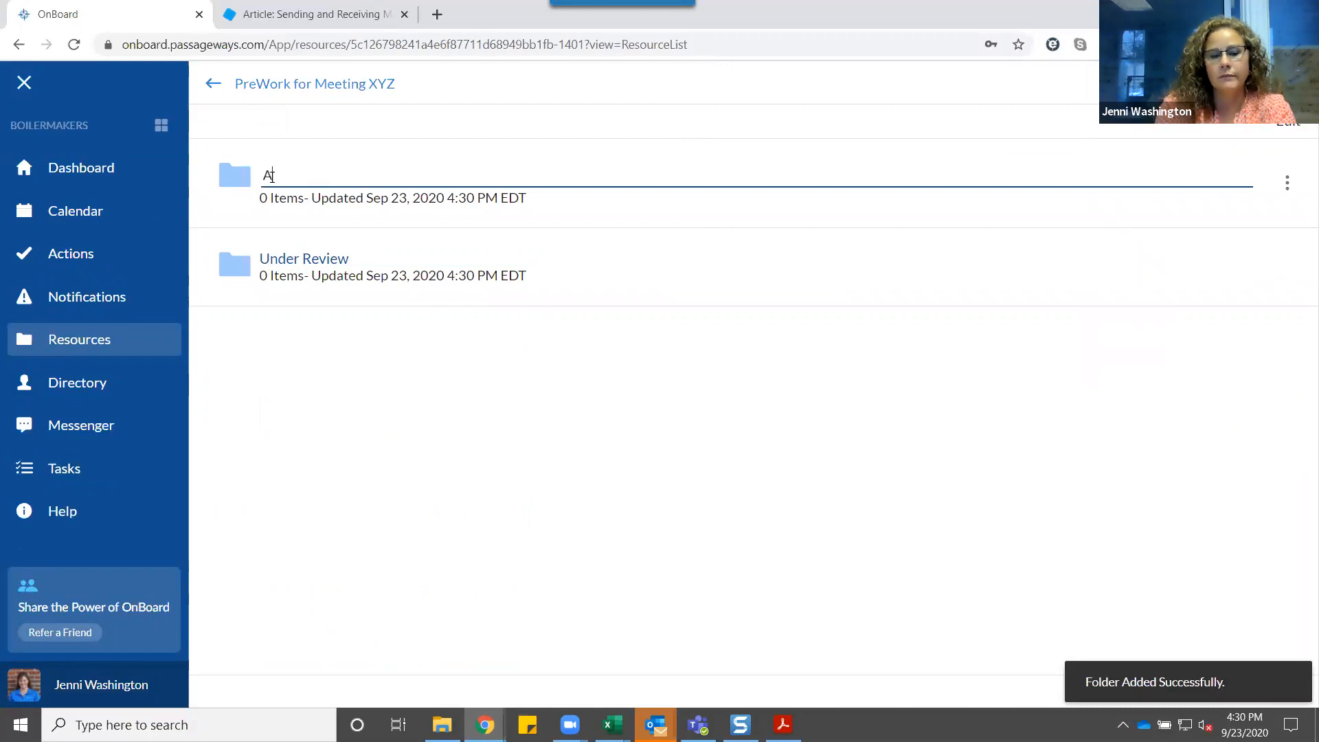
key(Return)
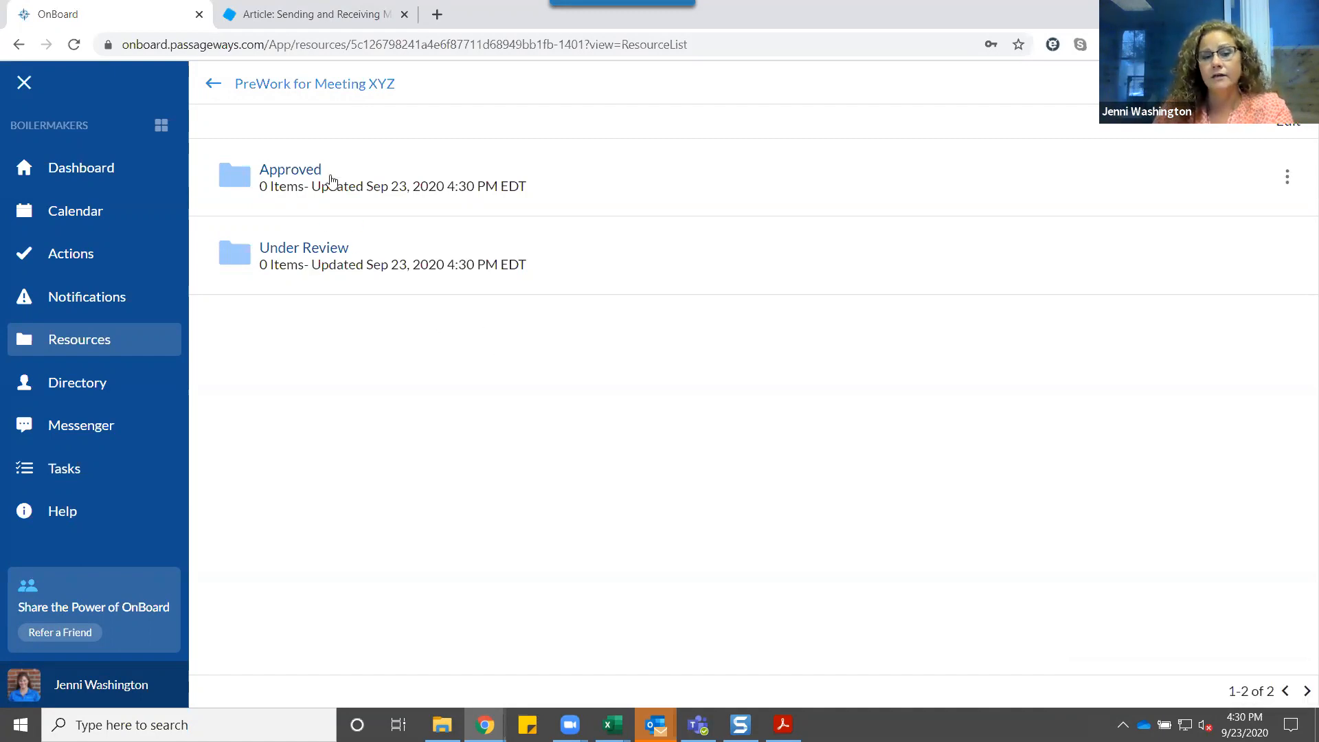
- Upload the OnBoard Mastery Series PowerPoint and New Member Orientation Programs - Takeaways Word document from File Explorer's Meetings folder to Under Review, notifying members with access
click(316, 260)
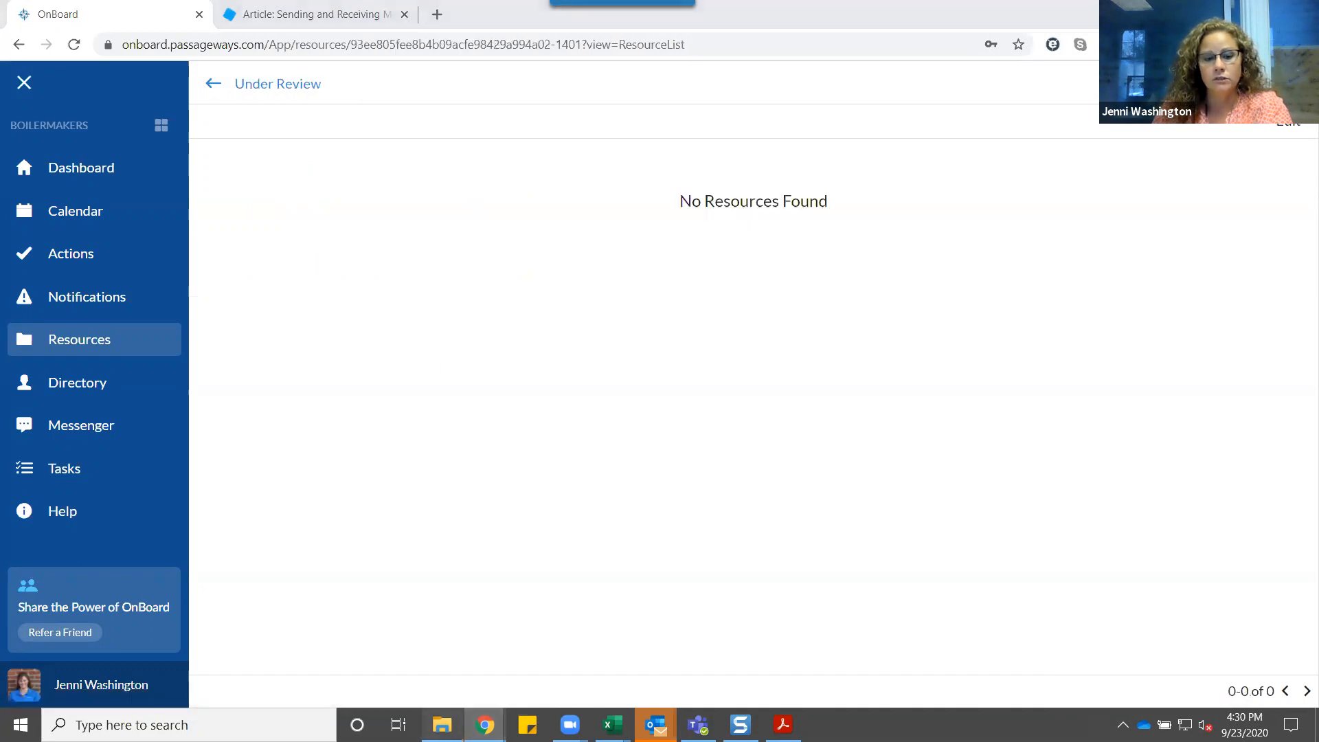
click(442, 725)
click(1260, 10)
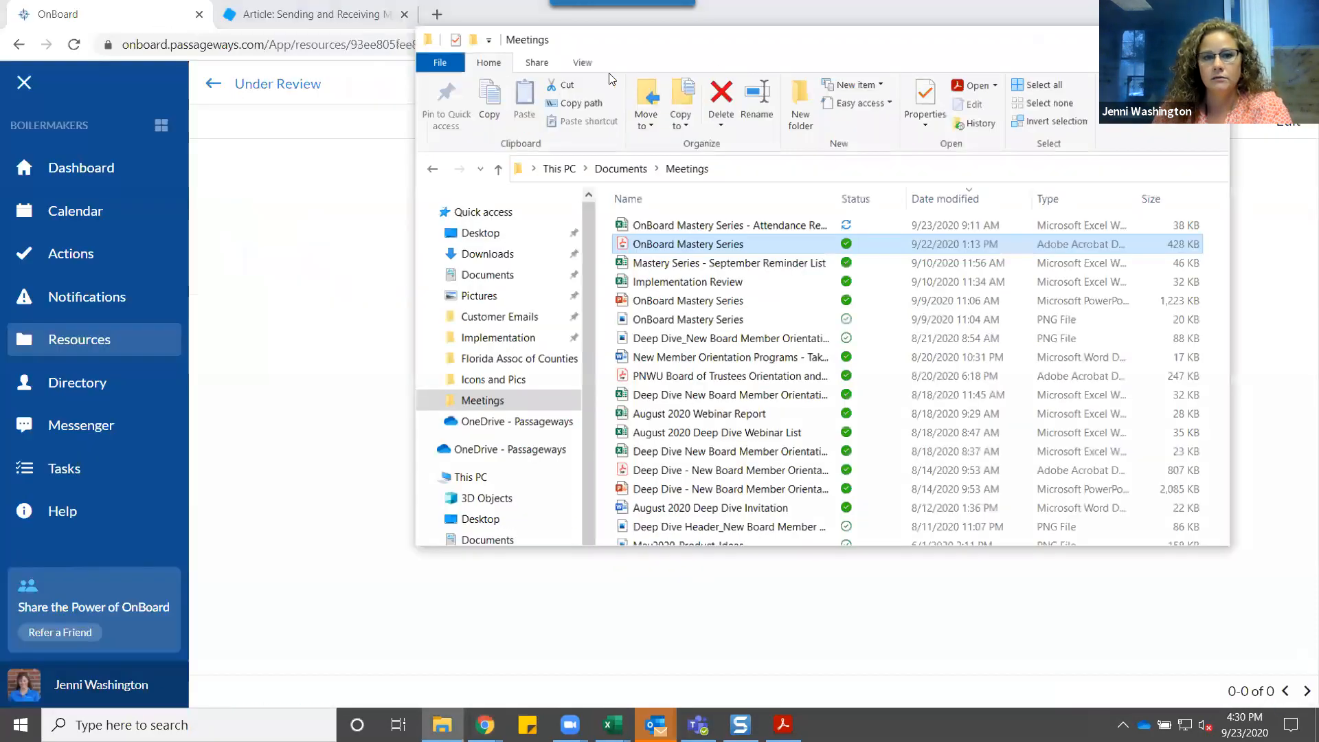
click(728, 307)
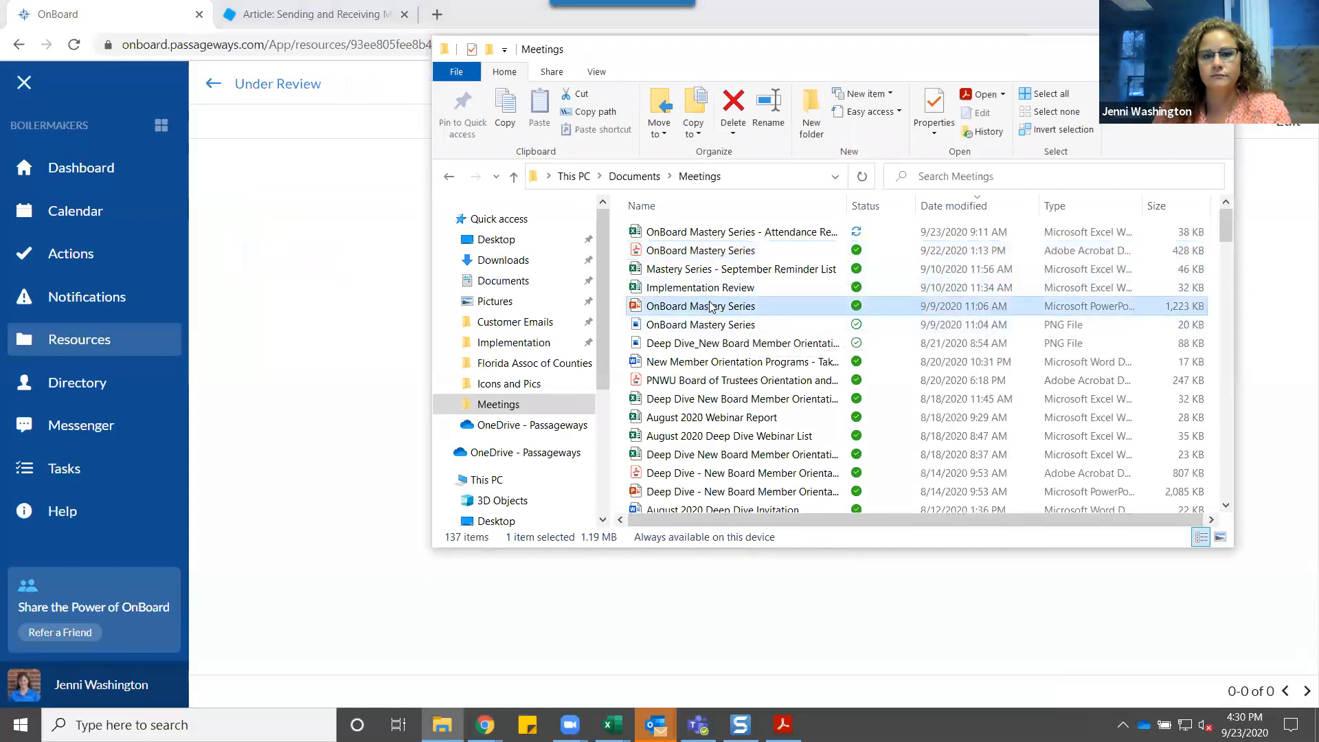
click(741, 363)
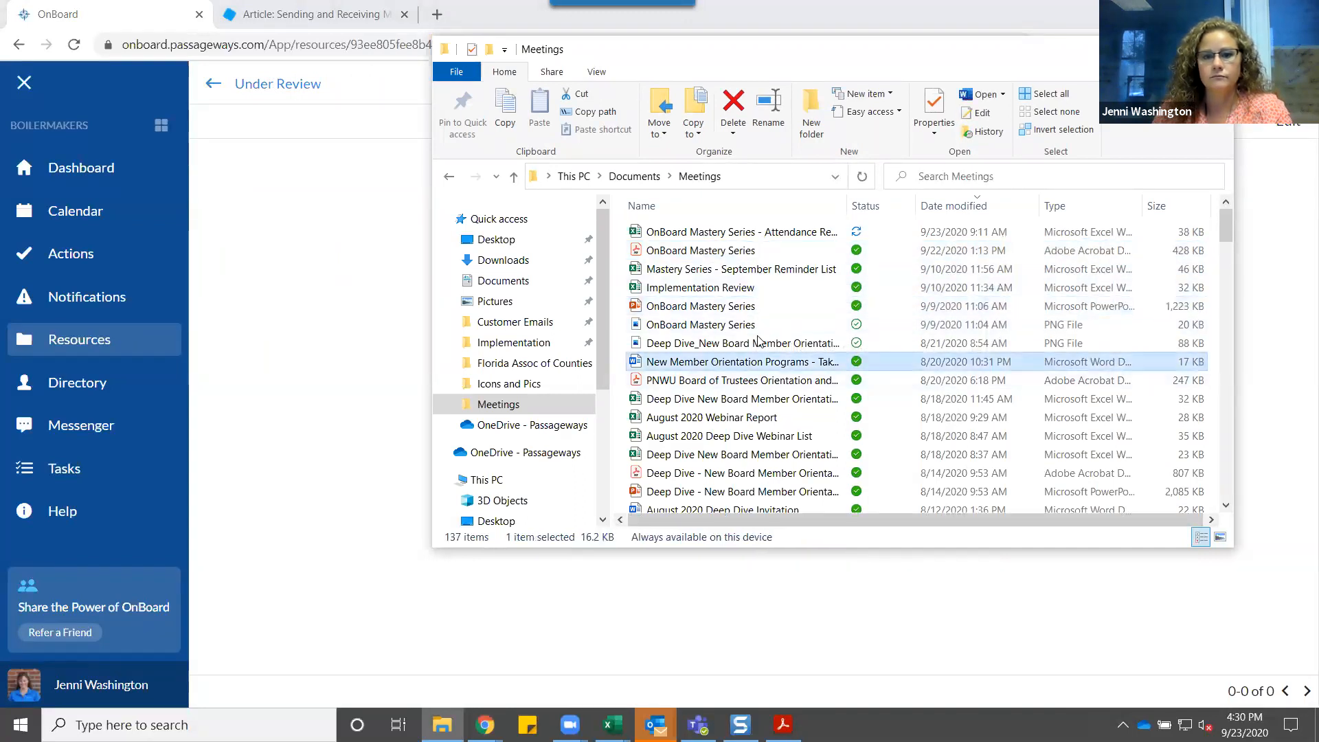
ctrl+click(752, 306)
drag(751, 306, 368, 310)
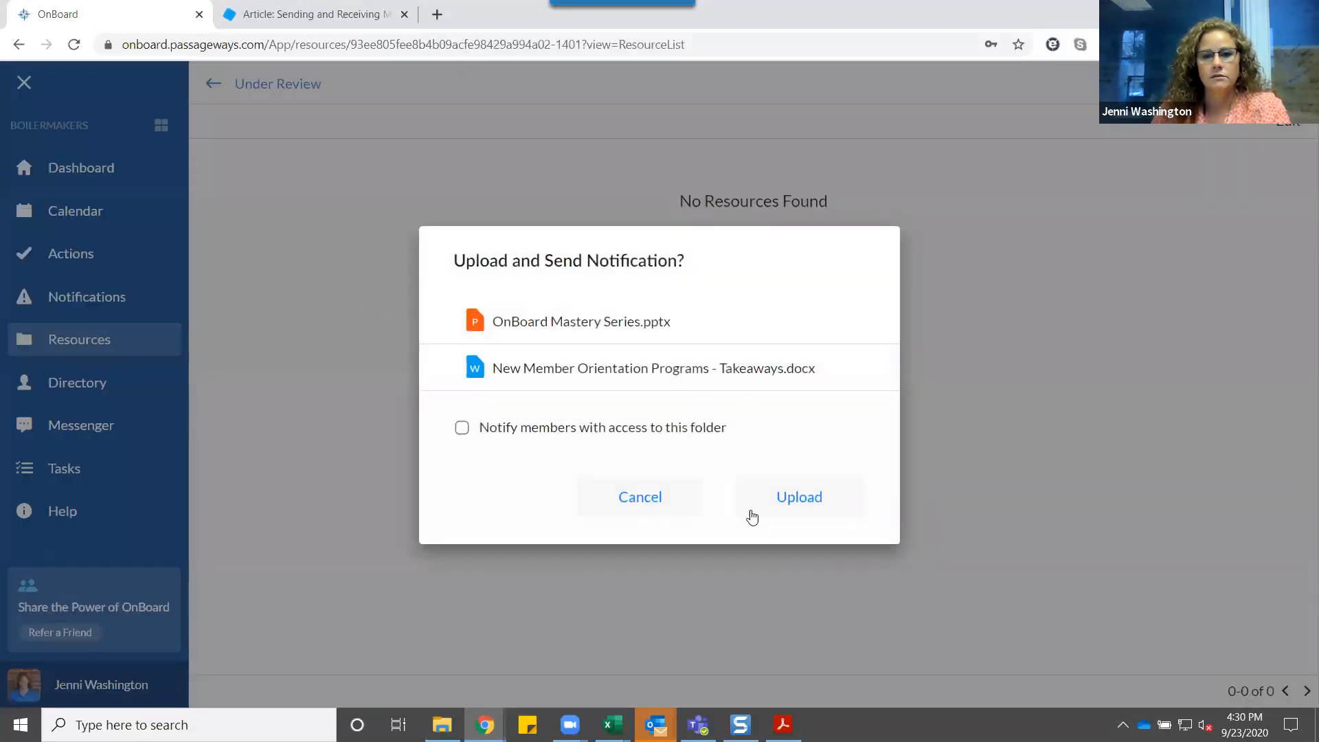
click(461, 430)
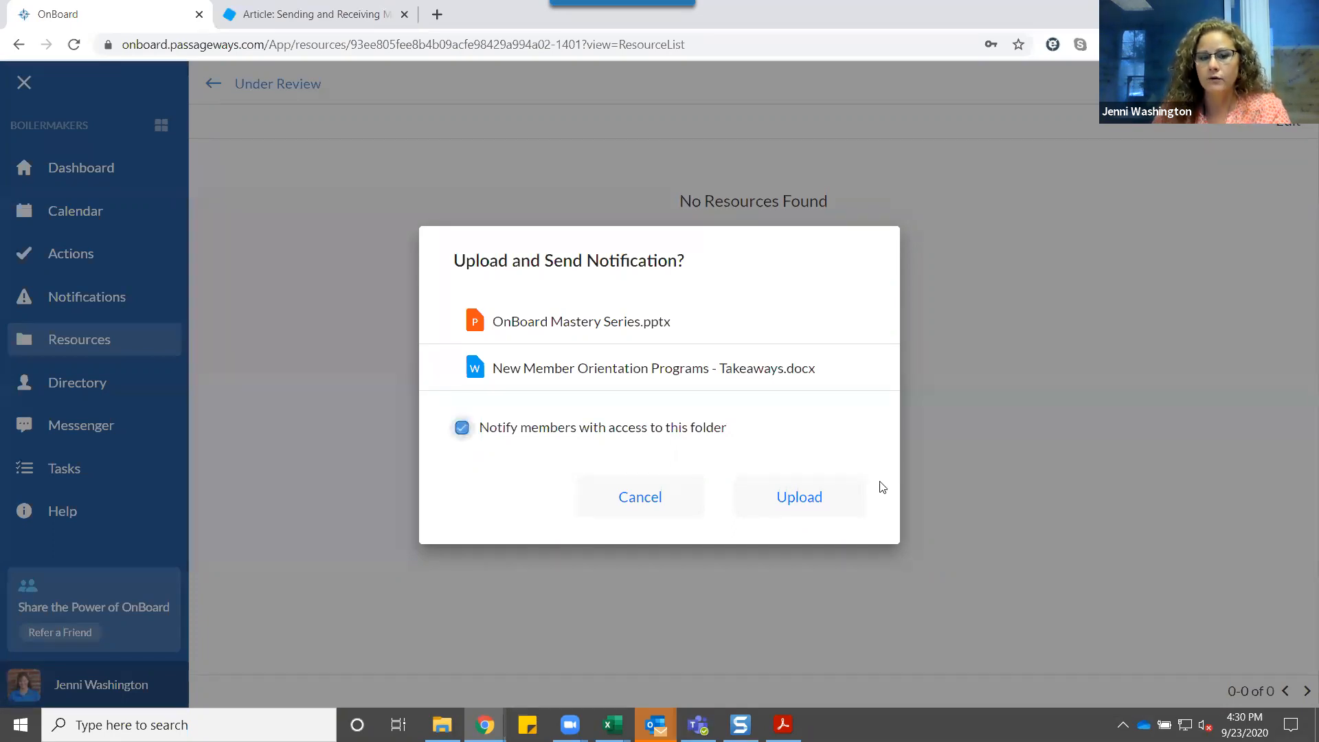
click(818, 499)
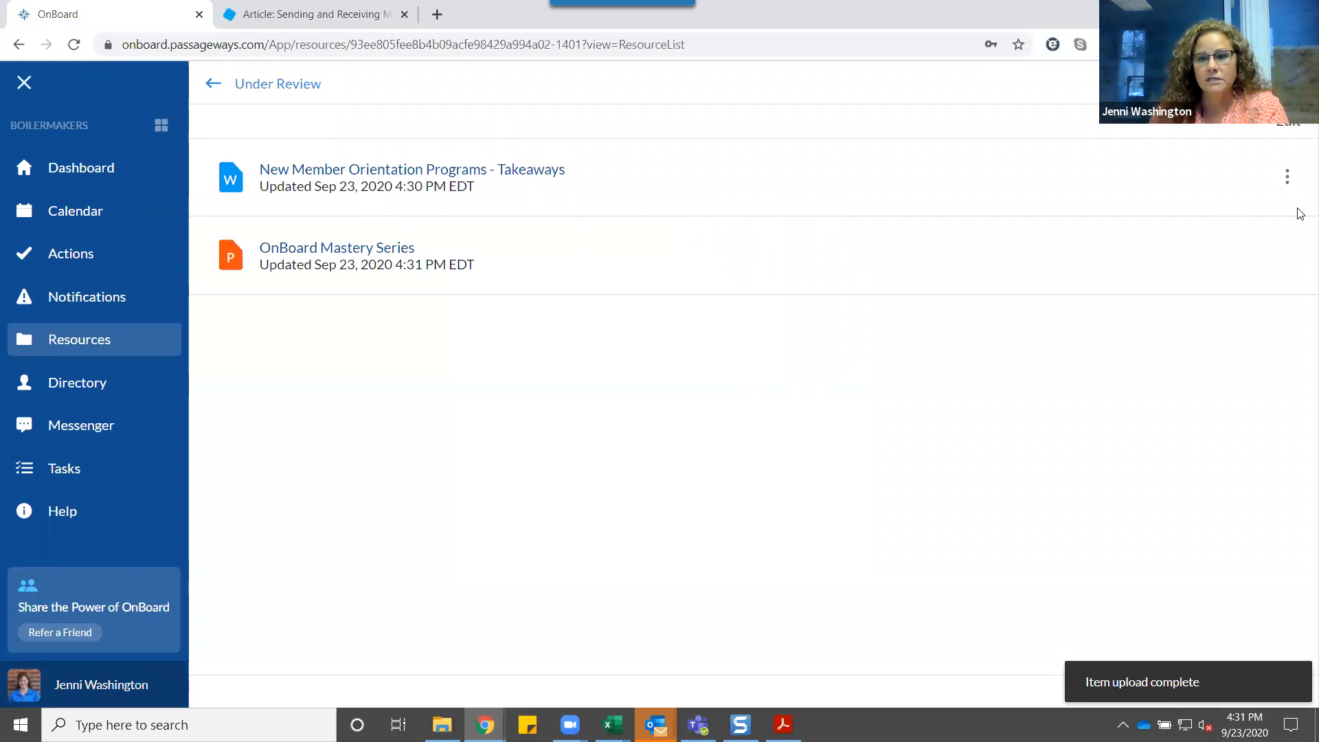
- Move the New Member Orientation Programs - Takeaways document from Under Review to the Approved subfolder of PreWork for Meeting XYZ
click(1289, 180)
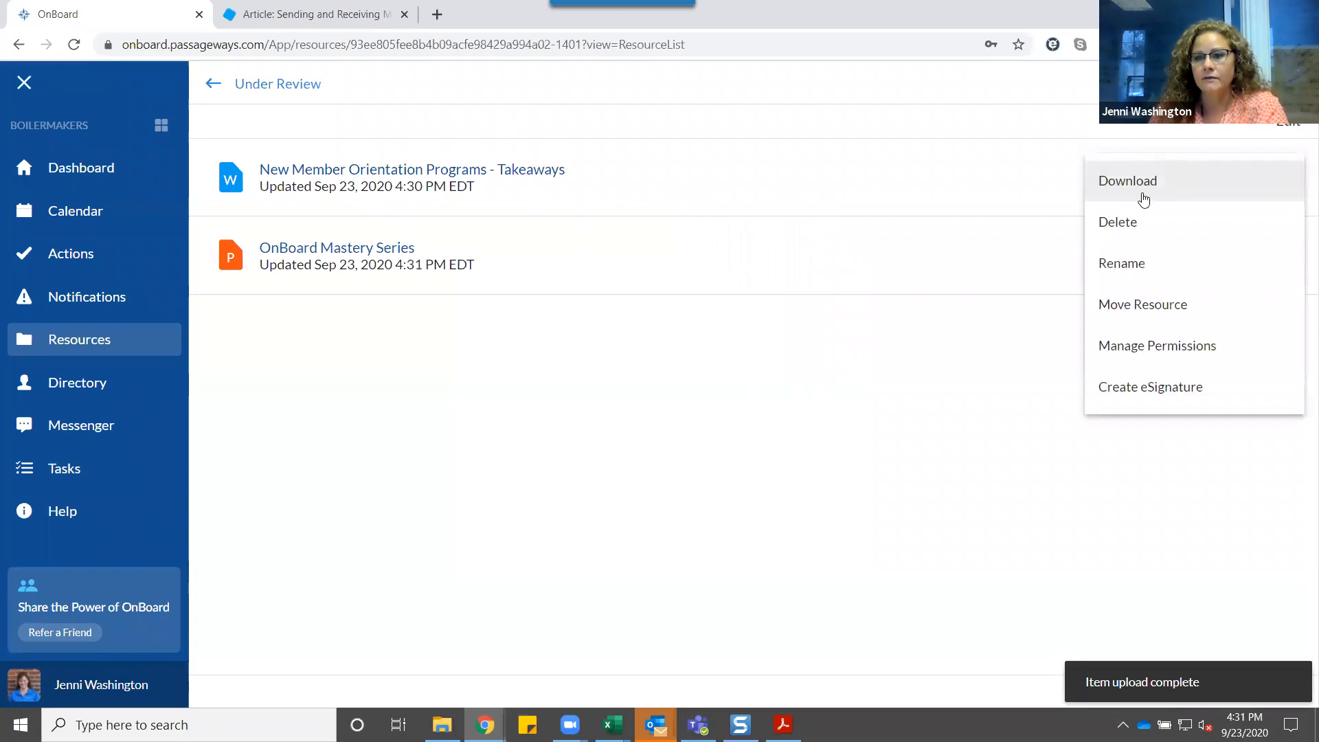
click(1134, 306)
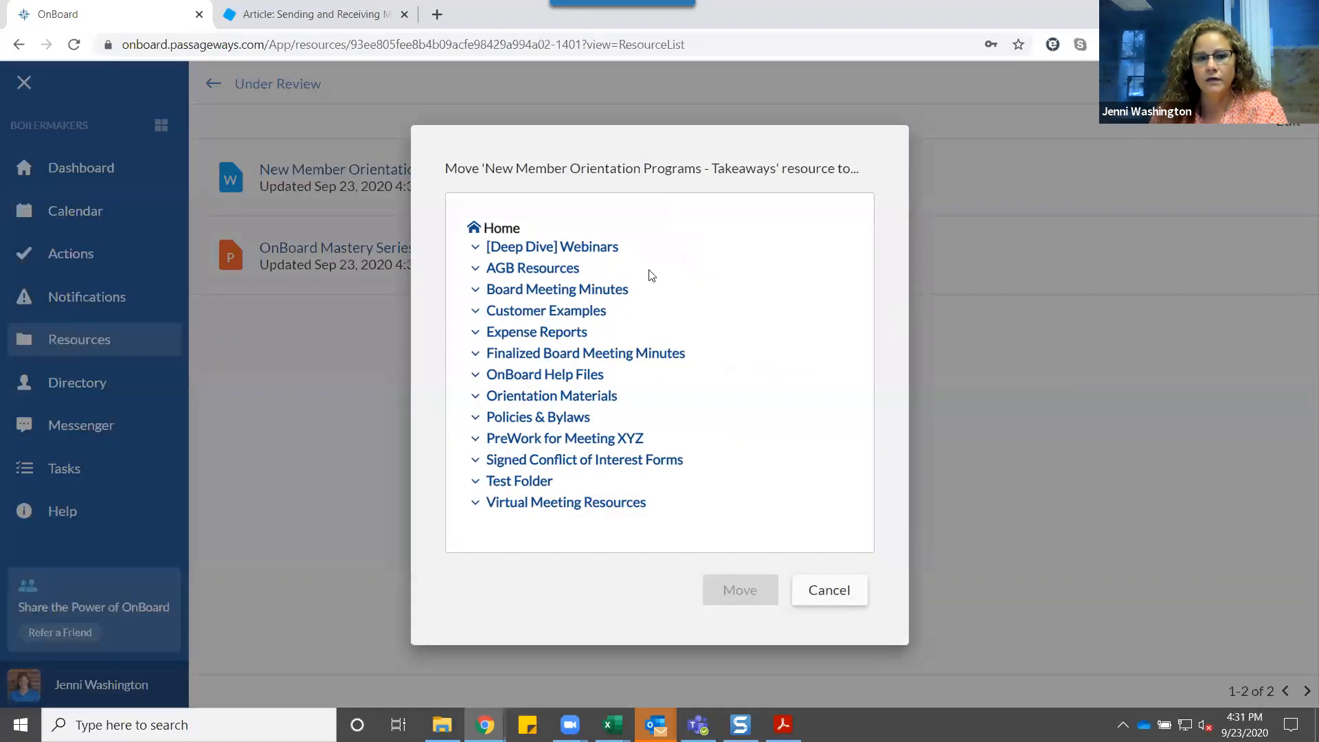
click(477, 438)
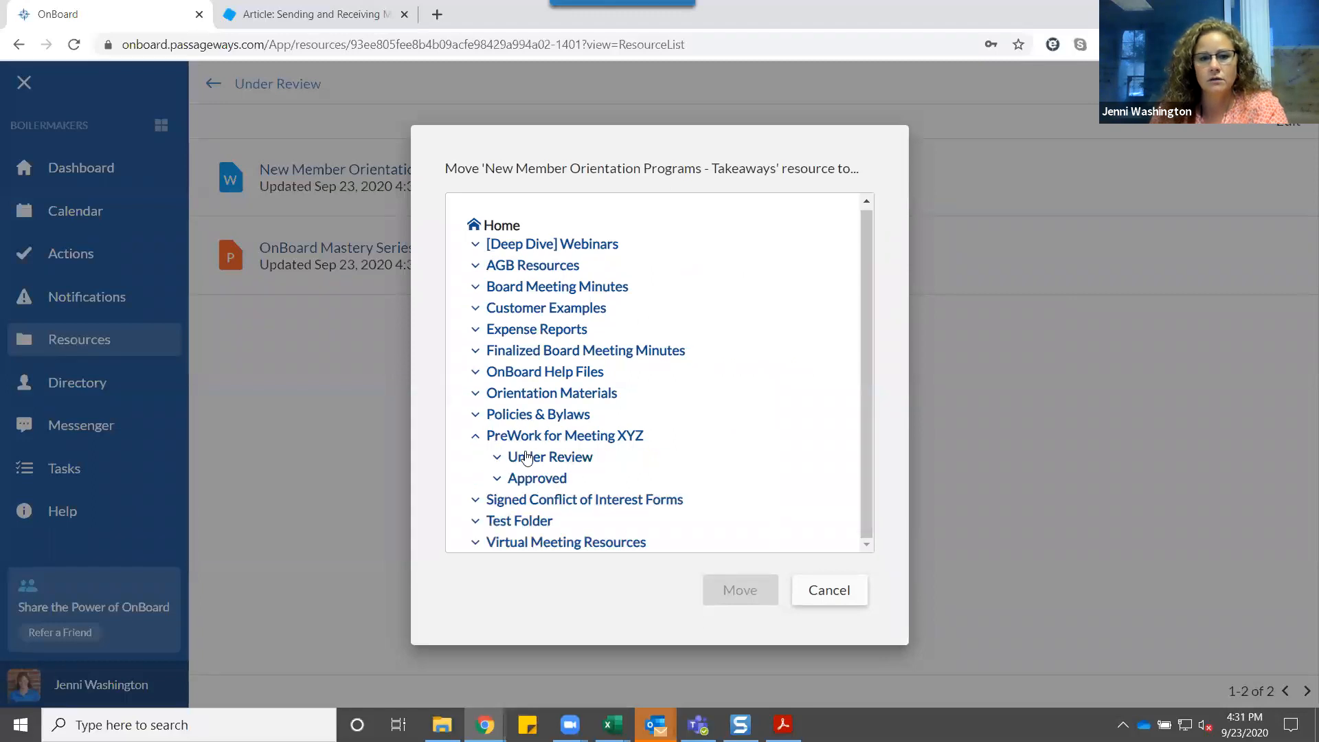
click(537, 479)
click(748, 592)
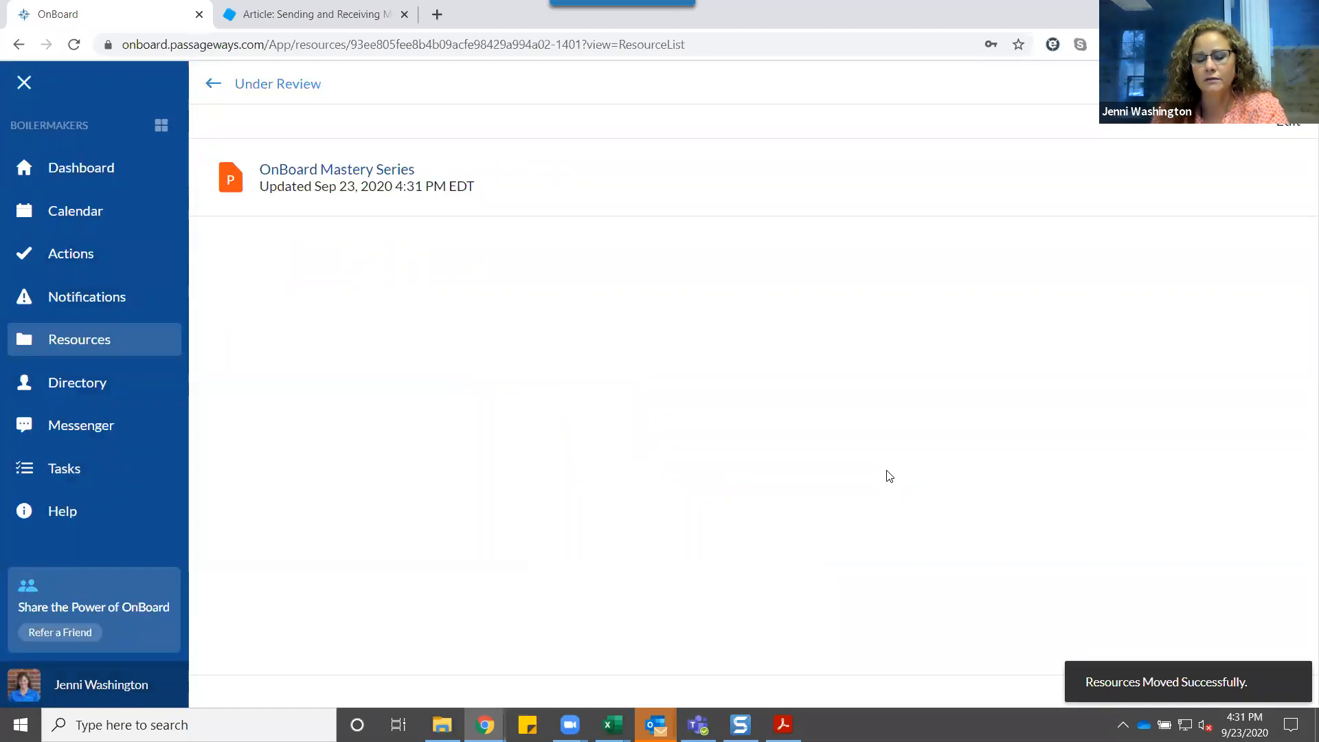
- Return to the organization's main Resources list and locate the PreWork for Meeting XYZ folder
click(310, 85)
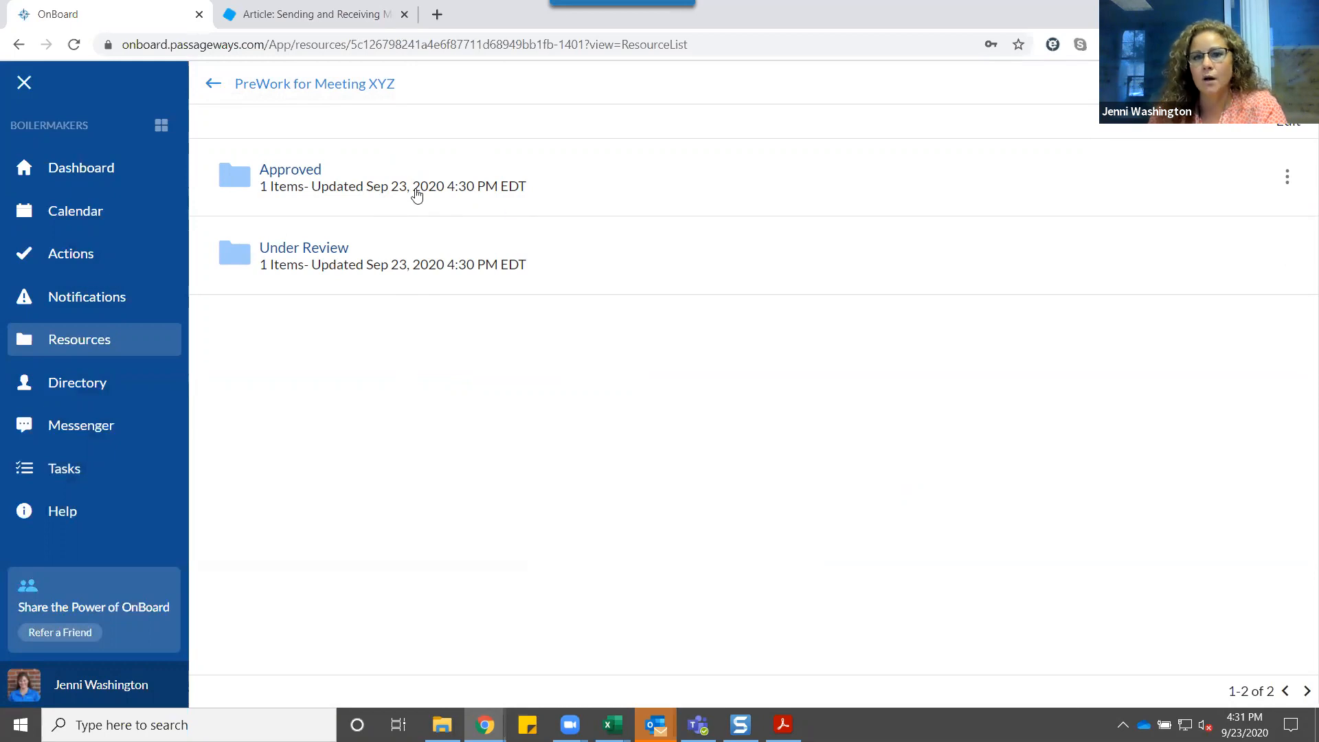
click(347, 79)
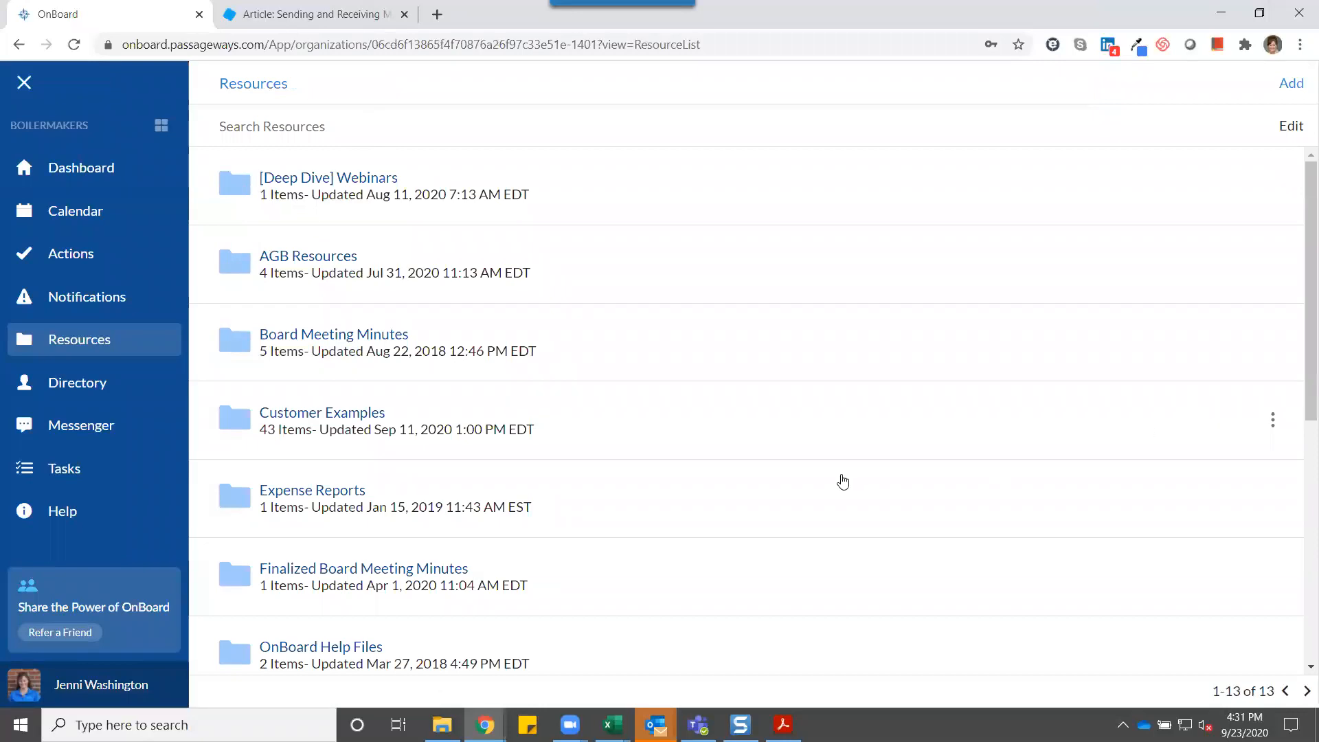
scroll(701, 396, down, 2)
scroll(701, 396, down, 4)
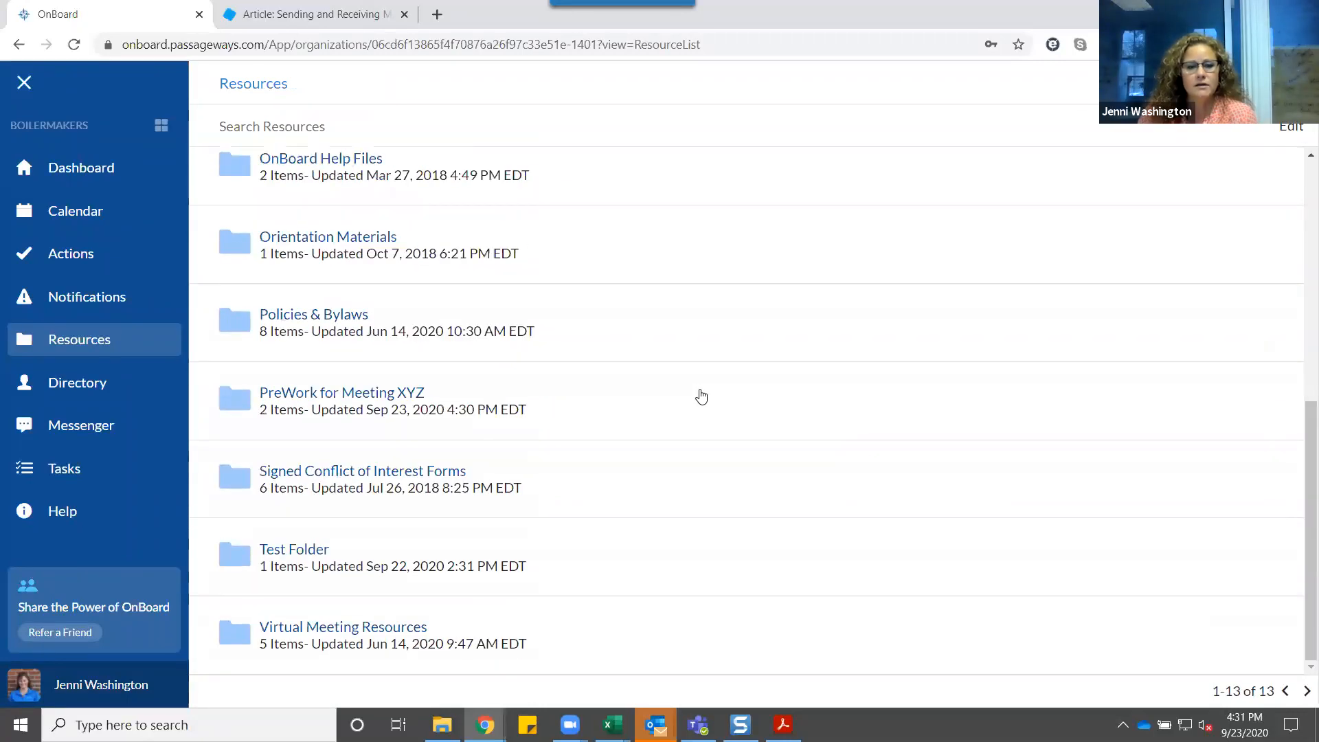